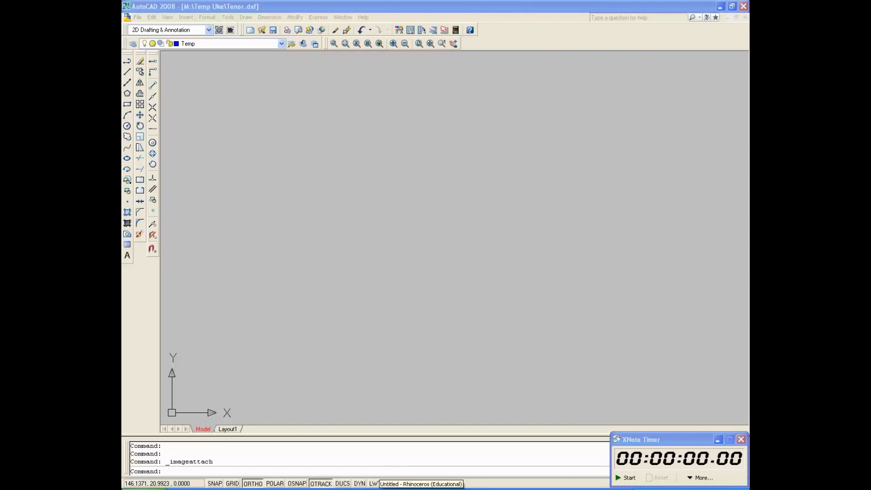
- Glance at the empty Rhinoceros model, then return to the AutoCAD drawing and start the XNote Timer
key(alt+Tab)
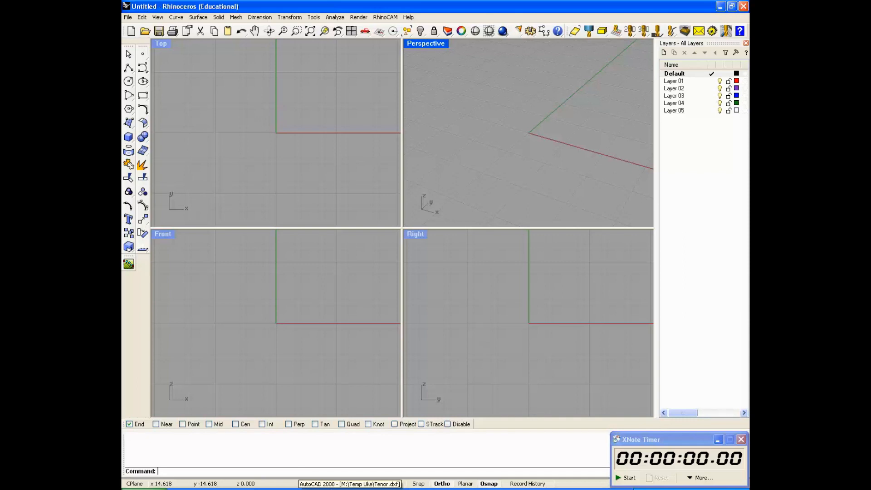
key(alt+Tab)
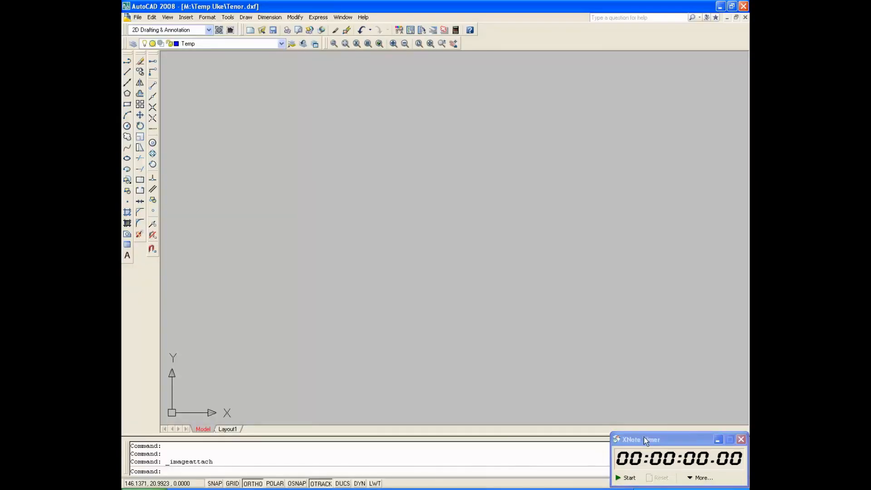
click(629, 478)
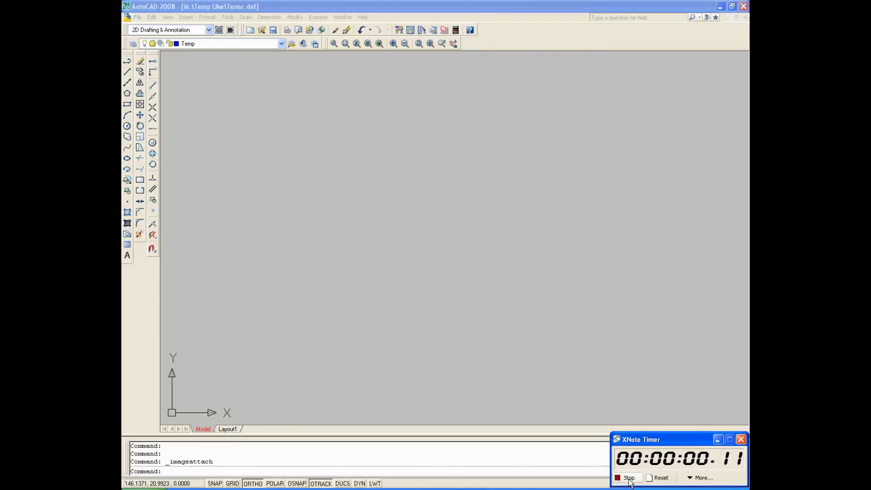
- Attach the raster image Uke 1.jpg with a full path, placing and scaling it on screen to about 180 units wide
click(183, 18)
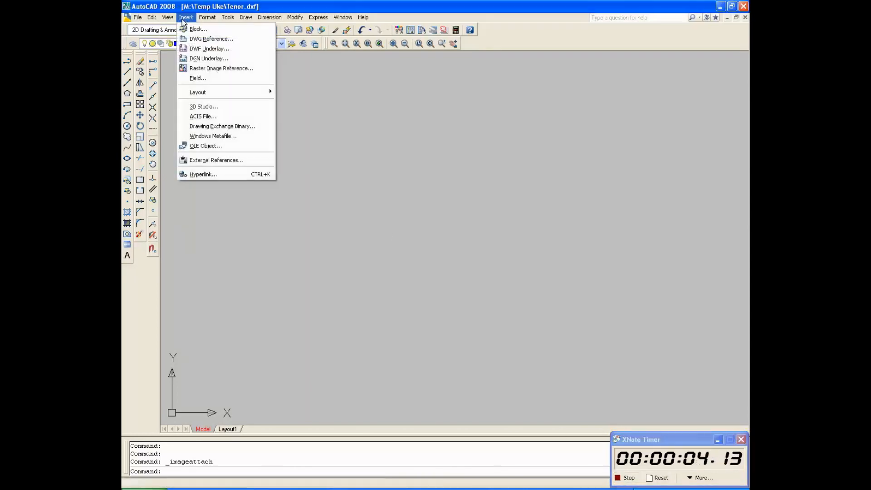
click(203, 69)
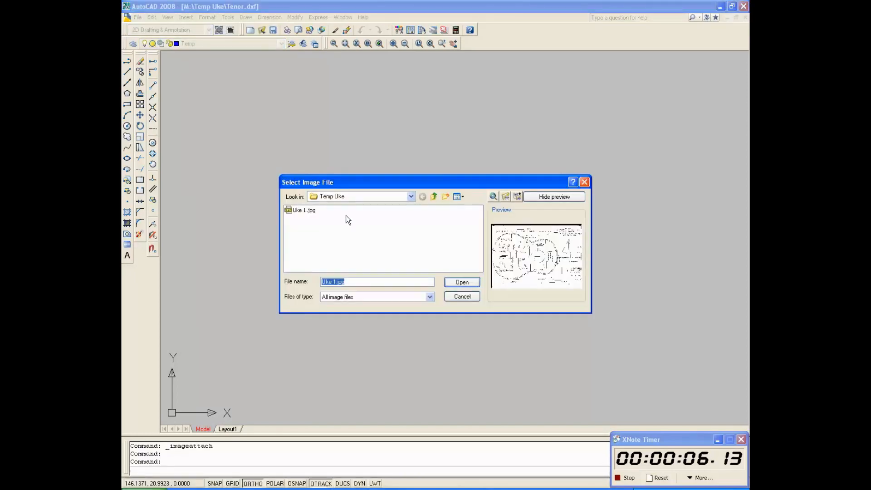
click(461, 282)
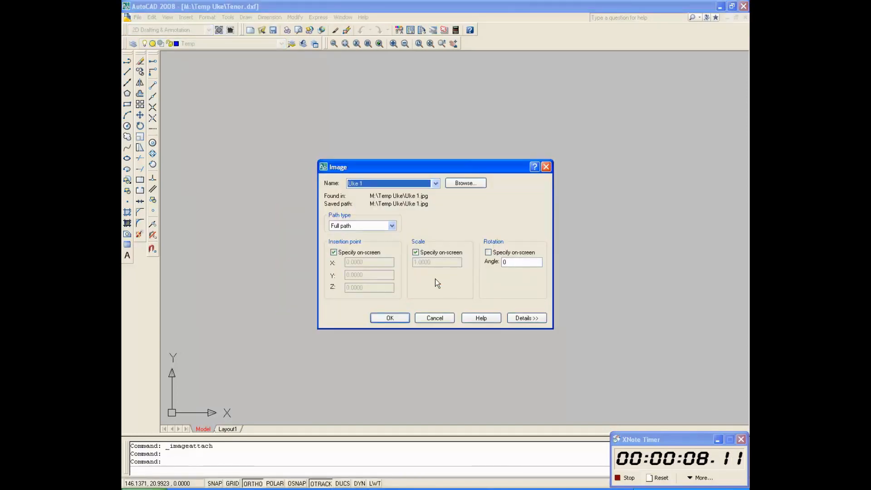
click(388, 318)
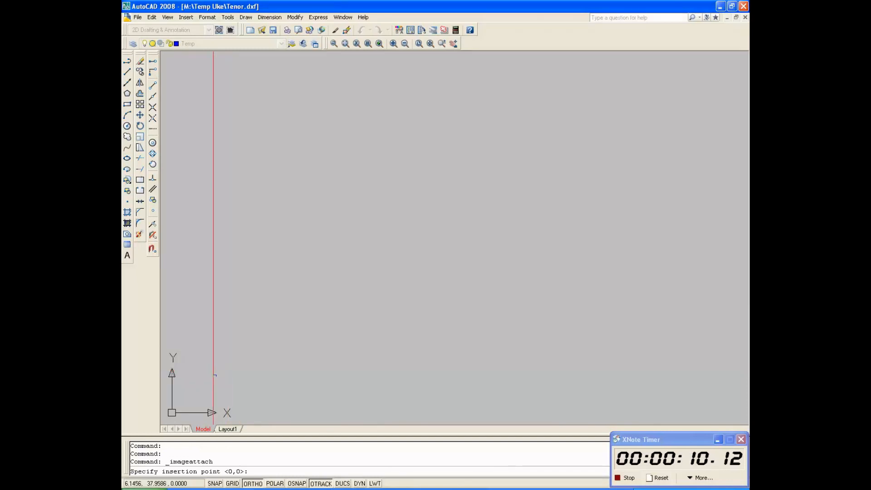
click(196, 388)
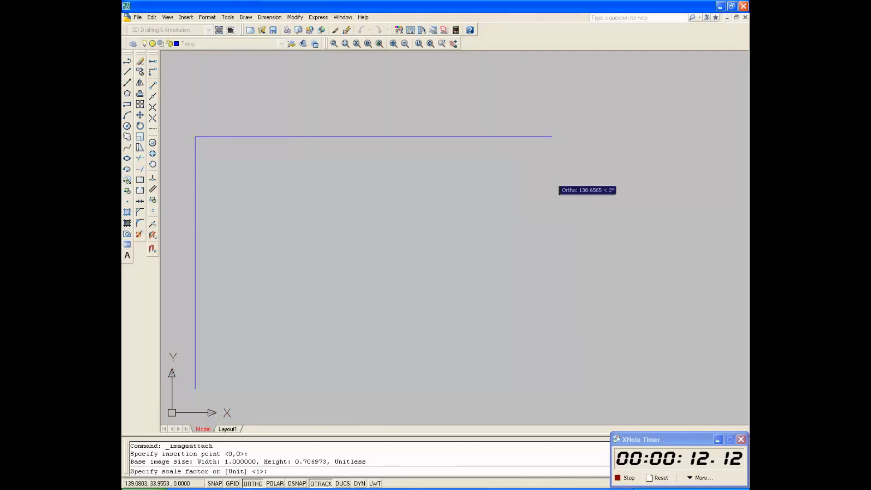
click(660, 123)
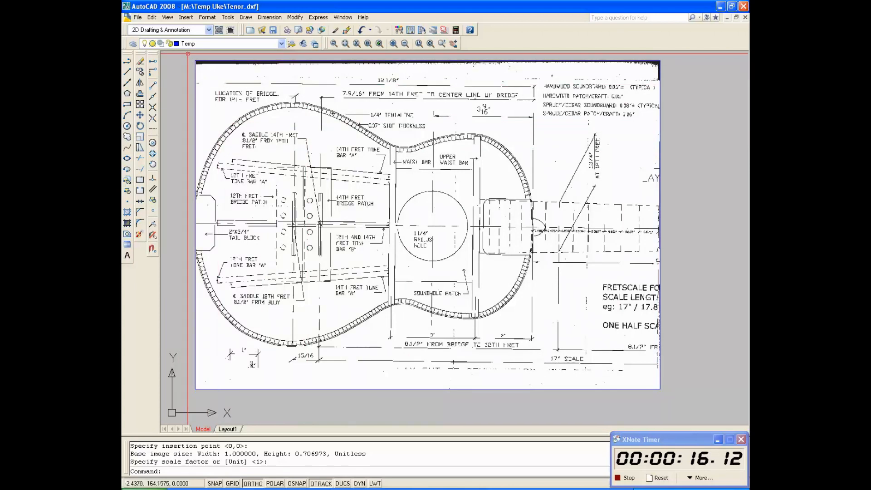
- Make Master the current layer
click(282, 44)
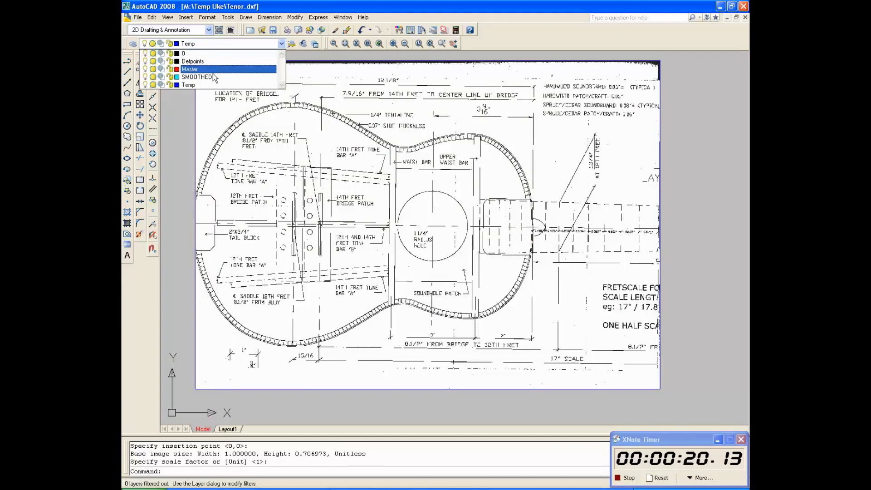
click(188, 85)
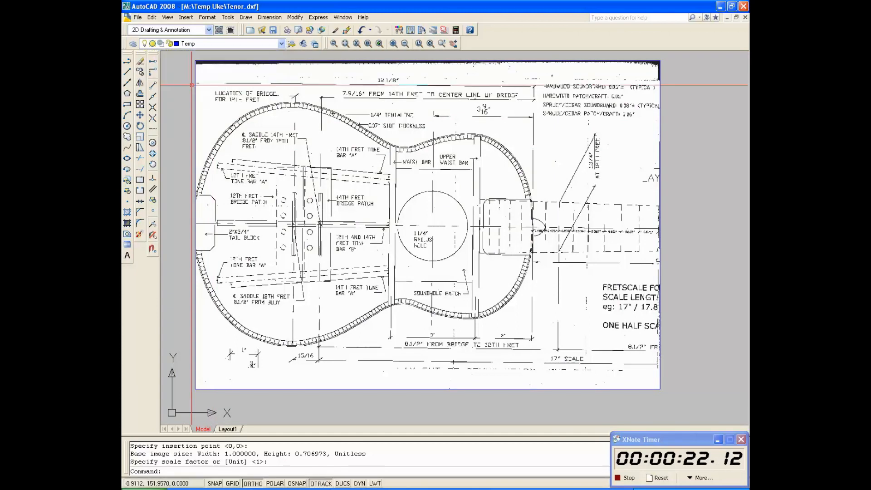
click(281, 44)
click(198, 69)
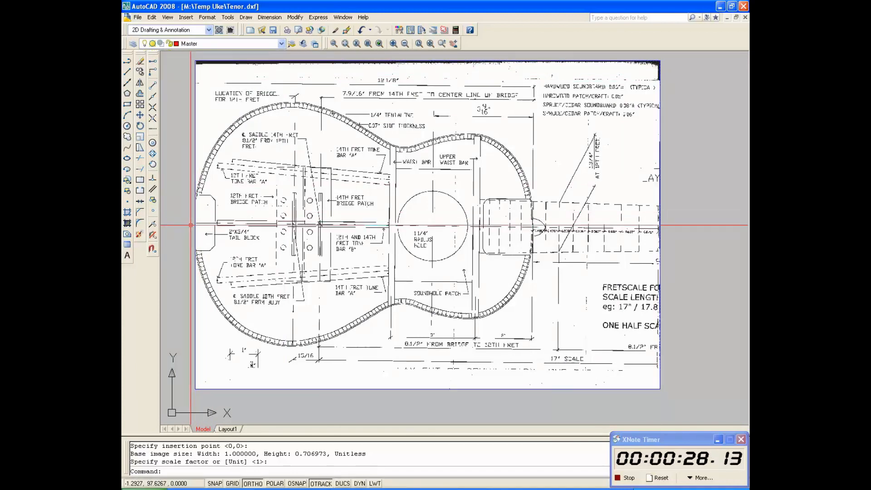
- Begin a polyline just outside the image edge at the tail block, level with the scanned ukulele's centreline
scroll(191, 225, up, 3)
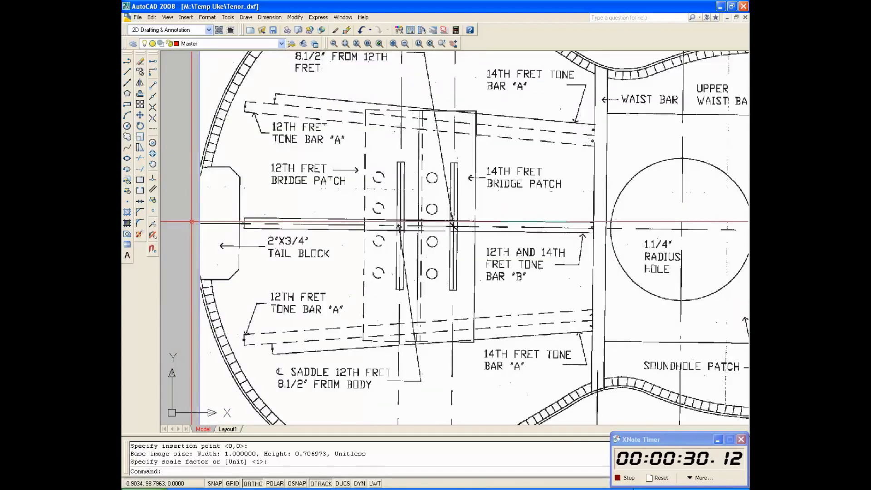
scroll(191, 222, up, 2)
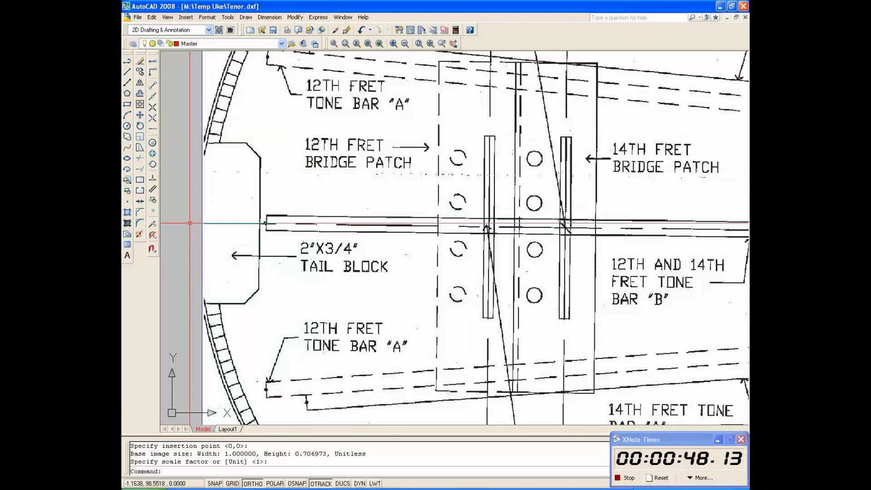
scroll(195, 224, down, 4)
scroll(194, 224, down, 2)
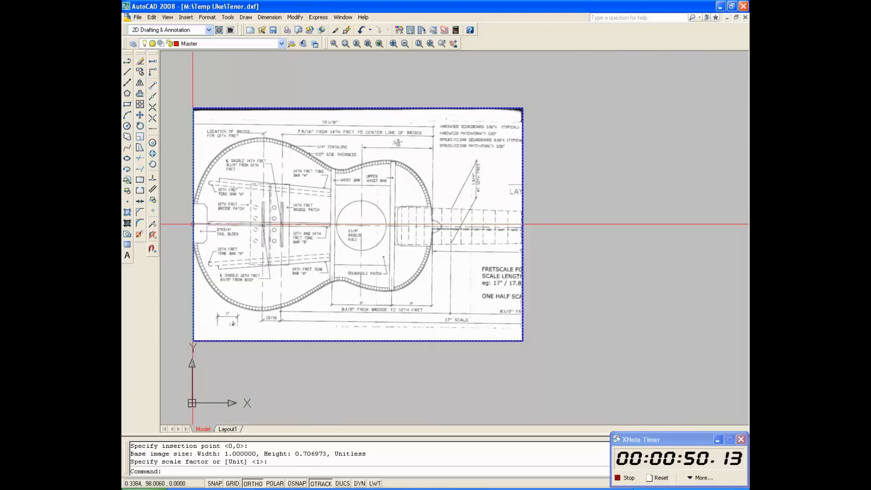
scroll(193, 223, up, 3)
scroll(192, 224, up, 6)
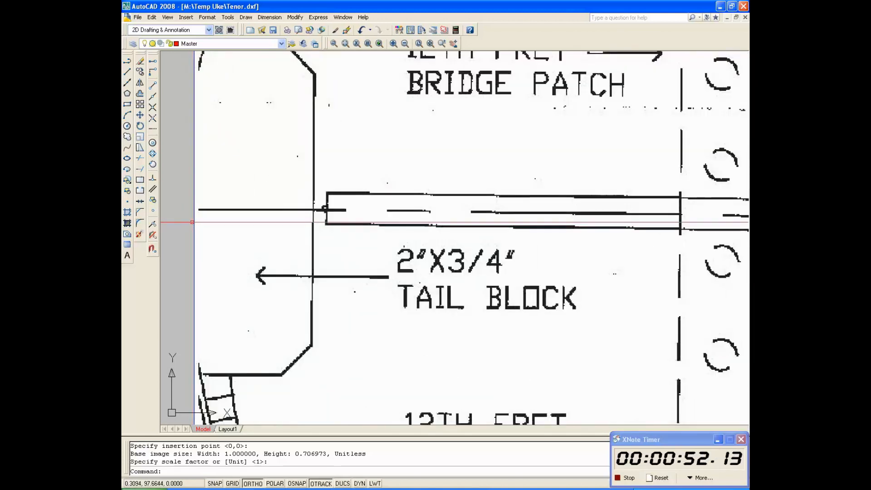
scroll(212, 201, down, 2)
scroll(198, 199, up, 5)
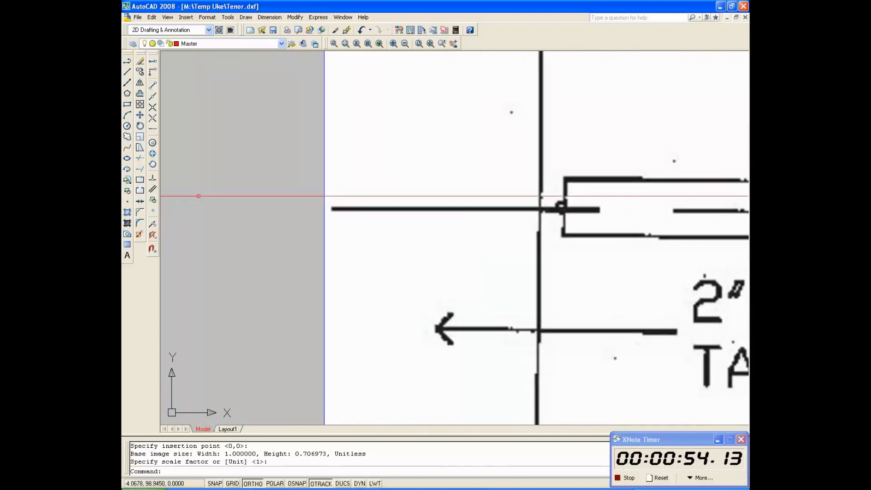
click(127, 83)
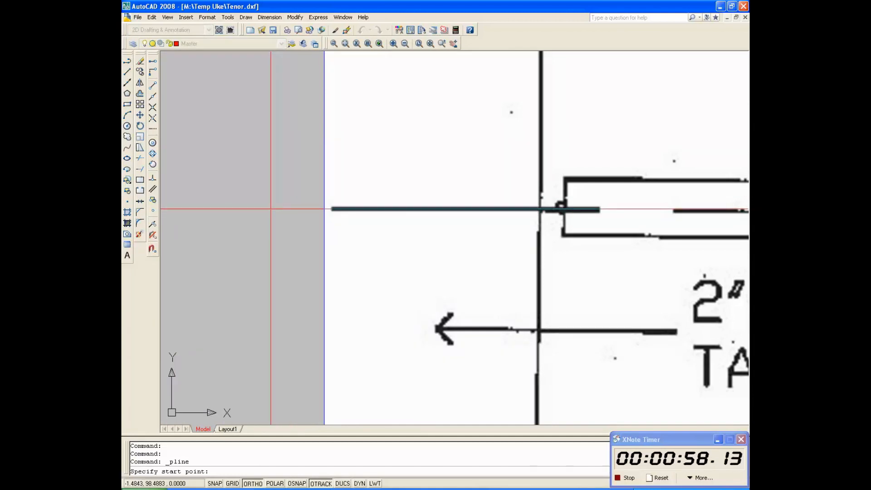
click(271, 209)
- Turn ortho off and finish the polyline at the far end of the fretboard's scanned centreline, beside the 0.675" fret space
scroll(273, 206, down, 5)
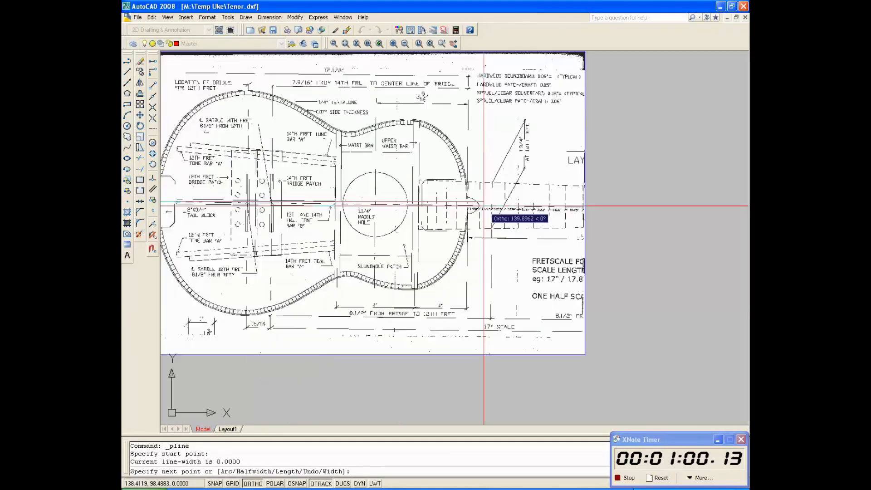
scroll(483, 207, up, 5)
scroll(489, 210, down, 4)
scroll(502, 210, up, 7)
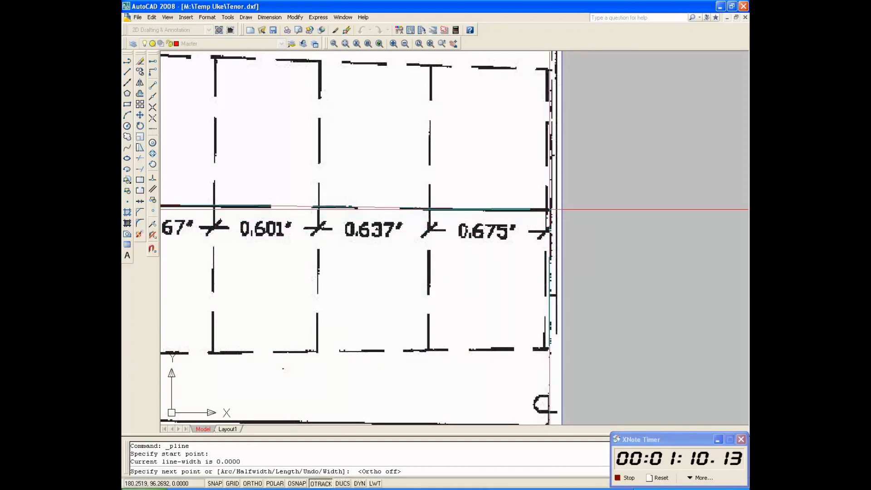
click(549, 209)
scroll(554, 210, down, 4)
key(Return)
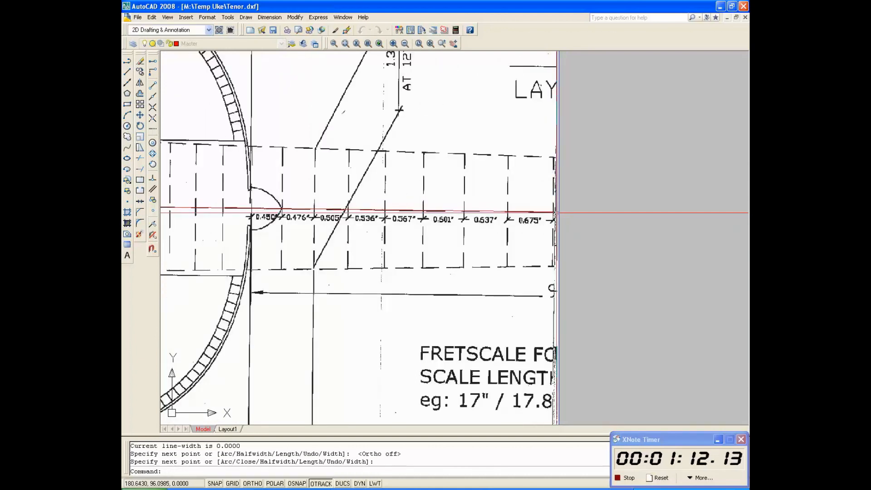
- Start rotating the image together with the centreline polyline, using object snap to set the base point at the polyline's tail end
scroll(619, 209, down, 3)
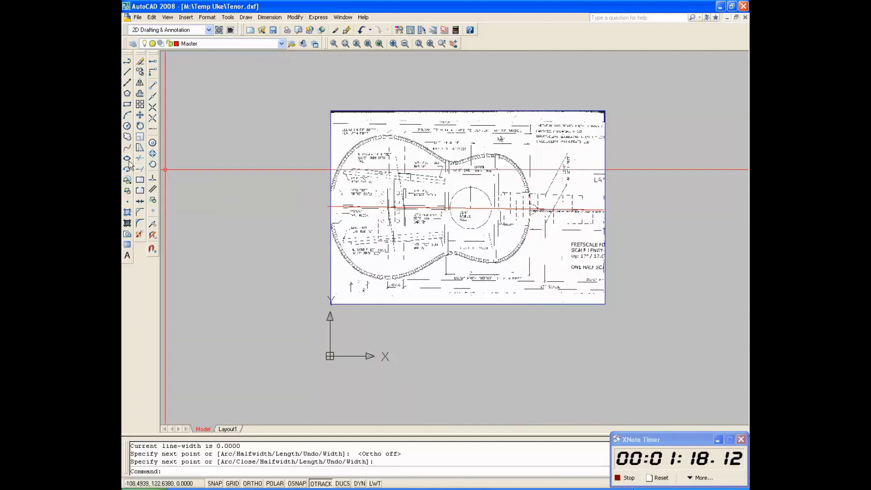
click(140, 126)
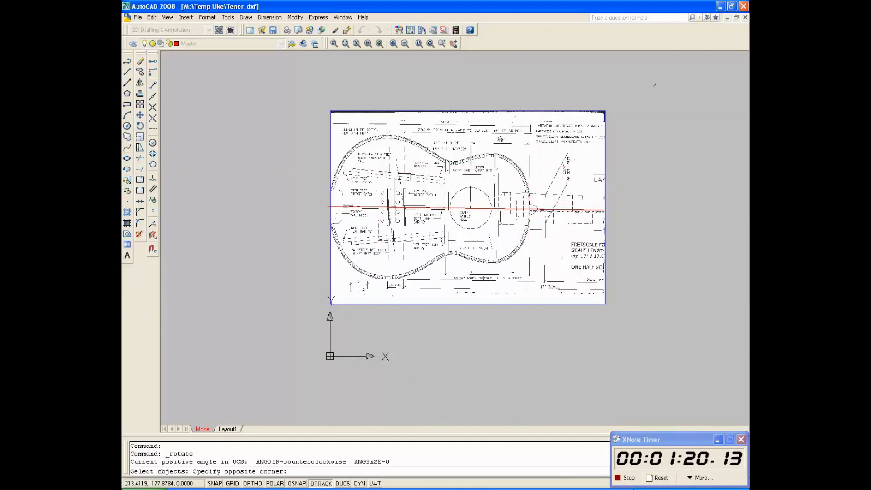
click(301, 350)
key(Return)
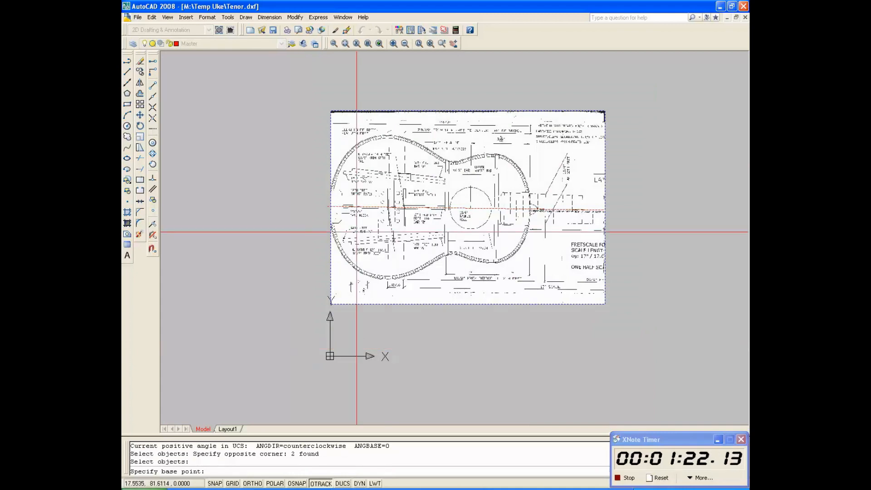
scroll(356, 232, up, 8)
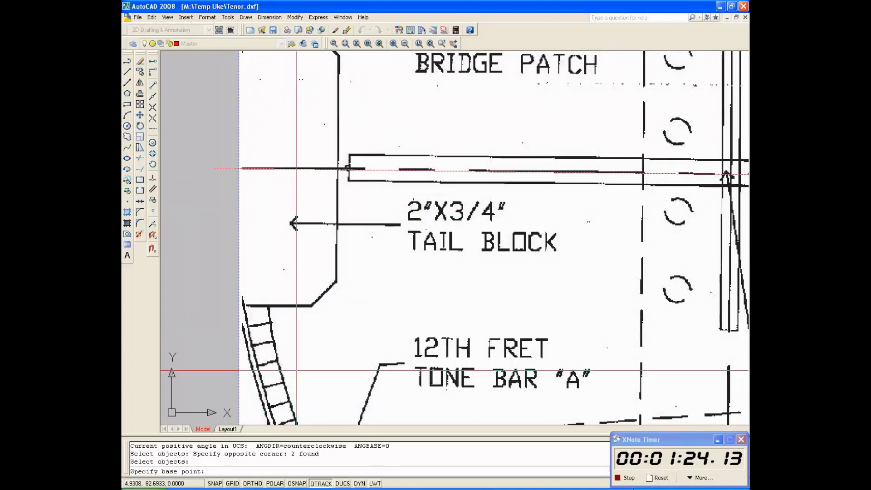
click(299, 483)
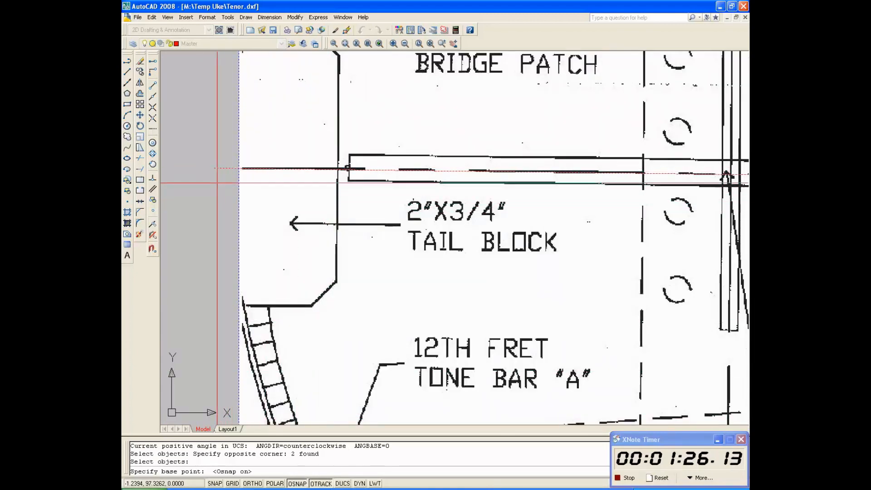
click(215, 168)
- Rotate the selection by reference from the polyline's tail end to its fretboard end, aligning it horizontally with ortho on
scroll(223, 190, down, 6)
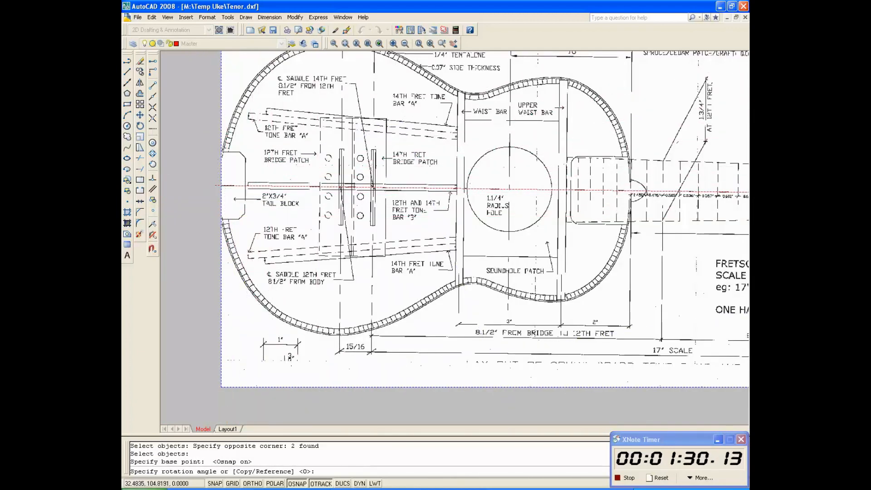
scroll(324, 167, down, 2)
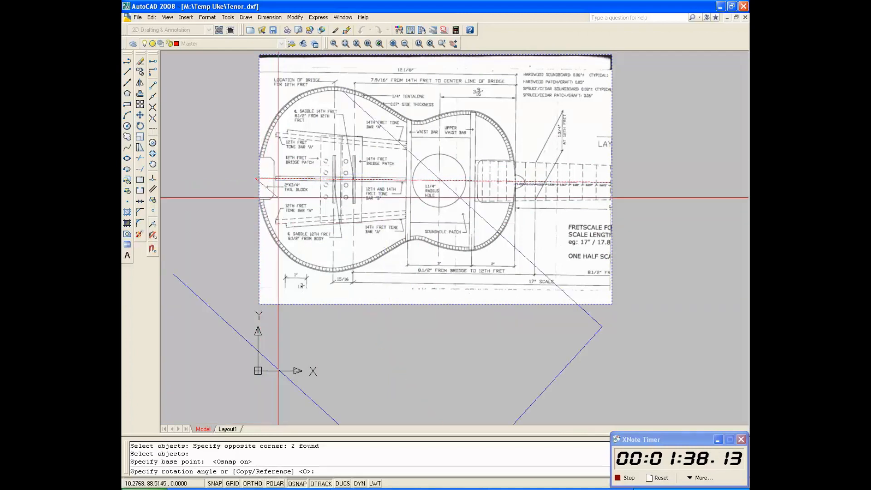
scroll(256, 177, up, 8)
scroll(216, 167, up, 2)
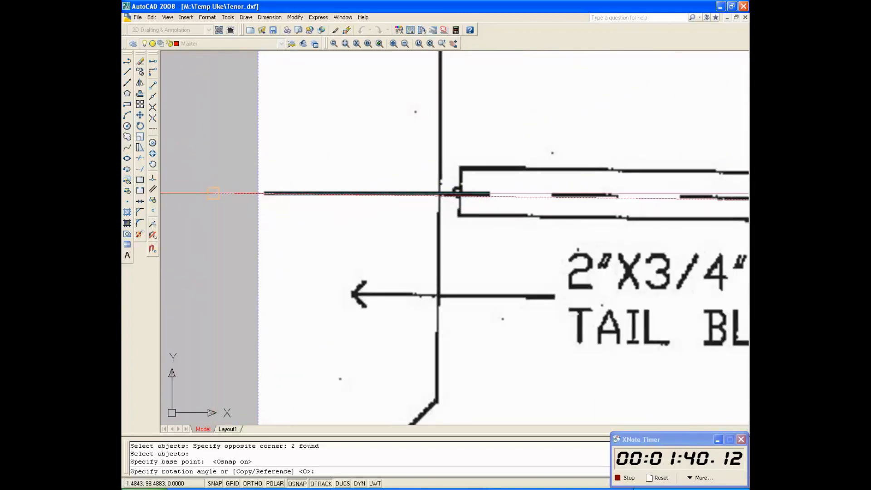
key(Return)
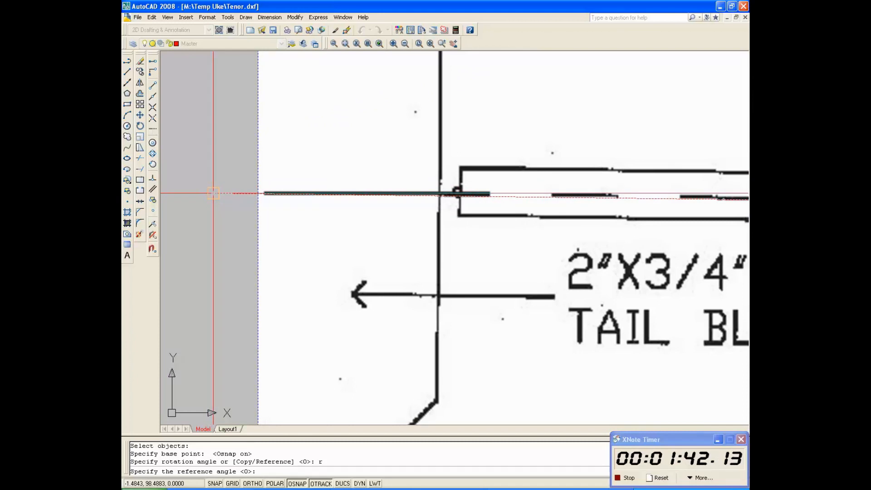
scroll(214, 193, down, 6)
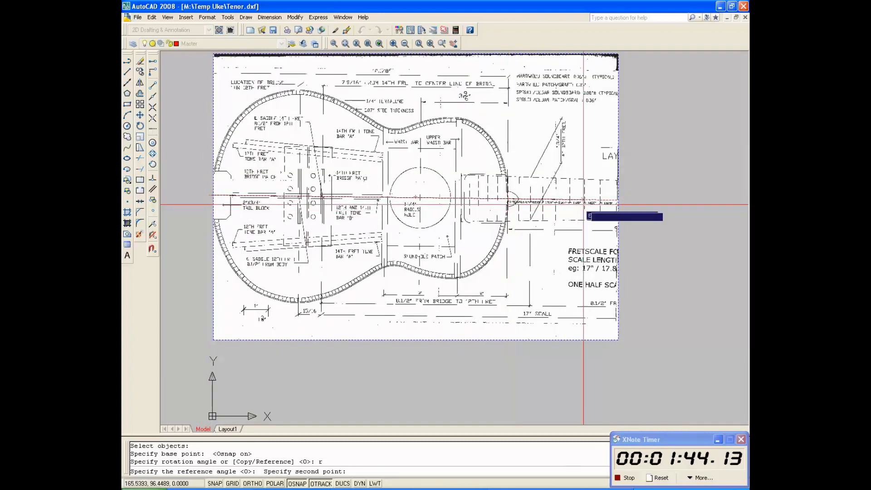
scroll(555, 187, up, 6)
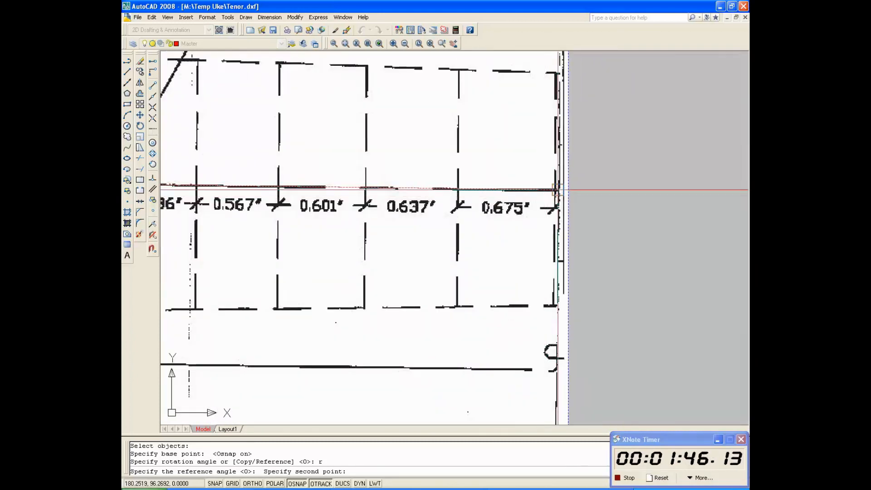
click(558, 189)
scroll(557, 190, down, 5)
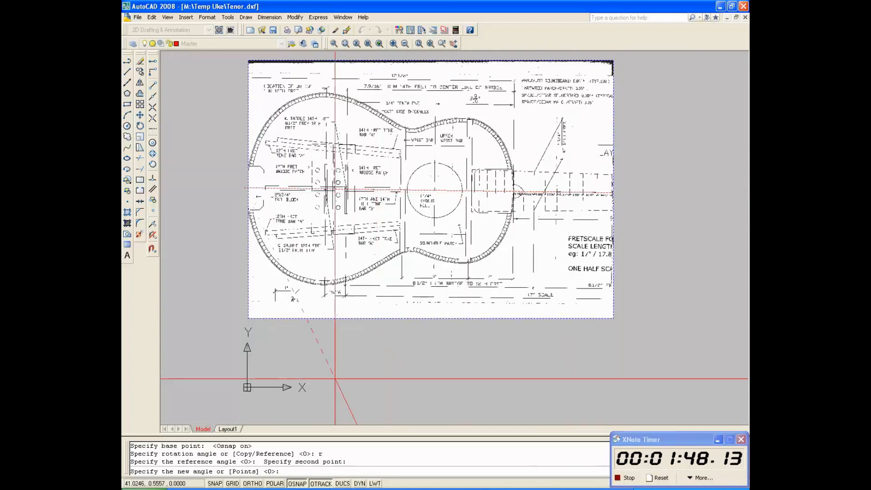
click(253, 484)
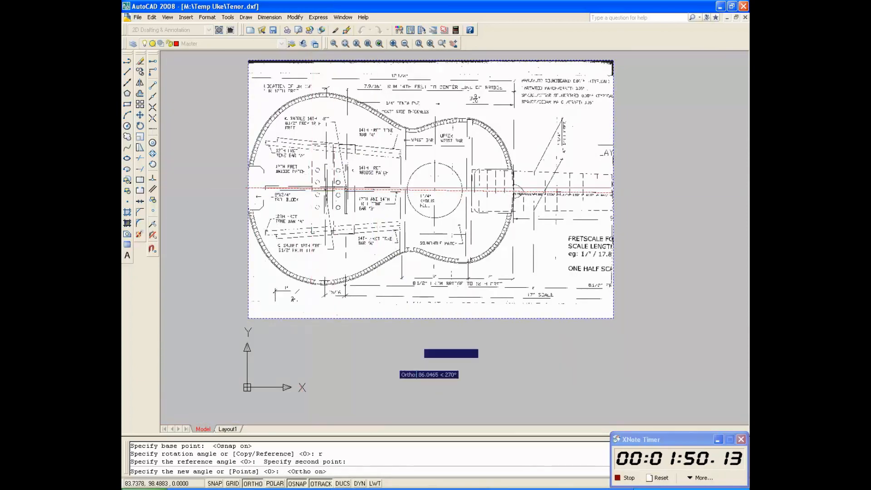
click(638, 159)
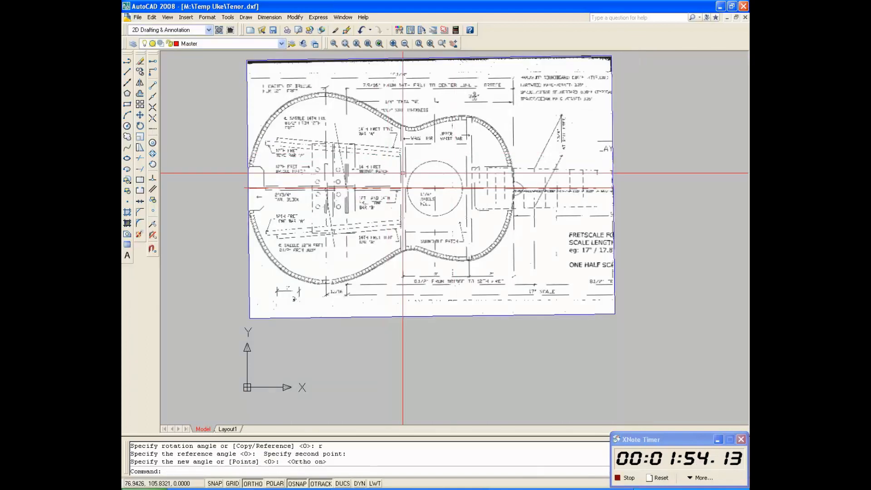
- Start a spline on the outer body outline at the neck joint, just below the centreline, with ortho and object snap off
scroll(421, 172, up, 6)
scroll(422, 173, down, 6)
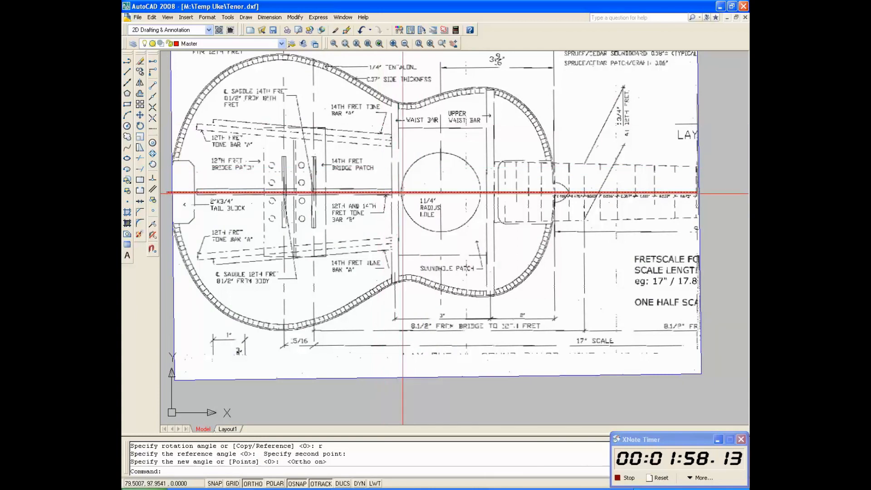
scroll(401, 193, up, 2)
scroll(401, 192, down, 5)
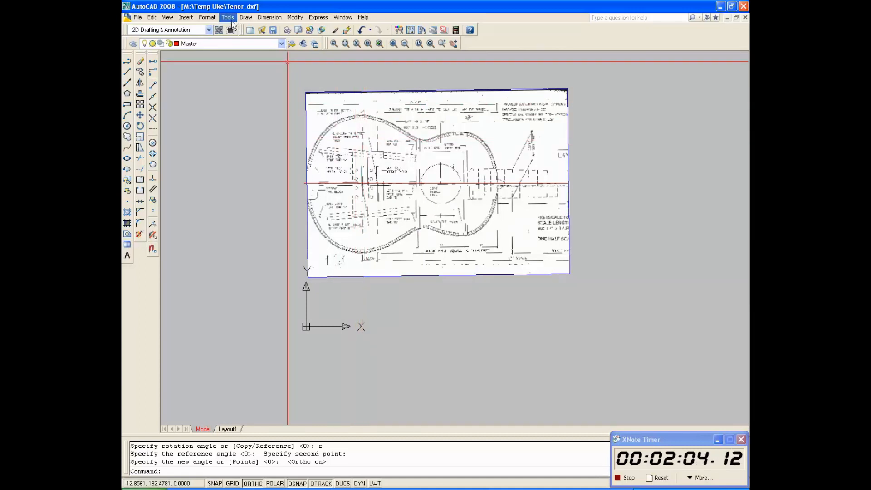
scroll(509, 183, up, 6)
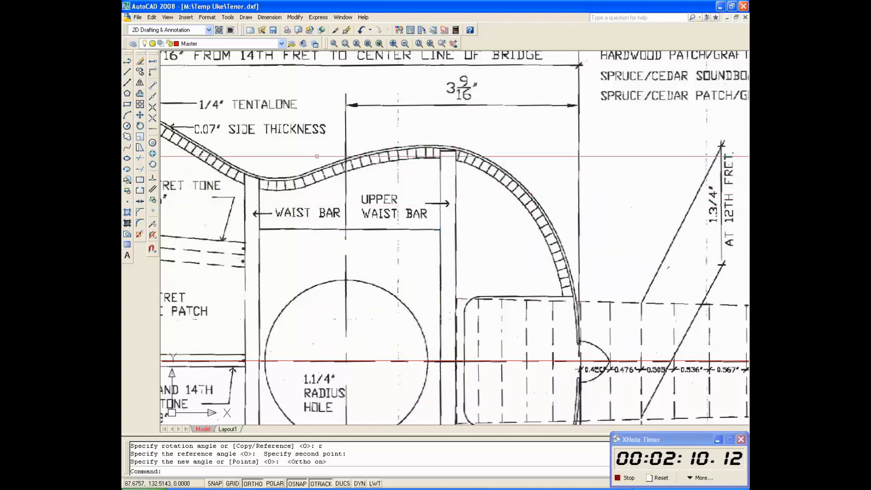
click(127, 151)
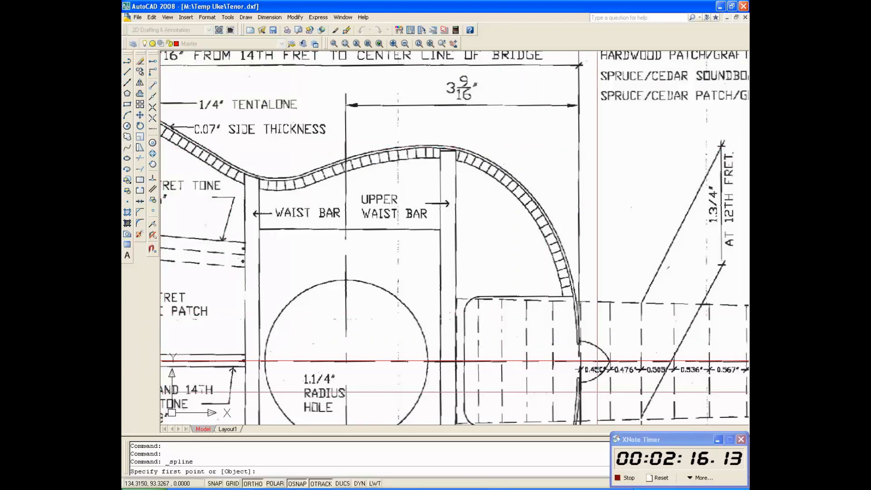
scroll(538, 276, up, 6)
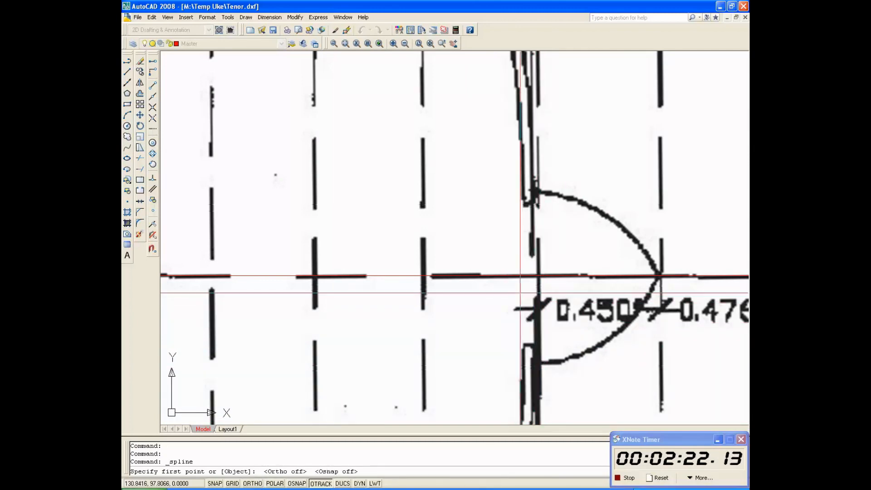
scroll(520, 293, down, 4)
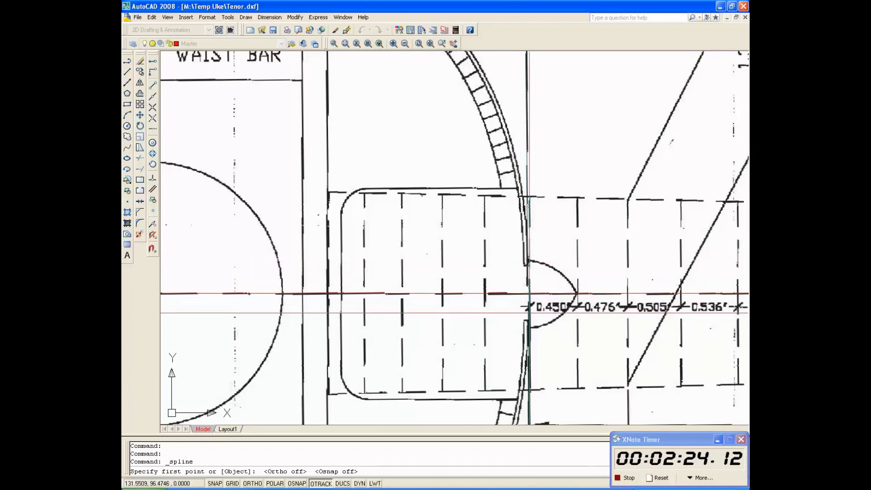
scroll(529, 312, up, 5)
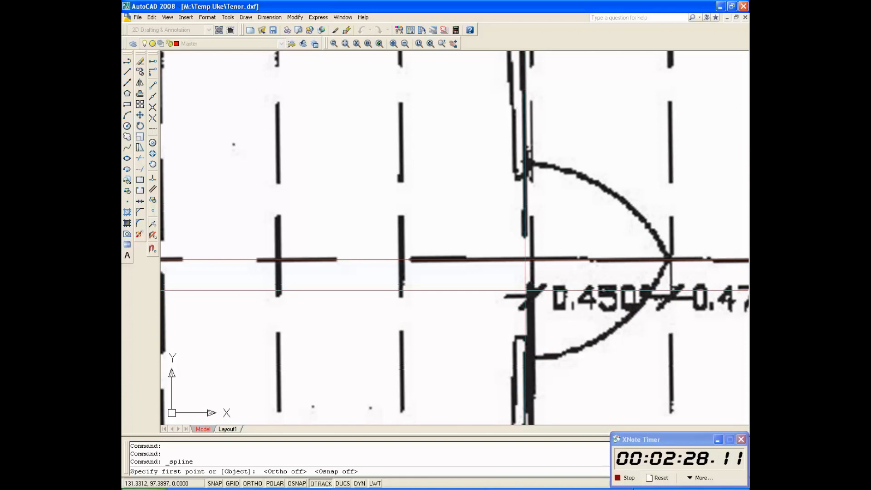
click(525, 290)
- Trace the spline along the outer body line from the neck joint up the side of the upper bout
scroll(509, 282, down, 2)
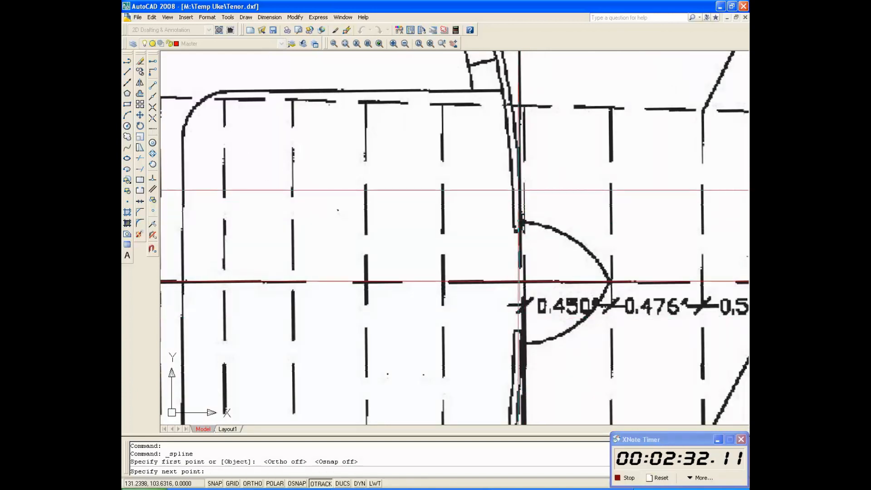
click(519, 191)
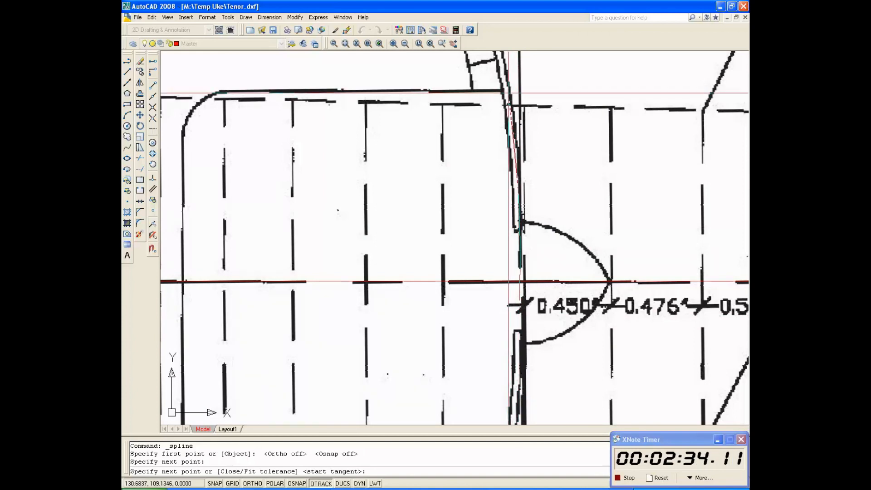
click(511, 93)
scroll(509, 177, down, 4)
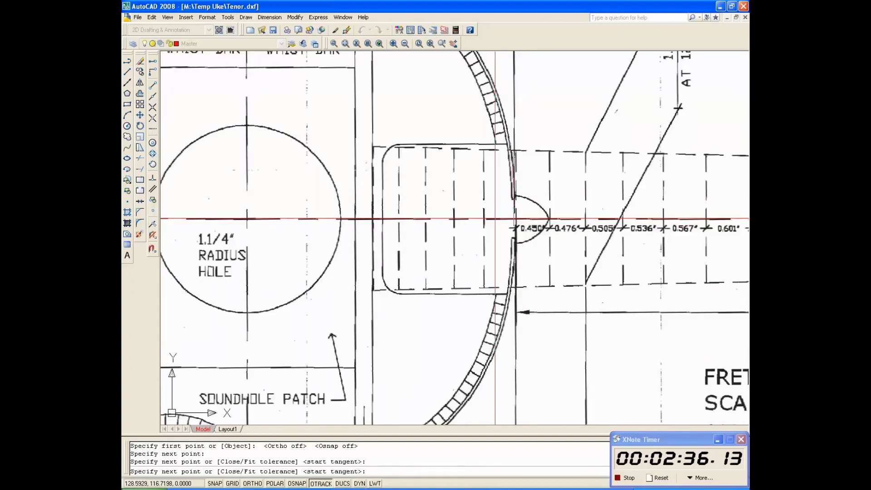
scroll(478, 59, up, 5)
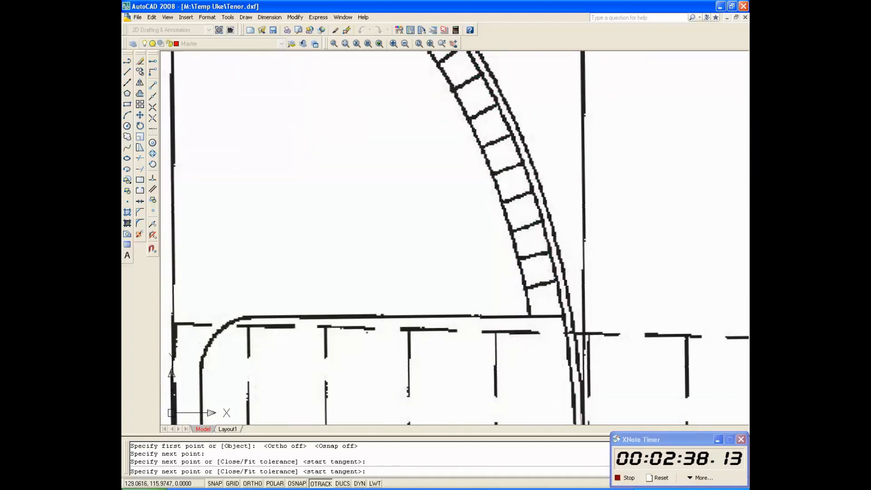
click(547, 209)
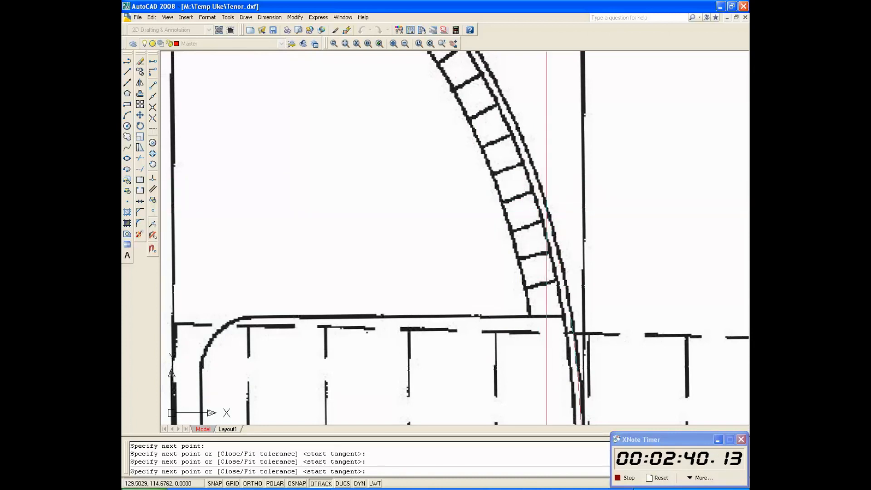
click(506, 101)
- Continue the spline around the upper bout's shoulder, over its crest and along the outer line towards the waist
scroll(504, 109, down, 5)
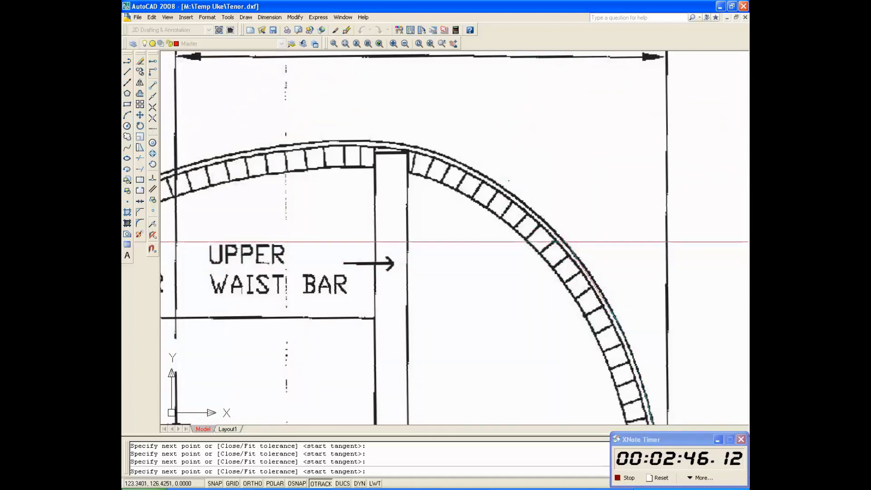
click(564, 242)
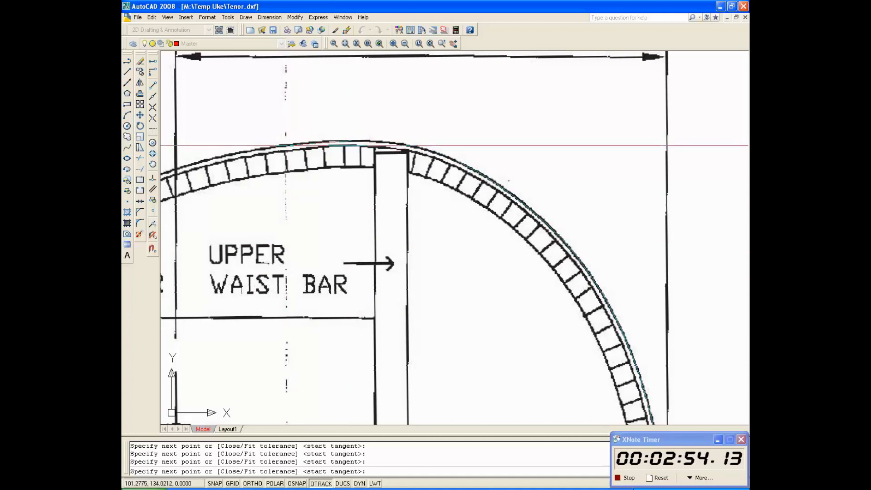
scroll(590, 146, down, 4)
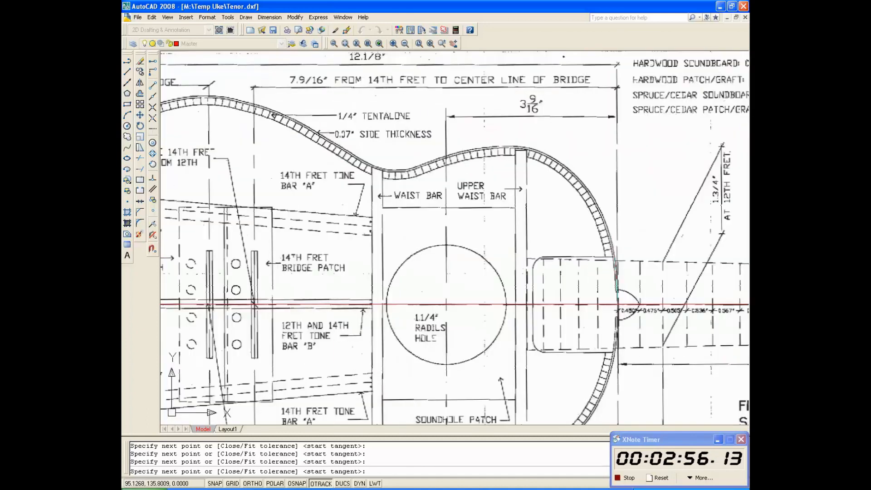
scroll(456, 141, up, 4)
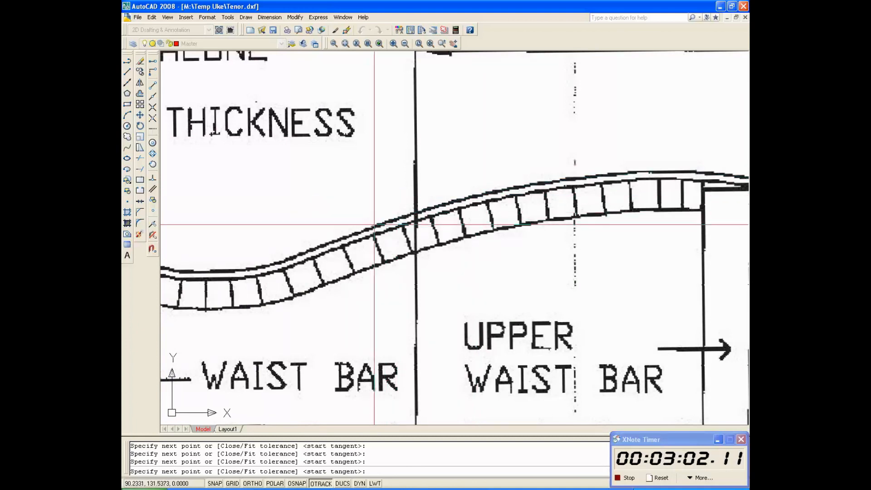
scroll(372, 226, down, 1)
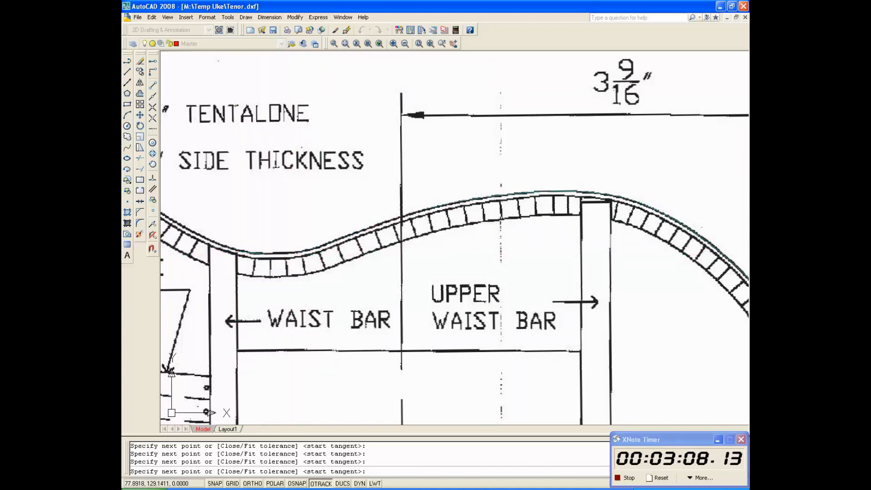
- Carry the spline through the waist and up the outer side line to the crest of the lower bout
scroll(233, 249, down, 6)
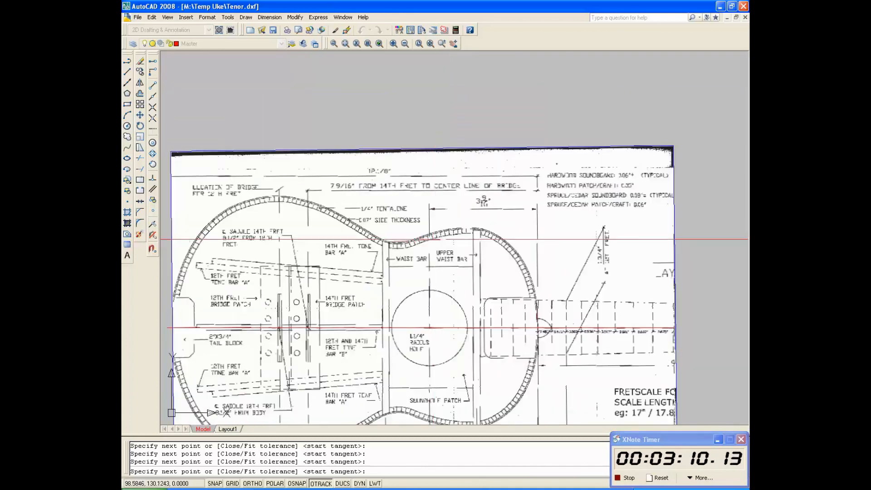
scroll(354, 216, up, 7)
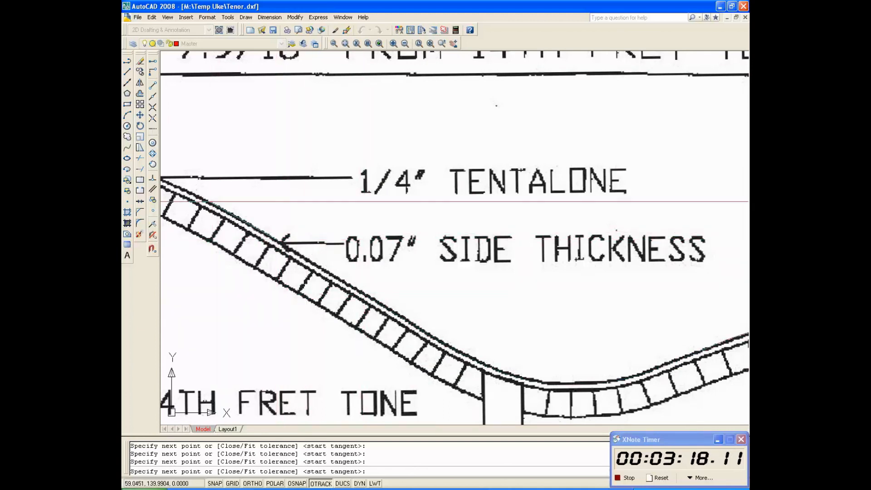
scroll(524, 213, down, 2)
scroll(525, 212, down, 4)
scroll(330, 184, up, 9)
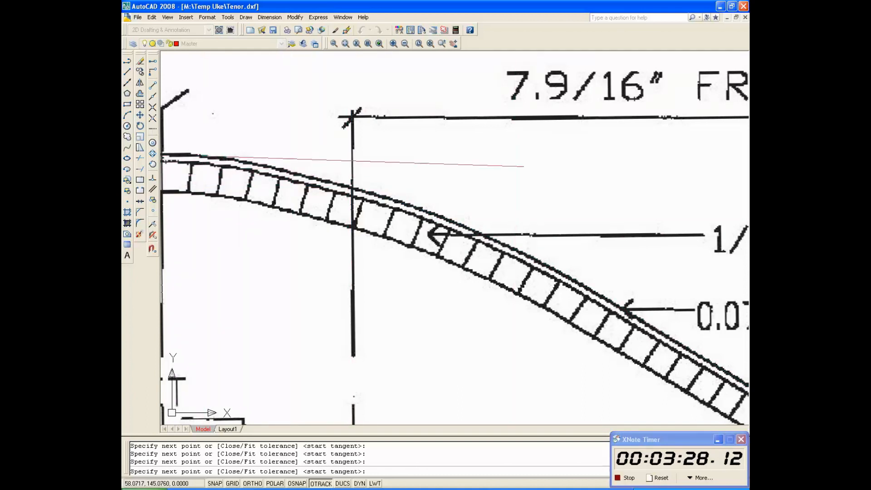
scroll(525, 167, down, 3)
scroll(360, 139, up, 5)
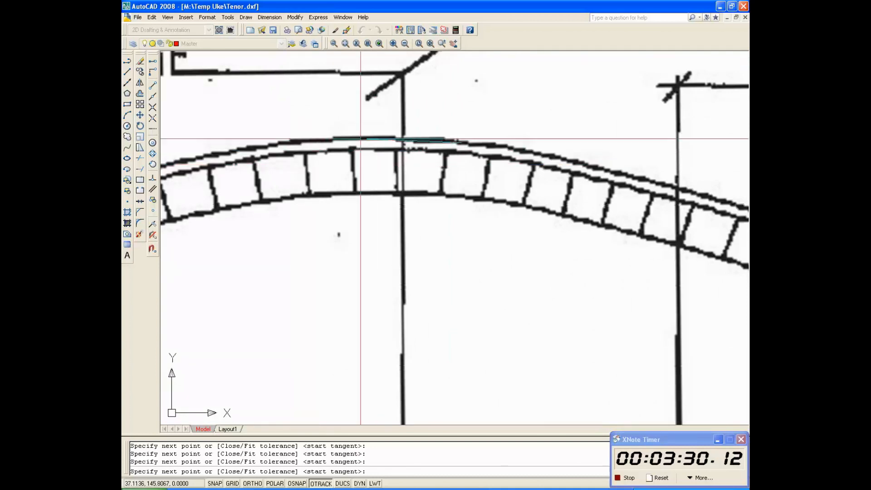
- Trace the spline from the lower bout's crest around its outer curve towards the tail block
scroll(264, 150, down, 4)
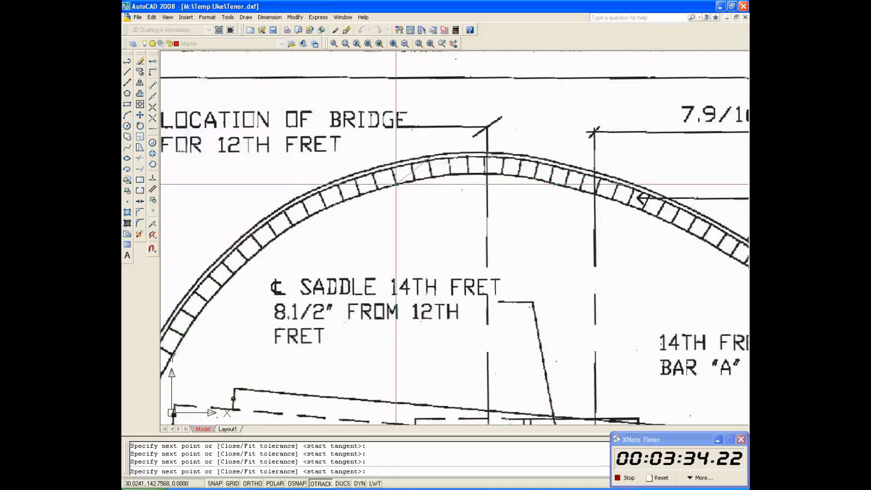
scroll(388, 163, up, 5)
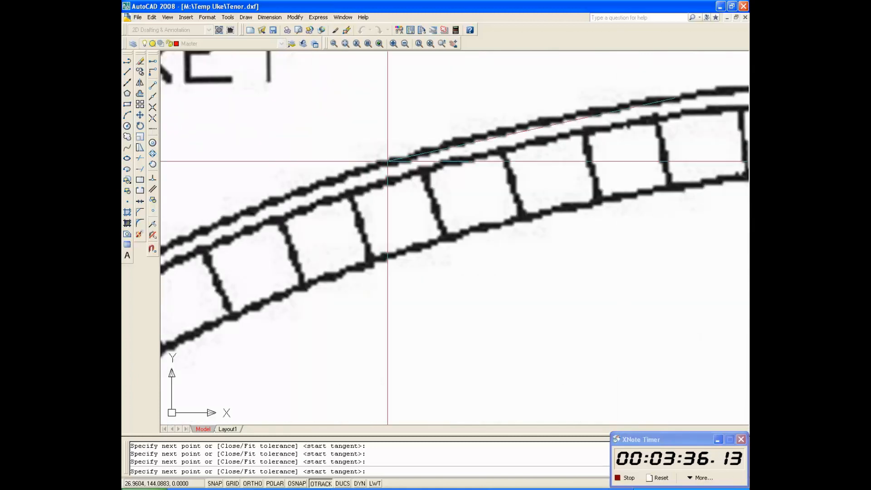
scroll(313, 216, down, 5)
scroll(313, 216, up, 2)
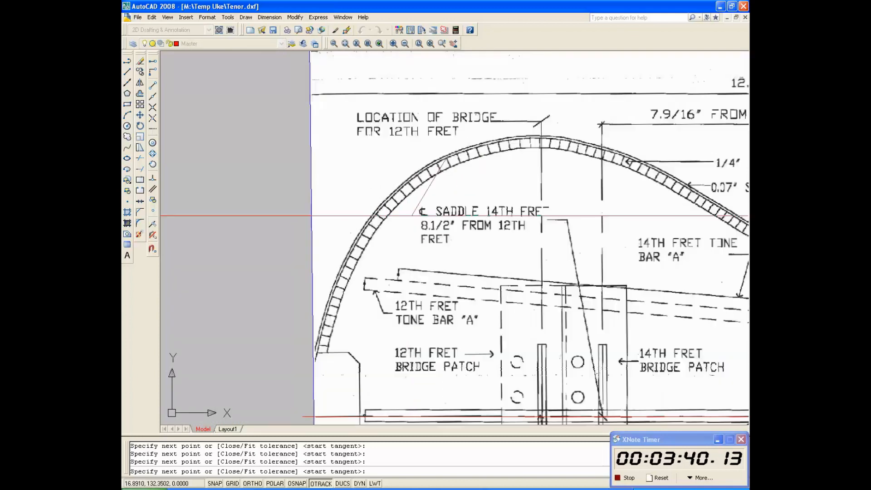
scroll(411, 215, up, 3)
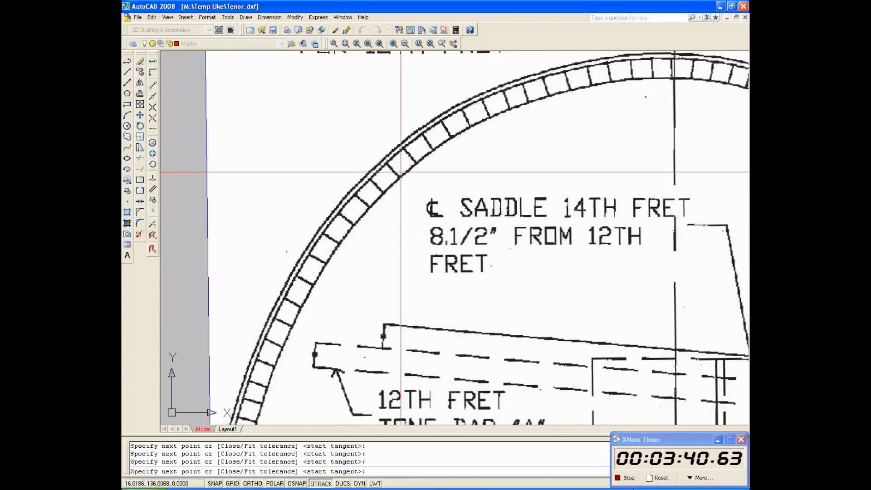
click(434, 116)
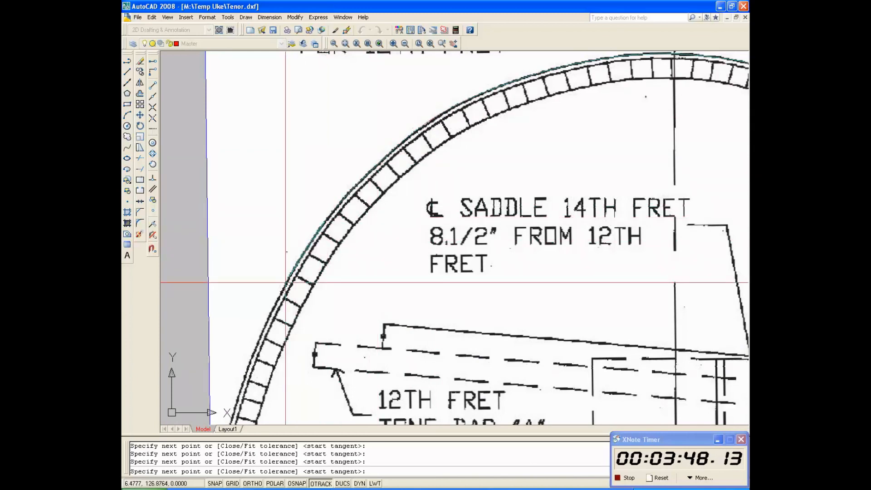
- Extend the spline past the image edge to just below the centreline at the tail, finishing with default start and end tangents
scroll(285, 282, down, 3)
scroll(345, 254, up, 5)
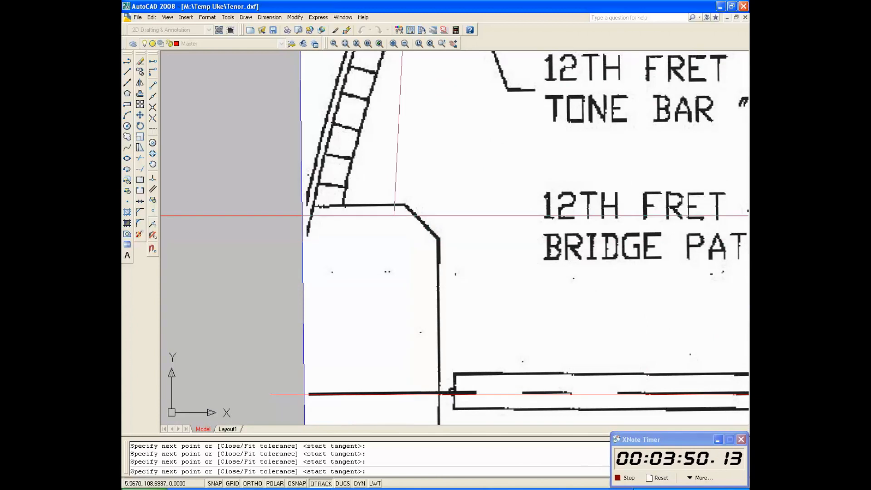
scroll(394, 216, down, 2)
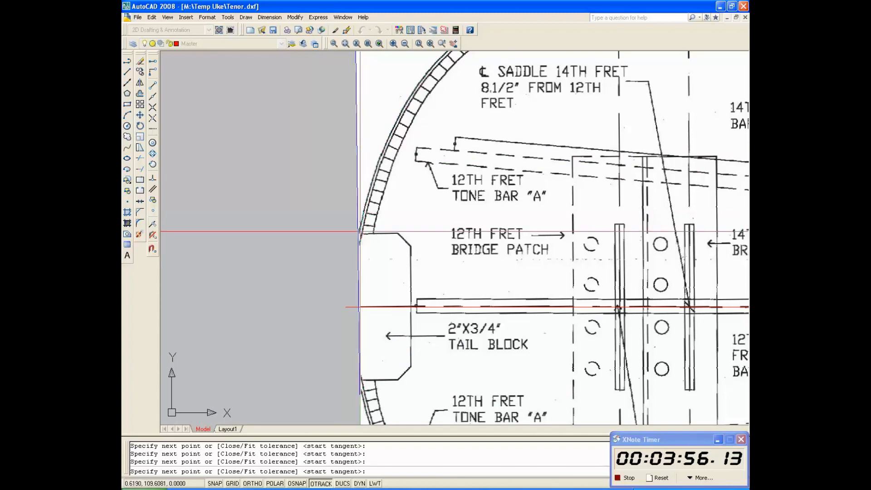
scroll(350, 281, up, 3)
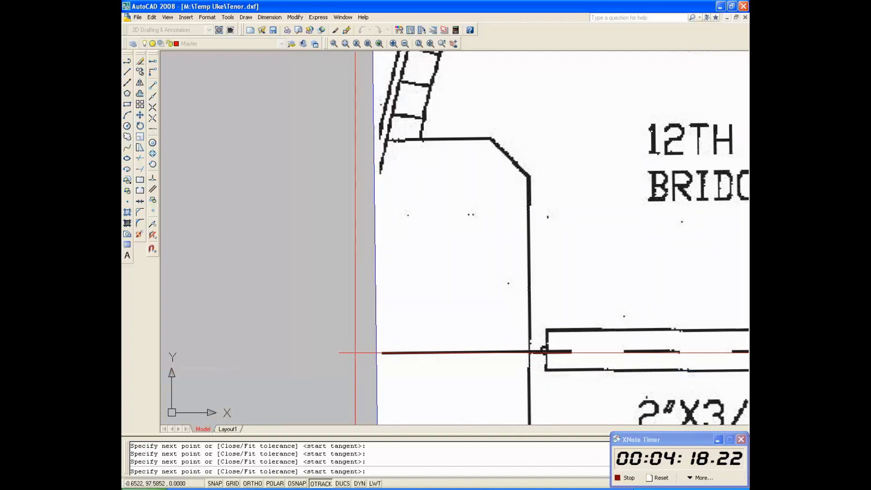
key(Return)
key(Return)
key(Return)
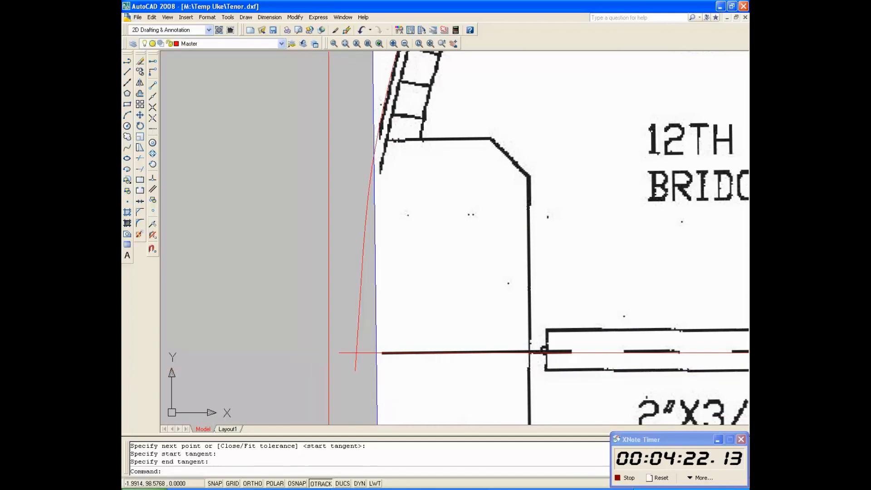
- Turn off the Temp layer to hide the scanned image and keep Master as the current layer
scroll(329, 352, down, 8)
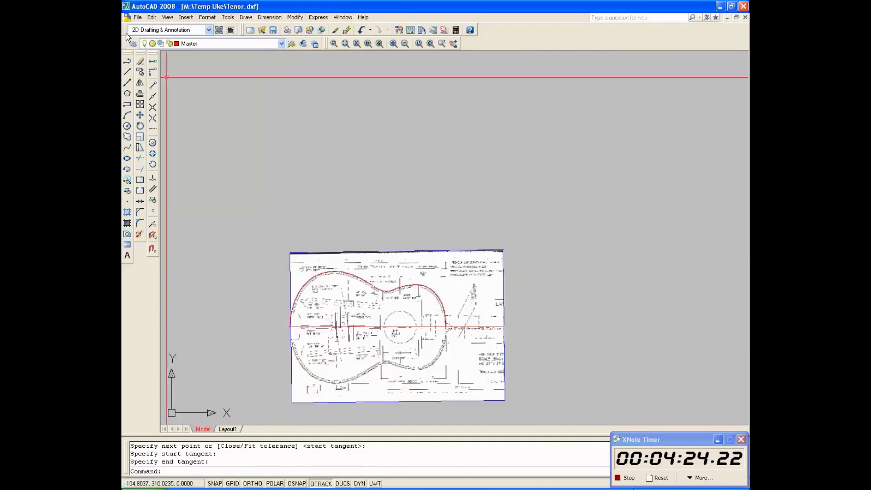
text(z)
key(Return)
text(e)
key(Return)
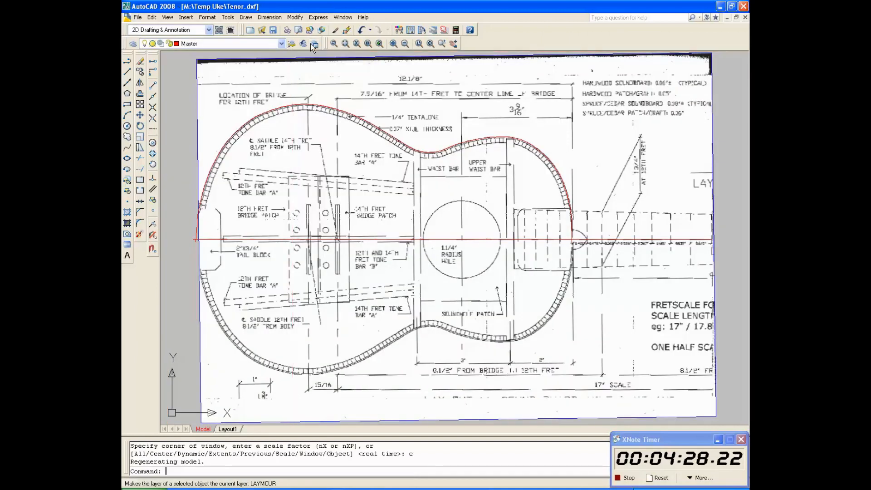
click(281, 44)
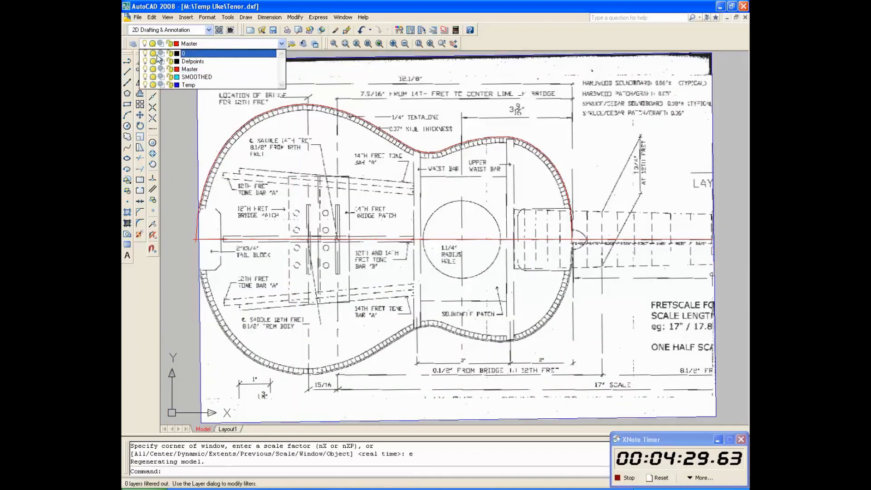
click(146, 85)
click(187, 69)
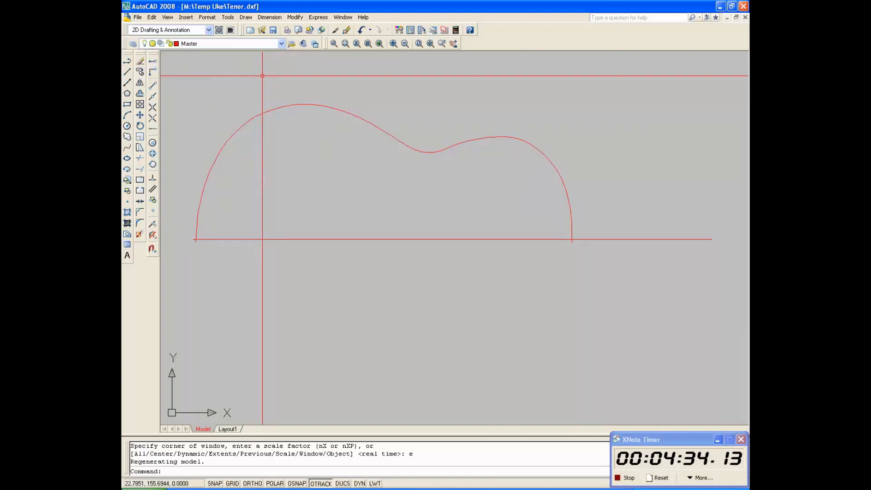
- Save the traced outline drawing and switch to Rhinoceros
click(138, 18)
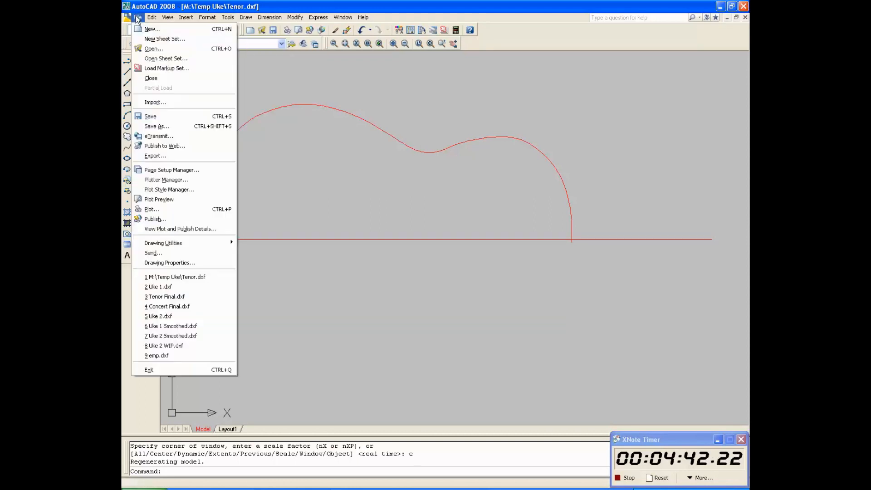
click(167, 117)
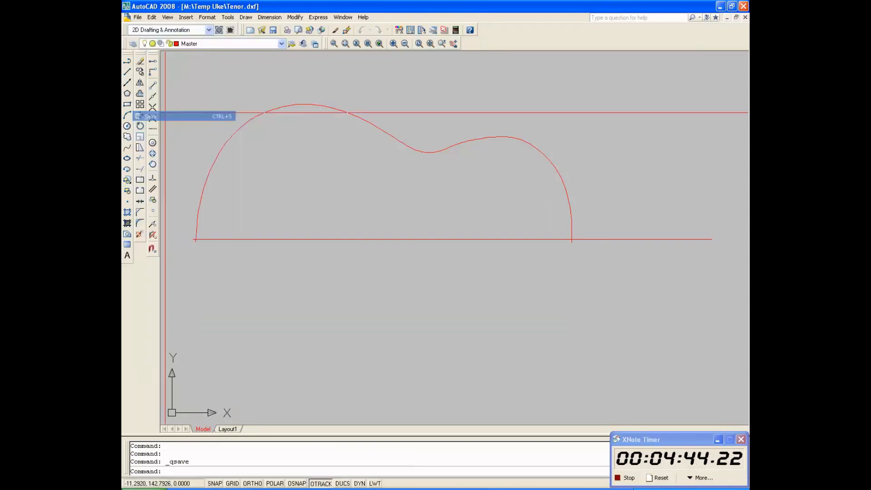
click(387, 486)
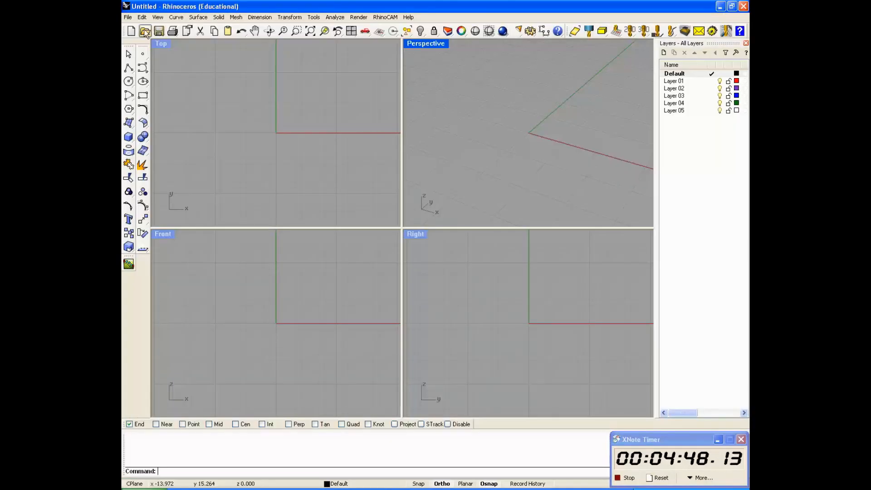
- Open Tenor.dxf from the Temp Uke folder on drive M as an AutoCAD drawing exchange file and maximize the Top view
click(127, 17)
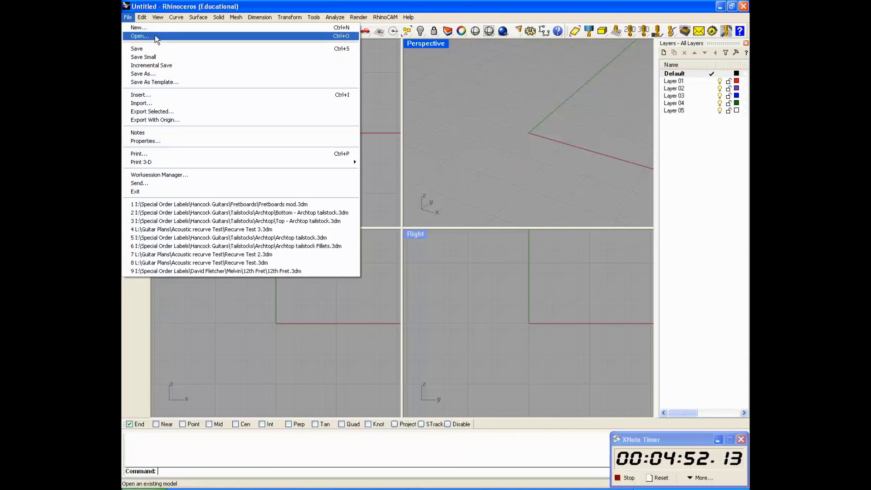
click(139, 36)
click(454, 336)
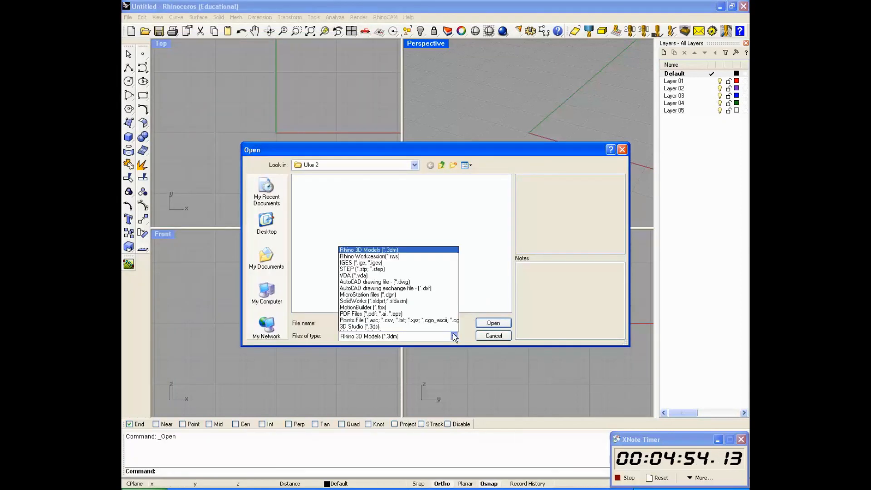
click(396, 192)
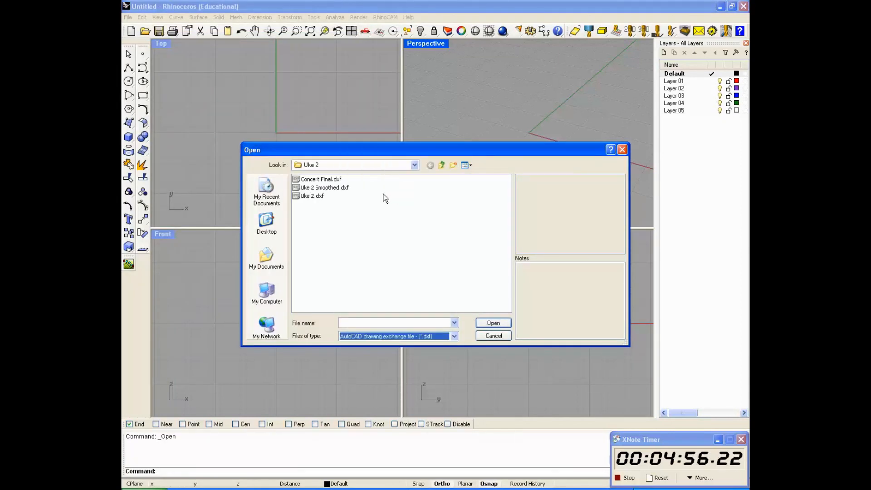
click(415, 165)
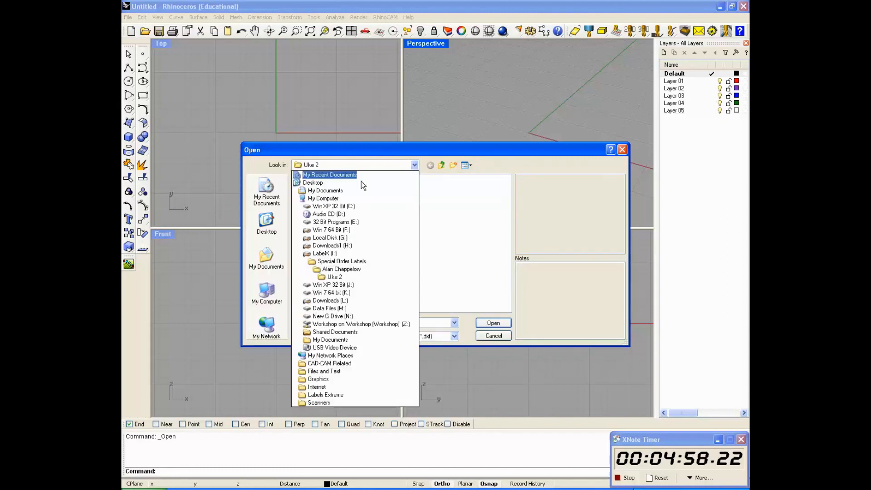
click(330, 309)
double_click(387, 236)
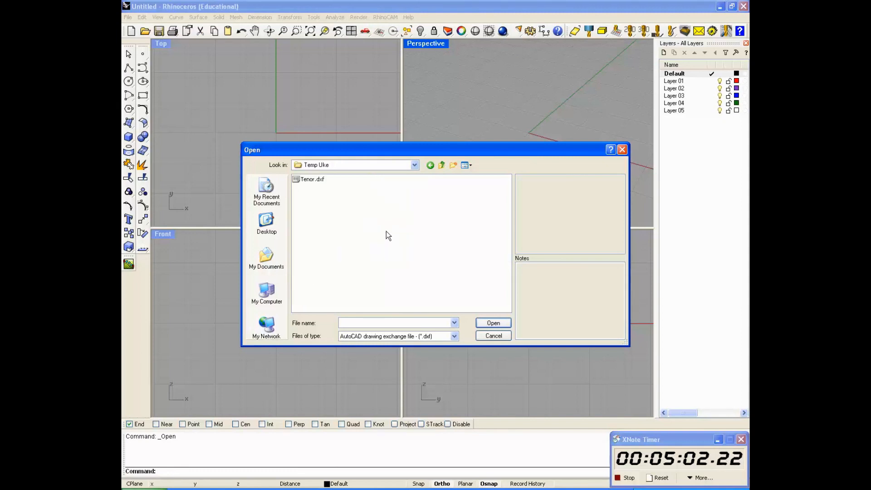
double_click(314, 178)
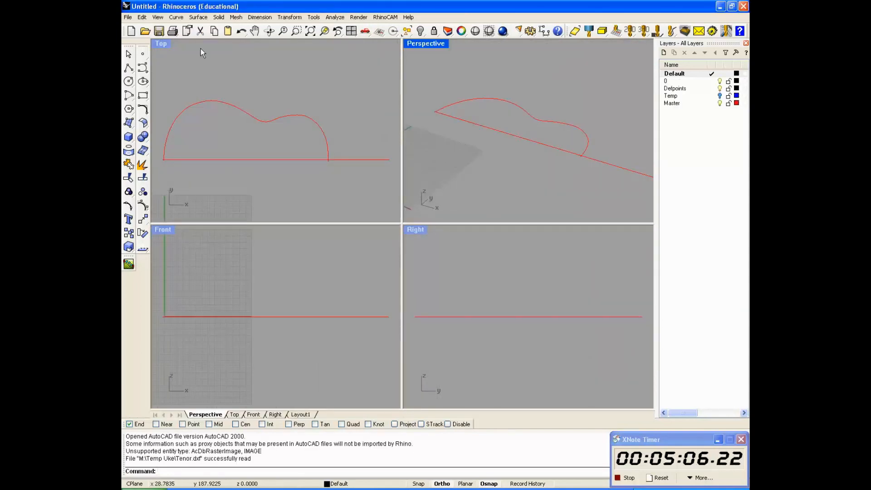
double_click(169, 49)
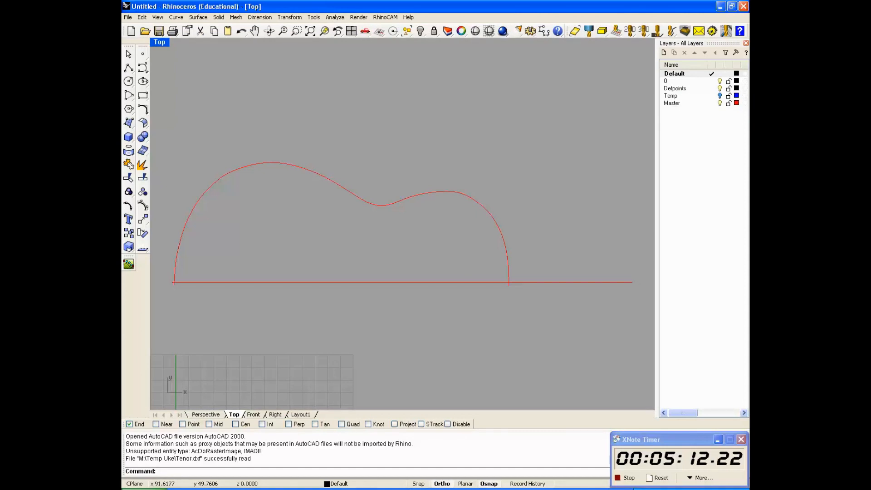
- Switch to AutoCAD to examine the fit points along the traced body spline, and return to Rhinoceros
key(alt+Tab)
click(375, 127)
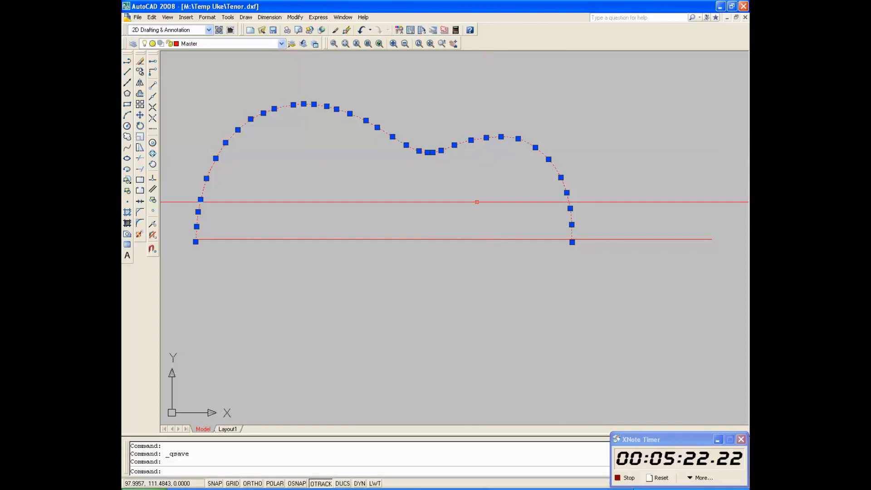
key(Escape)
key(alt+Tab)
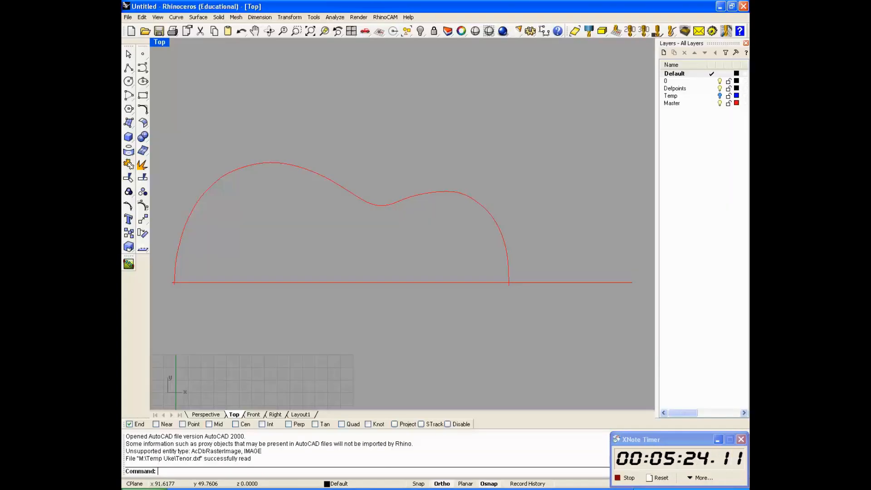
- Copy the body outline curve to a new layer named Smoothed using CopyToLayer
click(452, 192)
text(CopyToLay)
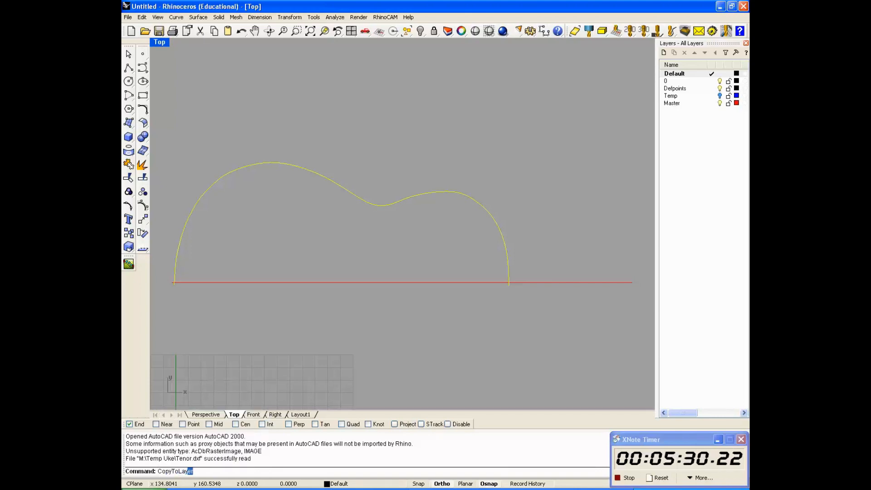
text(er)
key(Return)
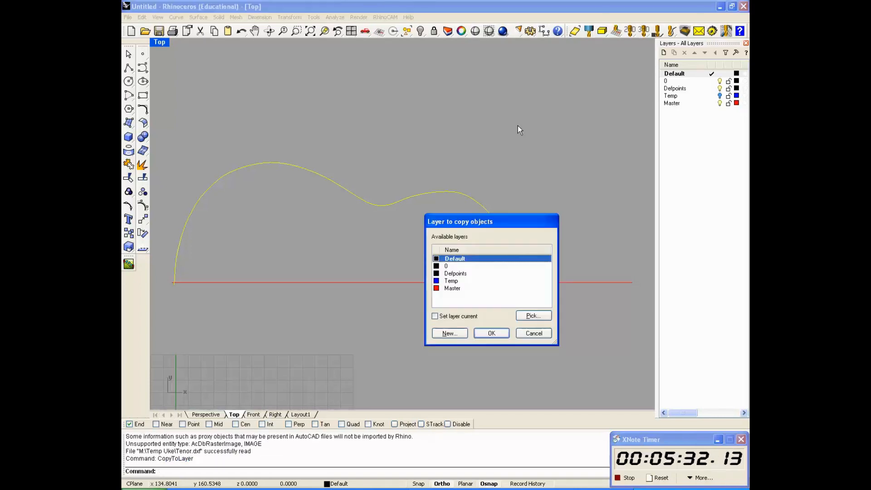
click(456, 334)
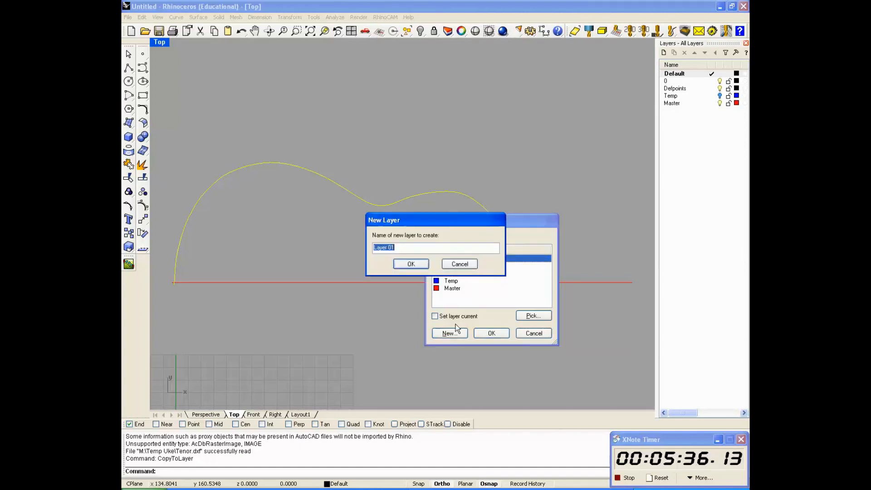
text(Smoothed)
click(412, 264)
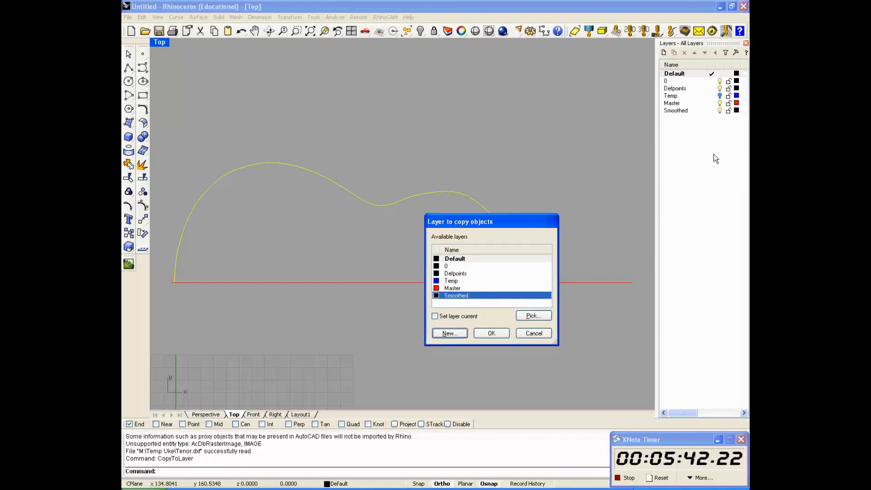
click(491, 333)
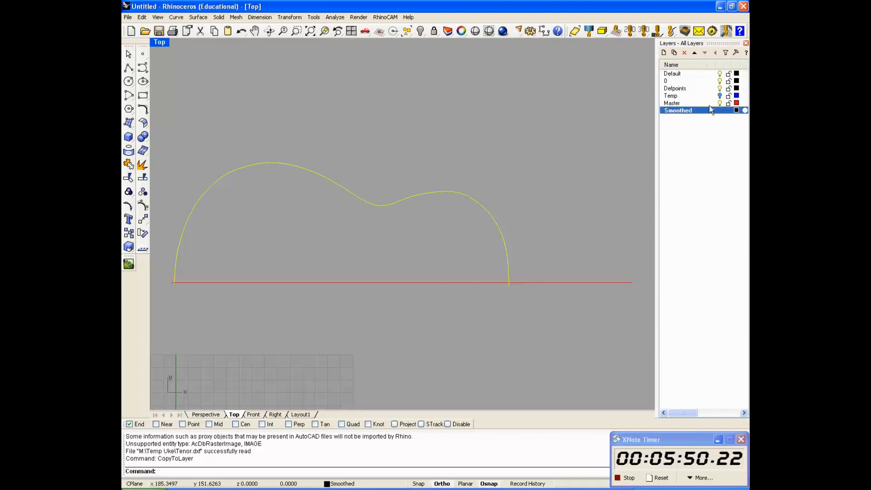
- Make Smoothed the current layer and turn off the Default, 0, Defpoints and Master layers
click(720, 81)
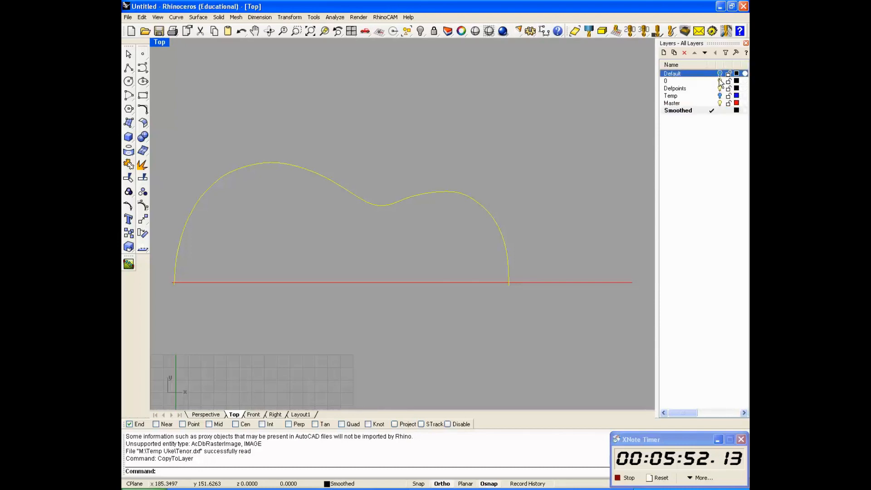
click(719, 88)
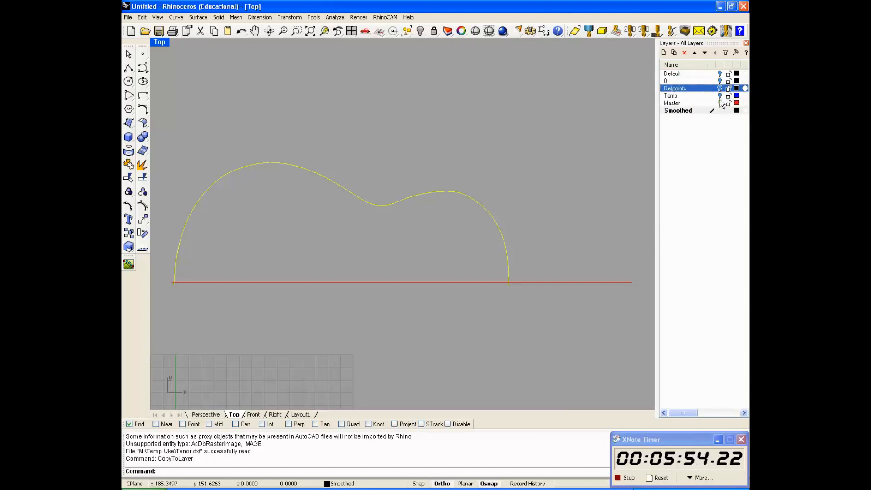
click(720, 103)
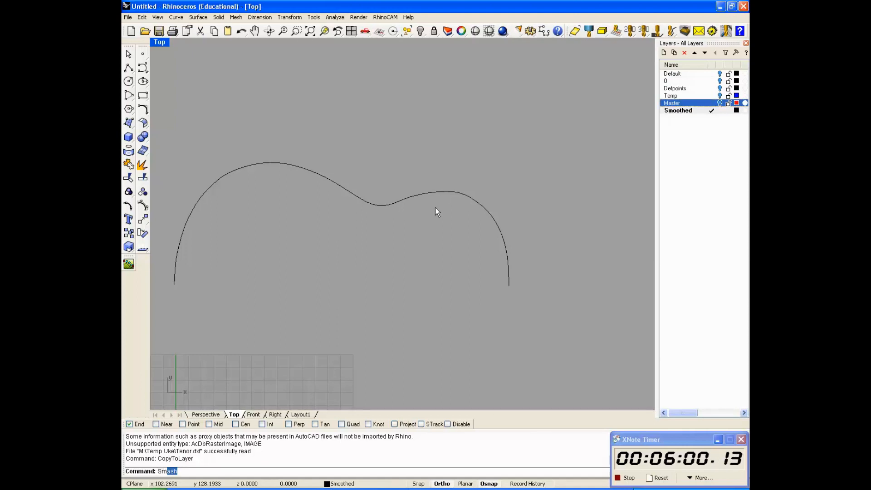
- Try the Smooth command on the copied outline in X and Y with a higher smooth factor, and undo it
key(Return)
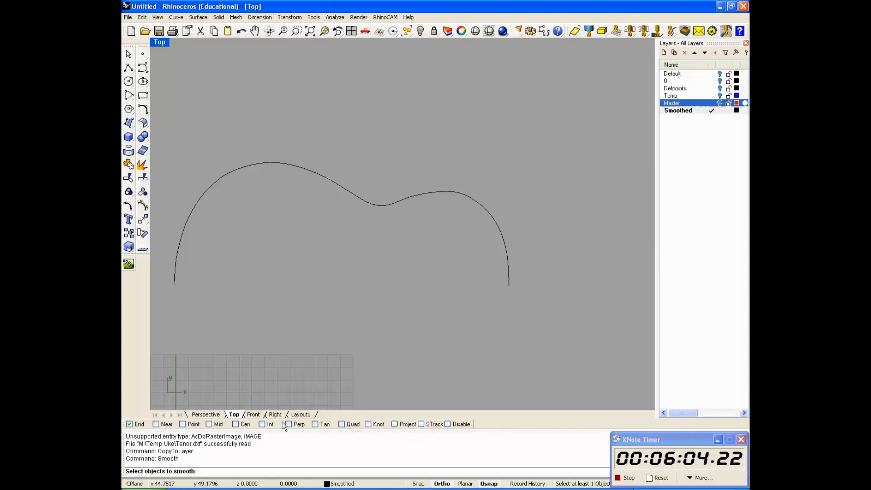
click(475, 203)
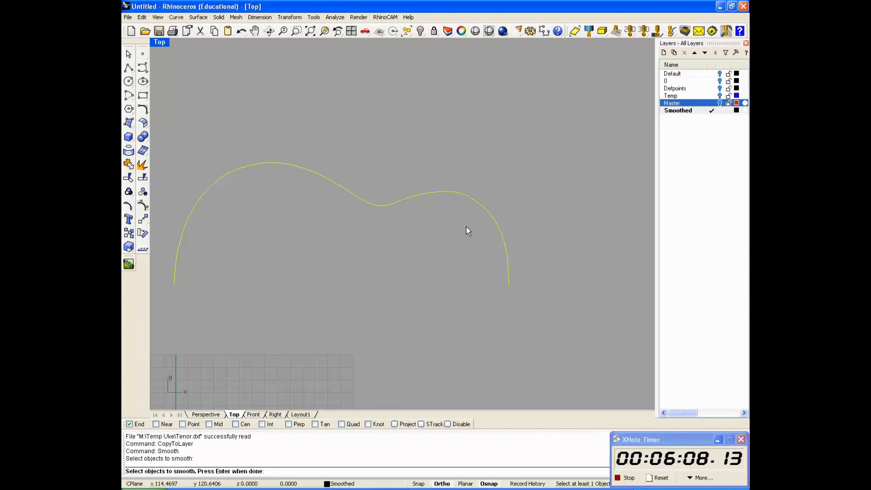
key(Return)
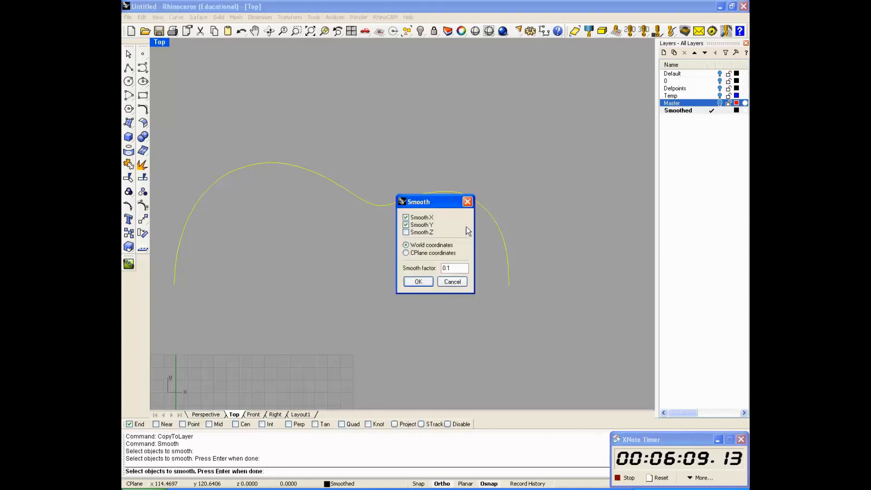
click(451, 267)
text(1)
click(427, 283)
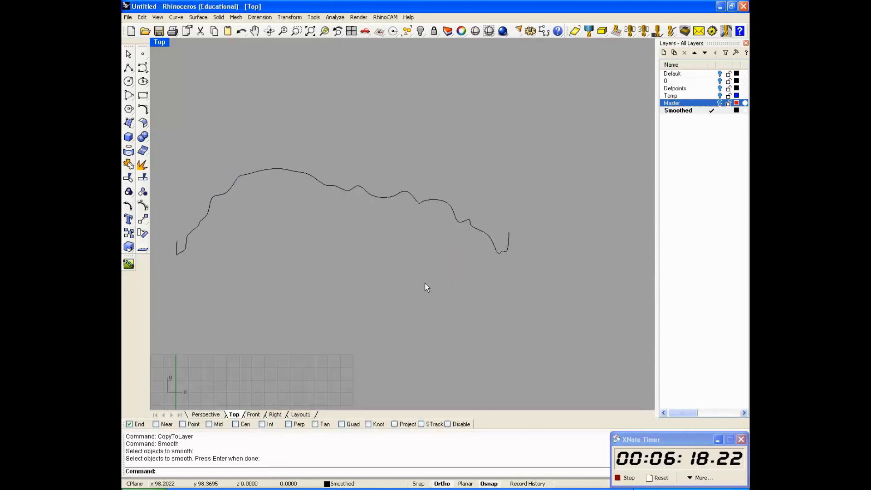
key(ctrl+z)
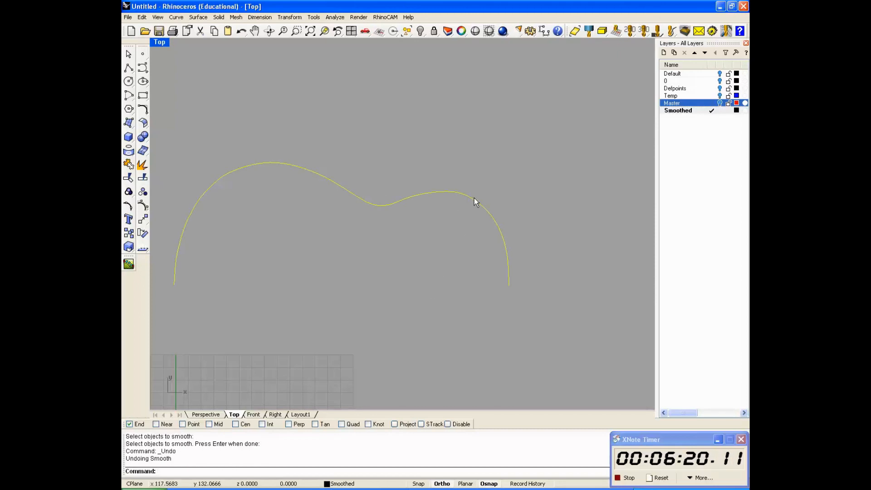
- Smooth the copied outline twice in X and Y with factor 1 and turn on the Master layer for comparison
key(Return)
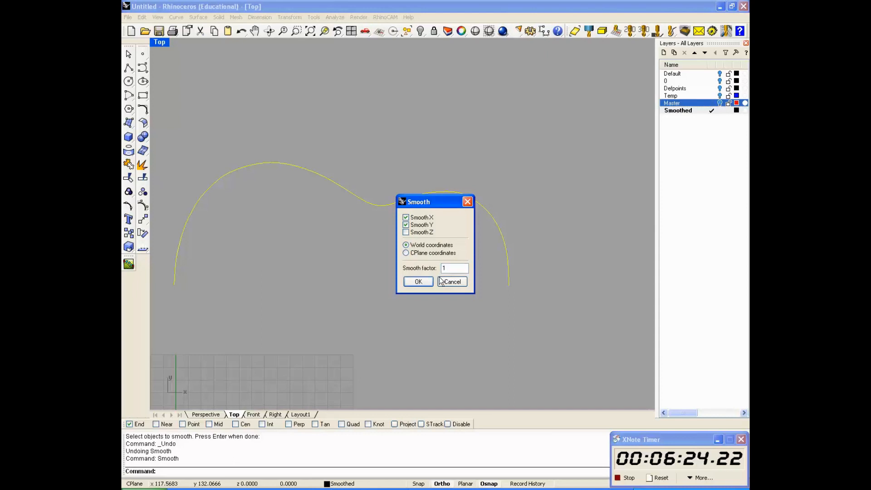
click(426, 282)
key(Return)
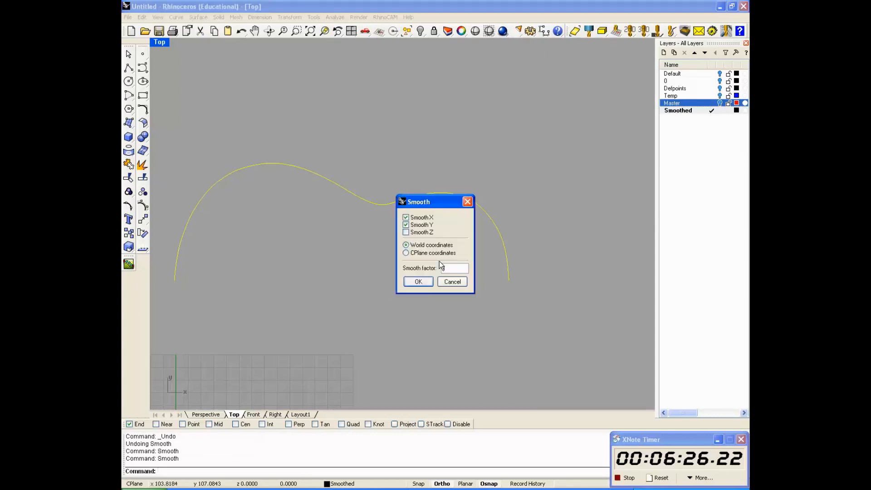
click(427, 278)
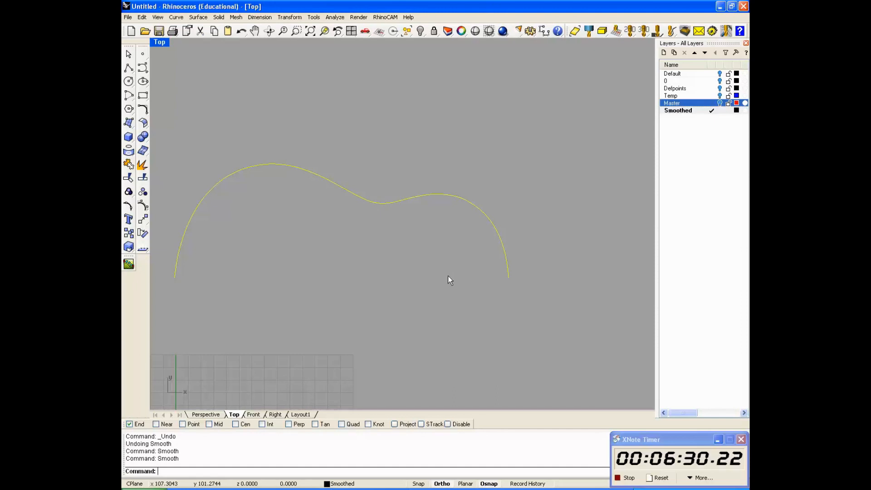
click(720, 103)
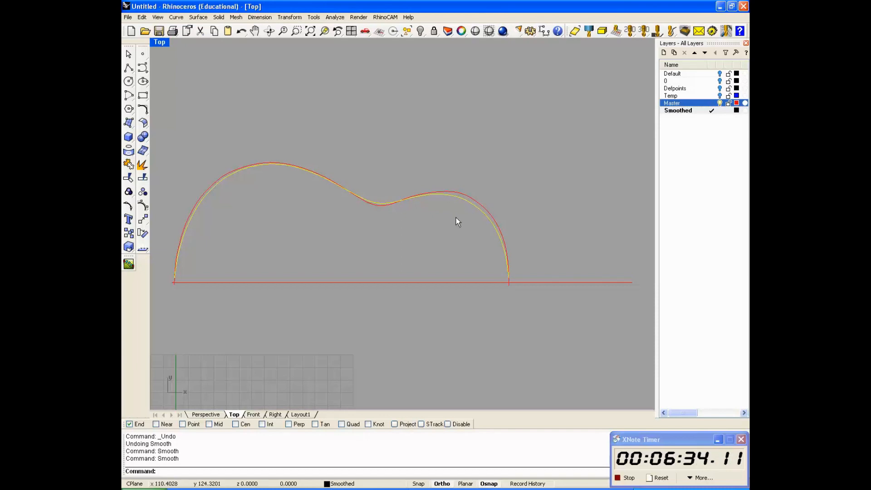
- Undo both smoothing passes, comparing the curve with the original outline, and leave the Master layer turned on
key(ctrl+z)
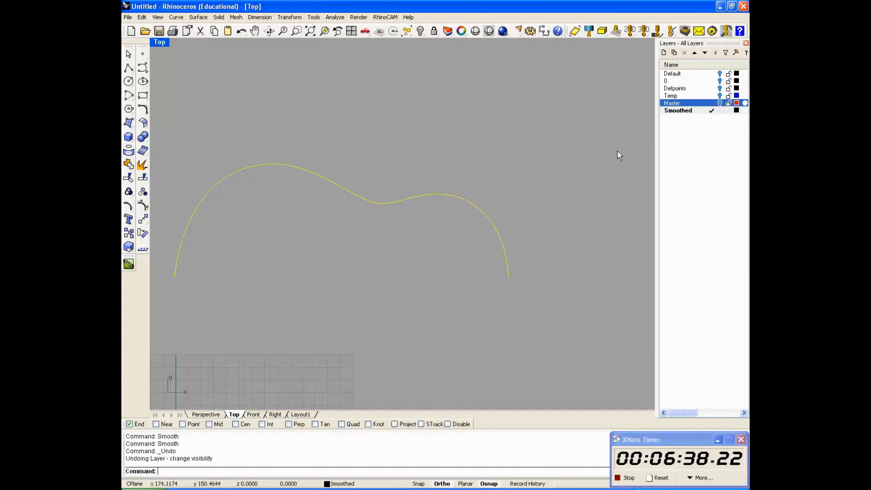
key(ctrl+z)
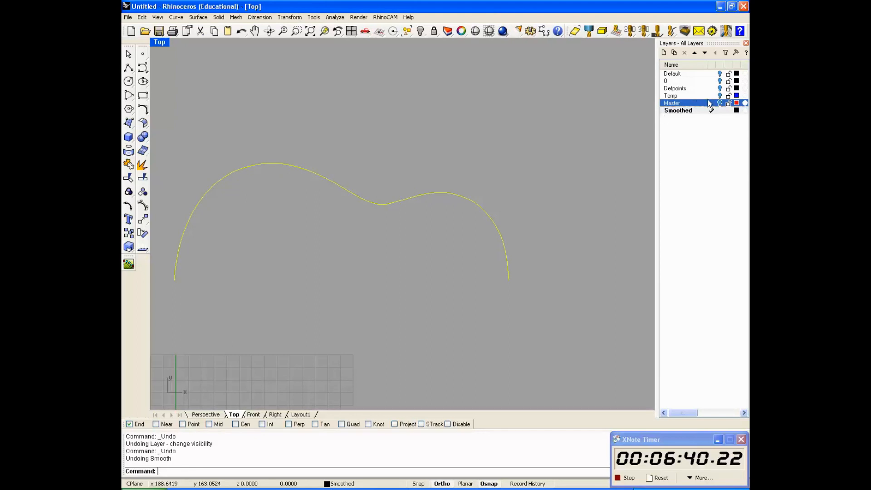
click(719, 103)
scroll(462, 222, up, 2)
scroll(462, 222, up, 3)
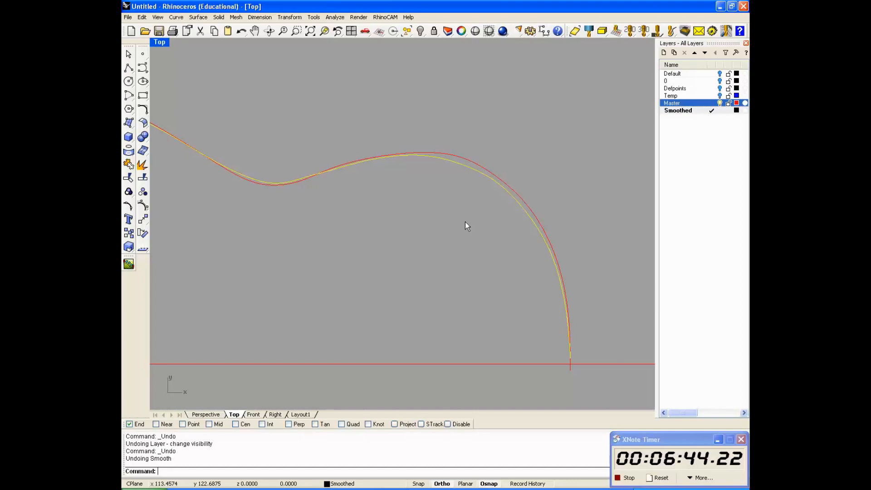
click(719, 103)
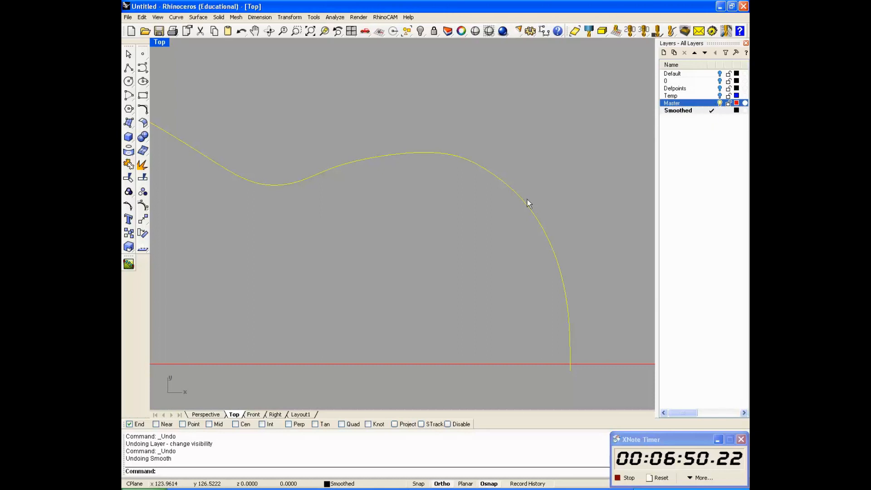
- Smooth the copied outline in X and Y with a smooth factor of 0.1
text(Smooth)
key(Return)
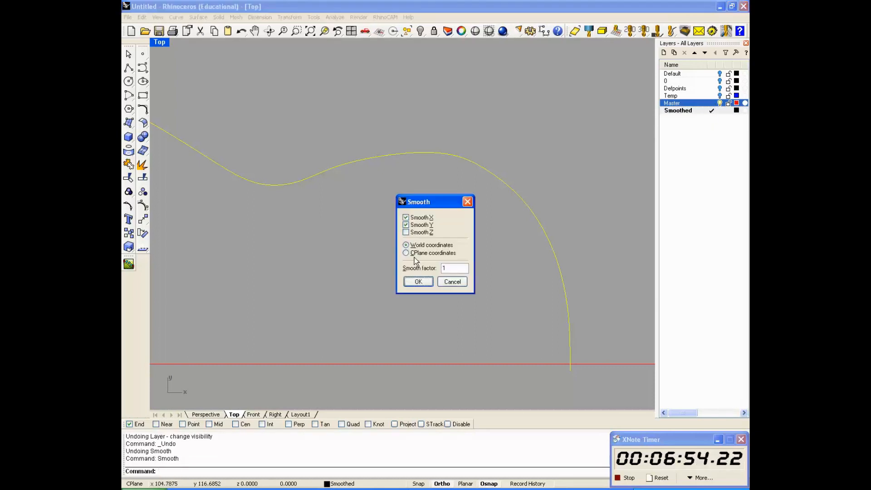
double_click(445, 268)
text(.1)
key(Return)
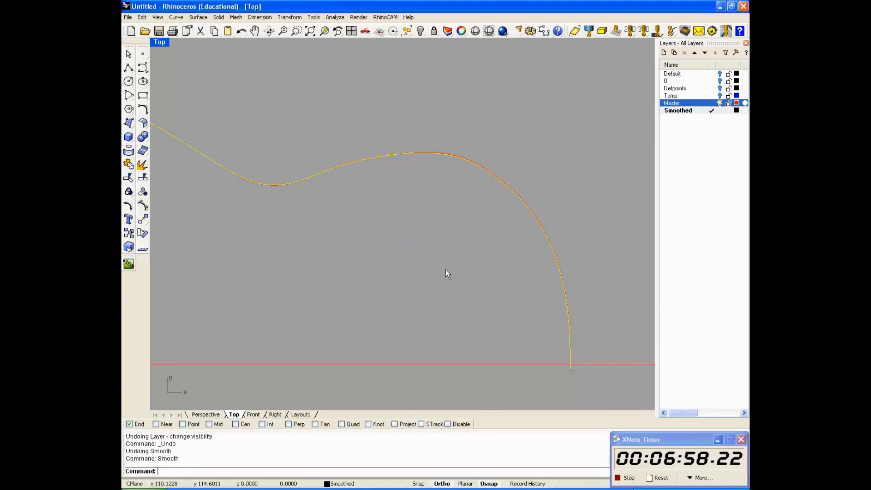
- Compare the smoothed outline with the original Master outline around the smaller bout and at both ends near the centreline
scroll(506, 170, up, 3)
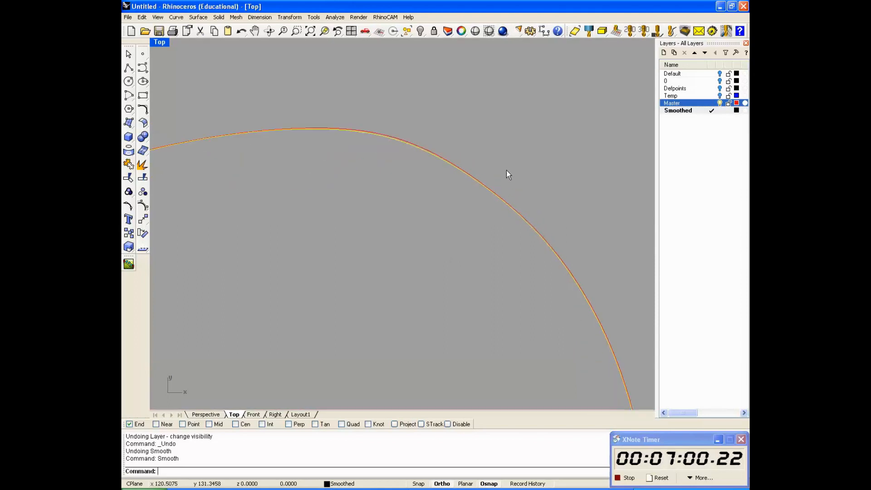
scroll(447, 145, up, 1)
scroll(445, 145, up, 2)
click(442, 171)
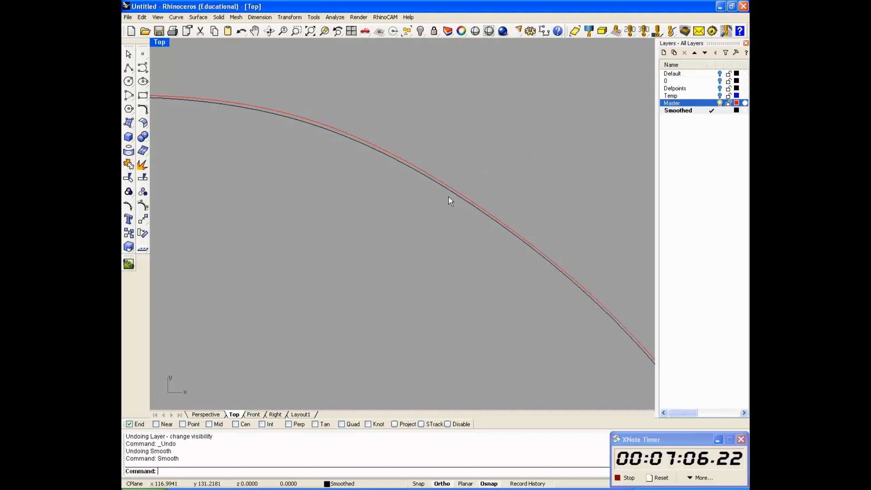
scroll(449, 195, down, 5)
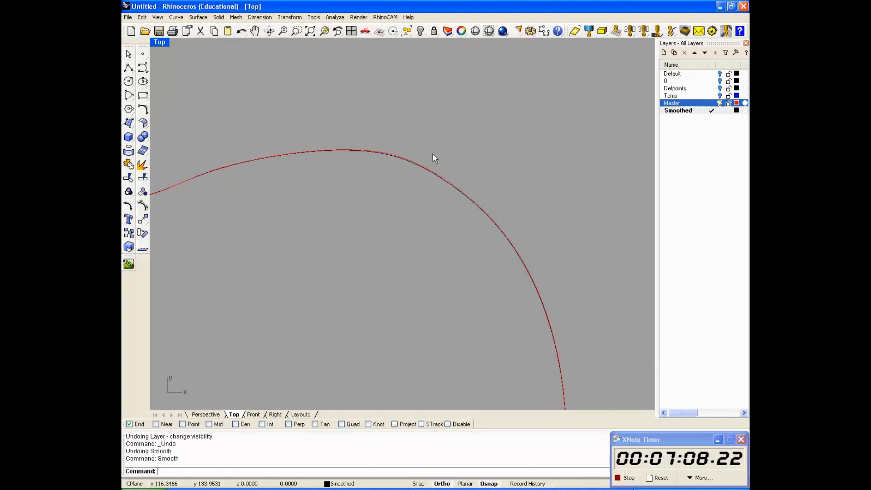
scroll(492, 295, up, 3)
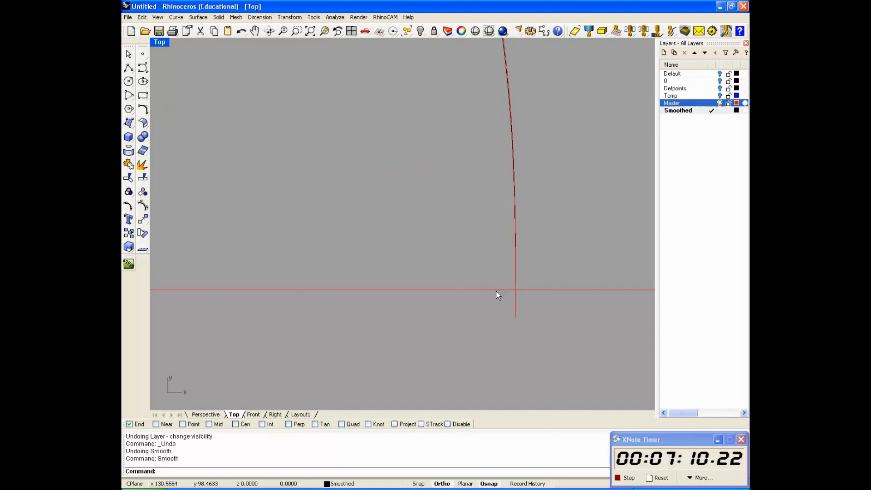
scroll(518, 282, down, 3)
scroll(537, 156, down, 2)
scroll(257, 236, up, 2)
scroll(256, 236, up, 1)
scroll(298, 209, up, 3)
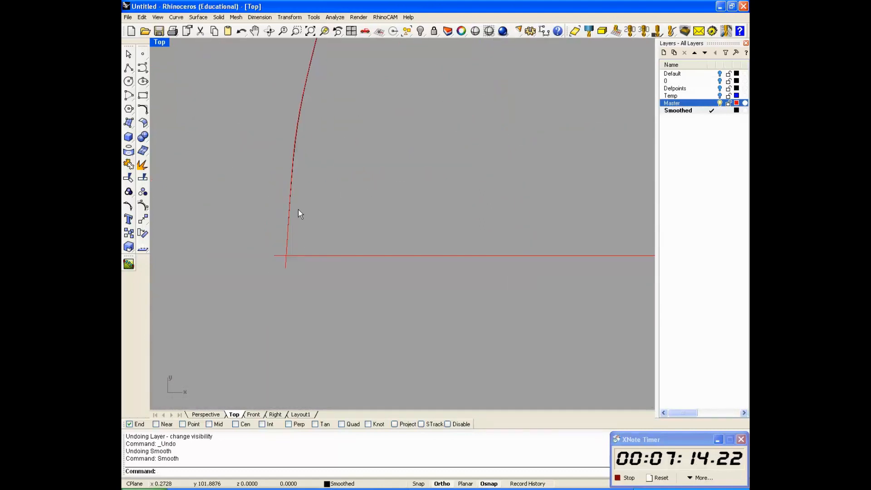
scroll(297, 211, down, 1)
scroll(292, 213, down, 4)
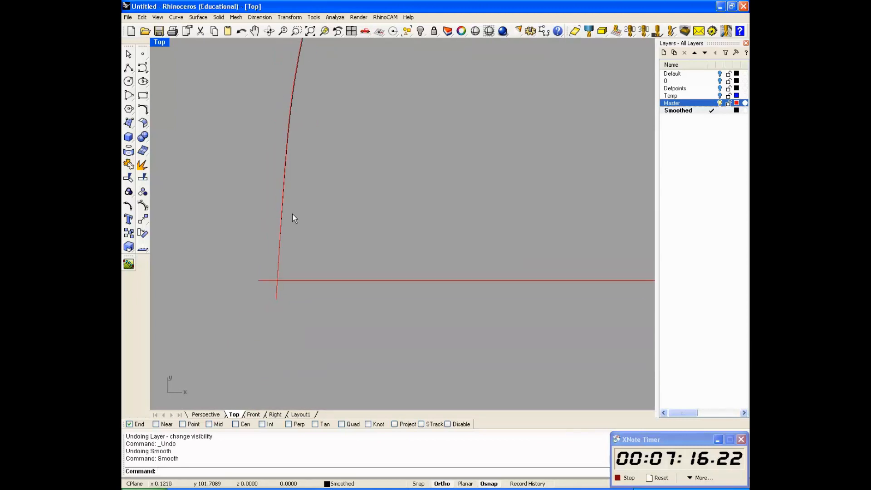
- Save the model as Smoothed.3dm in the Temp Uke folder
click(126, 18)
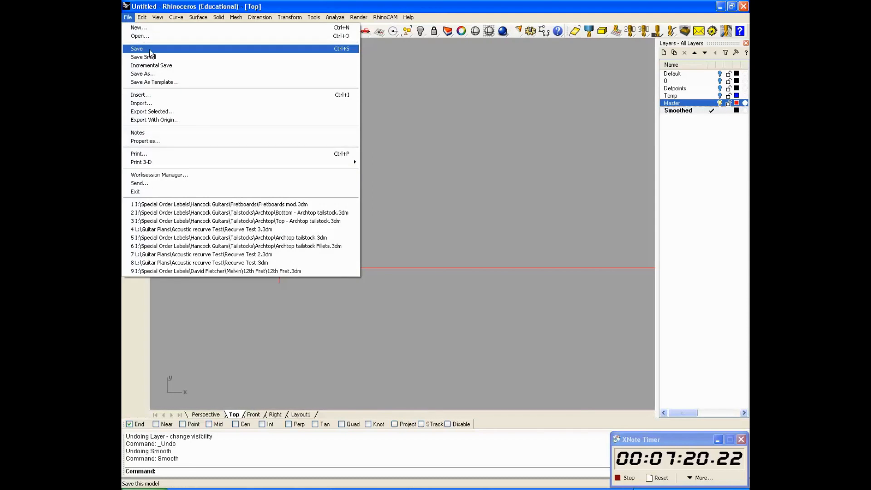
click(148, 75)
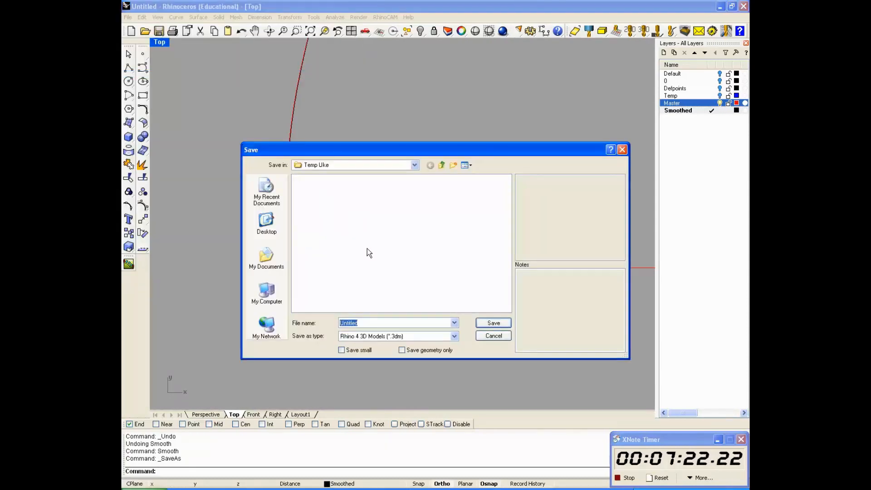
text(Smmo)
key(Return)
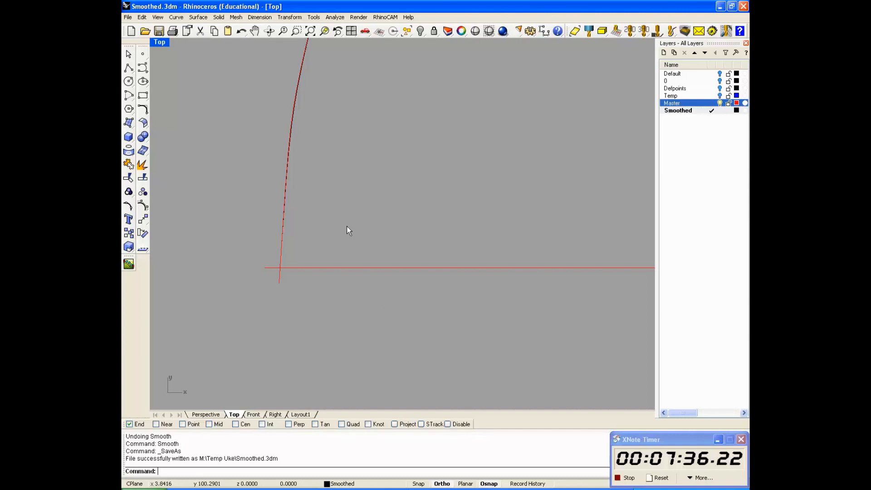
- Save a copy as the AutoCAD drawing exchange file Smoothed.dxf, using the 2004 Polylines export scheme
click(128, 18)
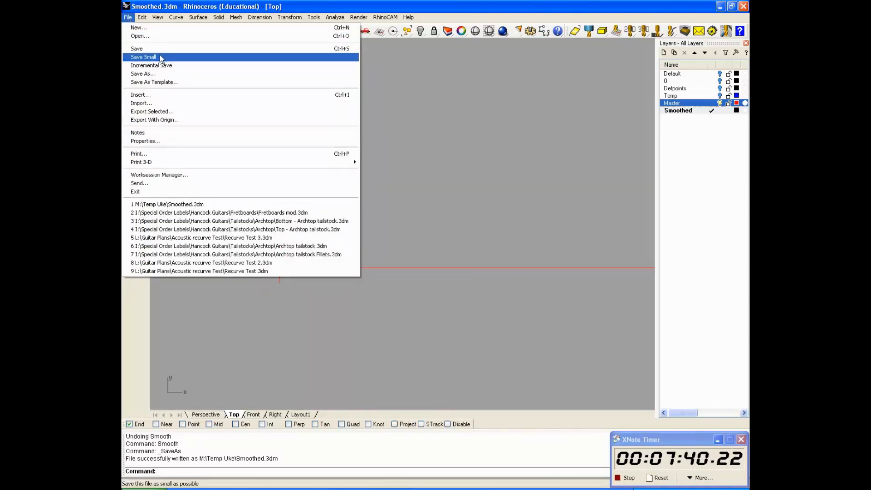
click(150, 73)
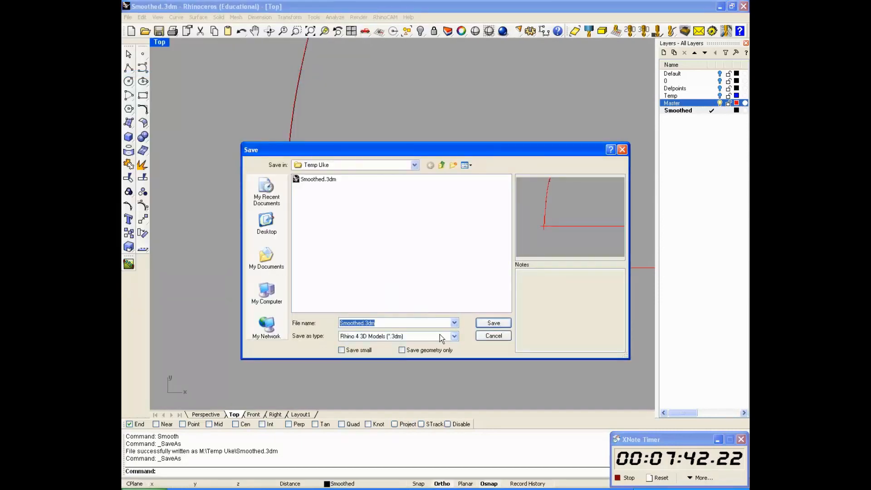
click(455, 337)
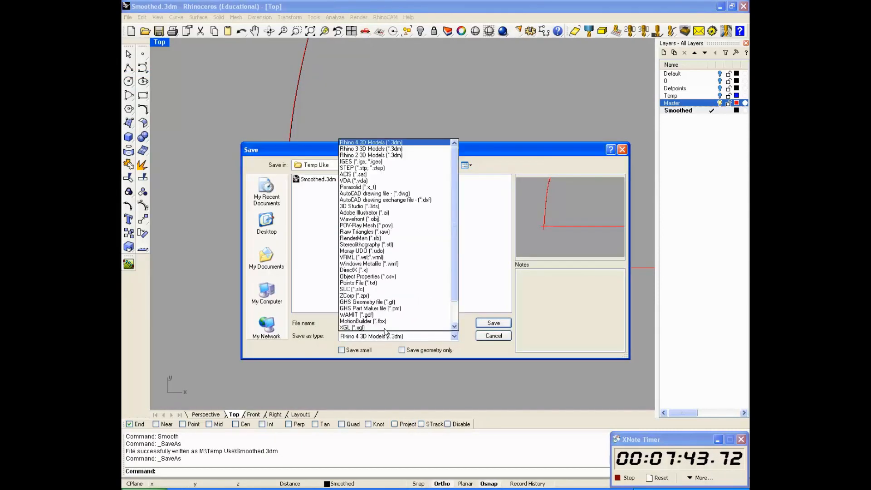
click(386, 199)
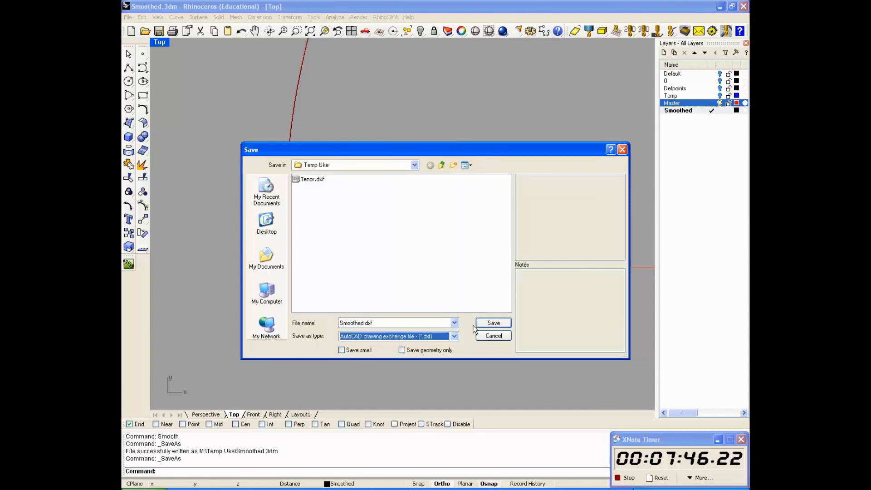
click(489, 322)
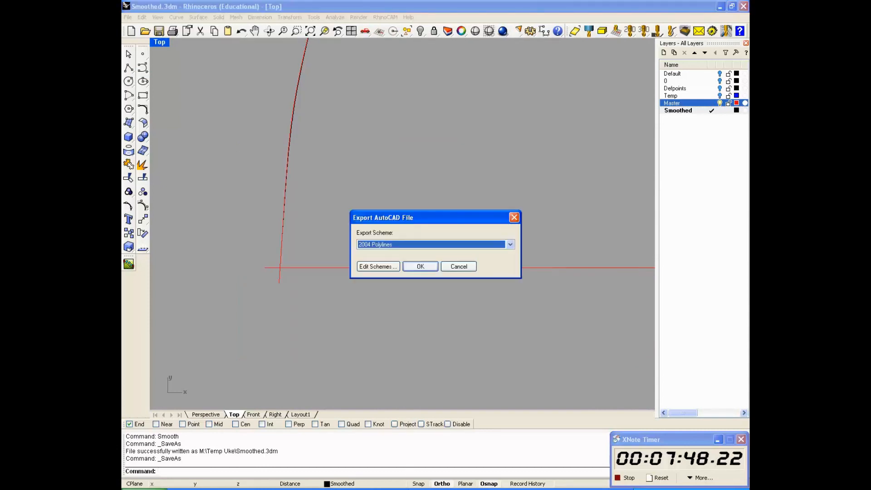
click(421, 267)
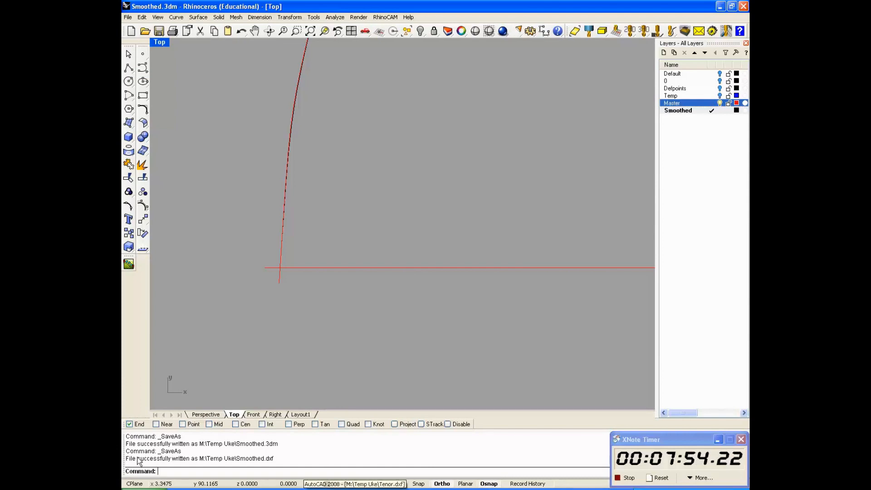
- Switch to AutoCAD, open Smoothed.dxf from the Temp Uke folder and show its model space
key(alt+Tab)
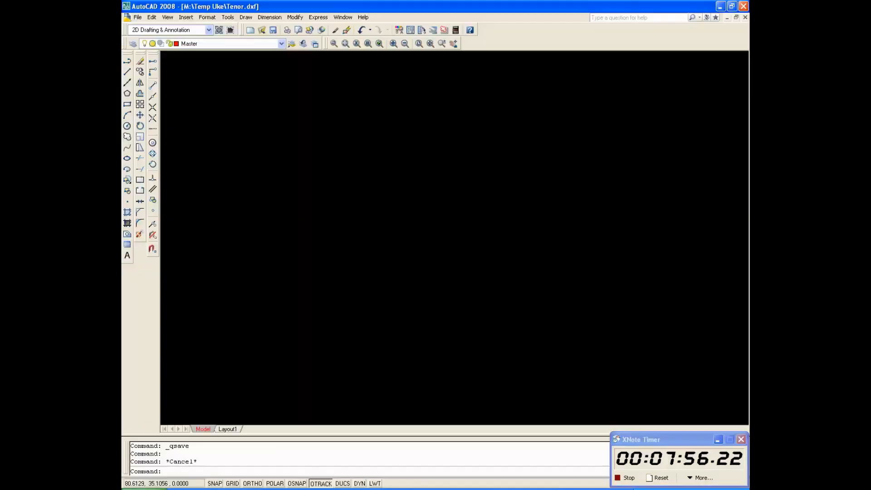
click(137, 18)
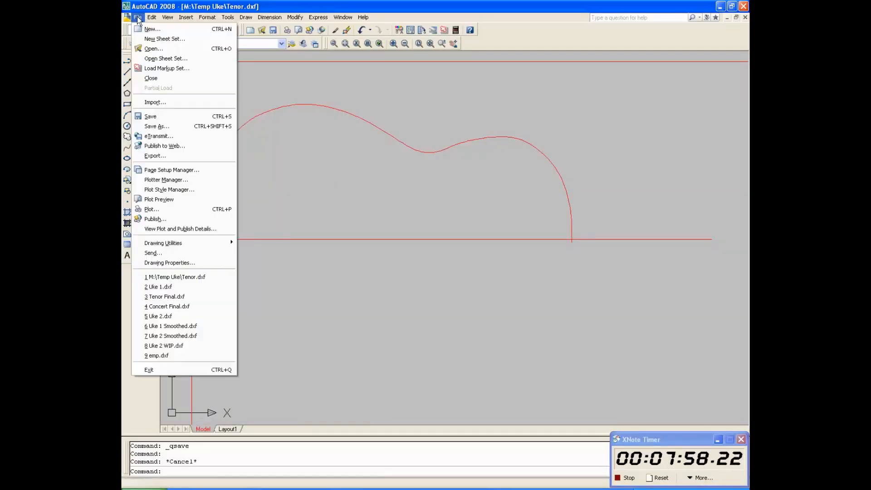
click(160, 49)
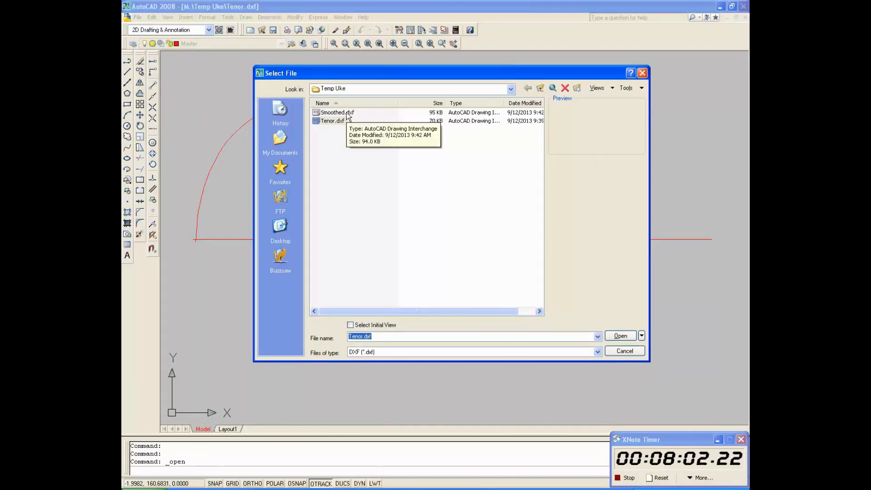
double_click(347, 113)
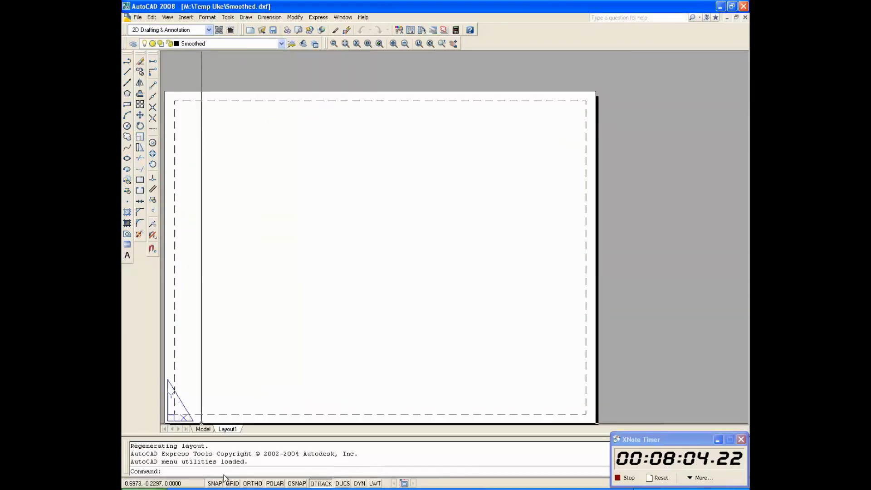
click(194, 429)
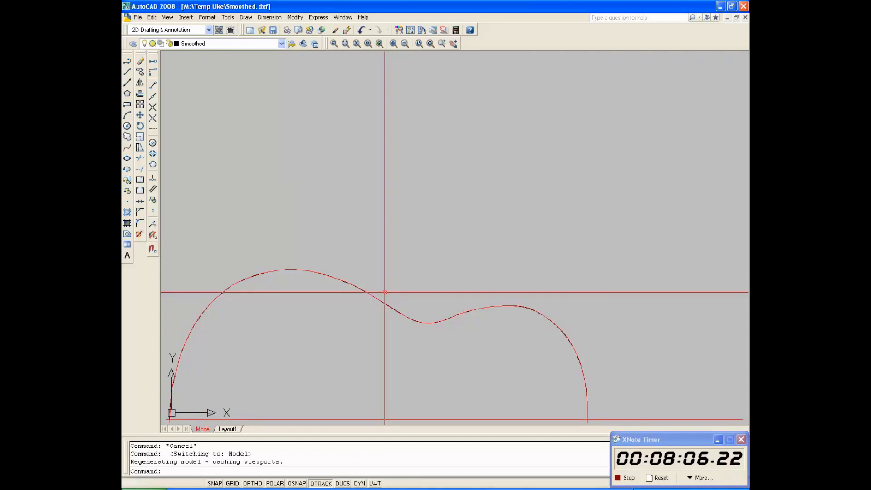
- Examine the gap between the smoothed and original outlines at the smaller bout and inspect the smoothed polyline's vertices
scroll(501, 357, up, 10)
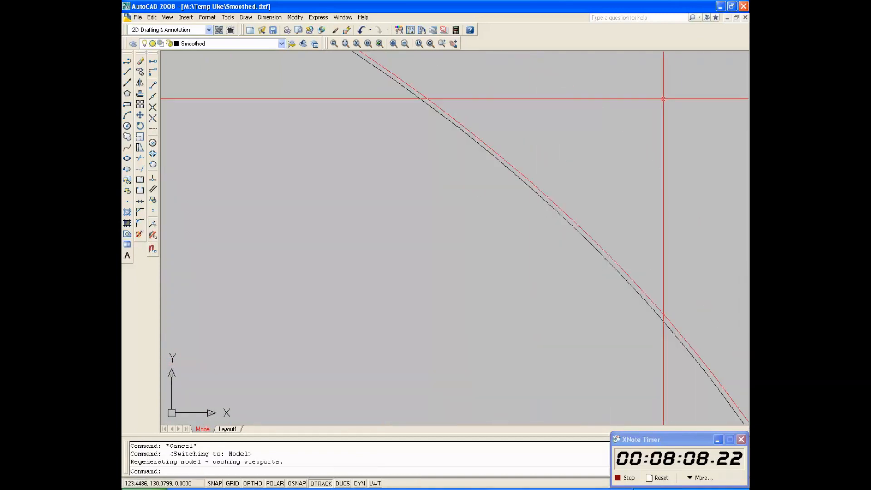
scroll(563, 153, up, 3)
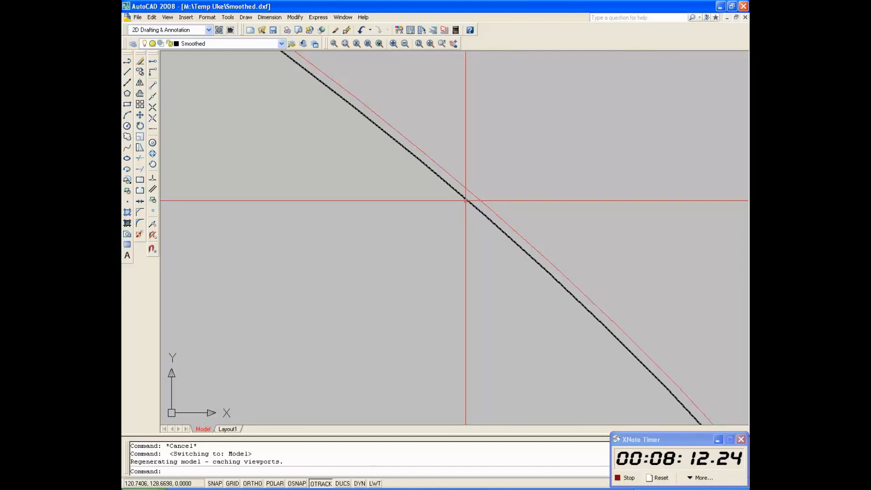
scroll(466, 200, down, 6)
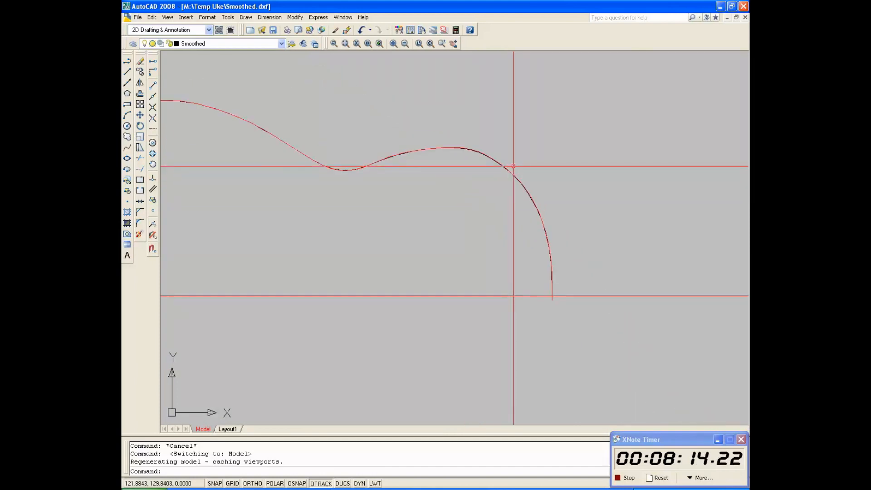
scroll(513, 172, up, 6)
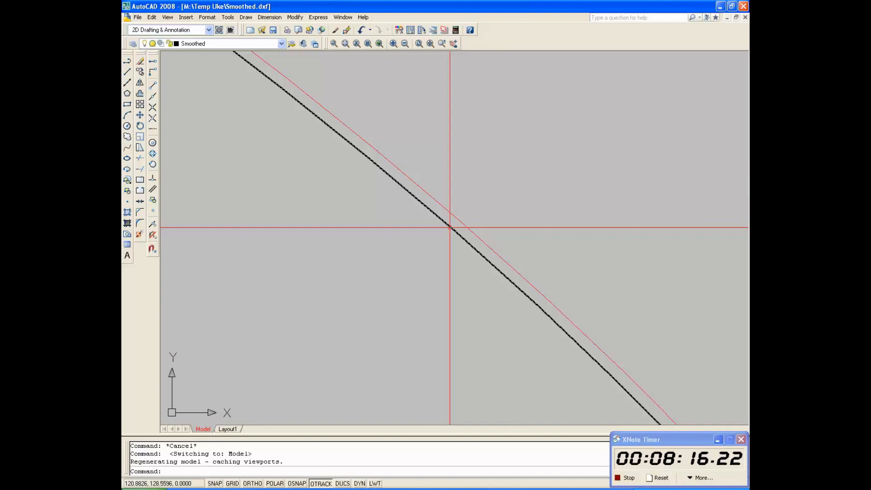
click(449, 227)
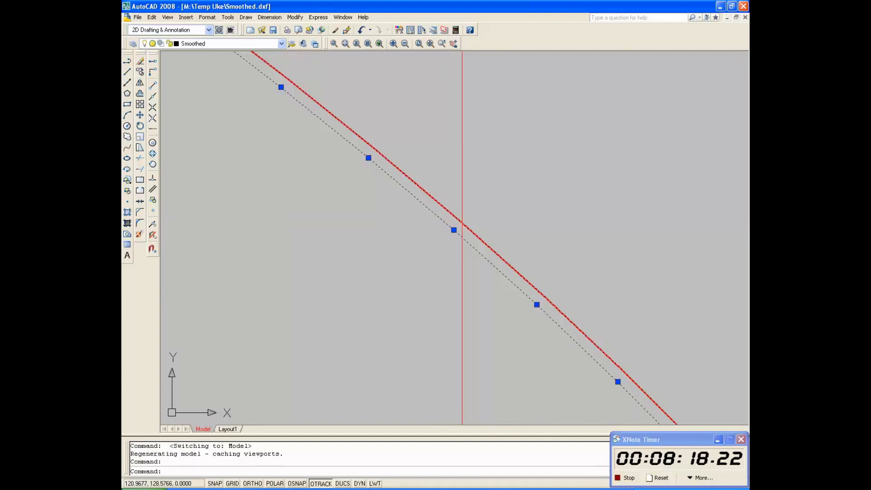
scroll(424, 159, down, 5)
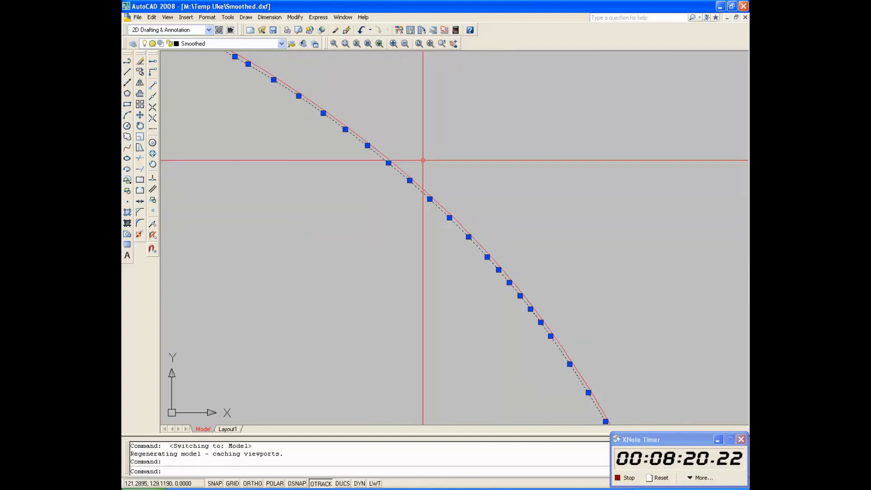
scroll(541, 147, down, 6)
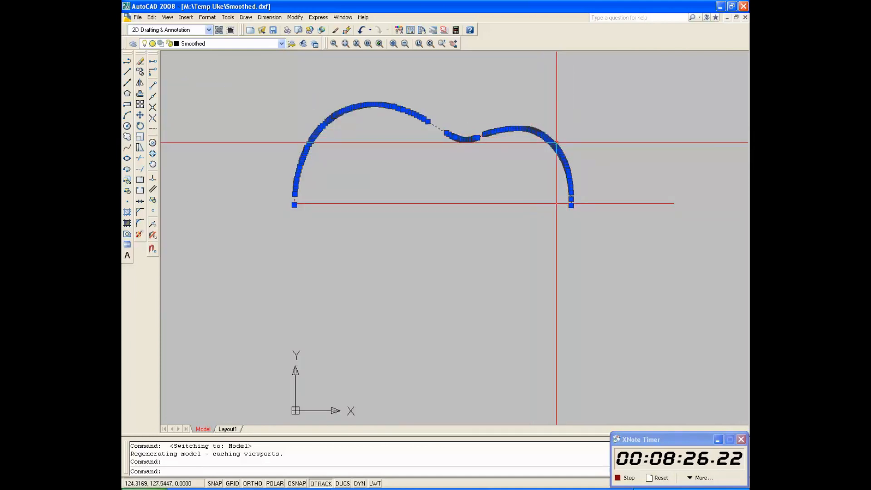
scroll(558, 136, up, 8)
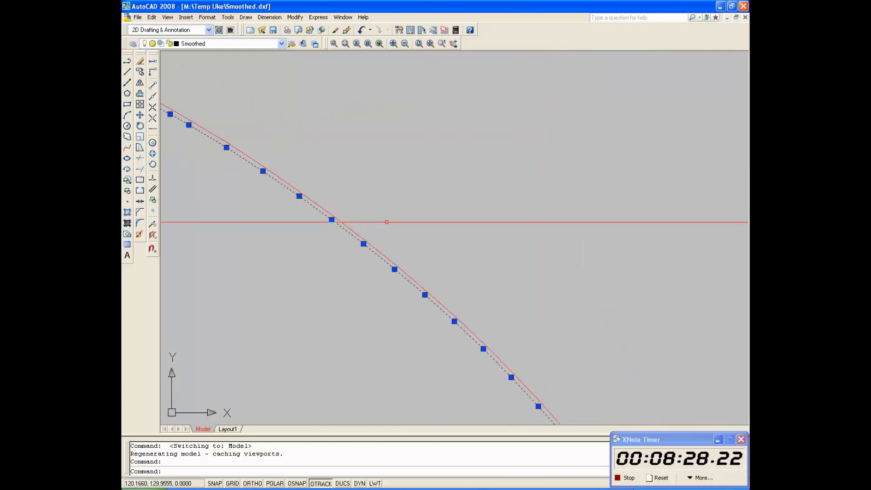
- Inspect the original Master outline's vertices alongside the smoothed curve, clear the selection and review the whole half outline
click(376, 252)
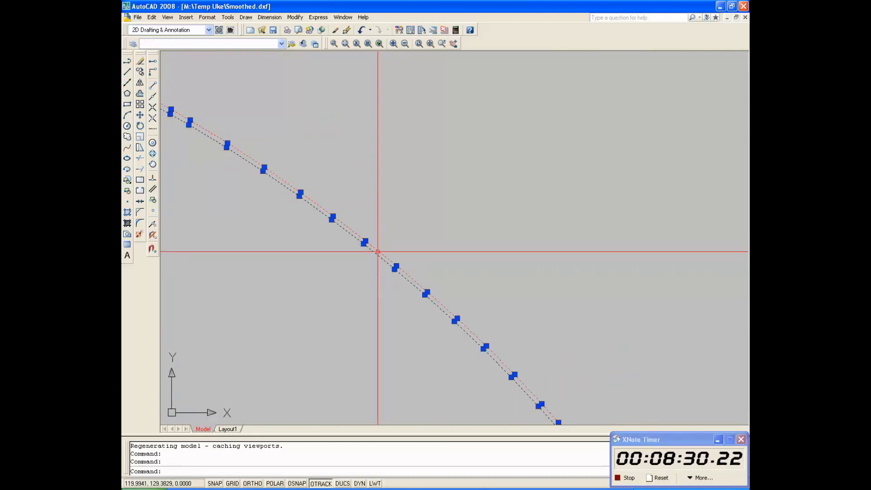
click(376, 254)
key(Escape)
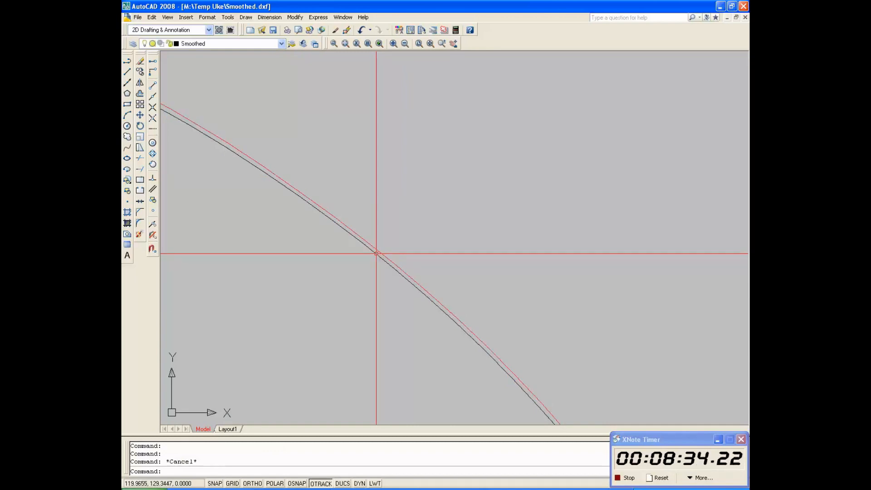
click(376, 253)
scroll(460, 194, down, 6)
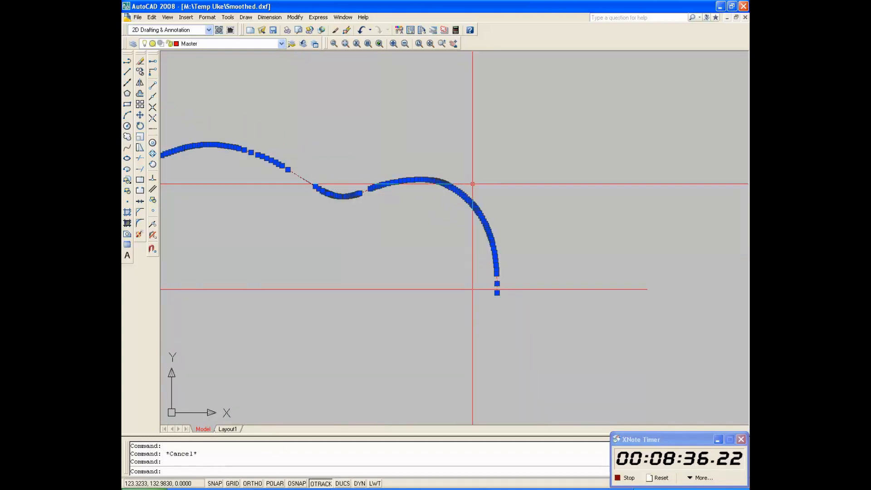
scroll(483, 170, up, 7)
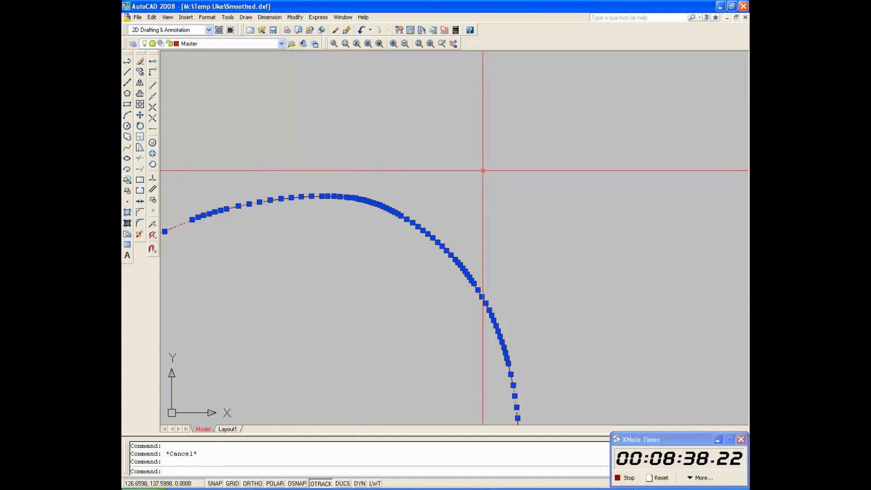
key(Escape)
scroll(389, 253, up, 6)
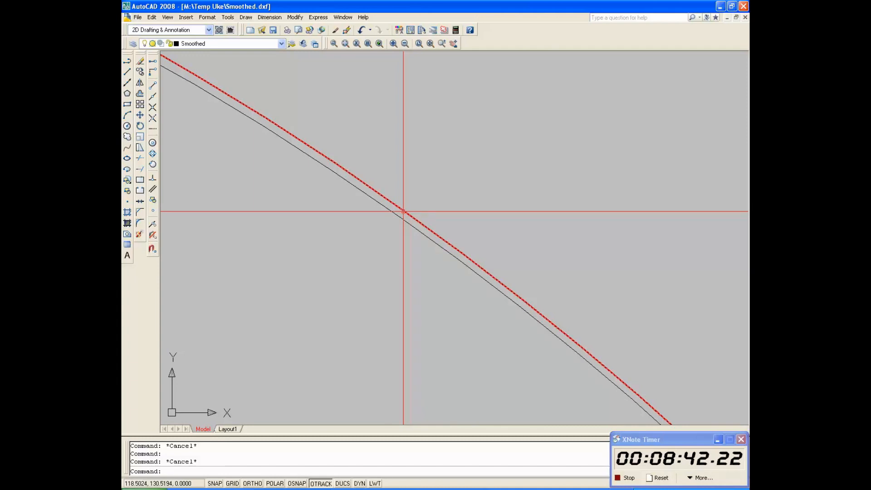
scroll(404, 212, down, 8)
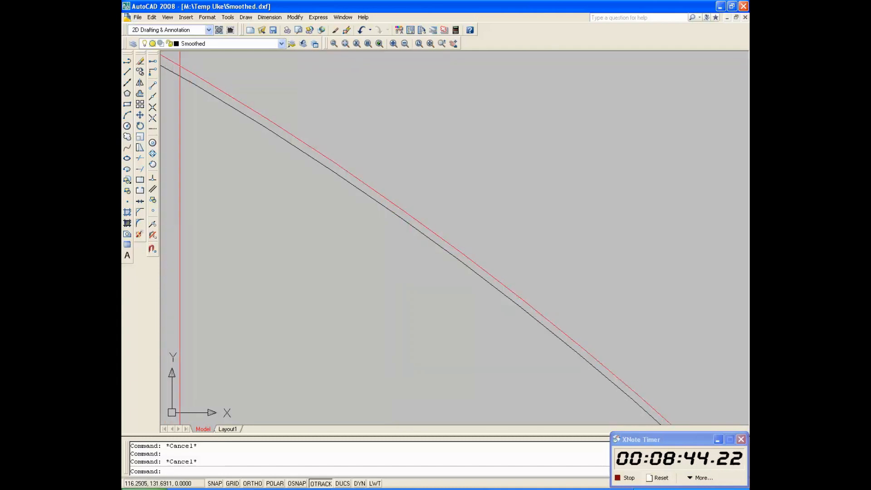
scroll(428, 234, down, 3)
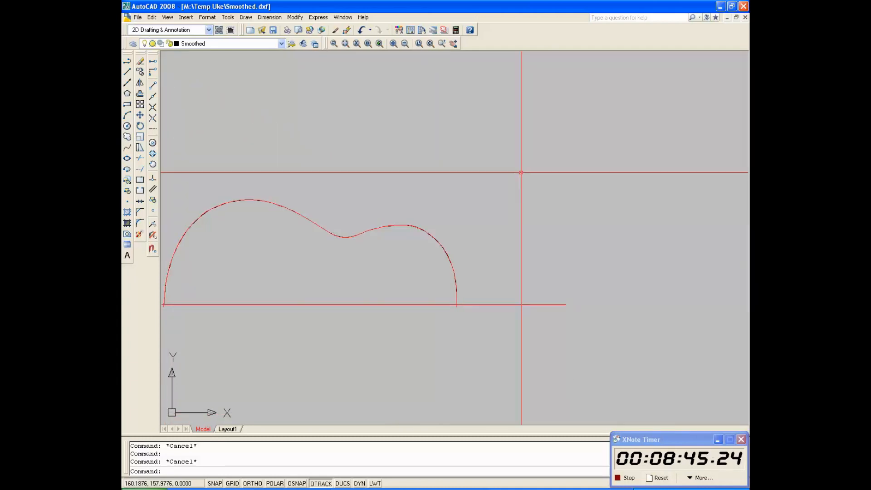
- Close Smoothed.dxf without saving the changes, reopen the file and show its model space
click(745, 17)
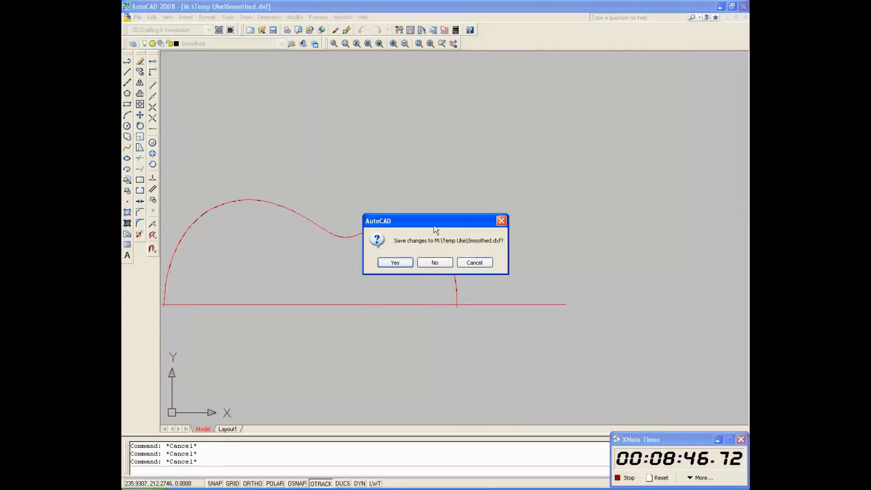
click(434, 263)
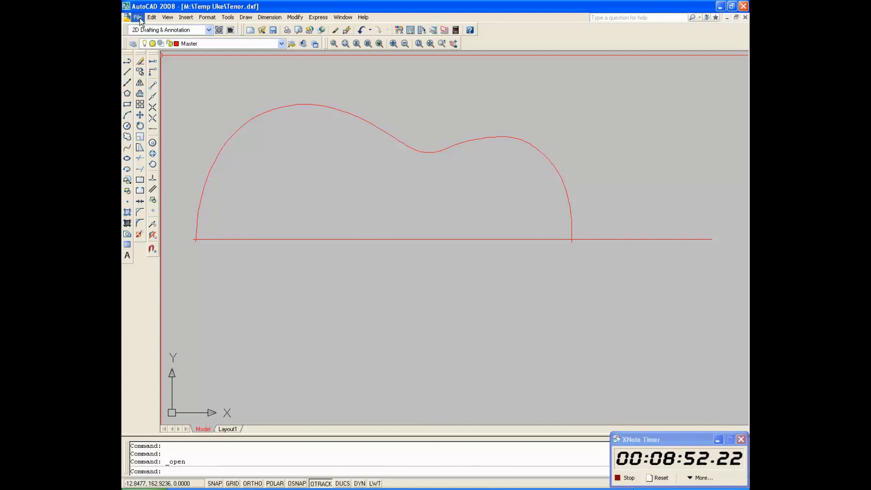
click(138, 17)
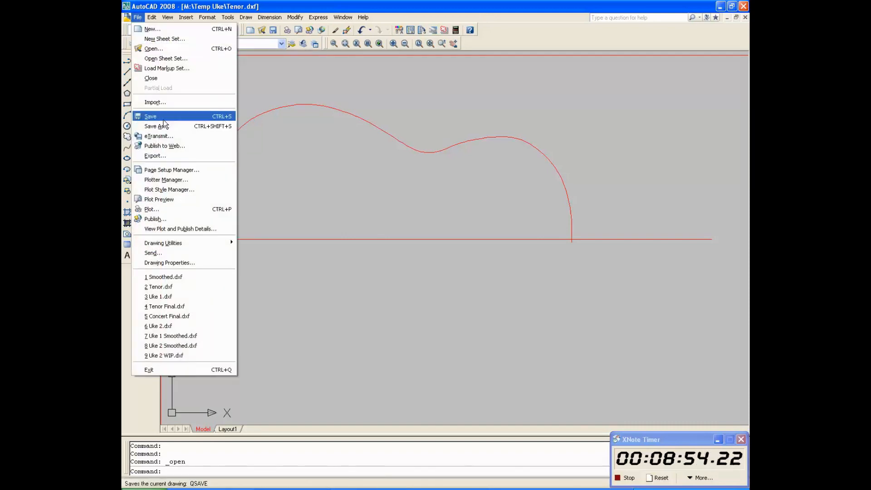
click(167, 49)
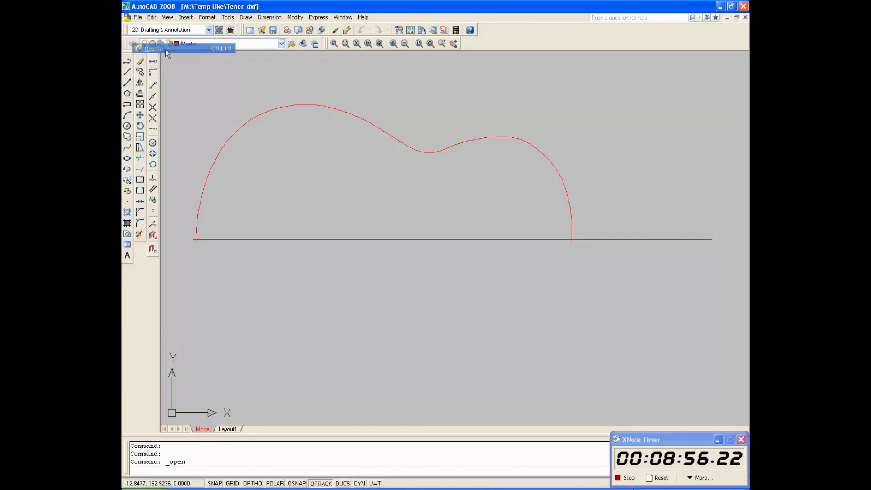
double_click(338, 114)
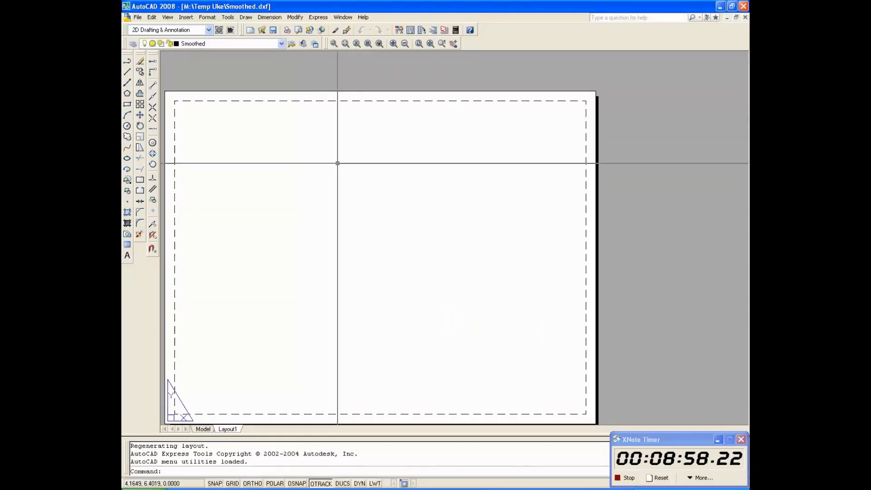
click(205, 429)
- Compare the smoothed and original outlines at the smaller bout, and hide the Master layer to isolate the smoothed curve
scroll(518, 359, up, 4)
middle_drag(519, 358, 460, 203)
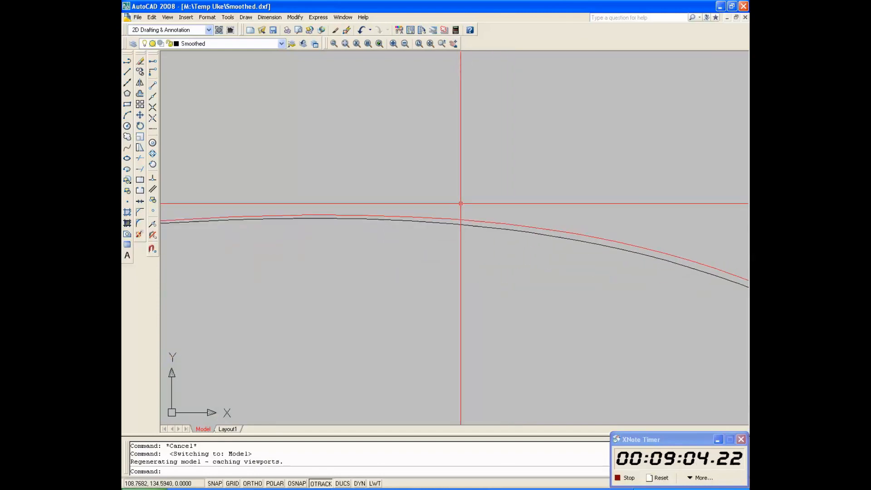
scroll(483, 222, up, 2)
scroll(473, 204, down, 2)
scroll(260, 66, up, 1)
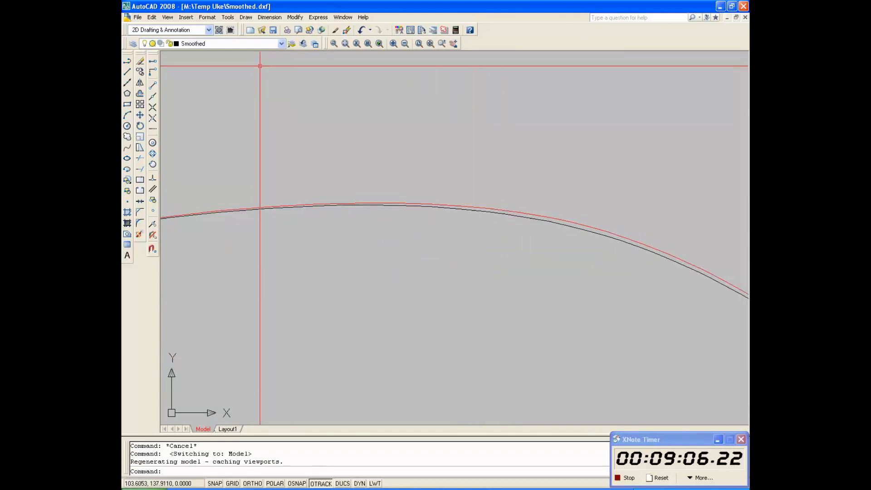
click(281, 43)
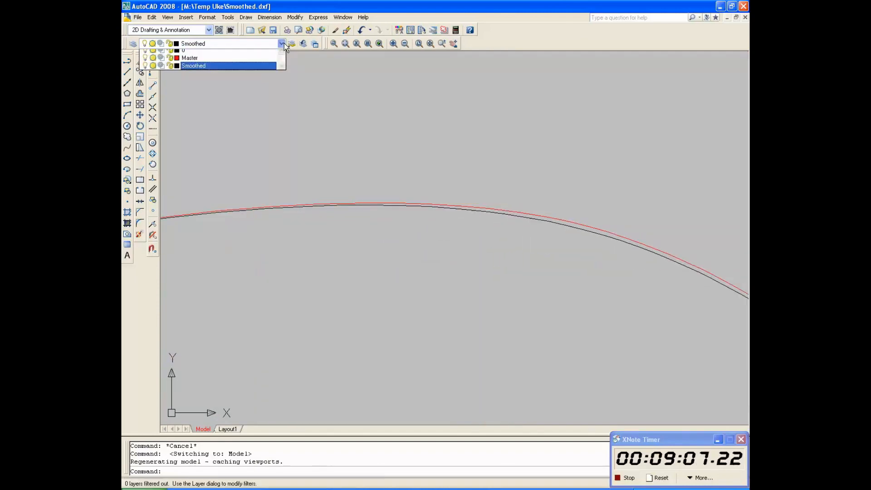
click(190, 61)
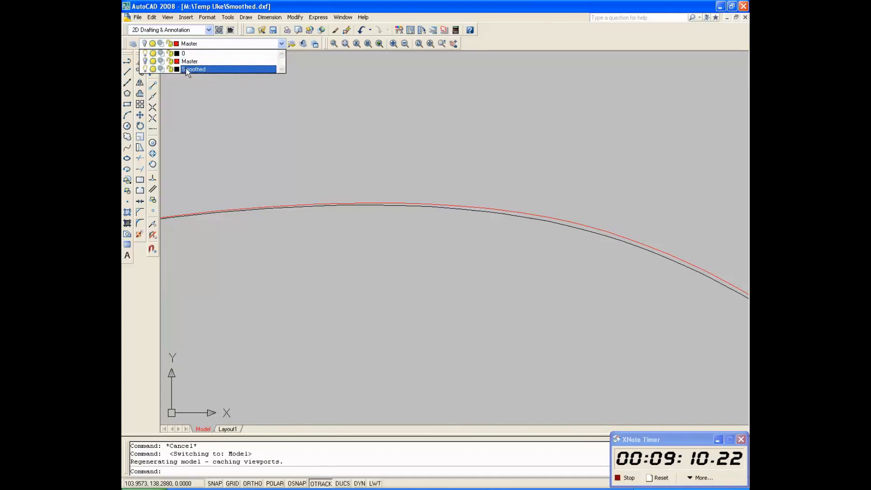
click(187, 70)
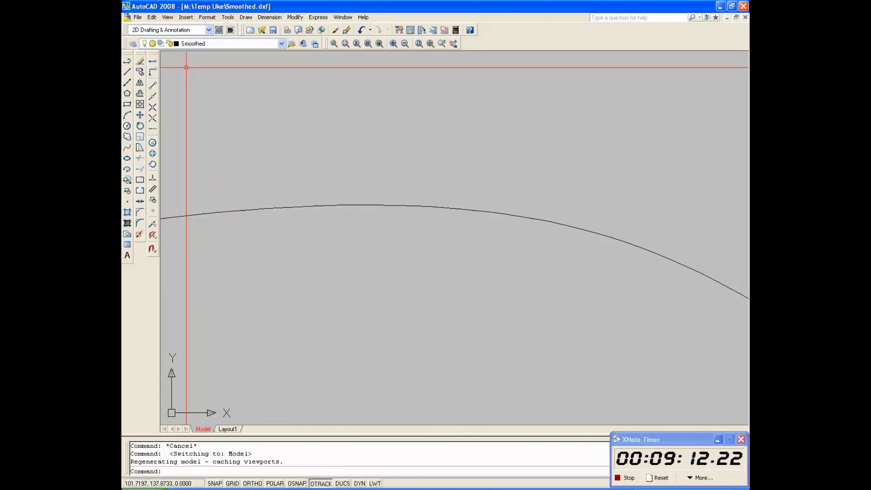
- Inspect the smoothed polyline's vertices around the waist, clear the selection and show the Master layer again
scroll(455, 190, down, 5)
click(453, 193)
scroll(420, 193, up, 8)
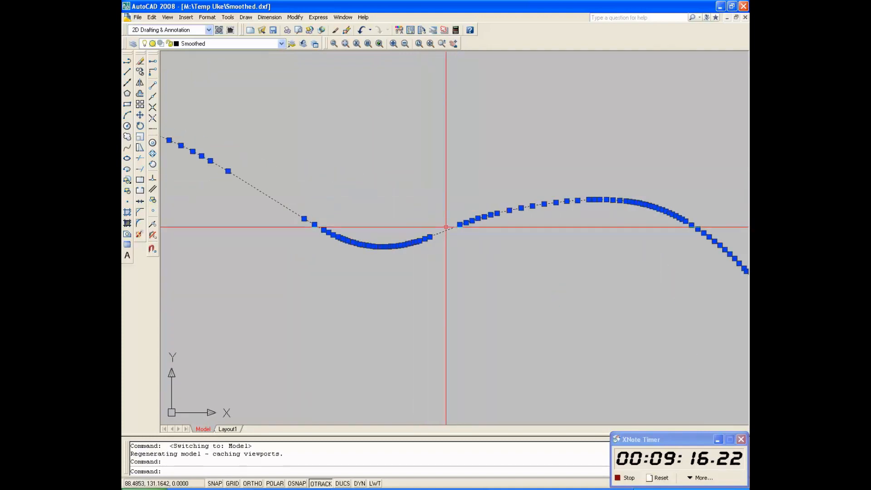
scroll(447, 225, up, 4)
scroll(447, 225, down, 8)
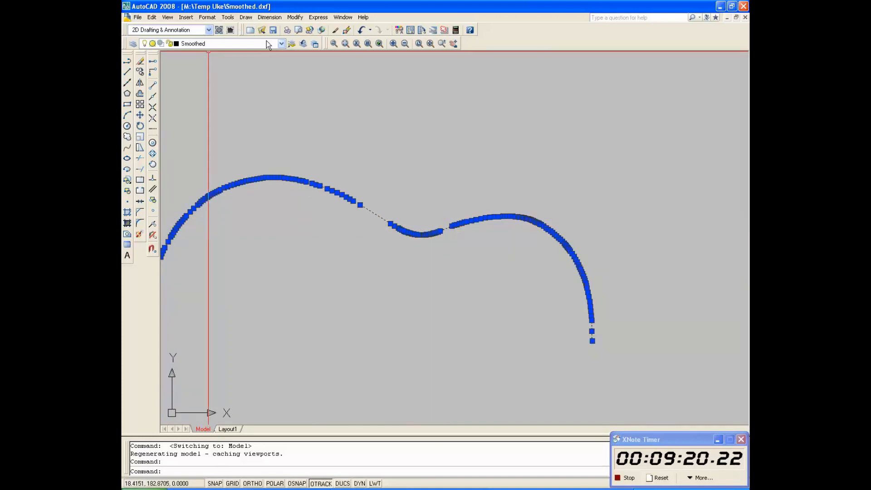
click(322, 153)
key(Escape)
key(Escape)
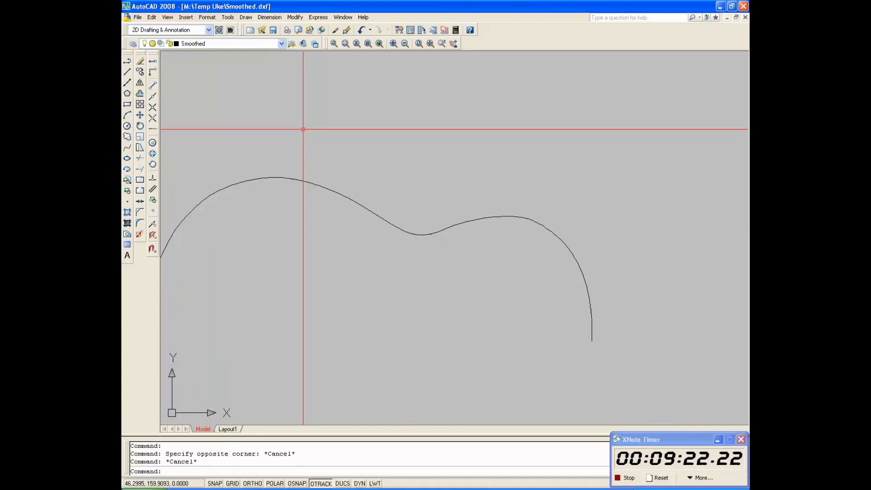
click(203, 44)
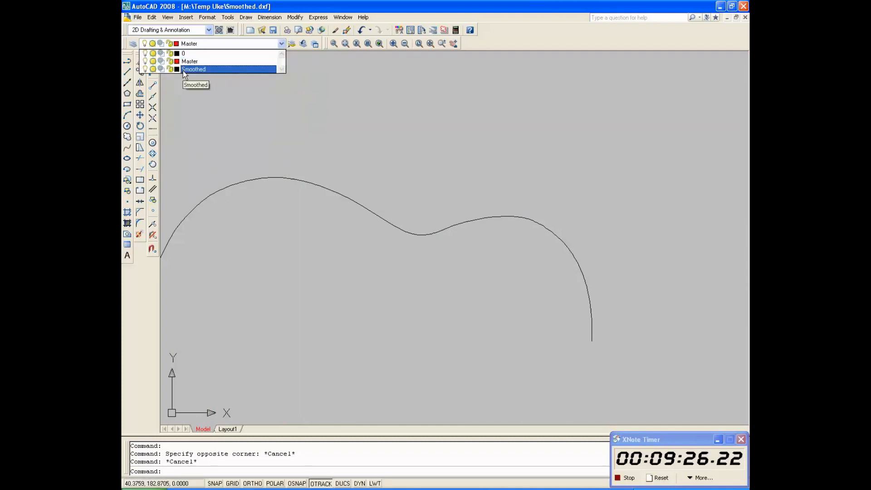
click(194, 69)
- With object snap on, draw a polyline along the centreline between the smoothed outline's two crossings with it
scroll(588, 263, down, 5)
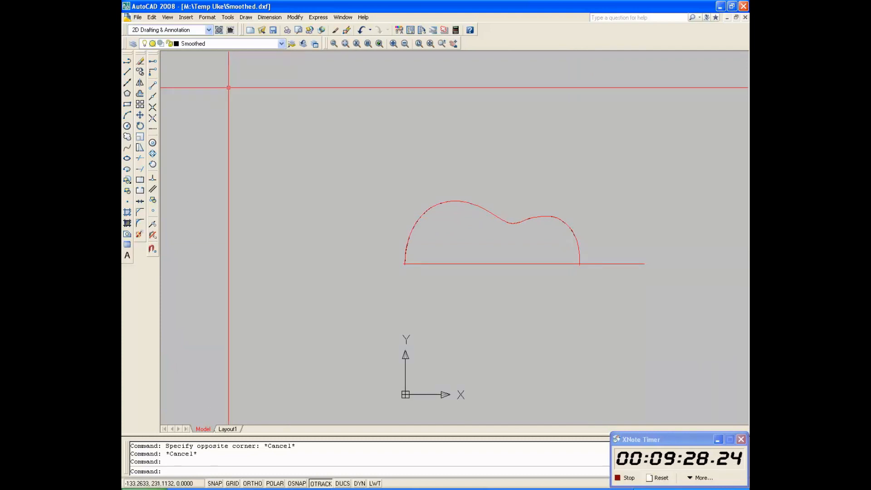
scroll(436, 263, down, 2)
scroll(436, 263, up, 6)
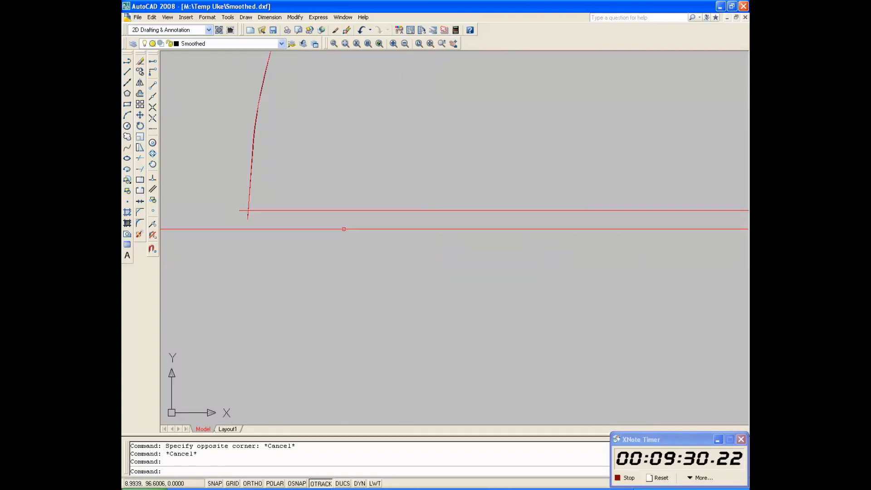
scroll(236, 204, up, 10)
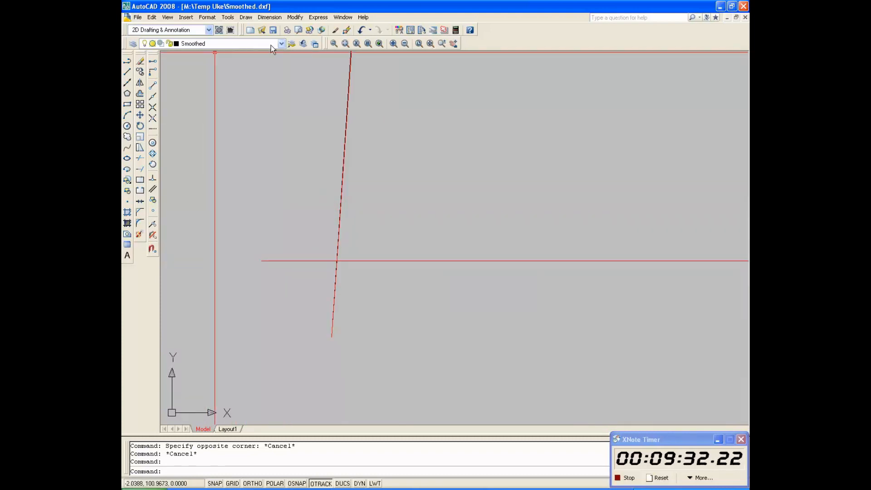
click(127, 63)
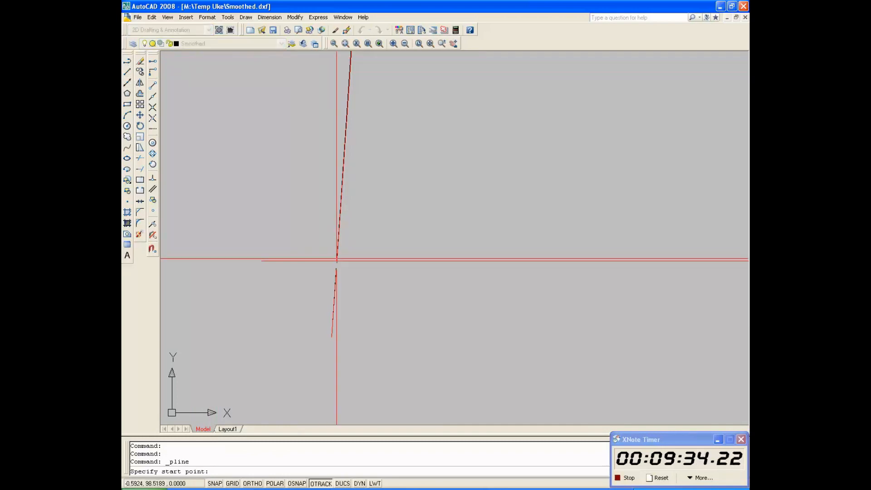
scroll(341, 262, up, 8)
scroll(323, 247, up, 3)
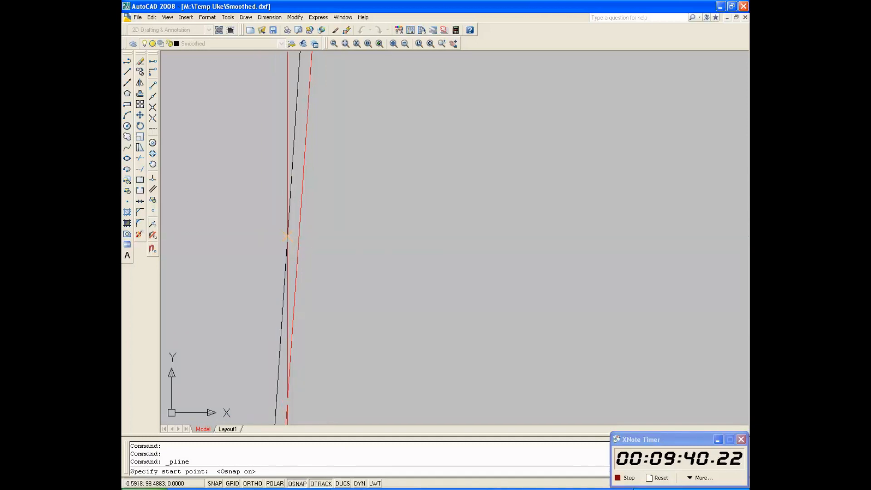
click(287, 235)
scroll(272, 233, down, 3)
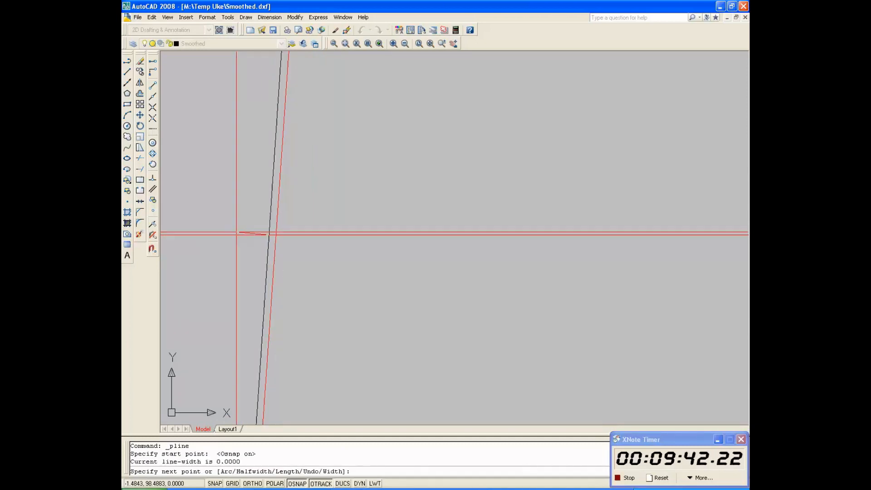
scroll(236, 232, down, 5)
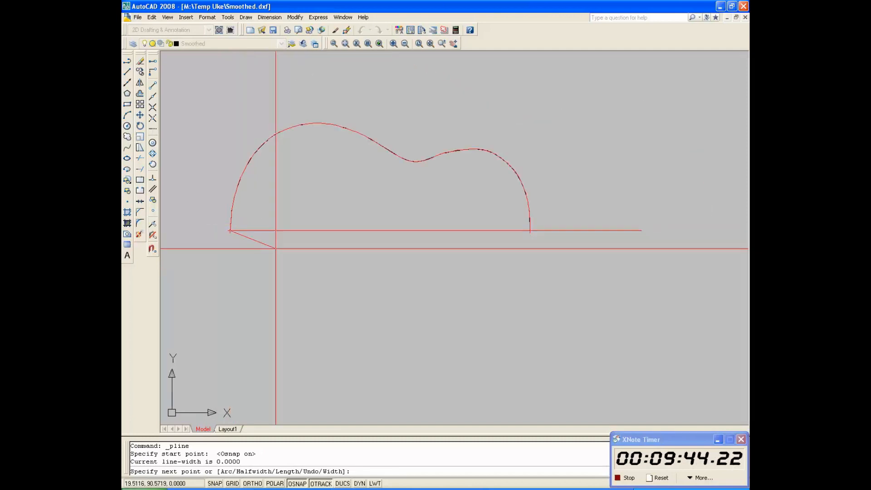
scroll(534, 267, up, 4)
scroll(490, 267, up, 3)
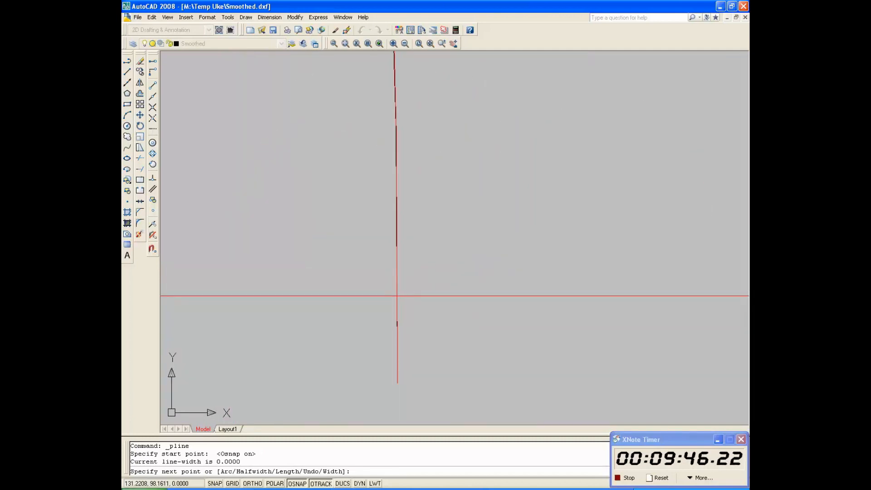
click(457, 152)
key(Return)
- Hide the Master layer and keep Smoothed as the current layer
scroll(477, 167, down, 10)
click(279, 45)
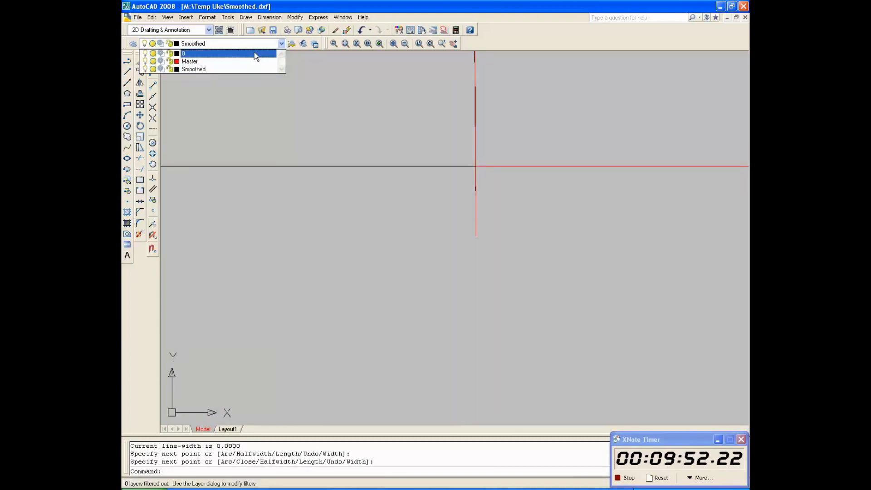
click(146, 62)
click(194, 69)
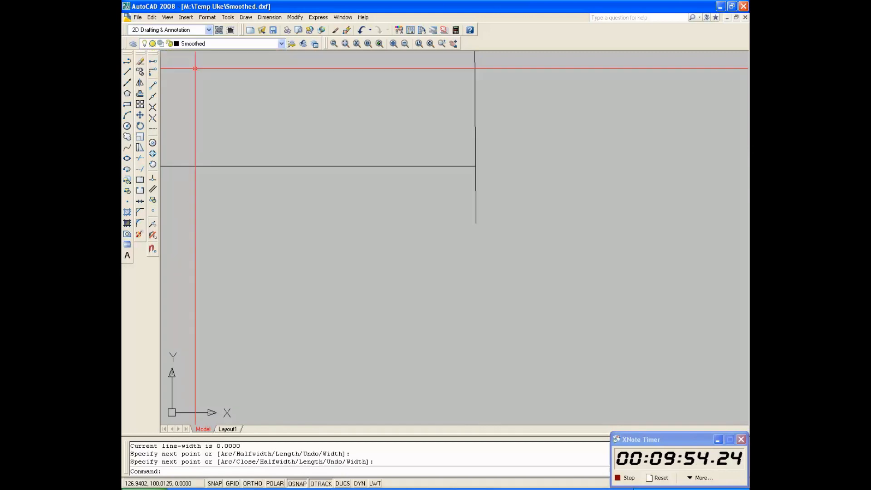
scroll(574, 242, down, 6)
scroll(574, 242, down, 5)
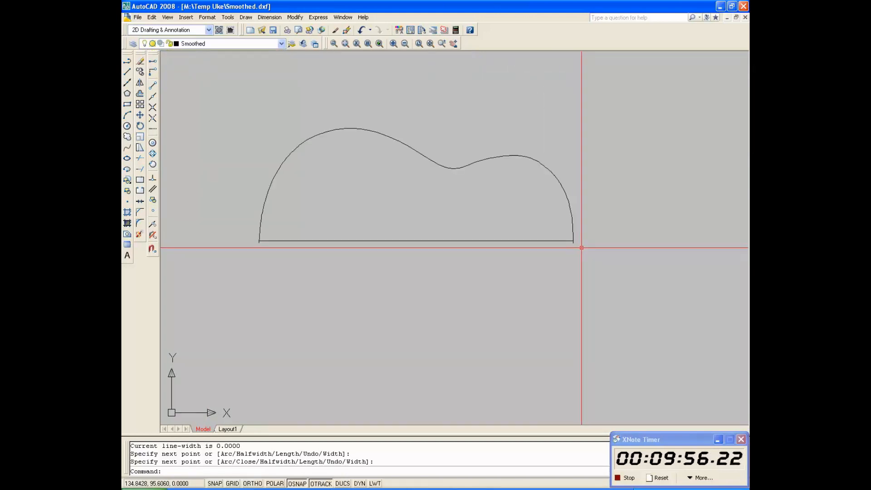
- Trim the smoothed outline's overshoot past the centreline, using the new straight polyline as the cutting edge
scroll(572, 245, up, 2)
scroll(574, 245, up, 4)
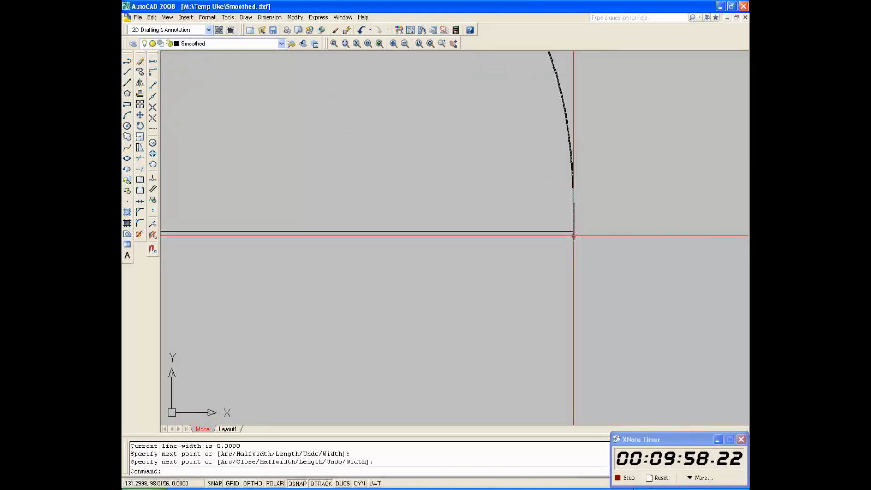
click(139, 159)
click(554, 232)
key(Return)
click(573, 240)
scroll(645, 239, down, 4)
scroll(450, 223, up, 6)
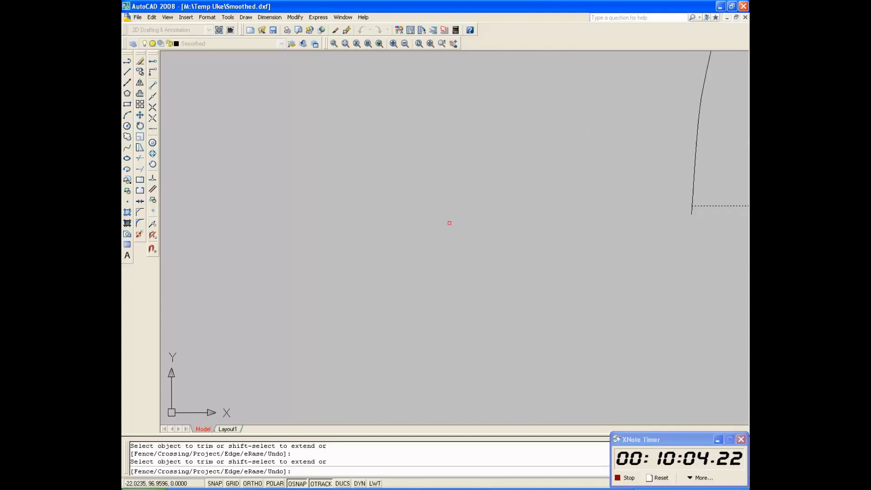
scroll(511, 216, down, 2)
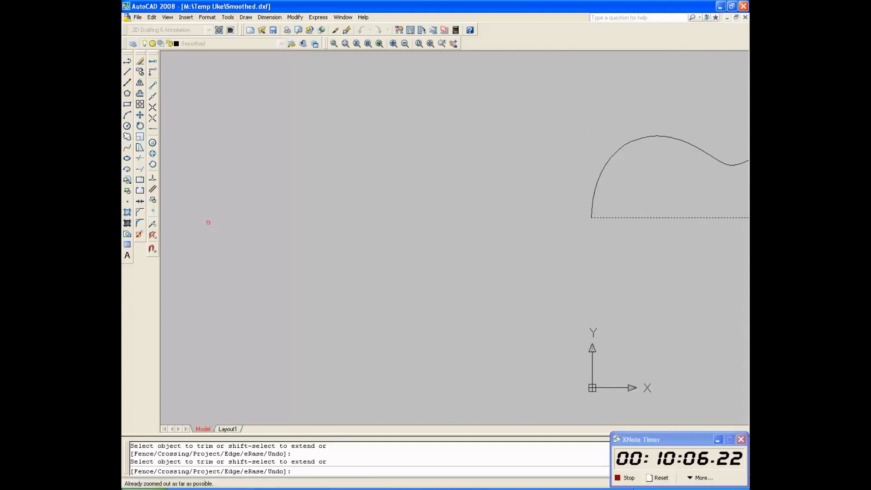
text(e)
key(Return)
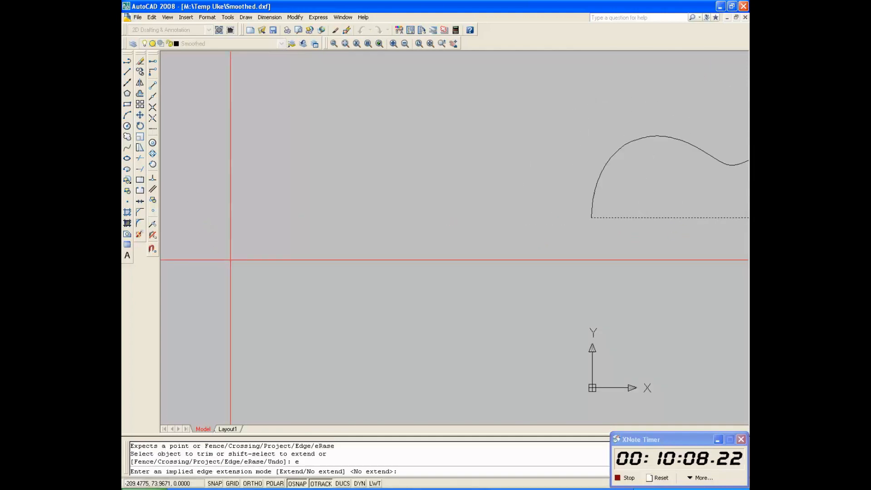
key(Escape)
- Zoom to the drawing's extents, show the Master layer again and make it the current layer
text(z)
key(Return)
text(e)
key(Return)
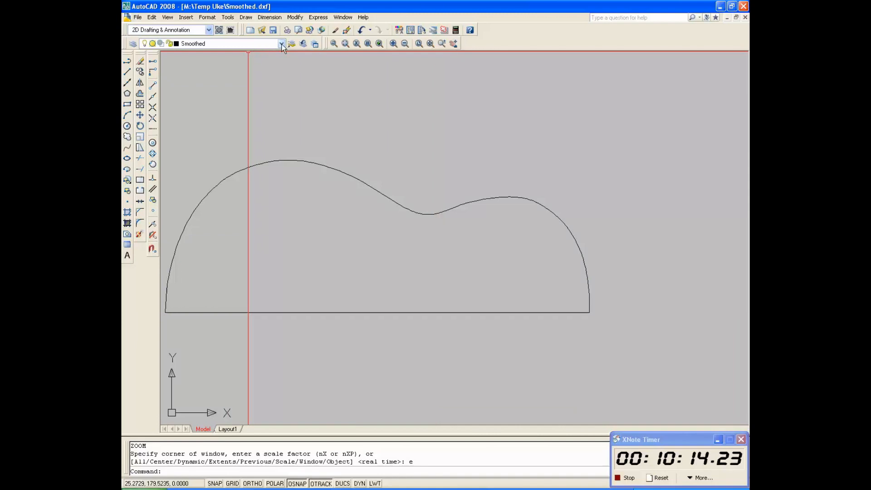
click(260, 44)
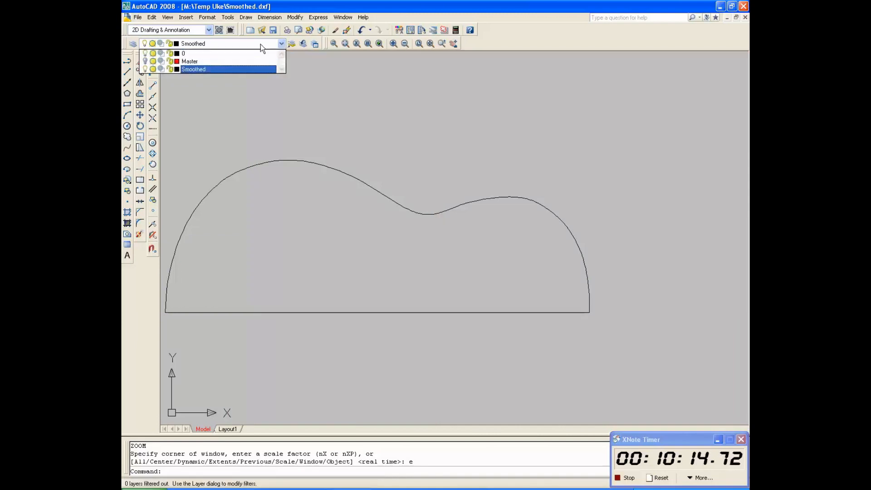
click(146, 62)
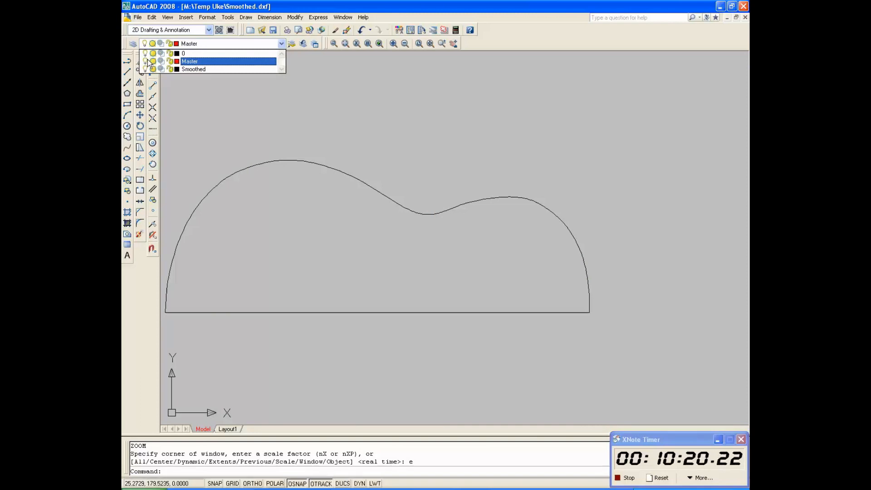
click(190, 62)
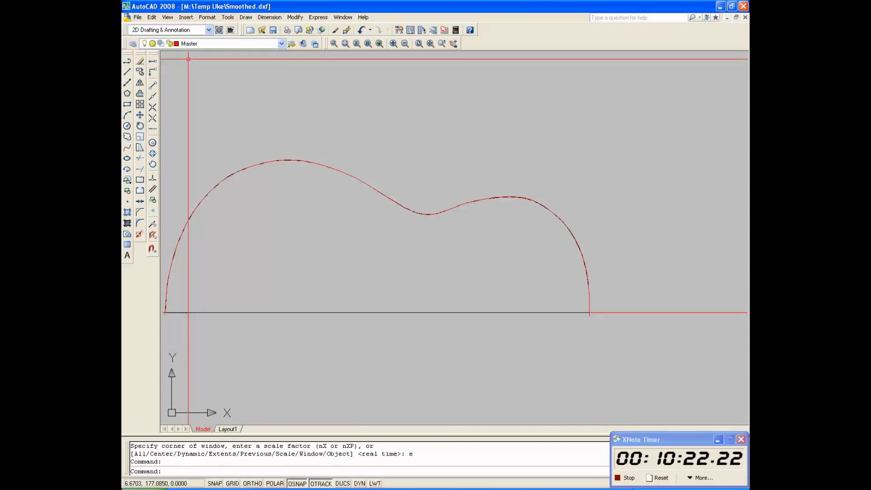
- Erase the original red half outline from the Master layer
scroll(344, 155, up, 6)
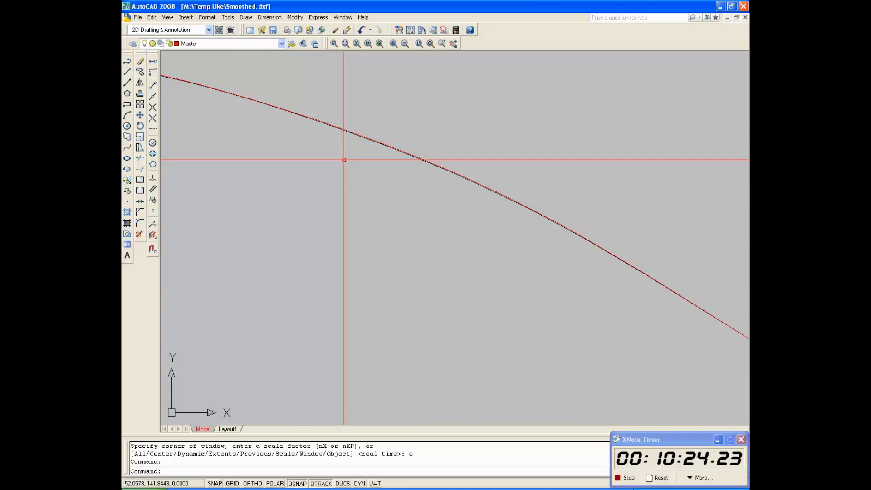
click(372, 139)
key(Delete)
scroll(371, 137, down, 5)
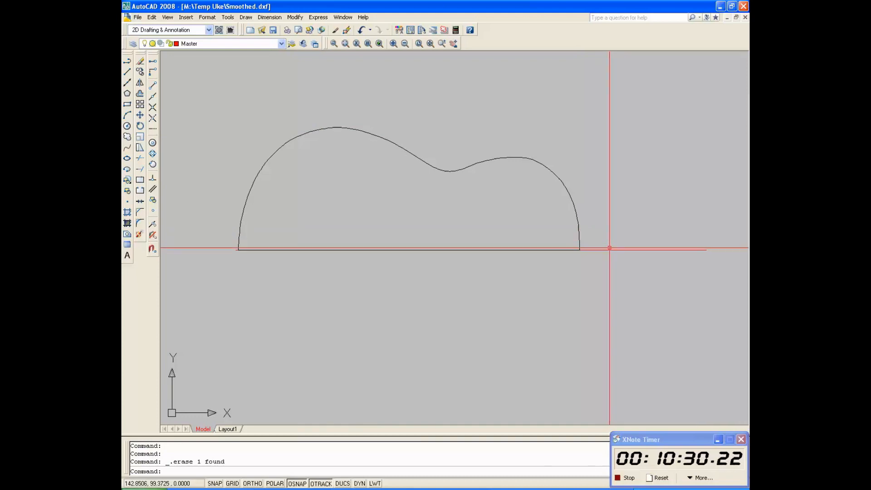
- Erase the remaining red centreline that extends past the neck end of the half outline
click(609, 249)
key(Delete)
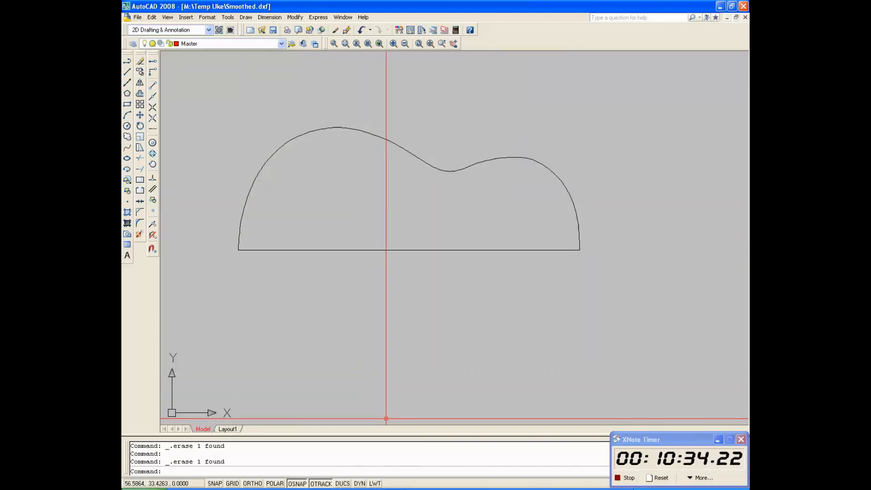
- Switch to Rhinoceros and close it
click(389, 489)
click(126, 8)
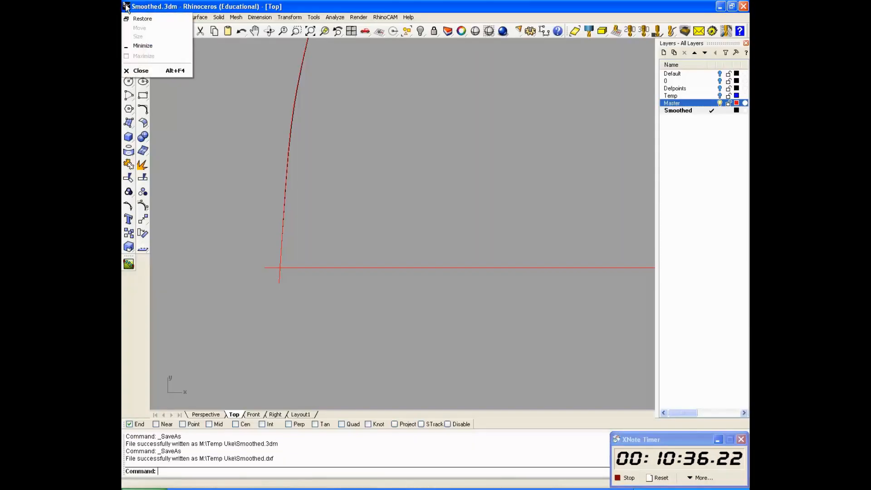
click(145, 70)
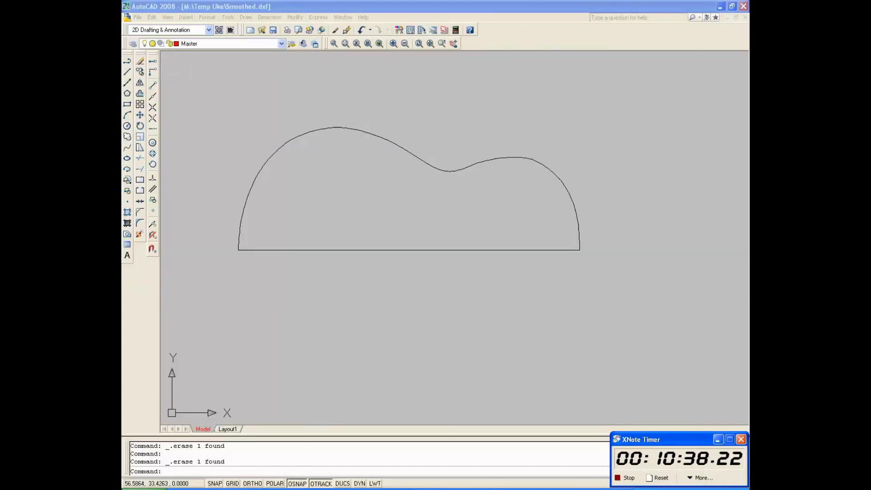
- Save the drawing as Smoothed.dxf in the Temp Uke folder, replacing the existing file
click(138, 18)
click(168, 128)
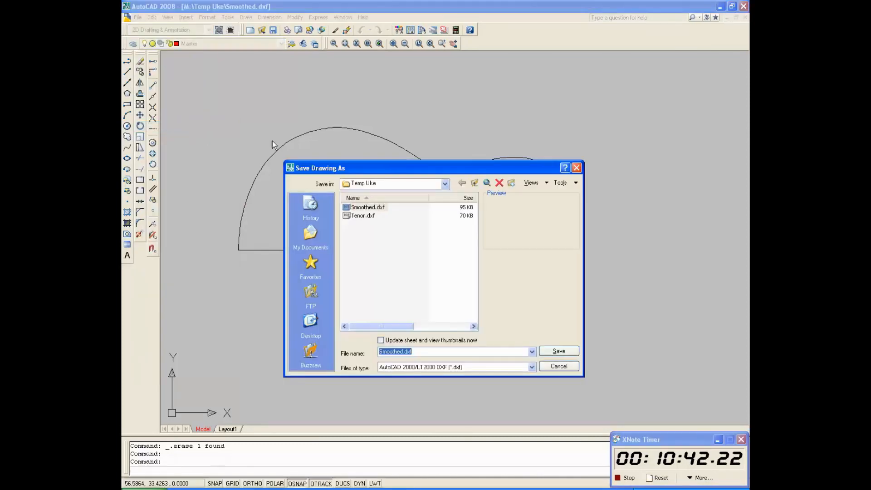
double_click(375, 210)
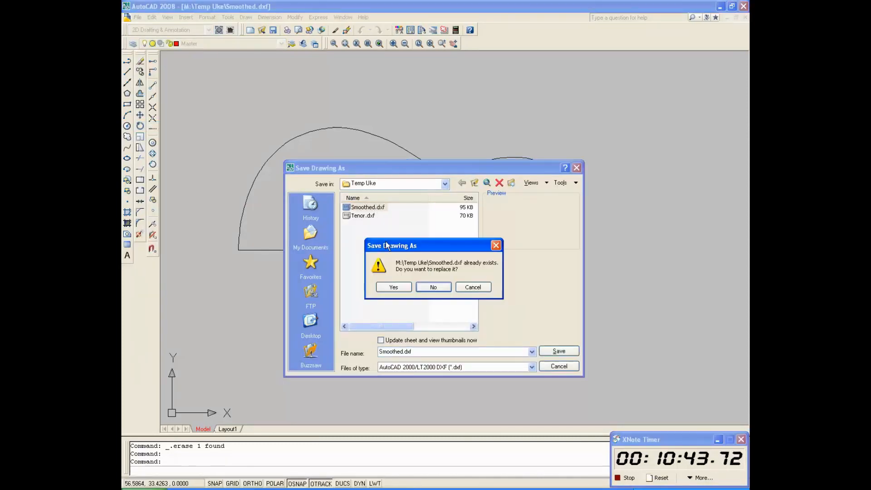
click(400, 285)
- Mirror the smoothed half outline across its straight centreline with Ortho on, keeping the source object
scroll(334, 116, up, 4)
scroll(335, 117, down, 5)
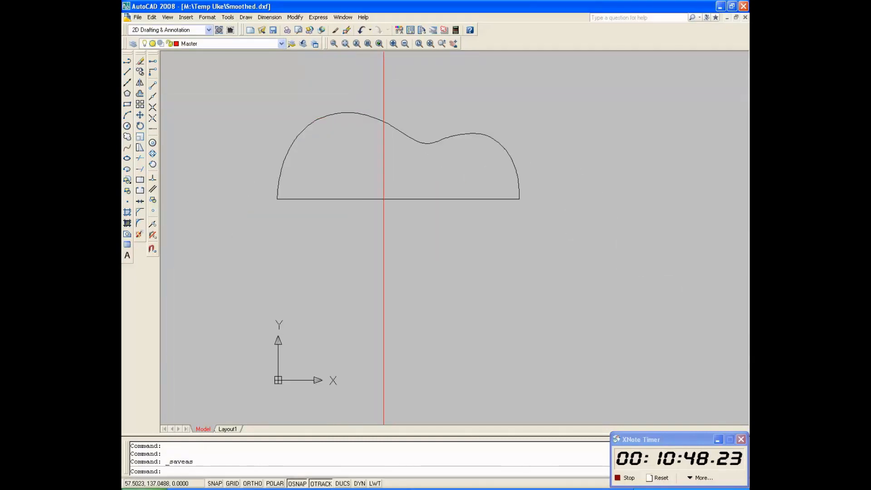
click(393, 128)
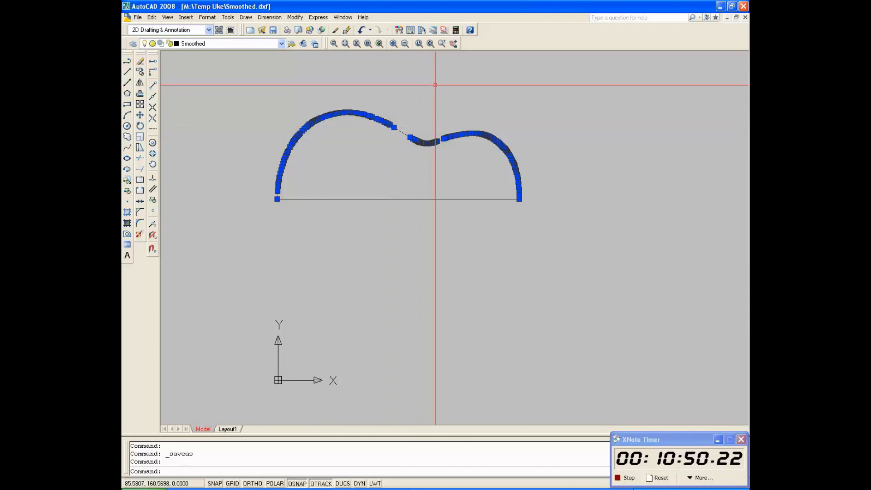
key(Escape)
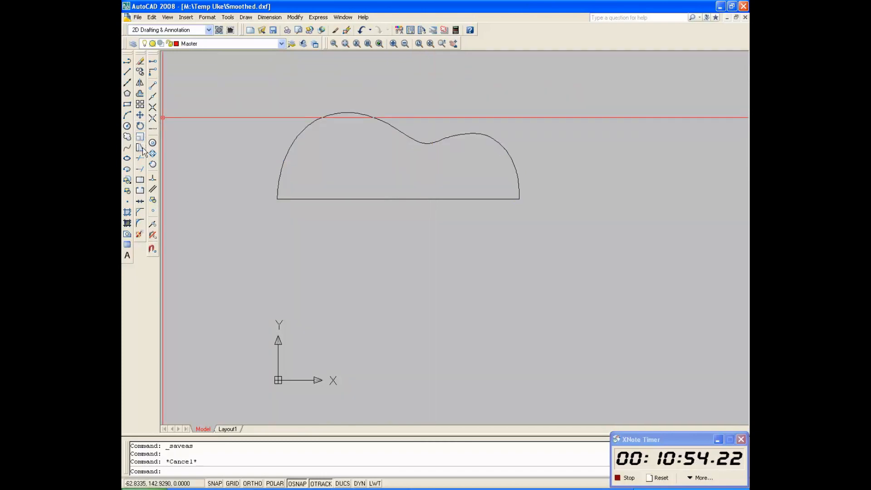
click(140, 85)
key(Return)
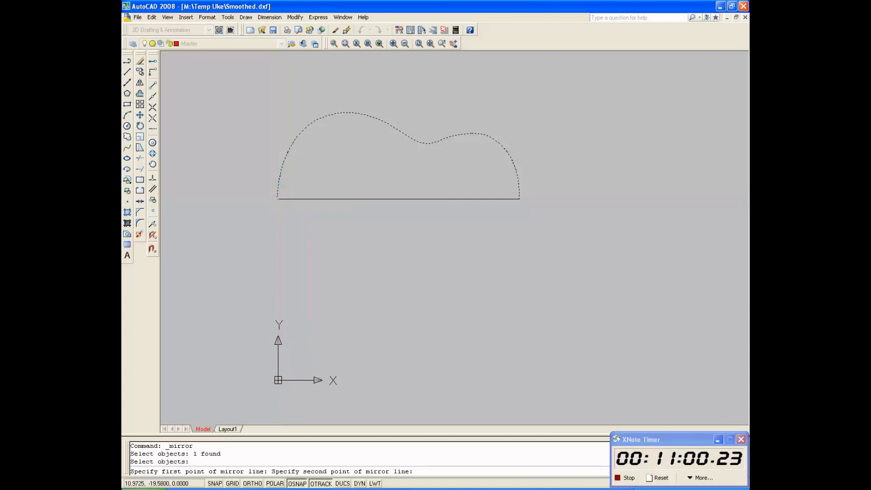
key(F8)
click(614, 195)
key(Return)
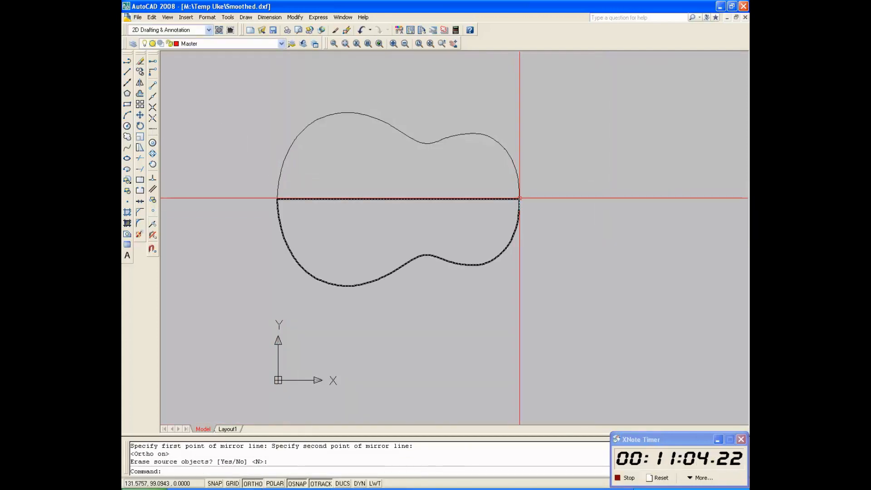
- With object snap off, stretch the upper outline's lower-bout endpoint slightly inward to a Nearest point on the centreline, and add the mirrored outline to the selection
scroll(520, 195, up, 4)
scroll(546, 231, up, 14)
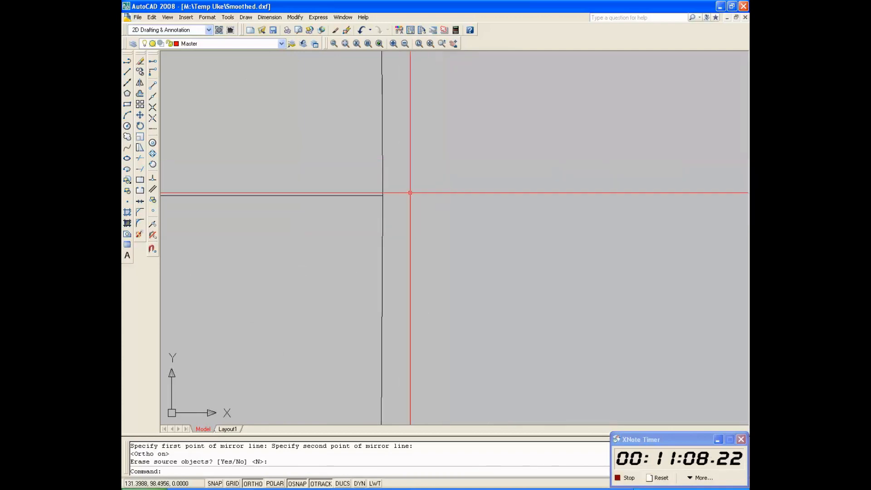
scroll(528, 170, down, 8)
scroll(528, 171, down, 8)
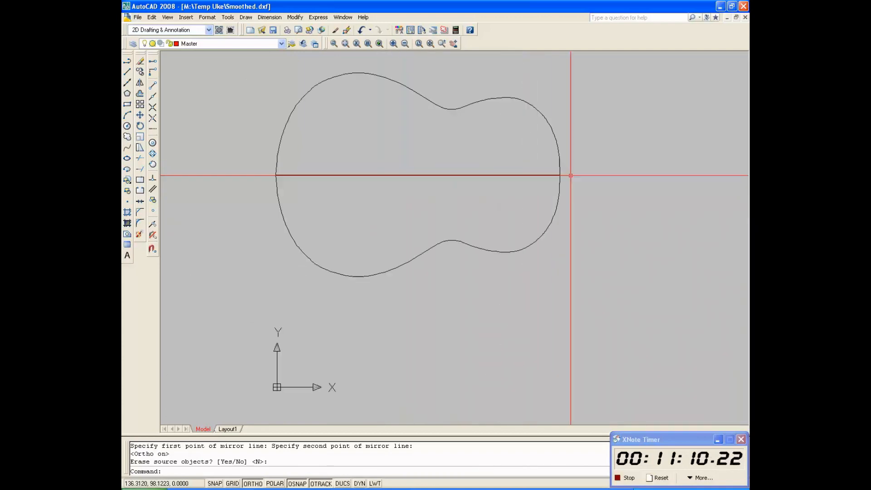
scroll(377, 175, up, 10)
scroll(353, 158, up, 4)
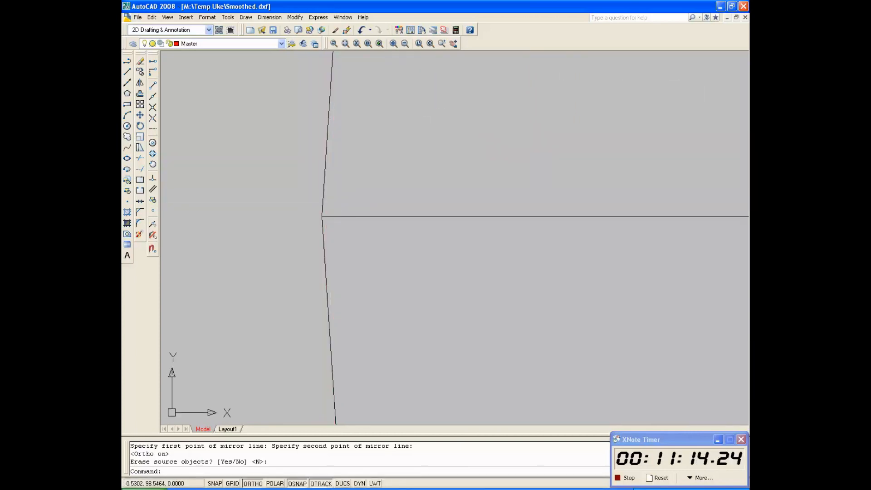
click(324, 197)
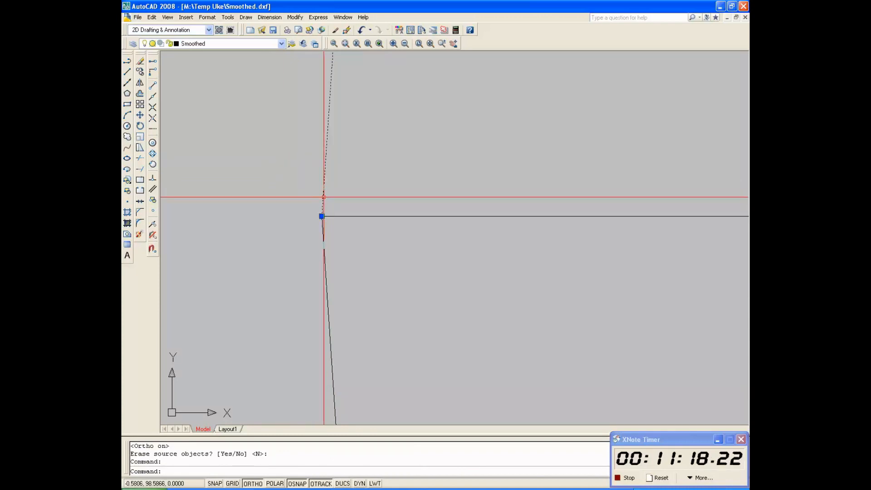
scroll(317, 223, down, 5)
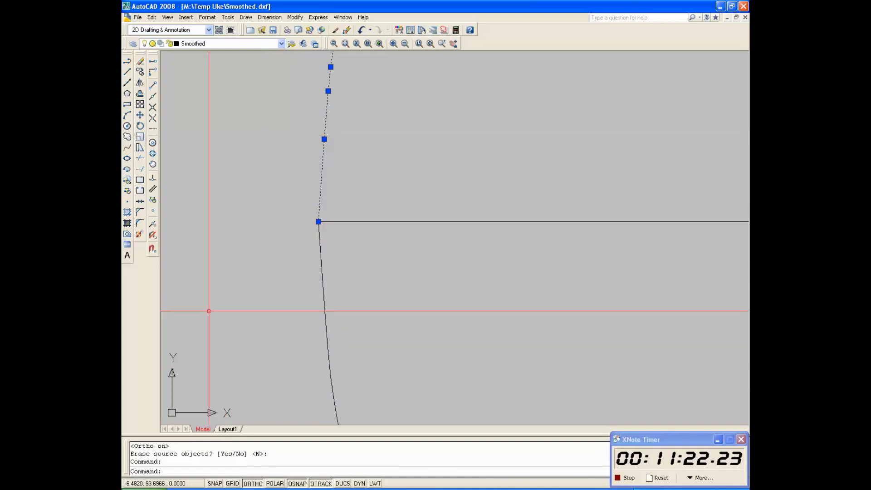
click(297, 484)
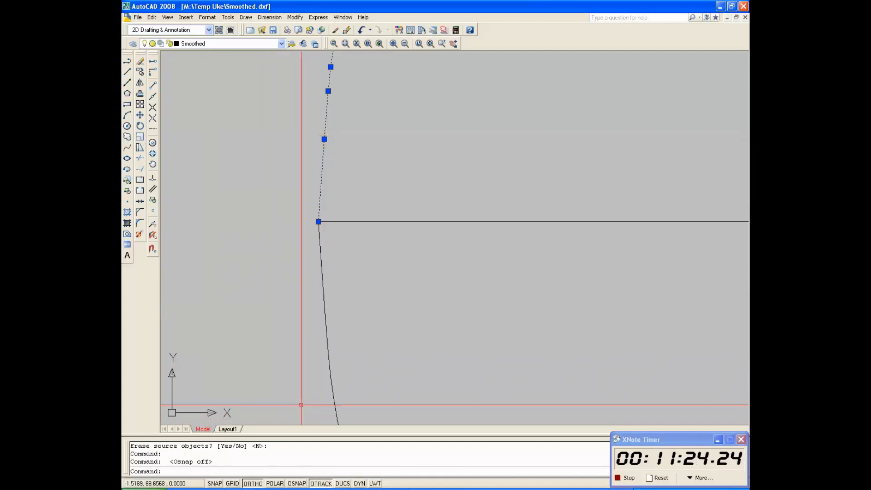
click(318, 222)
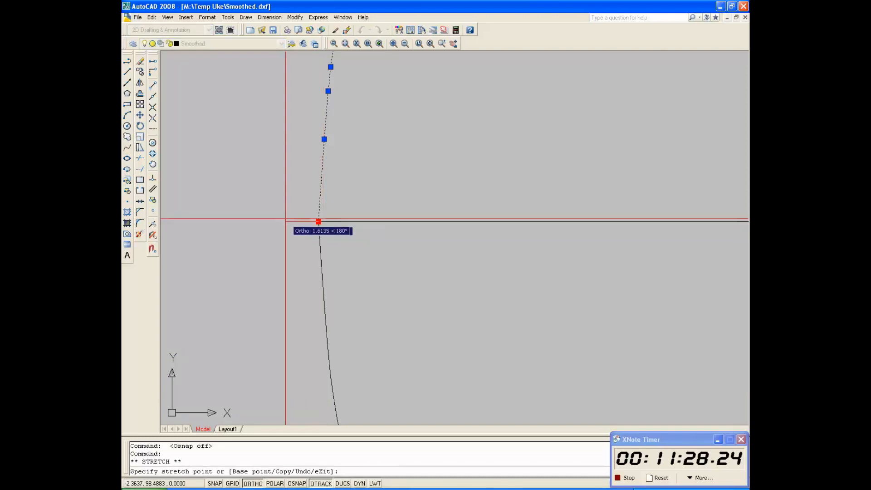
click(153, 224)
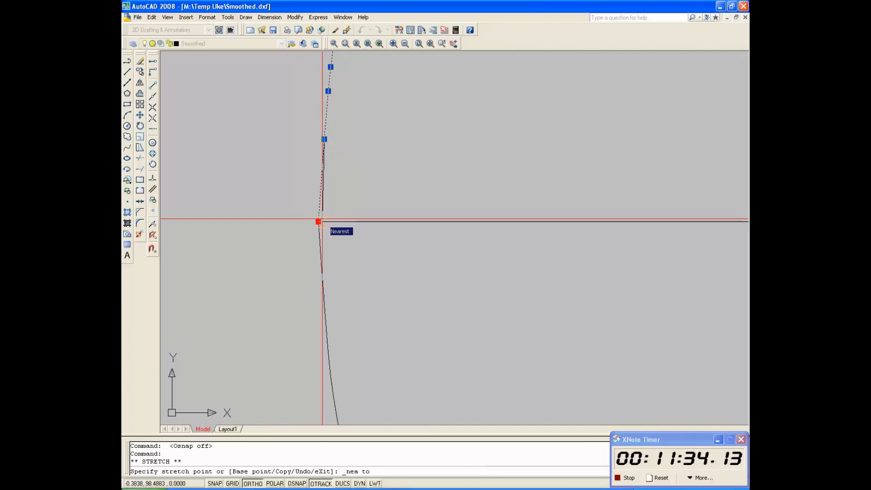
click(322, 219)
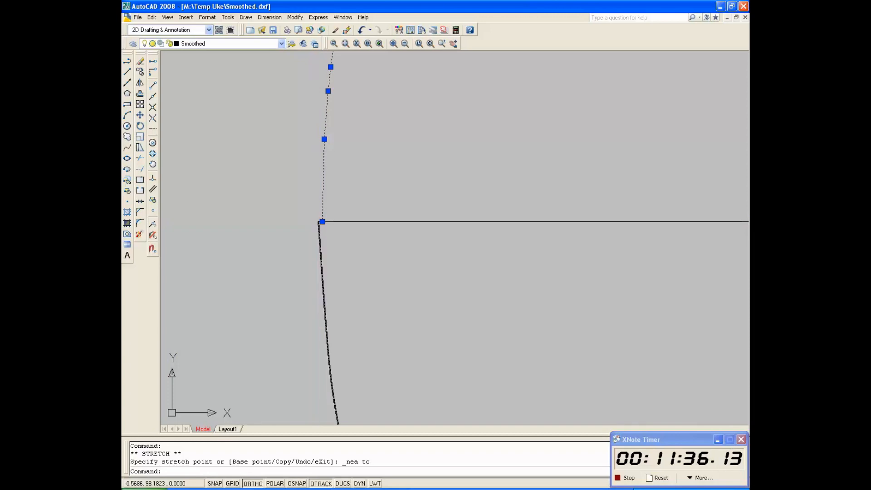
click(320, 231)
click(319, 221)
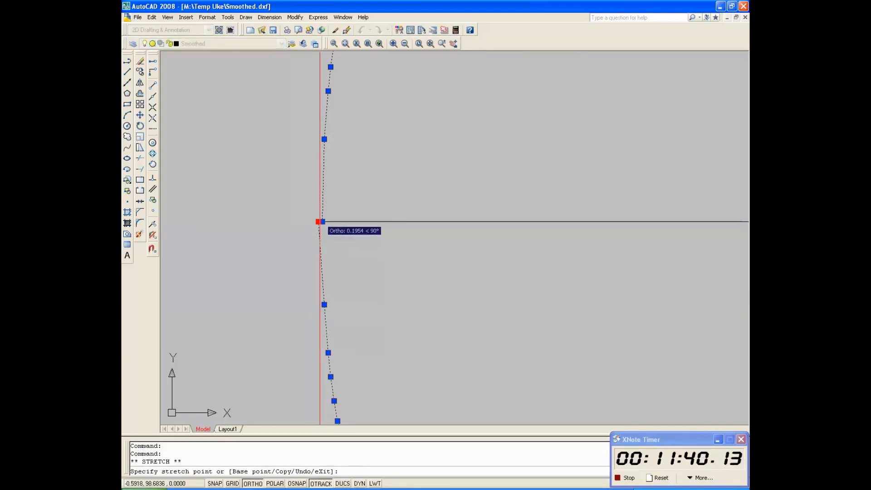
key(Escape)
click(318, 221)
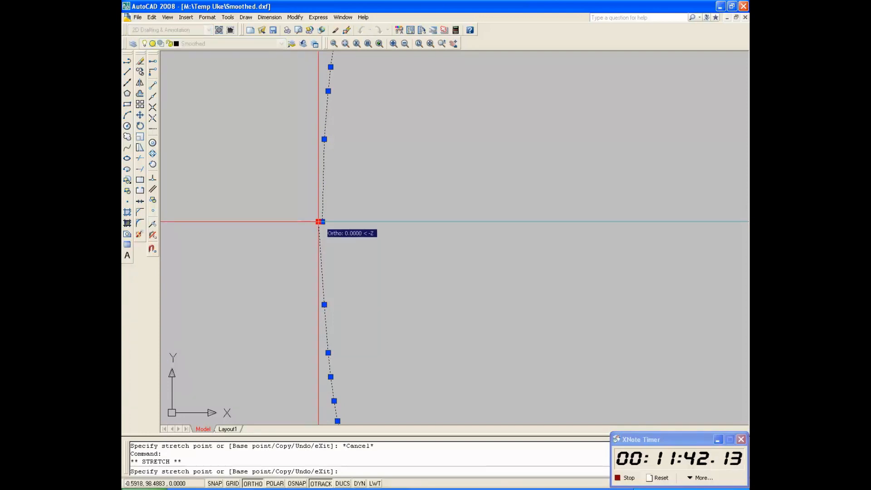
click(319, 221)
click(319, 221)
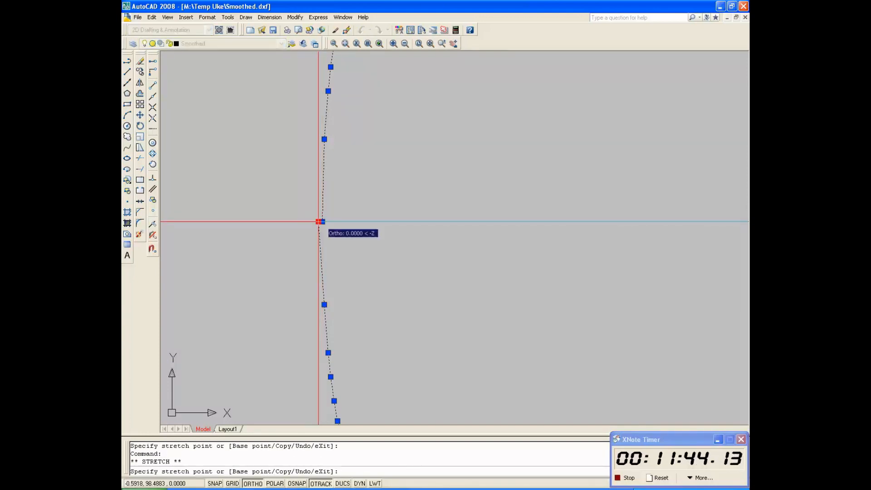
key(Escape)
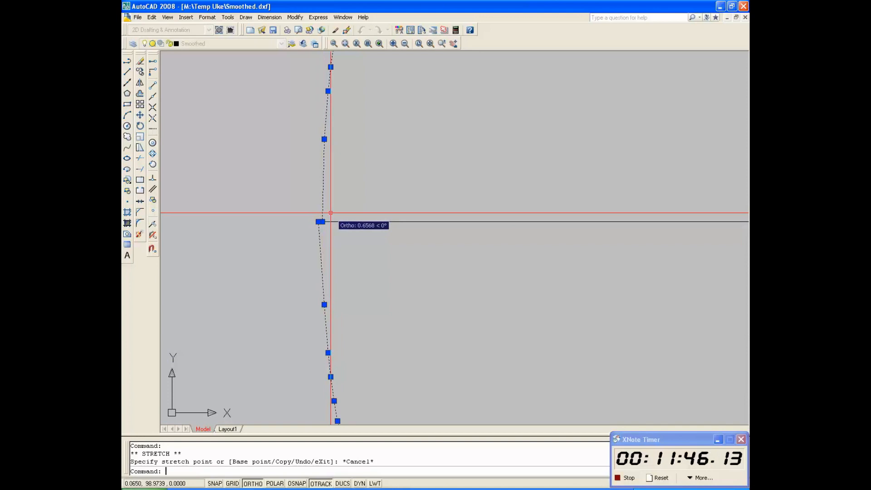
click(321, 221)
key(Escape)
click(319, 222)
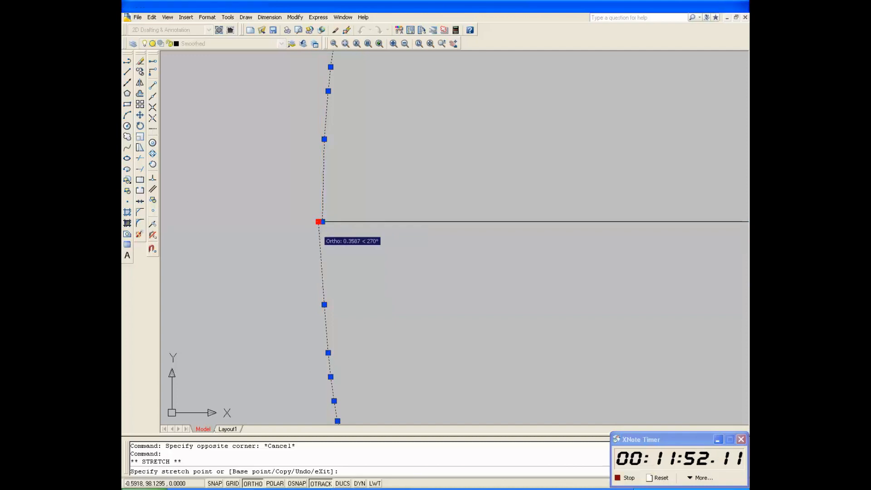
key(Escape)
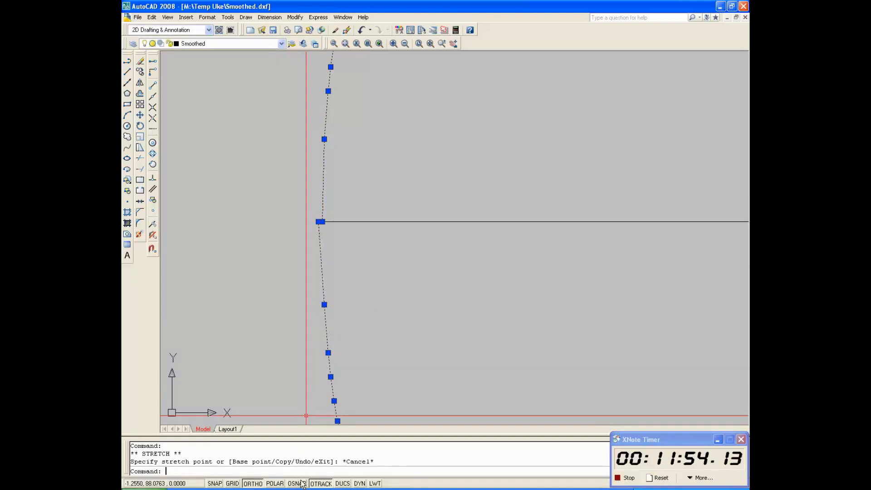
- Turn object snap on and stretch the mirrored outline's lower-bout endpoint onto the upper outline's endpoint
click(298, 483)
click(319, 221)
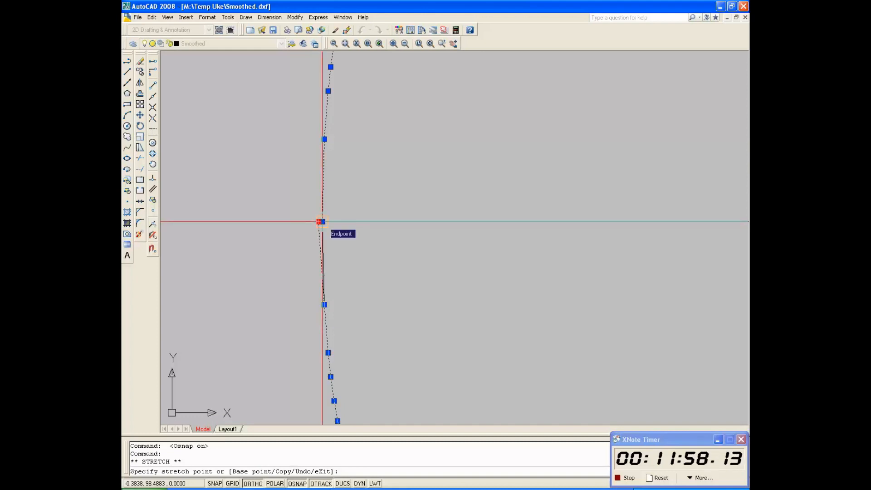
key(Escape)
- Trim the centreline's short overshoot outside the lower-bout end, using the upper outline as the cutting edge
scroll(321, 219, down, 3)
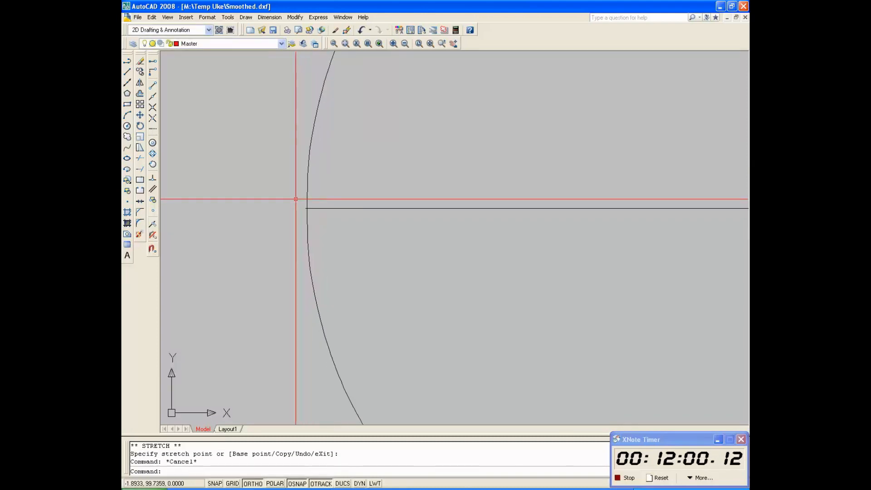
scroll(299, 197, up, 5)
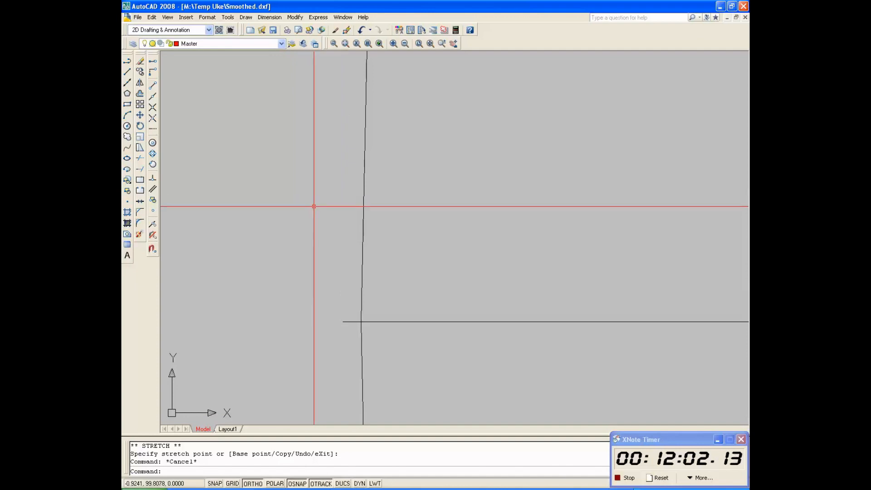
click(140, 158)
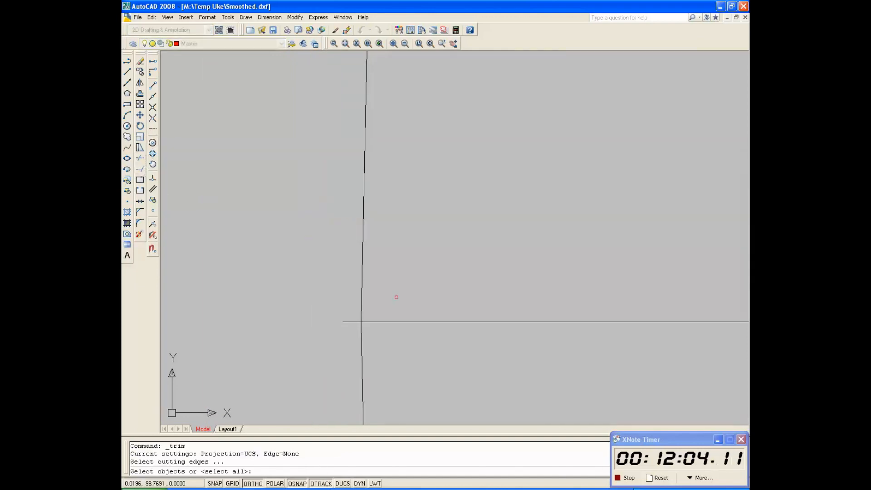
click(361, 296)
key(Return)
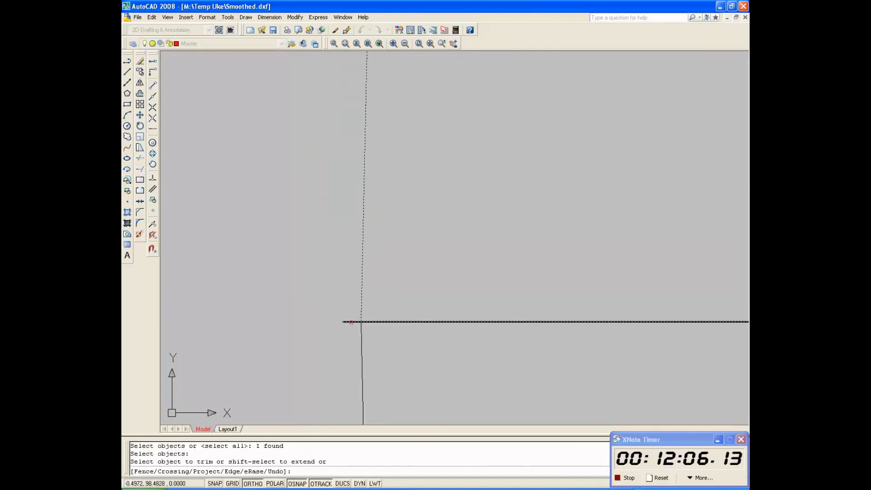
click(351, 322)
key(Return)
- Switch to the Tenor.dxf drawing, show its Temp layer and make that layer current
scroll(321, 278, down, 8)
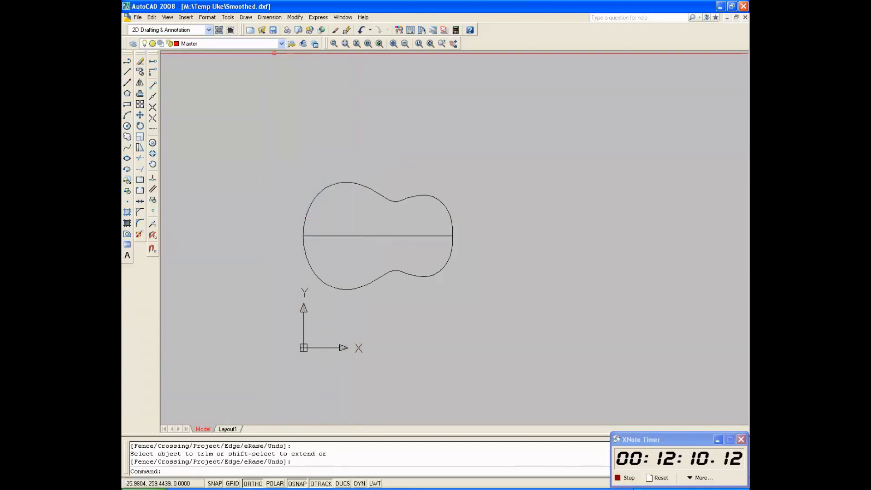
click(343, 18)
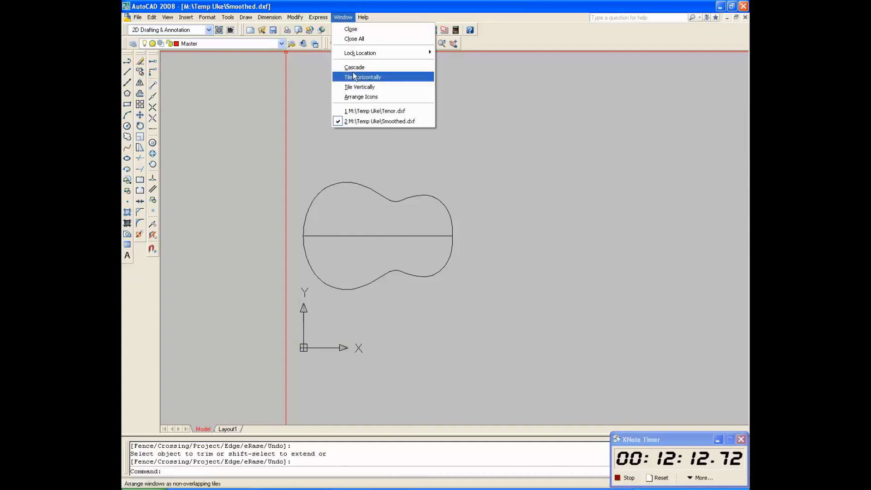
click(371, 111)
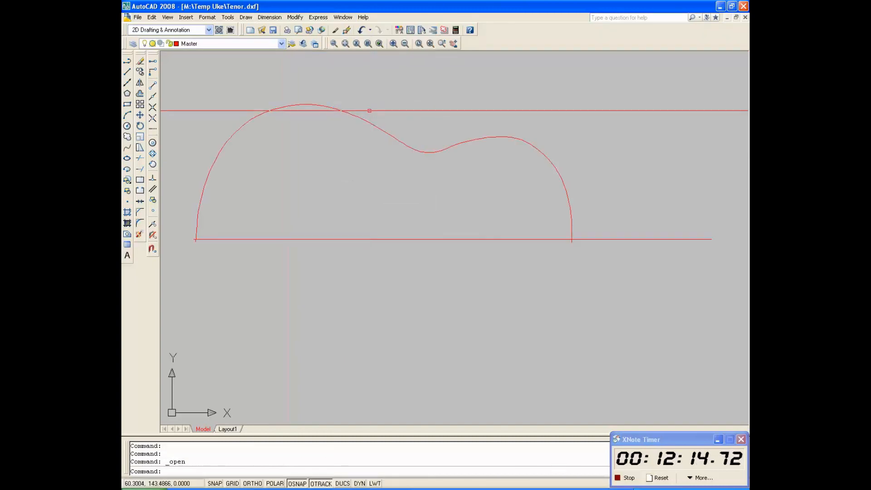
click(282, 44)
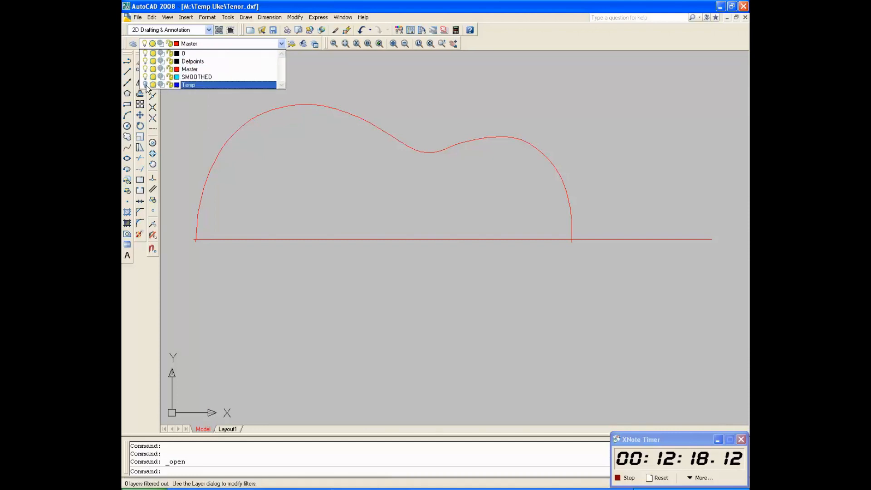
click(193, 86)
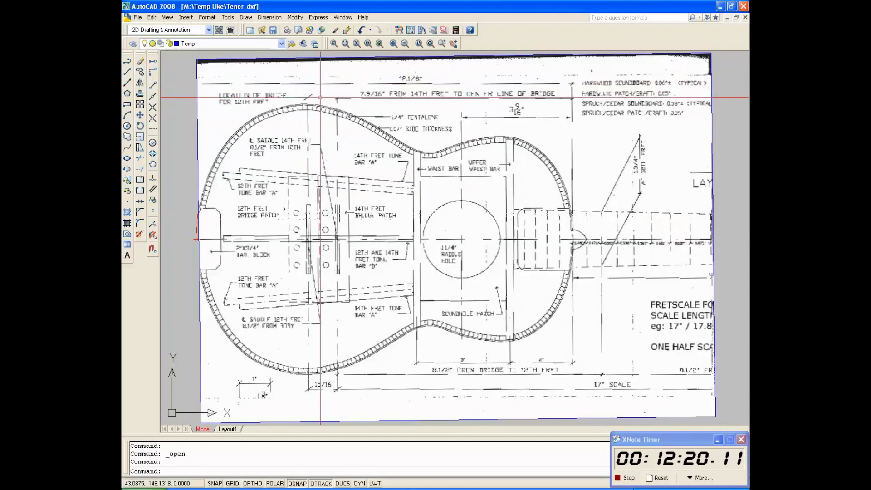
- Check the overall body length on the scanned plan, switch to the Smoothed.dxf drawing and make its Smoothed layer current
scroll(366, 90, up, 5)
scroll(435, 100, down, 3)
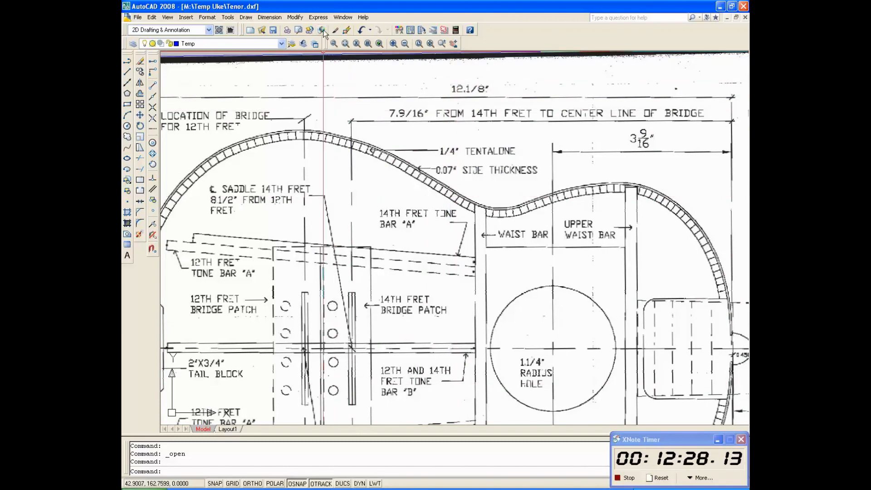
click(341, 17)
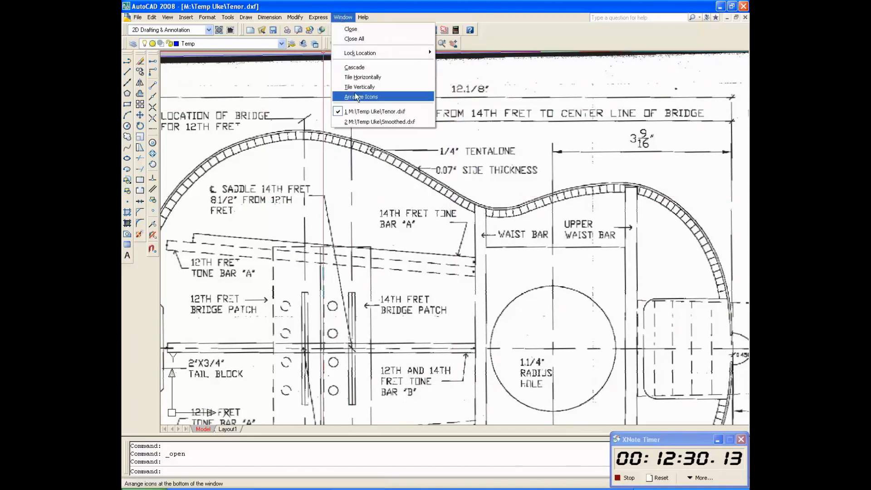
click(358, 121)
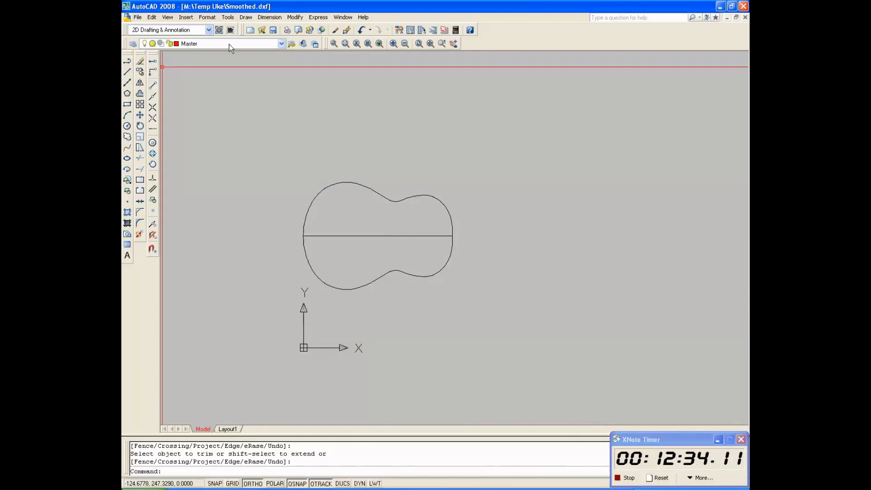
click(280, 43)
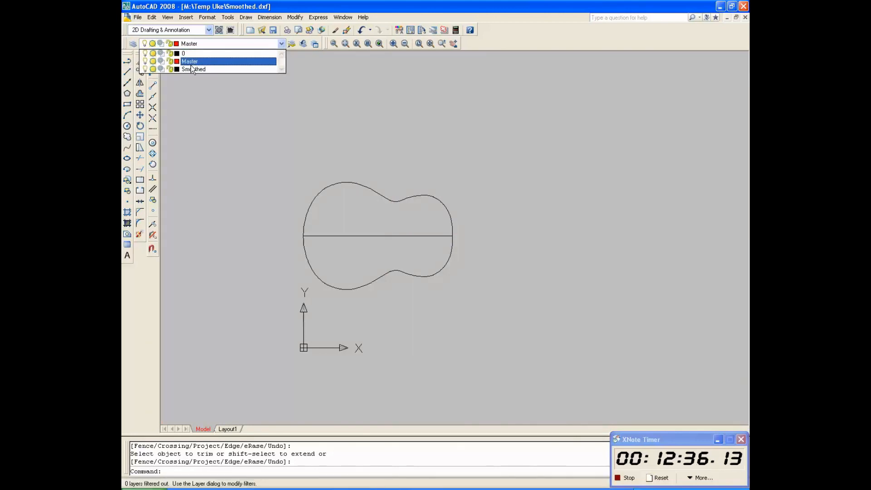
click(193, 69)
- Draw a vertical polyline upward from the centreline's lower-bout endpoint to above the body outline
click(128, 62)
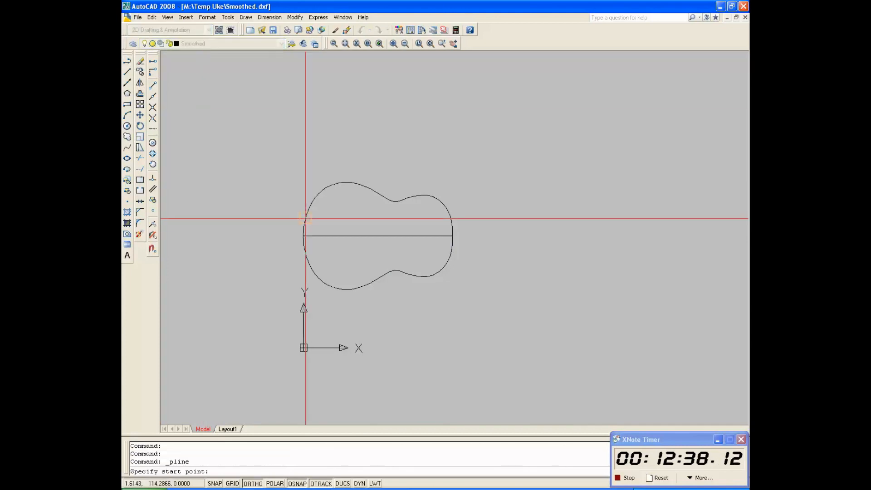
scroll(304, 236, up, 8)
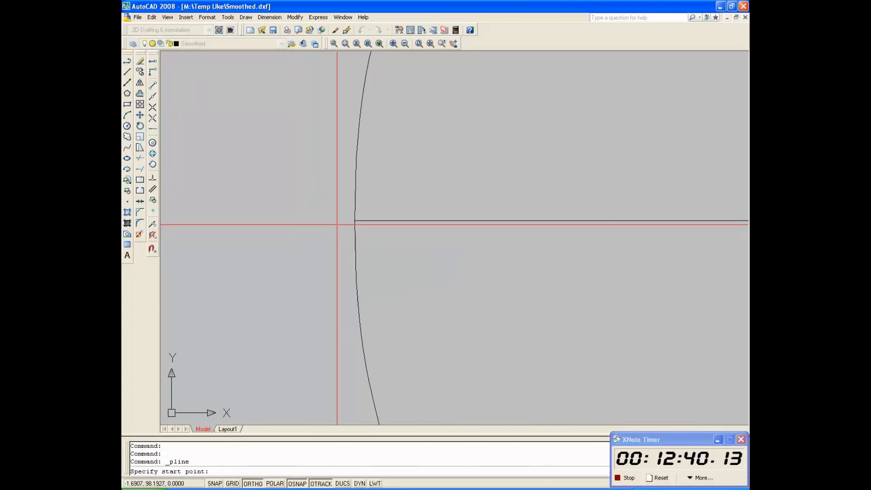
click(356, 221)
scroll(355, 221, down, 5)
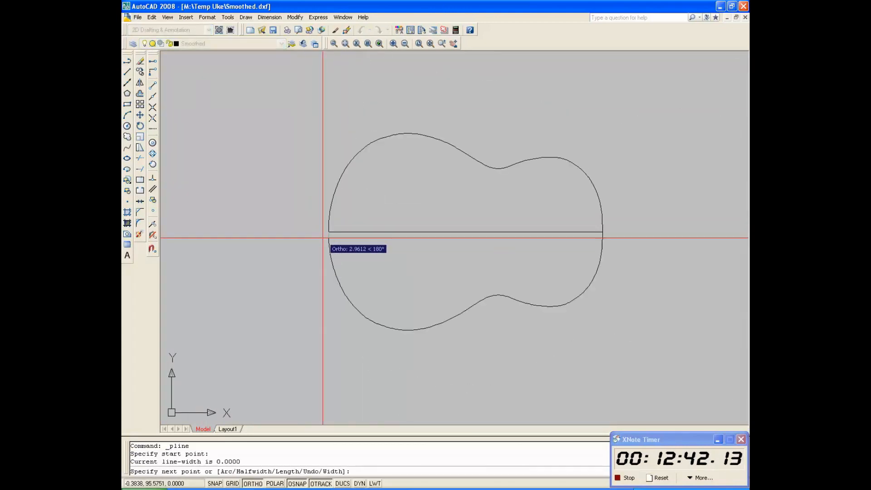
click(330, 73)
key(Return)
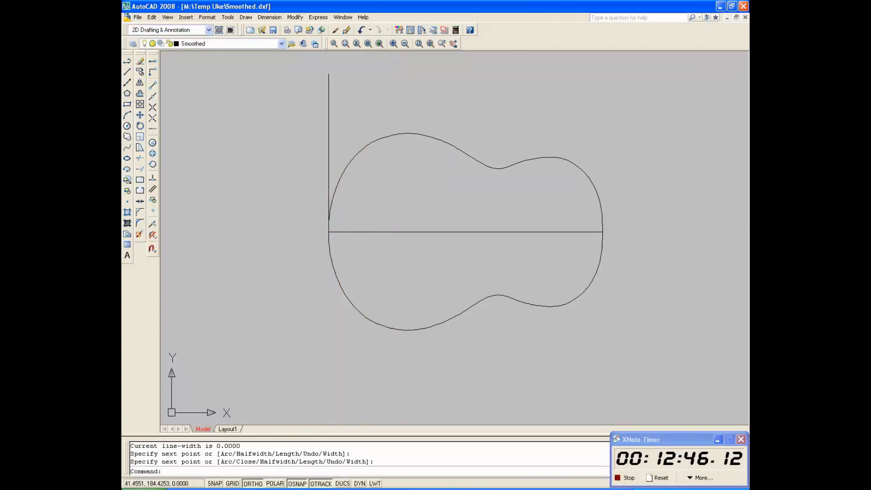
- Convert 12.125 inches to millimetres with the QuickCalc length conversion
click(455, 31)
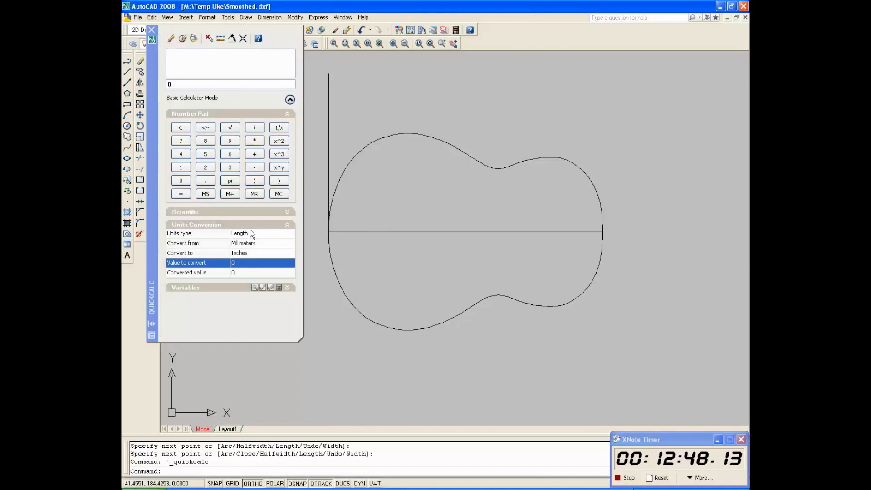
click(288, 244)
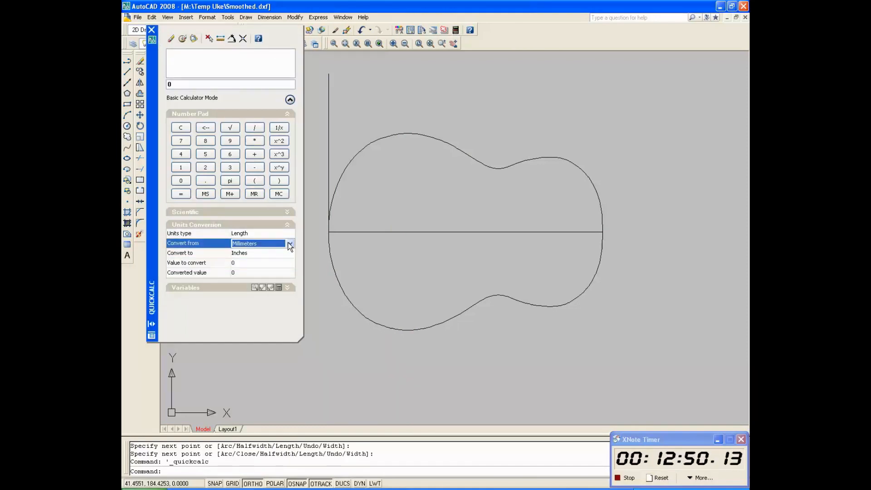
click(288, 244)
click(252, 259)
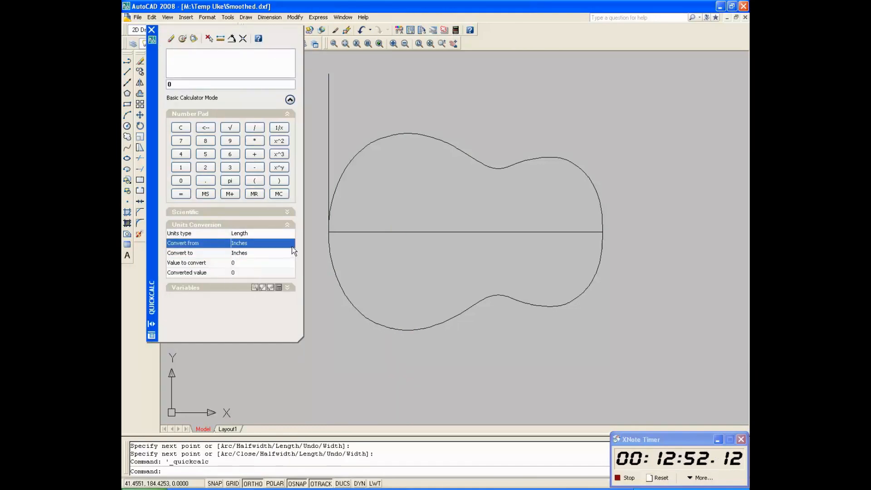
click(290, 252)
click(278, 253)
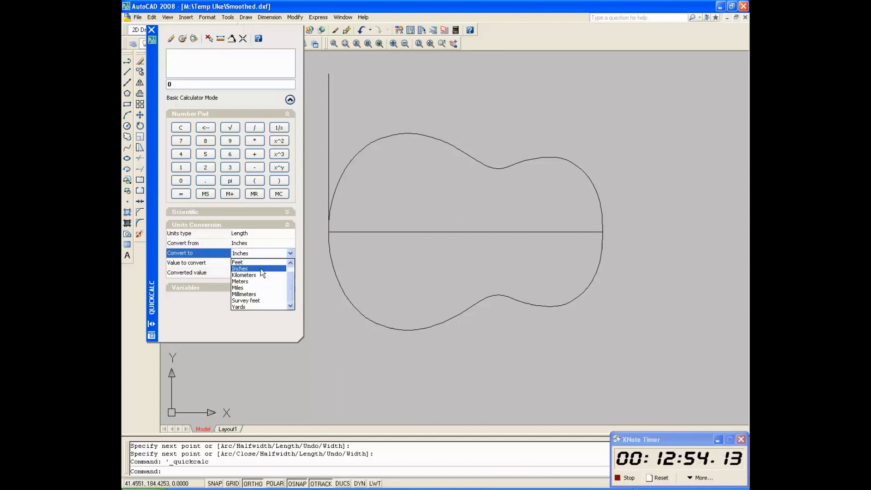
click(255, 295)
click(247, 261)
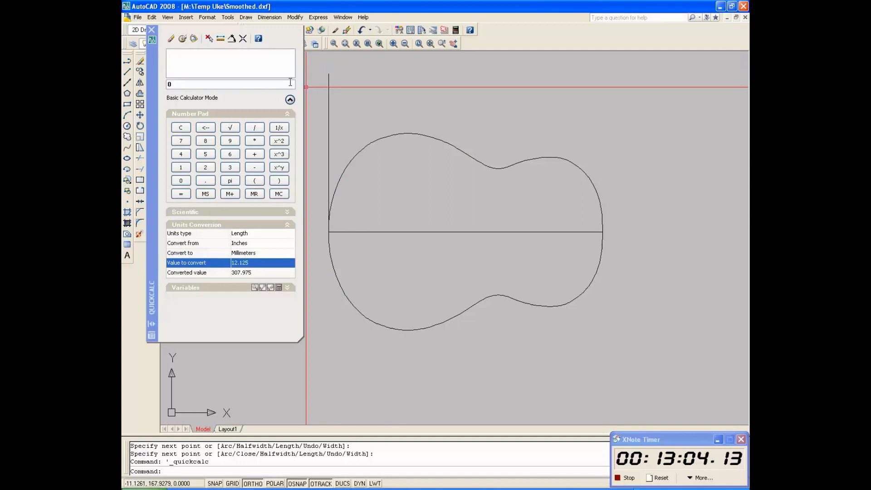
- Copy the vertical line 307.975 mm horizontally towards the upper-bout side and close the calculator
click(141, 71)
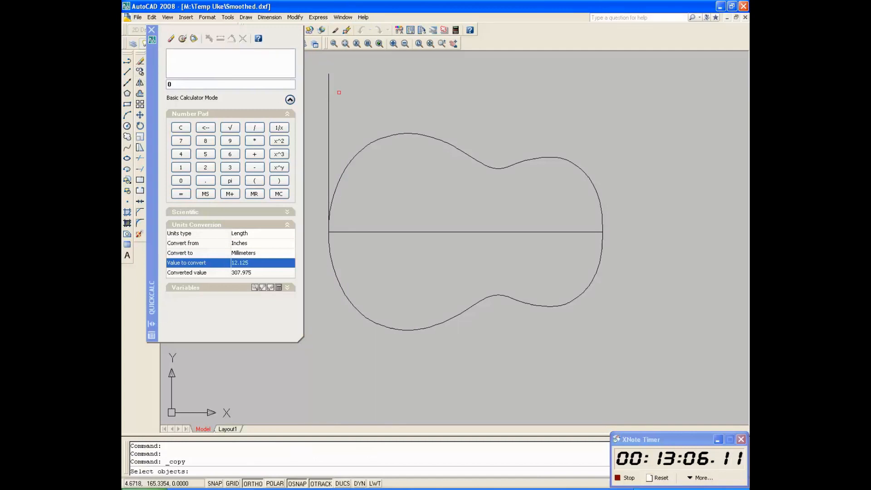
click(329, 93)
key(Return)
click(351, 83)
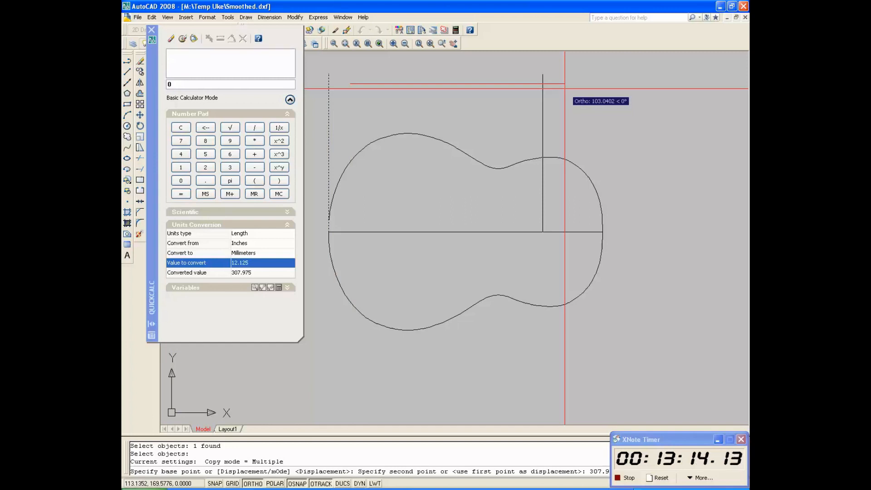
key(Return)
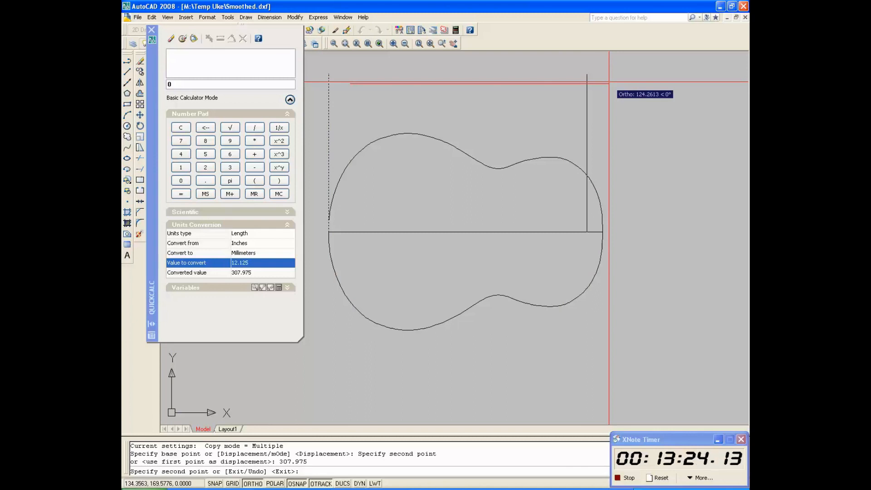
key(Escape)
scroll(345, 191, down, 3)
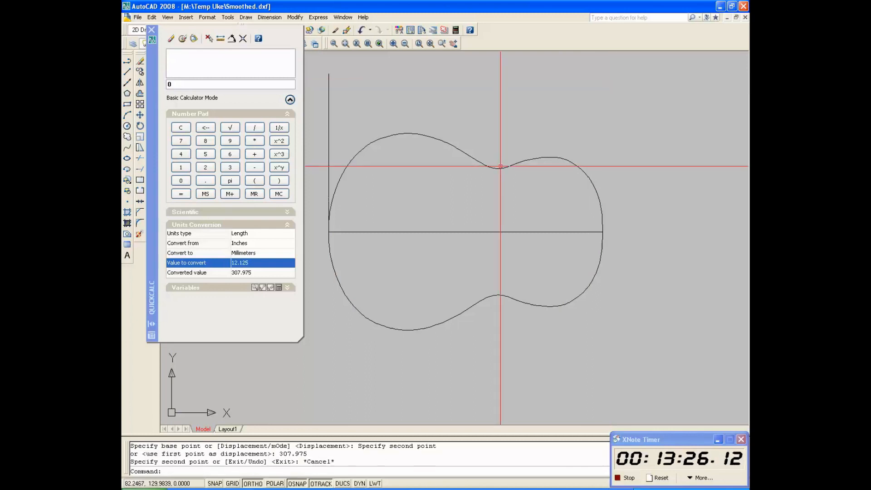
scroll(423, 168, up, 1)
key(Escape)
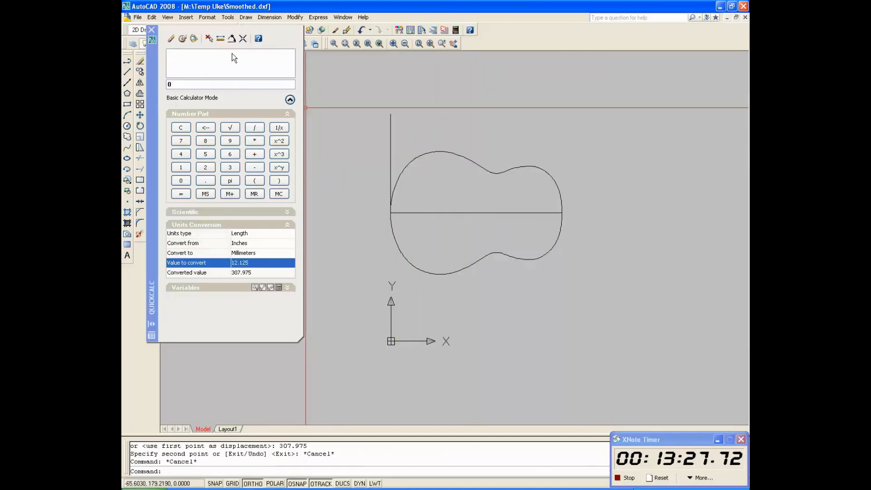
click(152, 30)
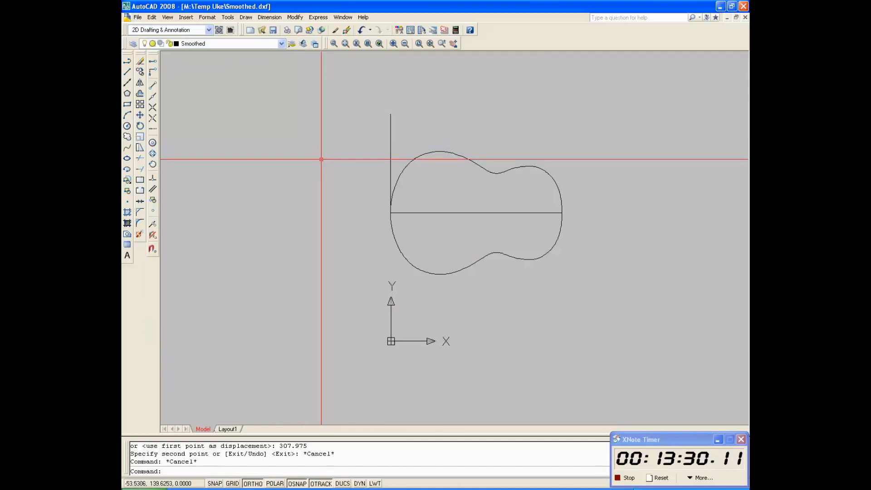
- Scale all objects about the centreline's lower-bout endpoint, using the centreline's length as reference and the copied vertical line's lower endpoint as new length
text(z)
key(Return)
text(e)
key(Return)
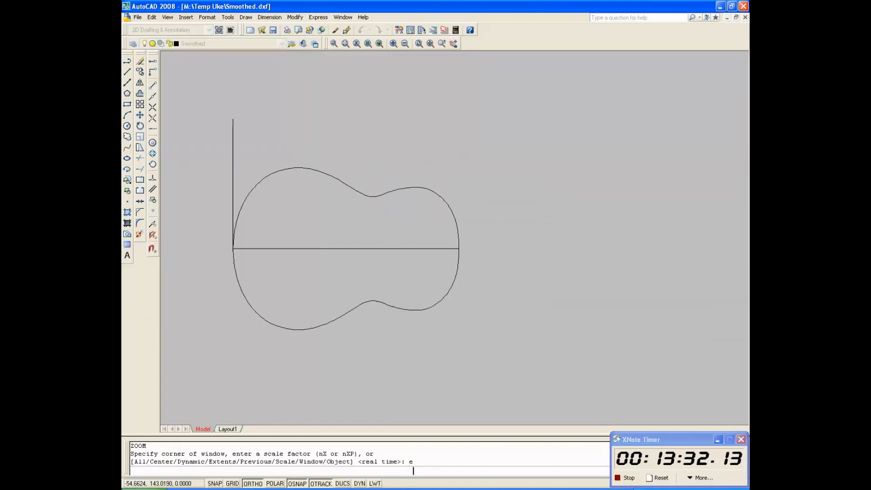
scroll(324, 154, down, 2)
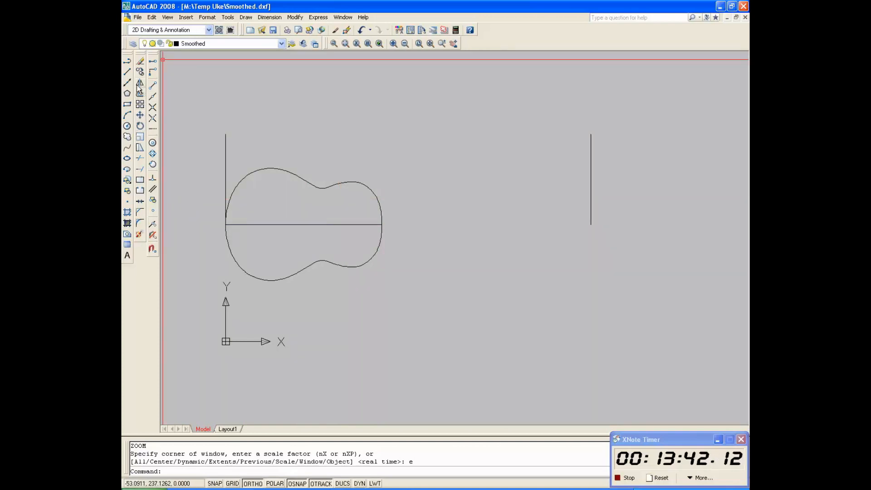
click(140, 137)
drag(666, 82, 181, 317)
key(Return)
scroll(225, 239, up, 8)
click(214, 208)
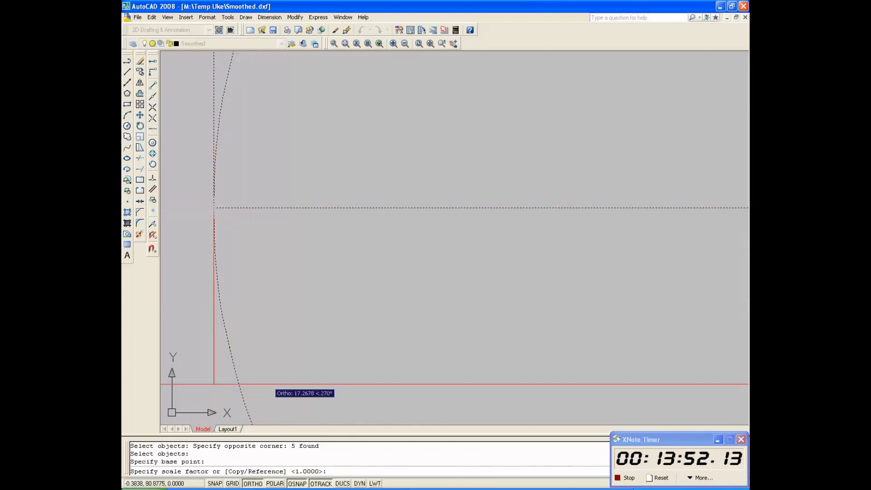
text(r)
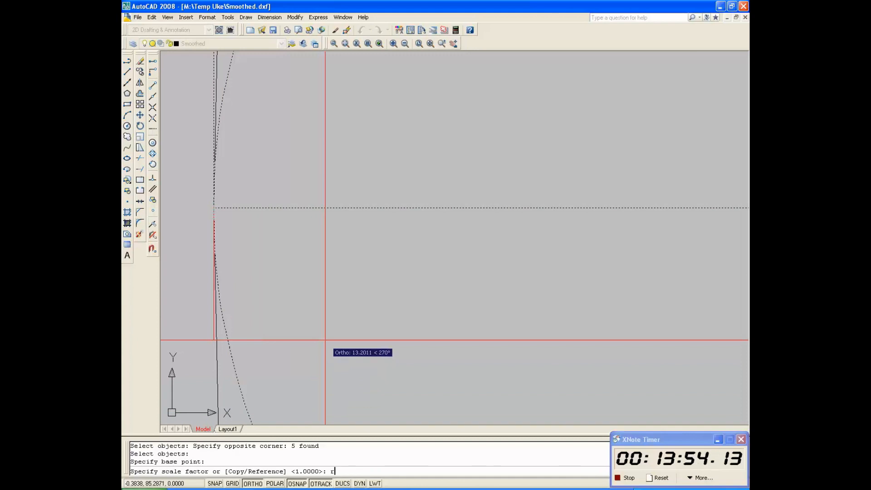
key(Return)
click(214, 208)
scroll(214, 208, down, 5)
scroll(531, 221, up, 6)
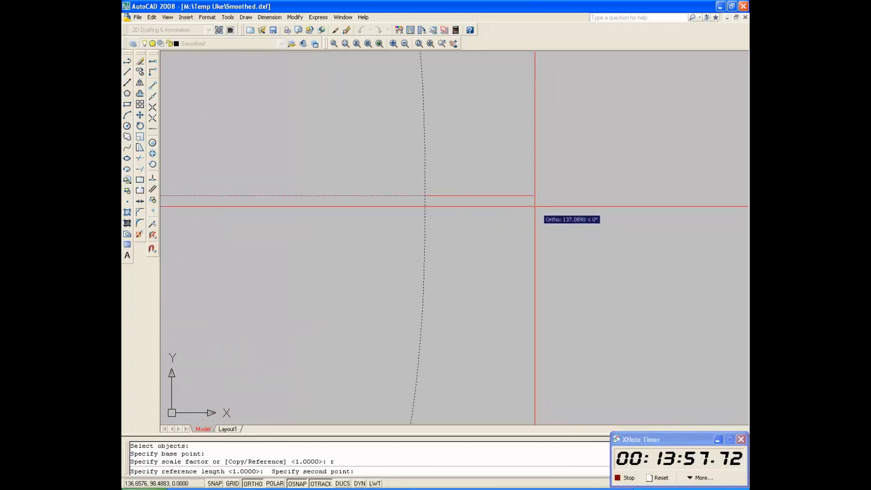
click(424, 196)
scroll(409, 200, down, 5)
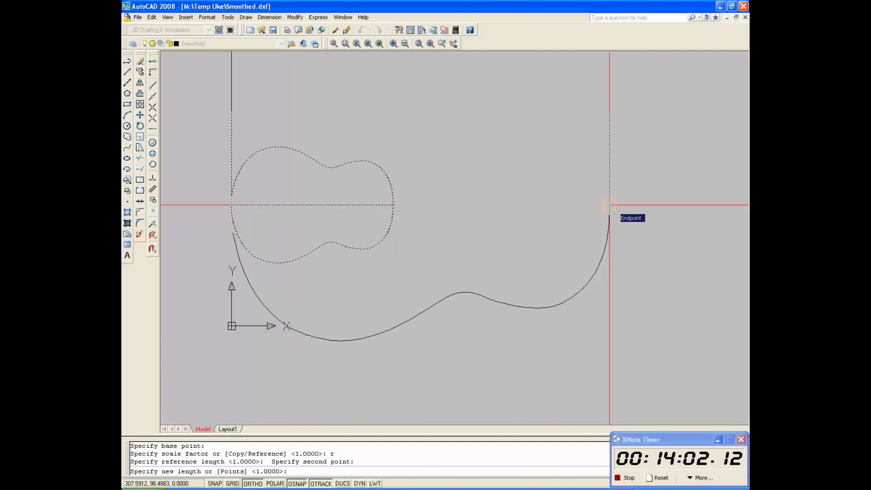
click(609, 205)
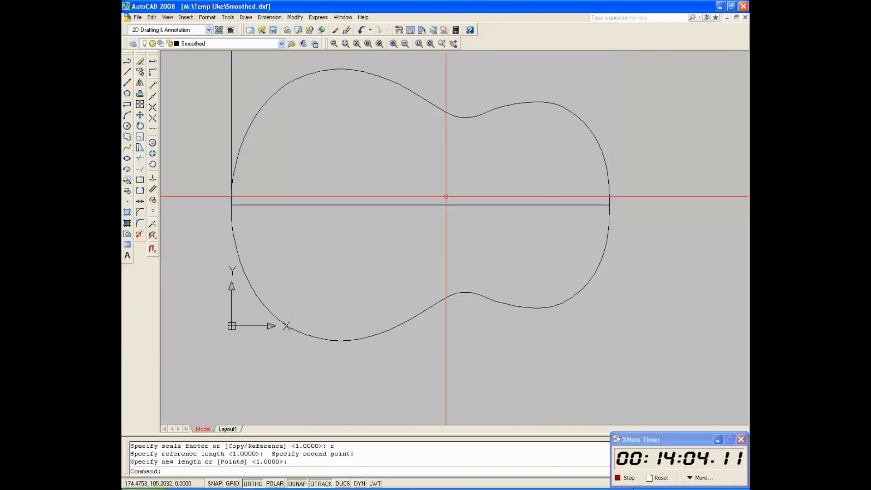
- Erase the two vertical construction lines on either side of the scaled body outline
scroll(341, 200, down, 2)
key(Escape)
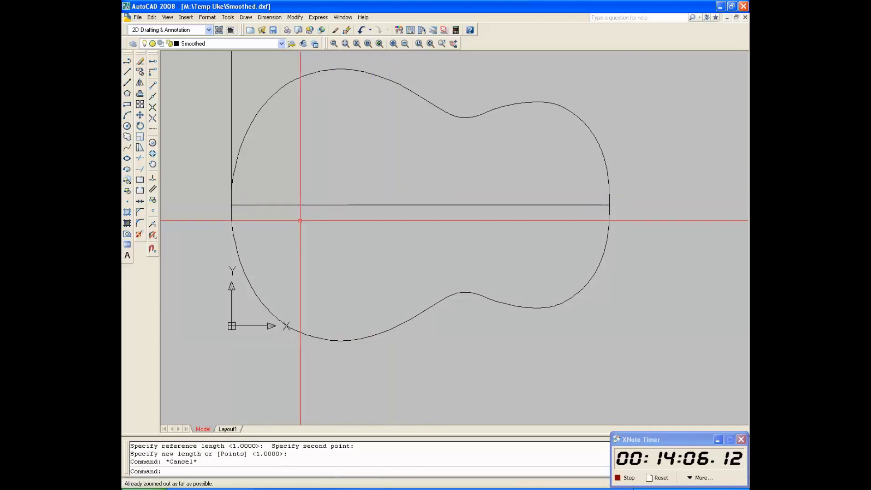
text(z)
key(Return)
text(e)
key(Return)
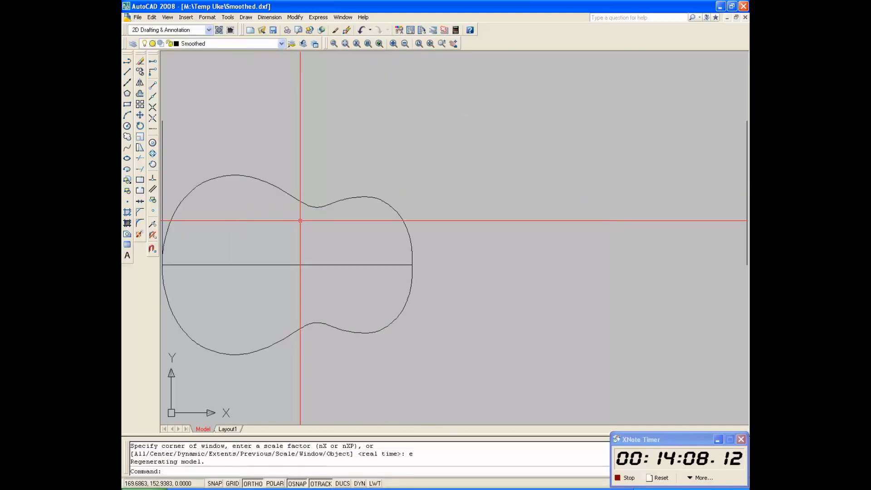
scroll(300, 221, down, 2)
click(606, 150)
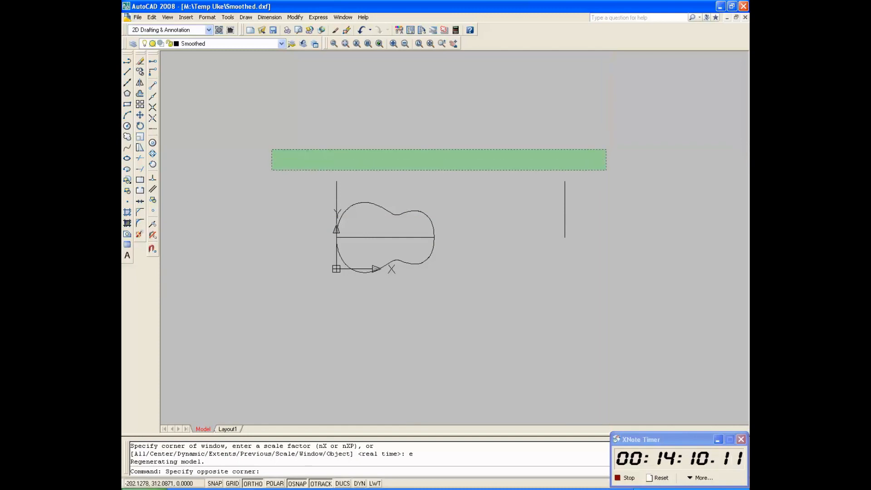
click(272, 190)
key(Delete)
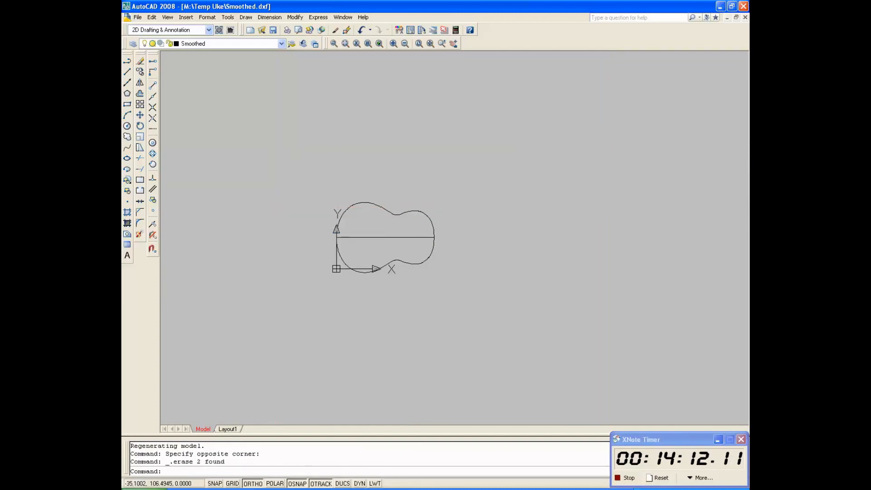
- Add a horizontal linear dimension between the centreline's two endpoints, placed above the centreline, and select the dimension
text(z)
key(Return)
text(e)
key(Return)
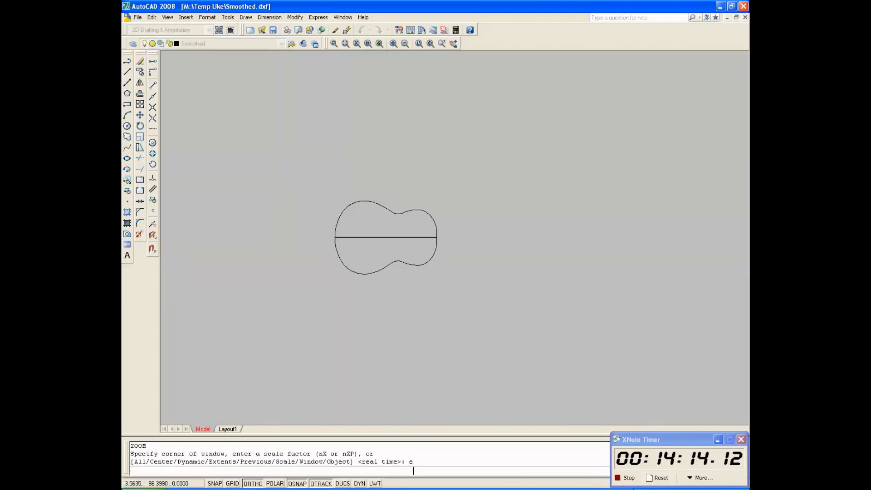
click(265, 18)
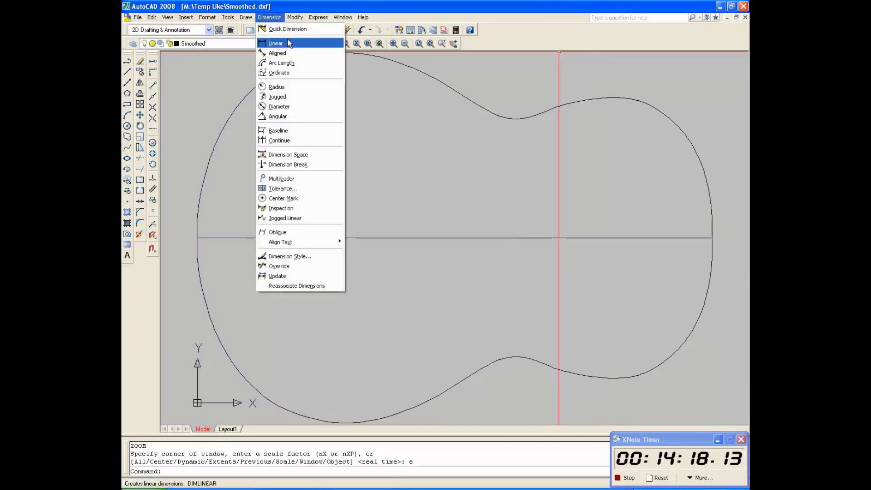
click(289, 46)
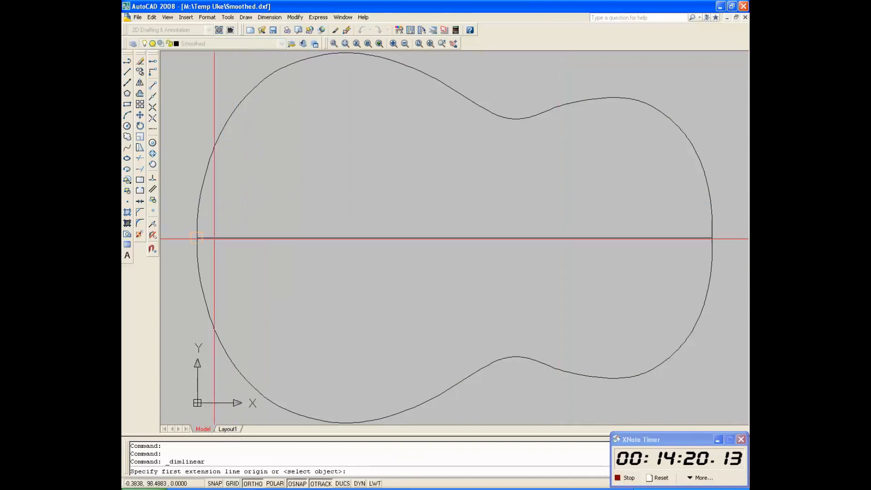
click(197, 238)
click(712, 238)
click(499, 176)
scroll(467, 172, up, 6)
scroll(458, 195, up, 2)
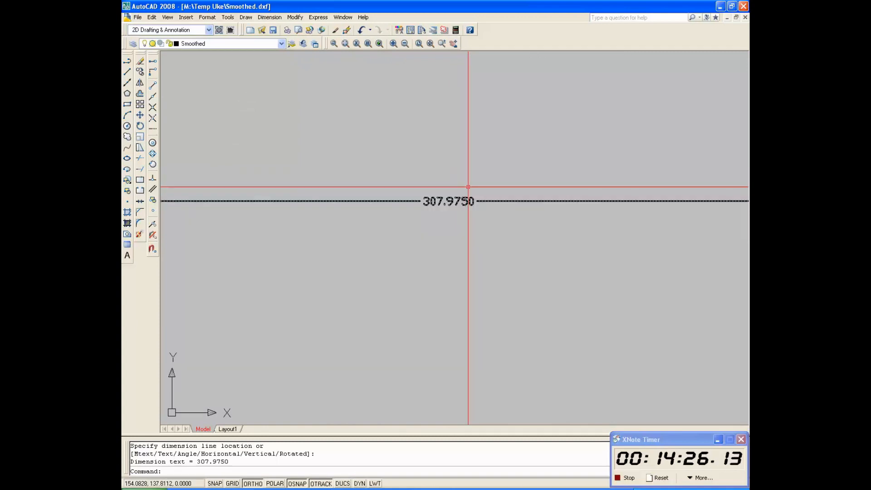
click(457, 202)
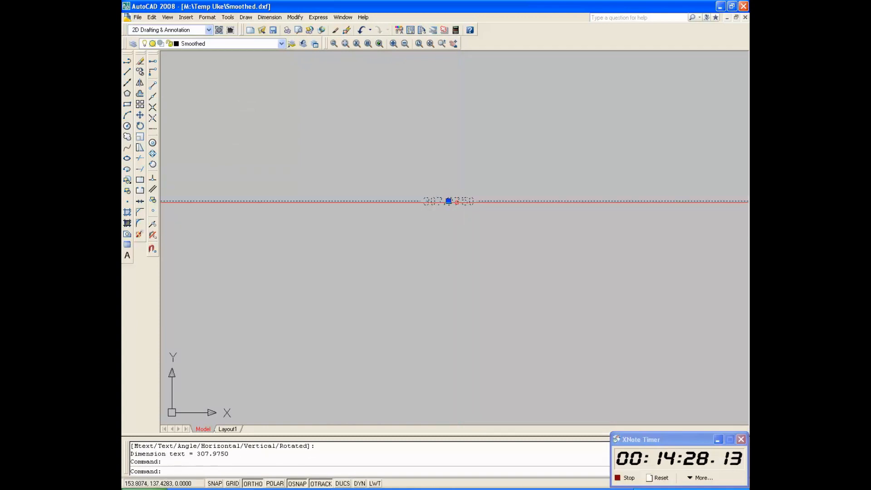
- Erase the check dimension on the centreline and save the Smoothed.dxf drawing
key(Delete)
scroll(422, 164, down, 8)
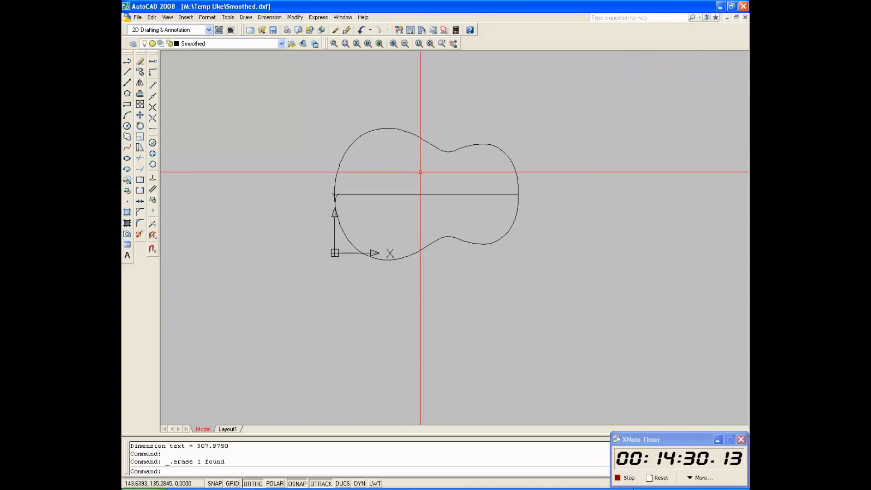
click(137, 17)
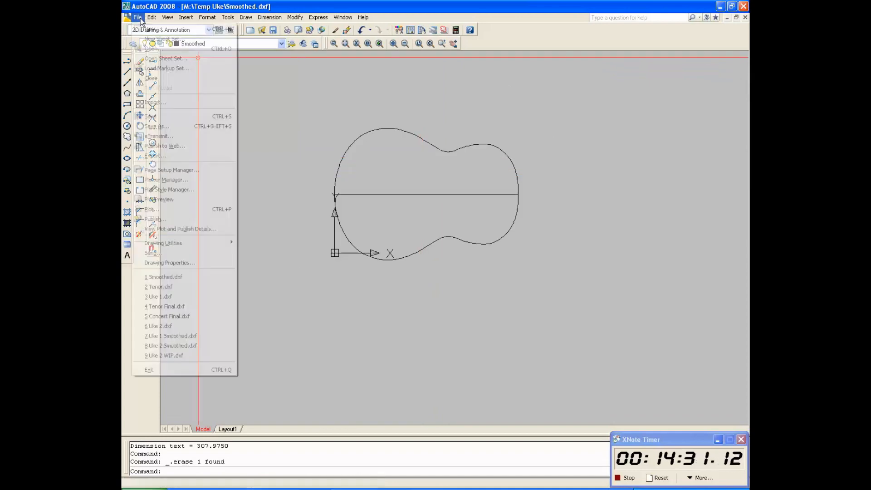
click(164, 117)
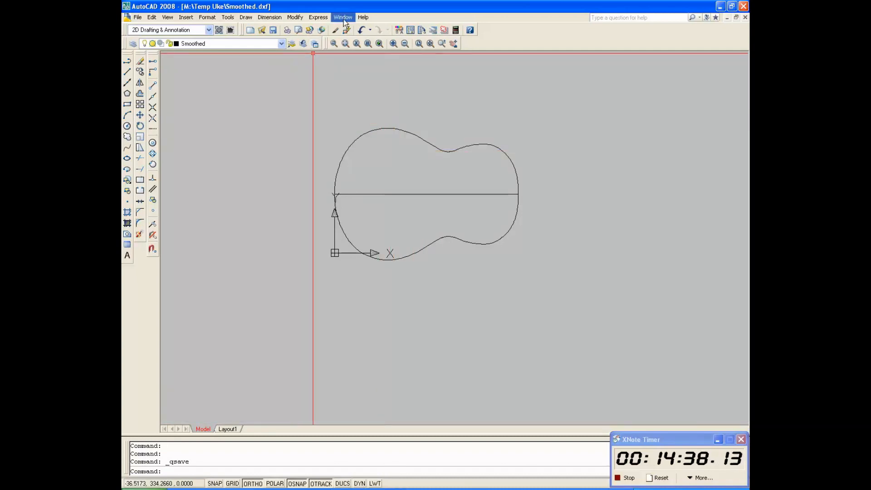
- Examine the side thickness note on the scanned plan in Tenor.dxf, and return to the Smoothed.dxf drawing
click(344, 19)
click(368, 110)
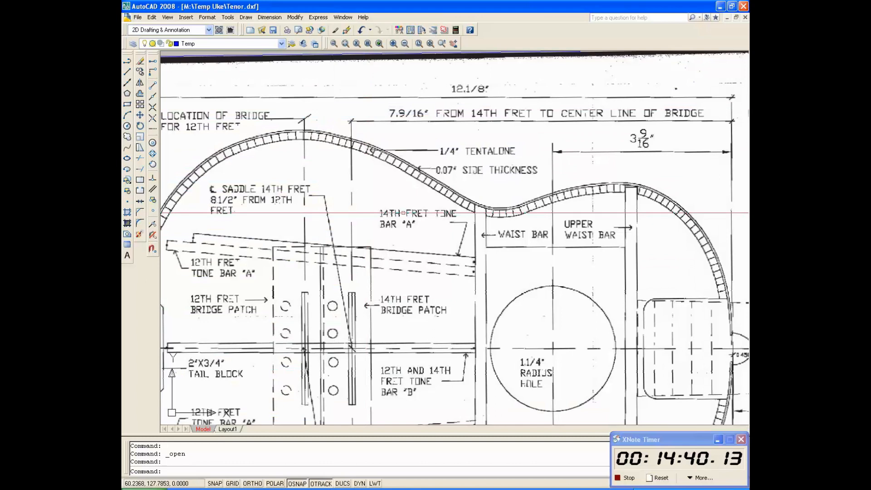
scroll(404, 213, down, 2)
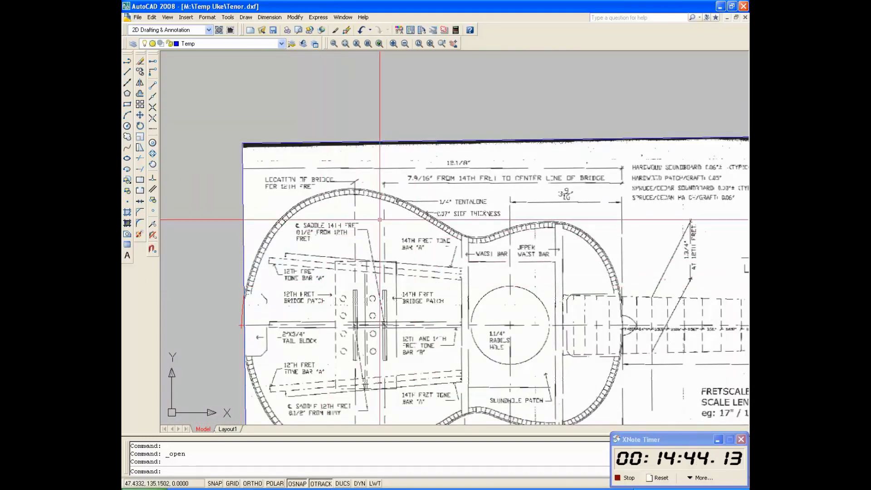
scroll(380, 219, up, 5)
scroll(380, 220, down, 3)
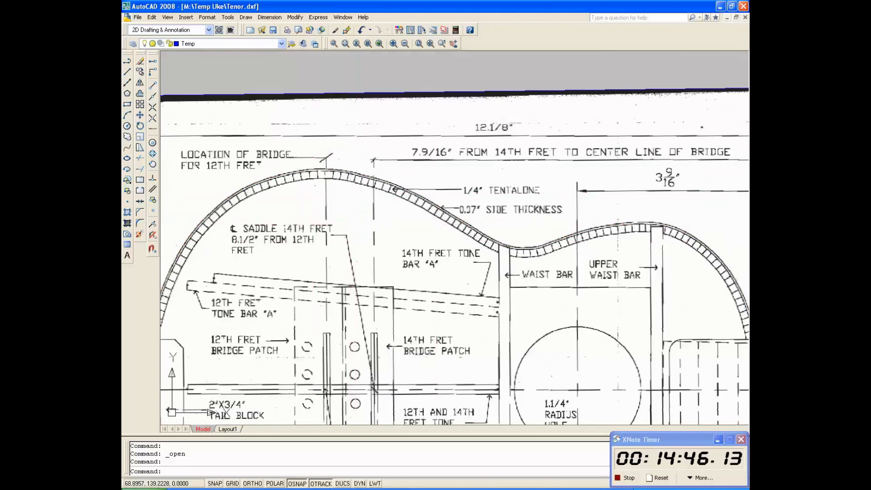
scroll(479, 216, up, 4)
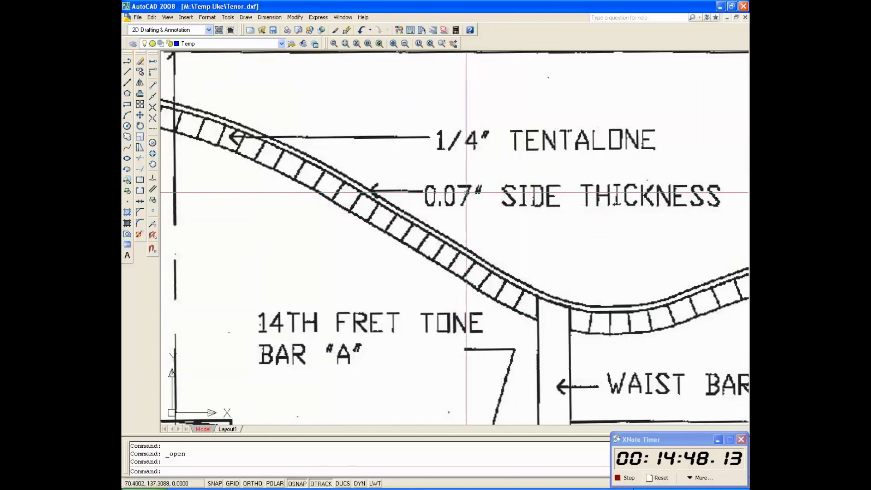
scroll(488, 200, down, 4)
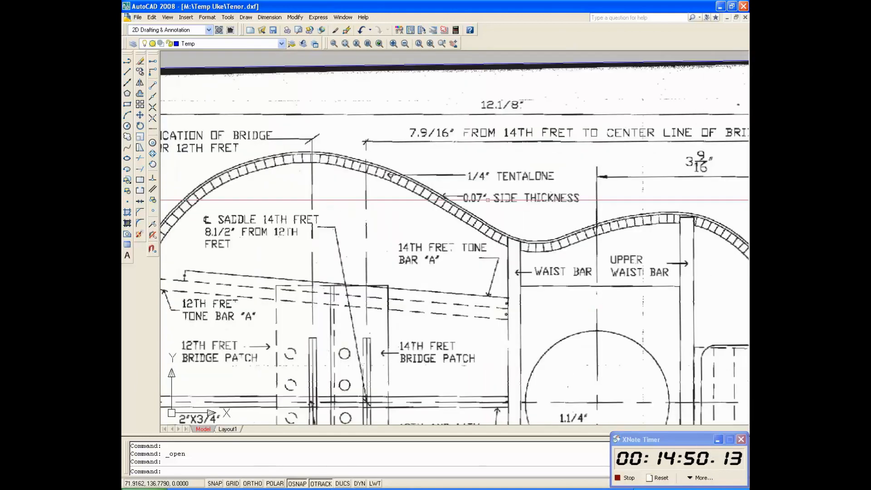
scroll(488, 200, down, 6)
click(350, 20)
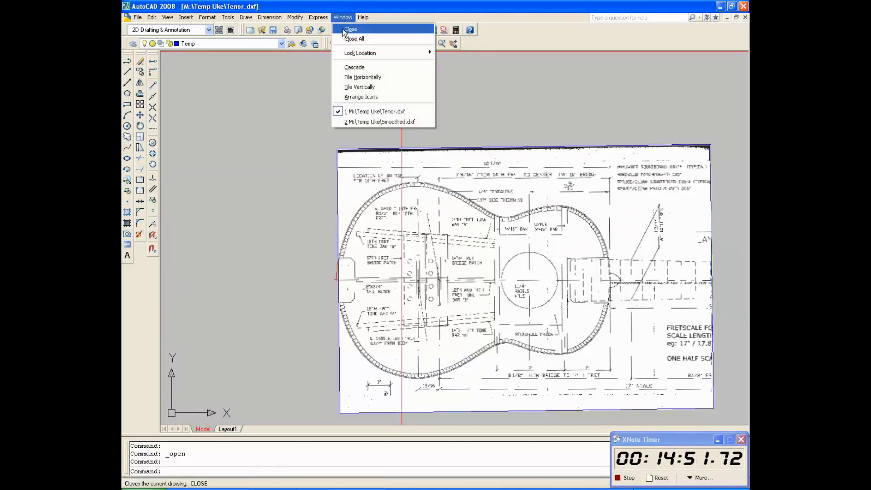
click(376, 120)
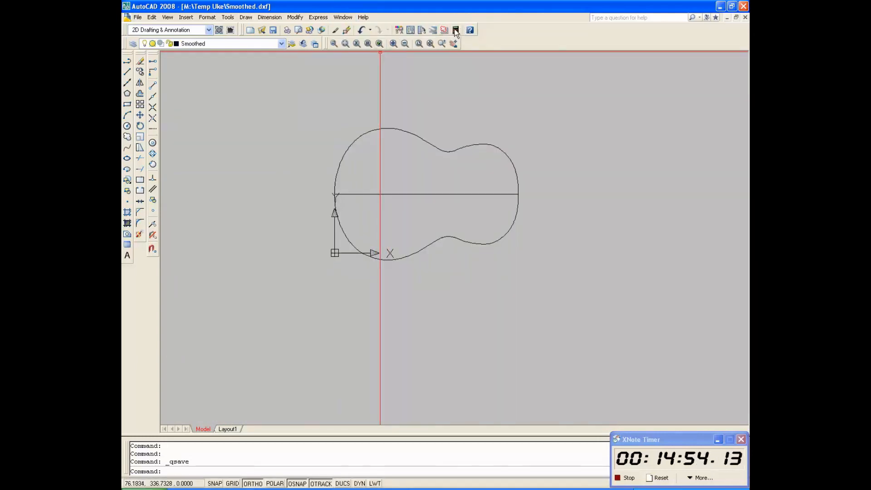
- Convert a length of .070 inches to millimetres with the calculator and close it
click(455, 30)
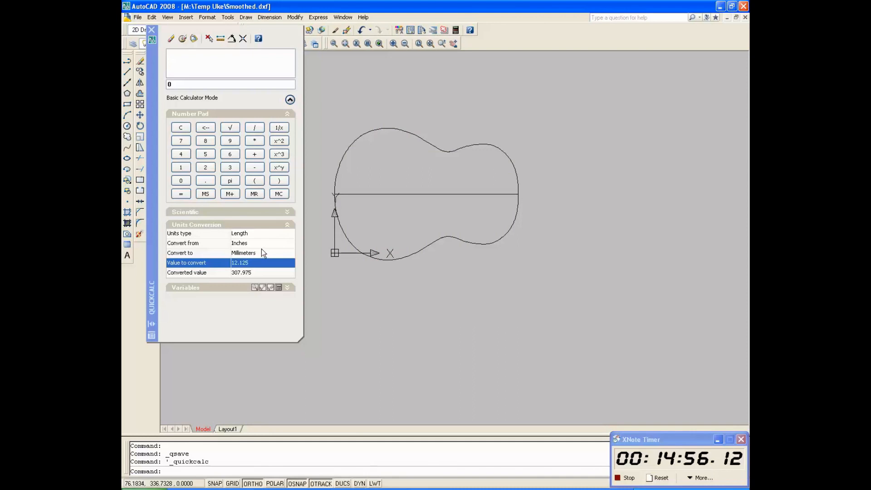
text(.07)
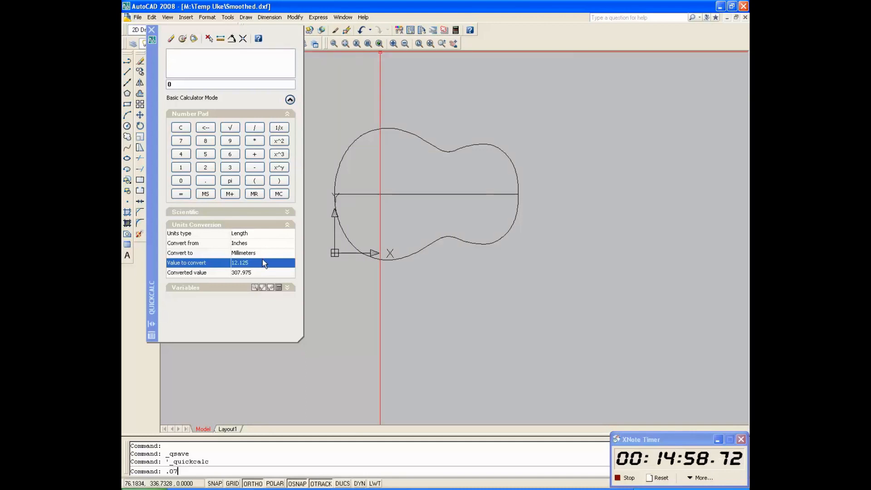
key(Return)
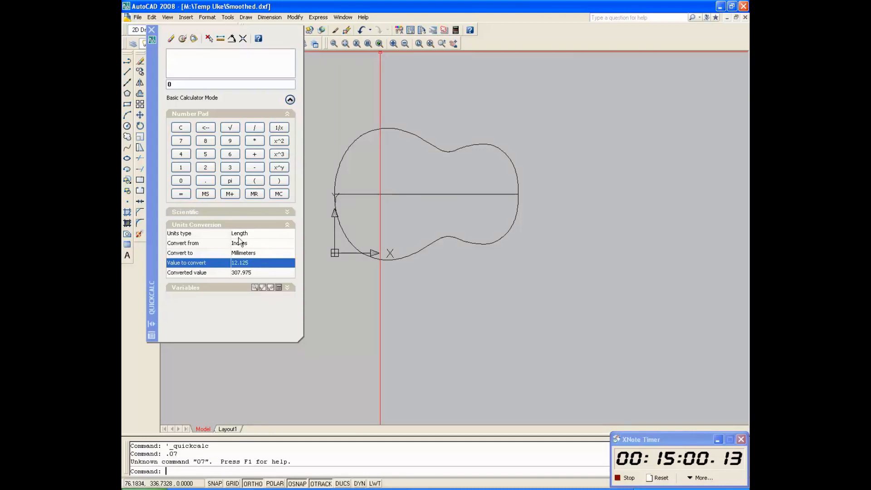
click(241, 260)
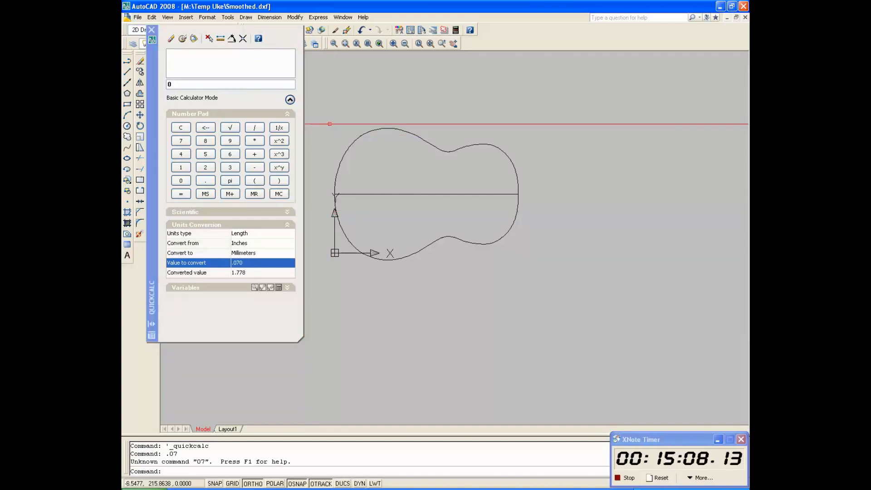
click(152, 31)
scroll(390, 133, up, 3)
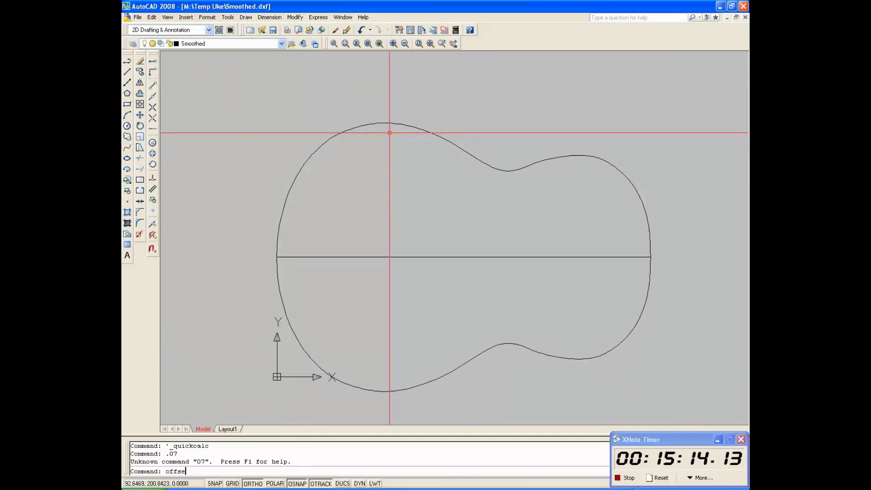
text(t)
key(Return)
text(1.8)
key(Return)
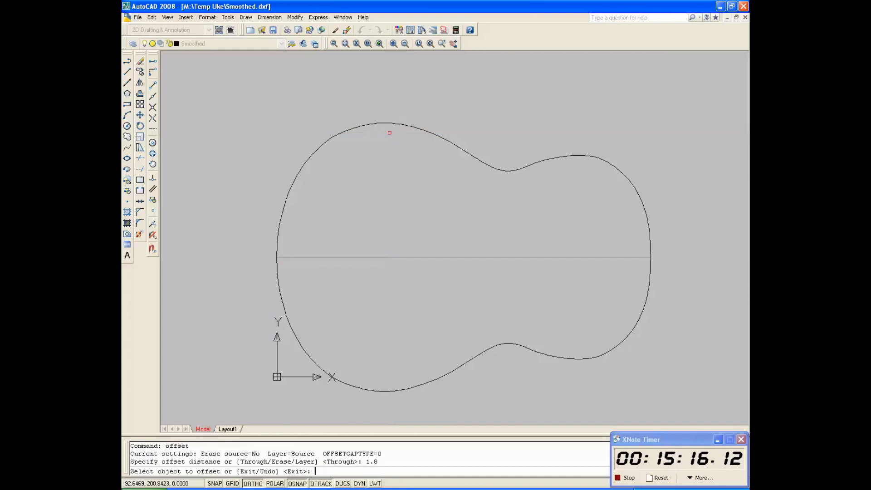
key(Escape)
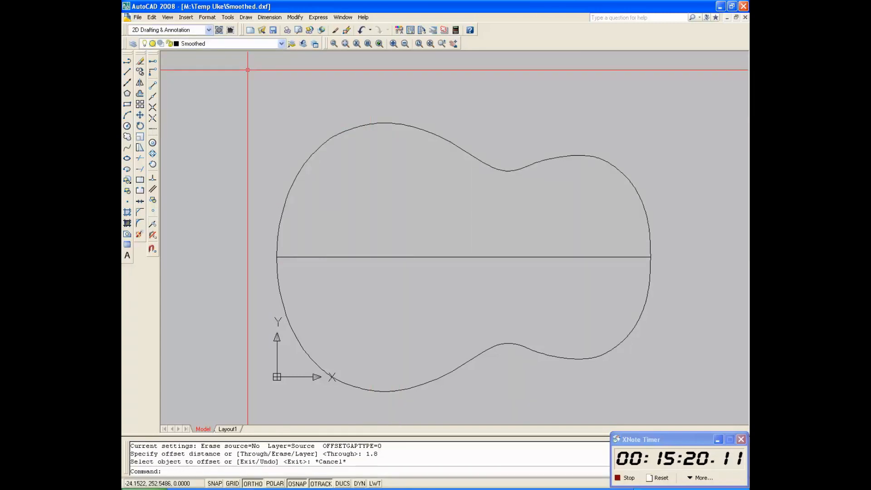
- Join the two halves of the body outline, above and below the centreline, into a single polyline
text(join)
key(Return)
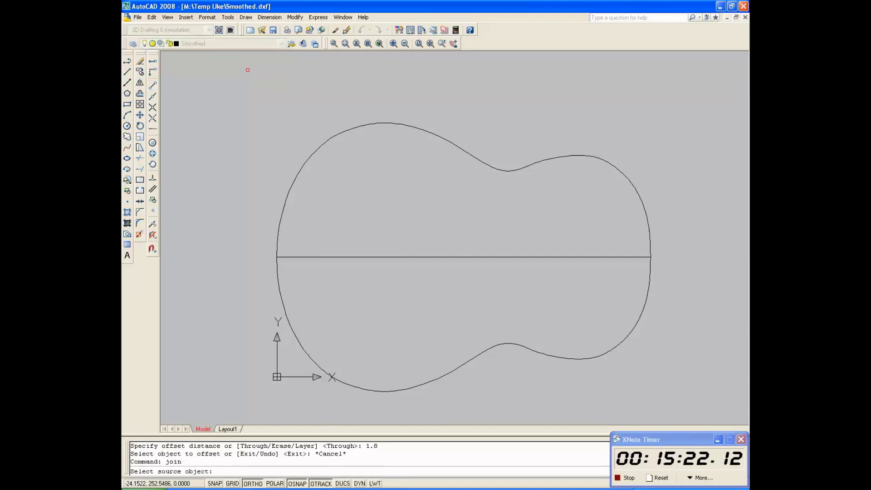
click(398, 127)
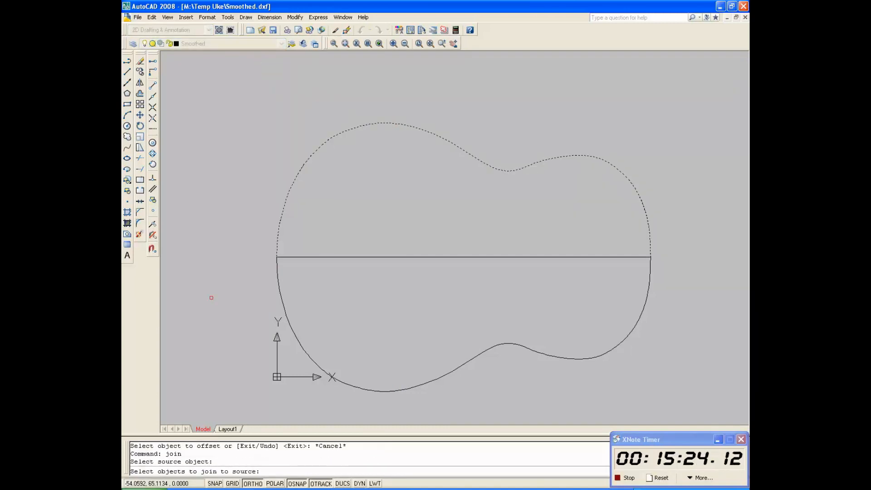
click(279, 278)
key(Return)
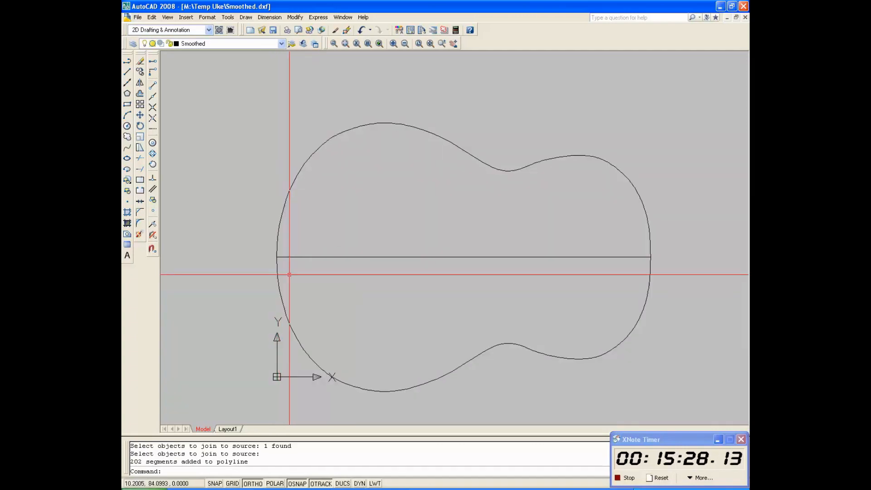
- Offset the joined body outline 1.8 mm inwards to draw the inner face of the sides
text(offset)
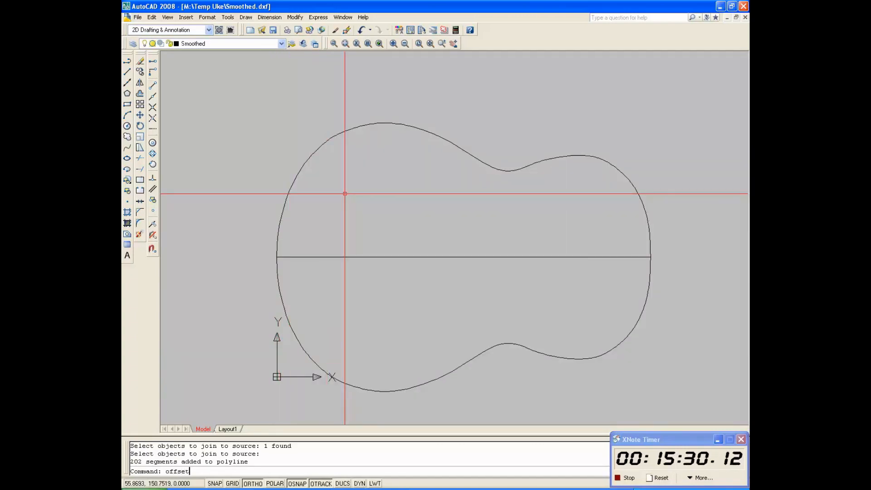
key(Return)
text(1.8)
key(Return)
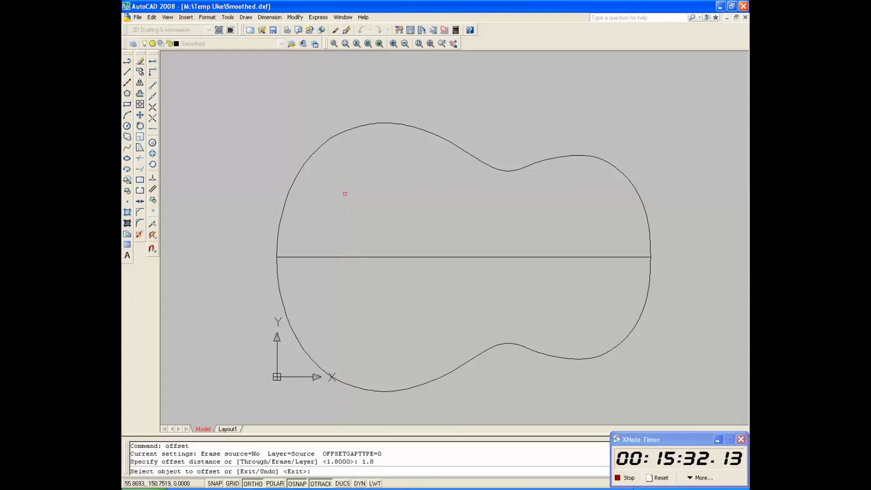
click(420, 129)
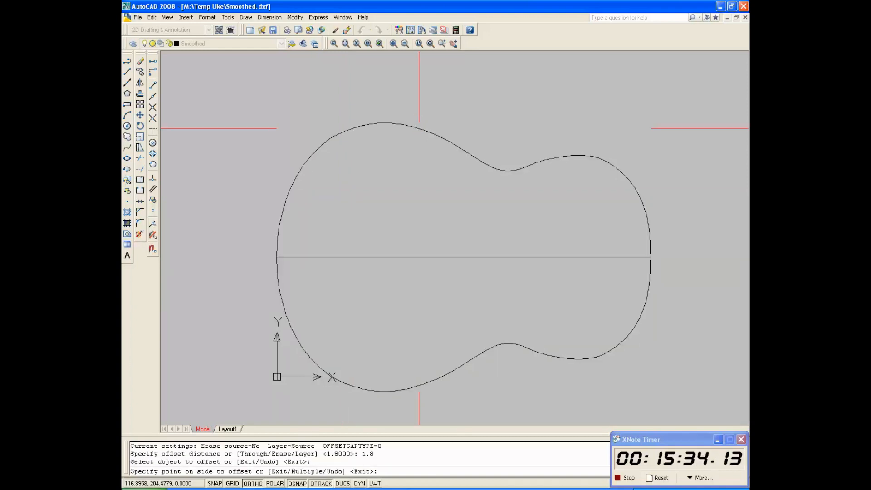
click(396, 183)
key(Escape)
scroll(418, 135, up, 6)
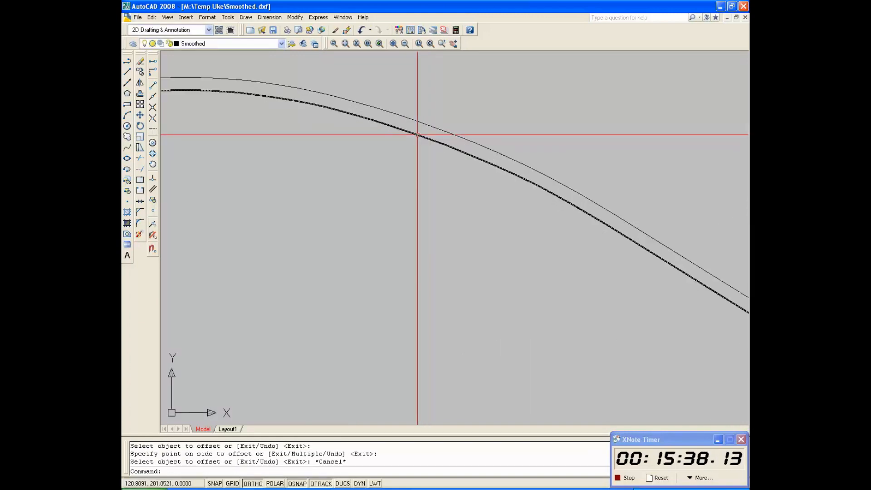
- Offset the horizontal centre line of the ukulele body by 30 on both sides
scroll(417, 134, down, 6)
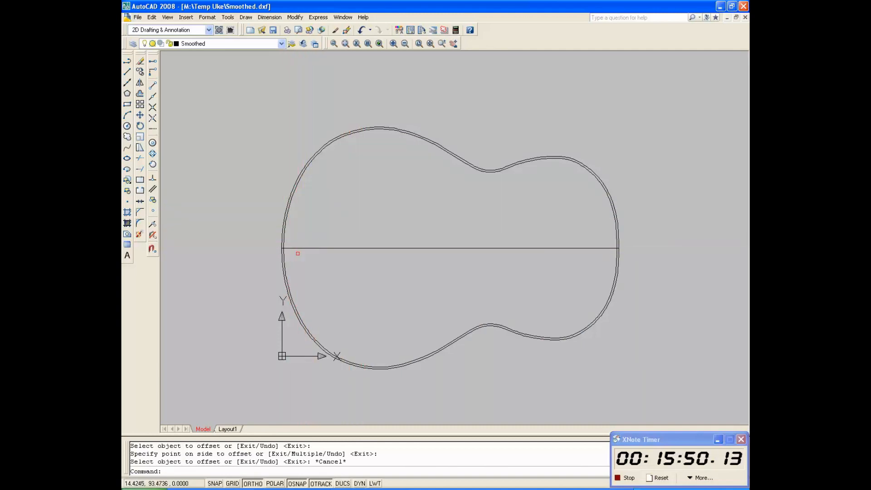
click(619, 245)
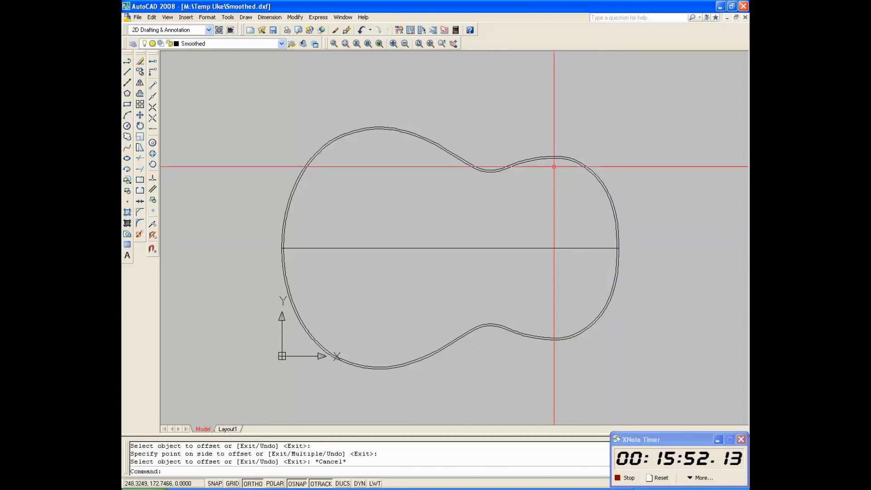
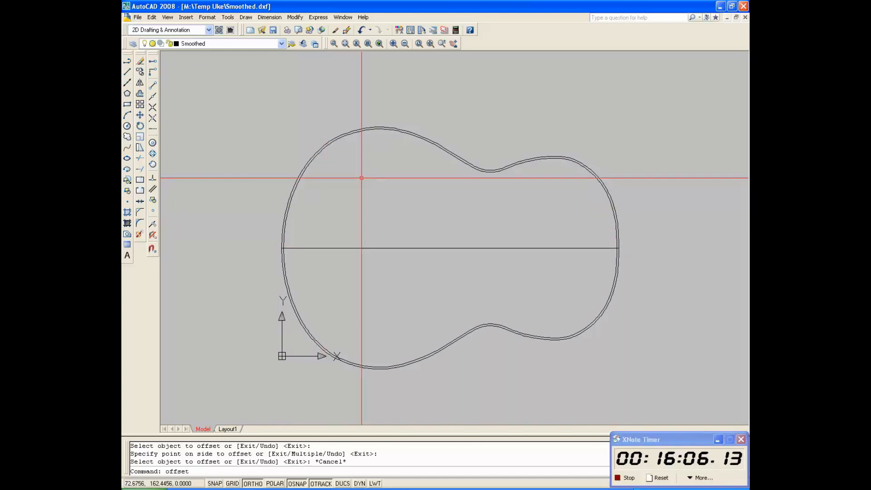
key(Return)
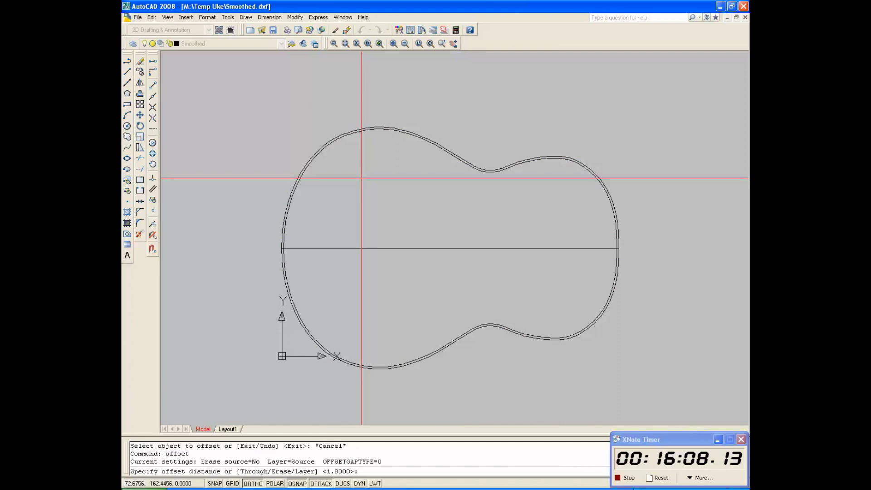
key(Return)
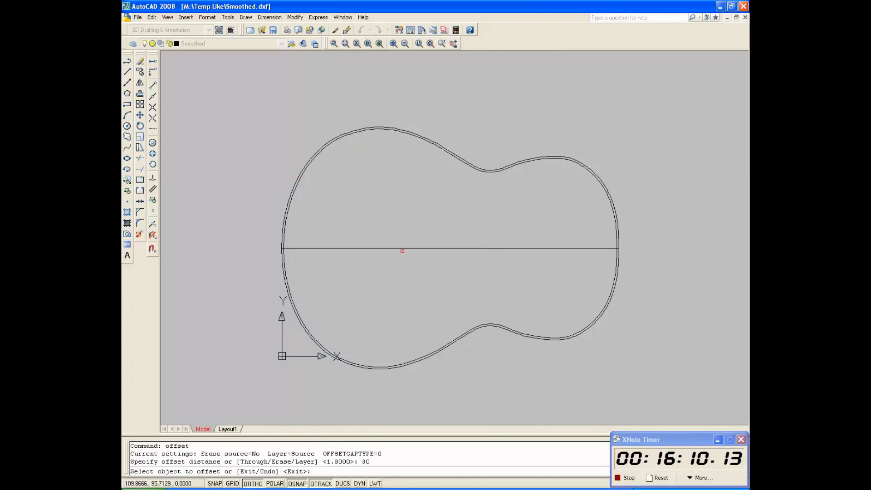
click(405, 247)
click(409, 195)
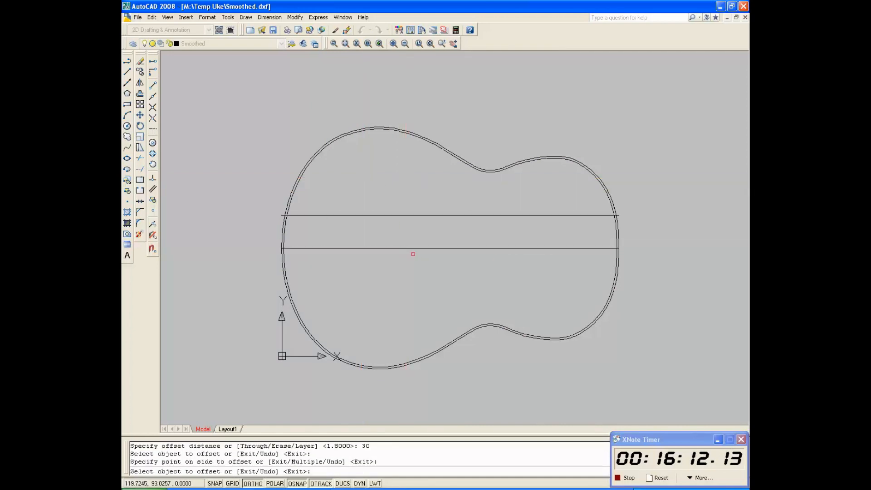
click(415, 248)
click(421, 285)
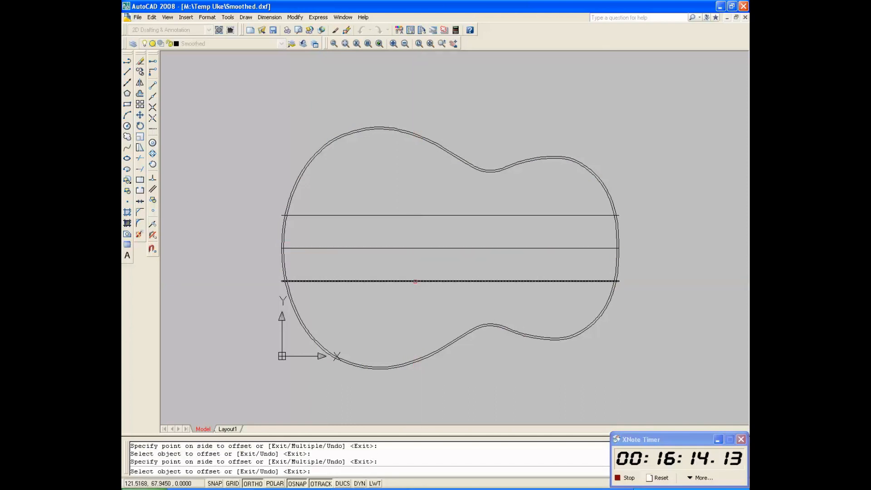
key(Escape)
- Draw a polyline block at the wide end, extending 40 inward from the inner outline and spanning between the two offset lines
click(127, 62)
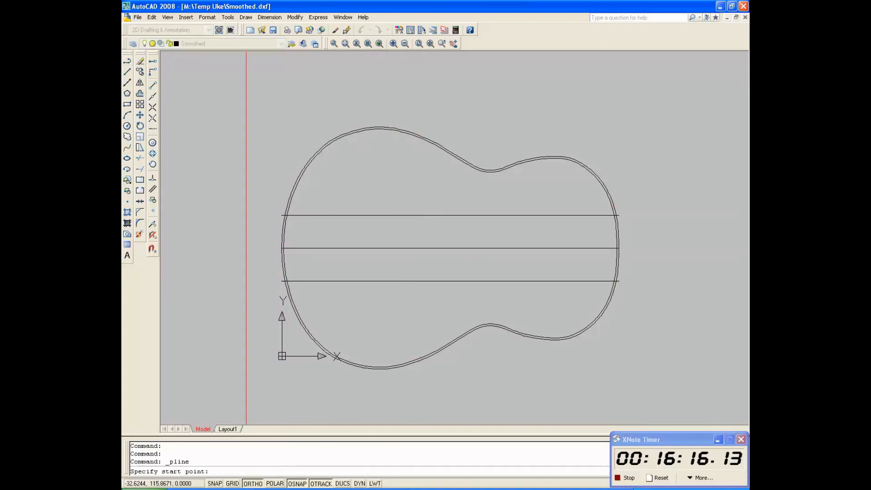
scroll(311, 250, up, 4)
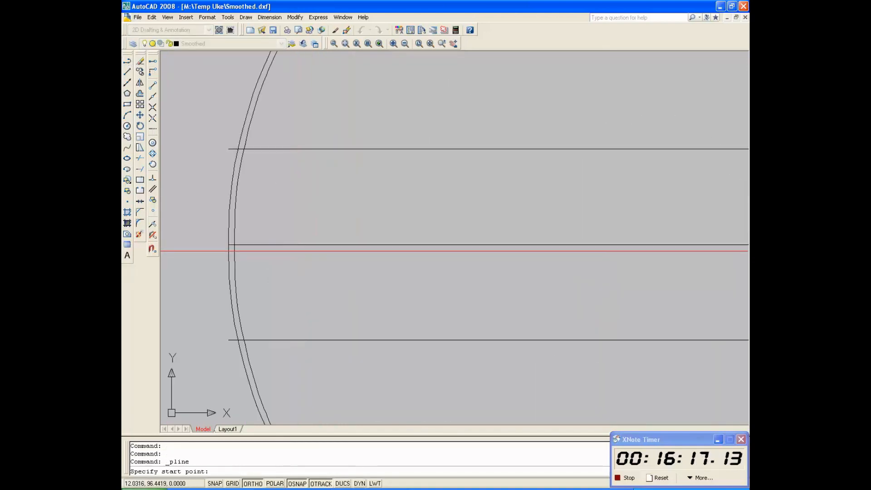
click(243, 148)
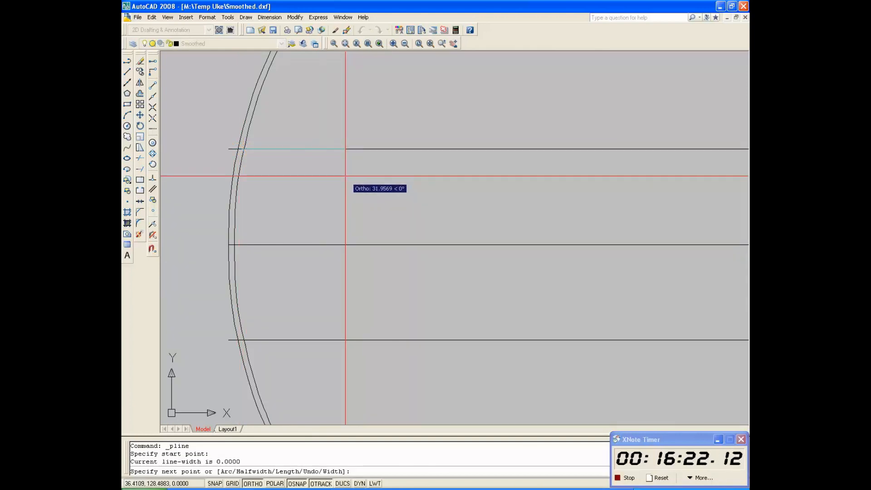
text(40)
key(Return)
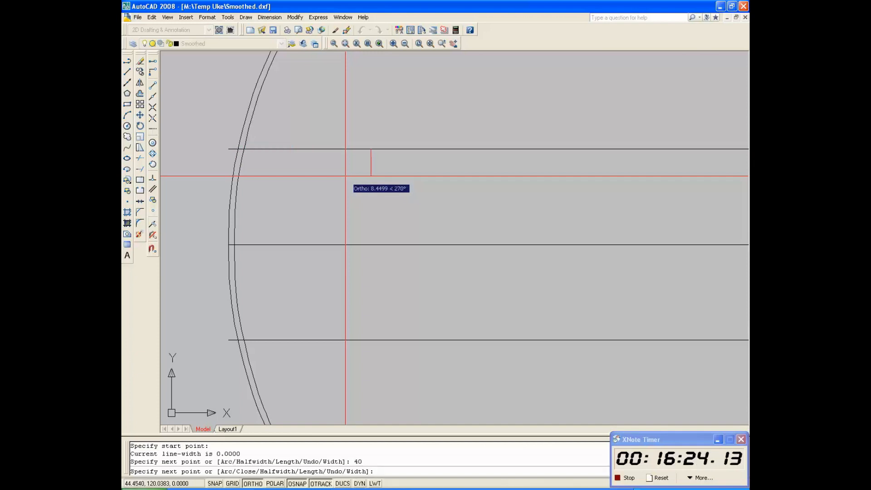
click(152, 178)
click(371, 339)
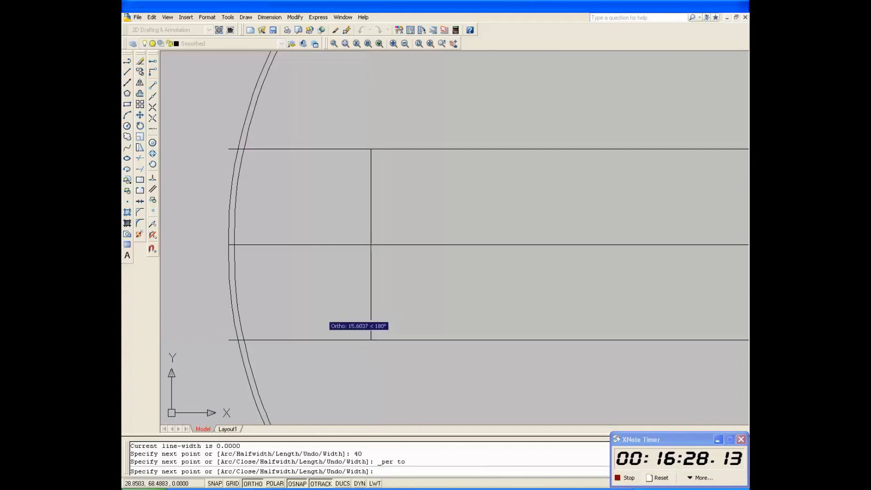
click(244, 339)
key(Return)
- Draw a matching polyline block at the narrow end, 40 inward from the inner outline, reaching perpendicular to the lower offset line
scroll(256, 182, down, 5)
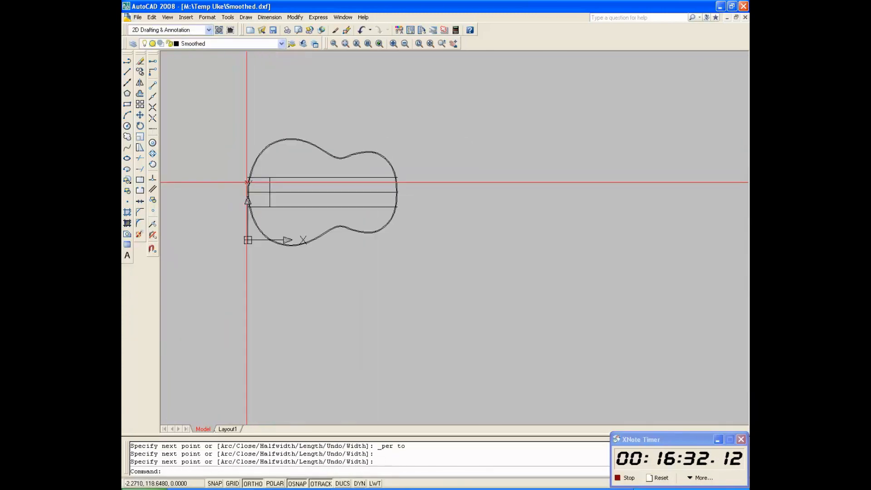
scroll(385, 184, up, 5)
key(Return)
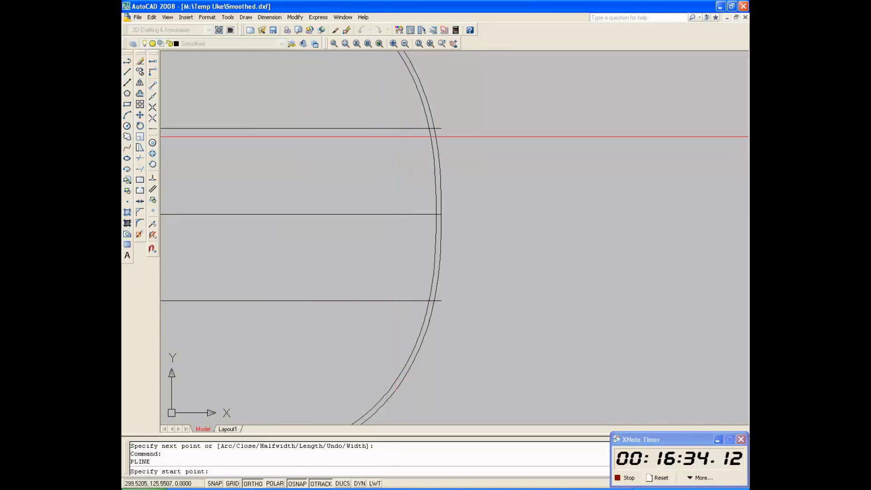
click(432, 129)
text(40)
key(Return)
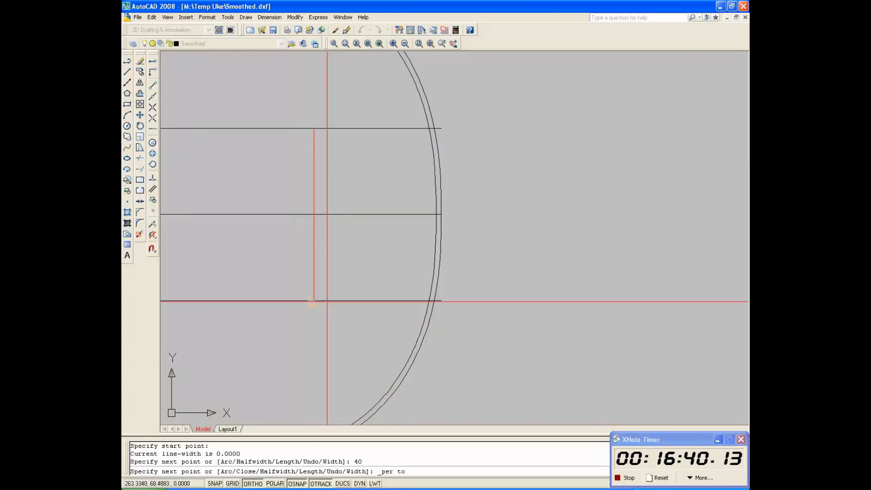
click(340, 301)
key(Return)
- Delete the two construction lines offset from the centre line, keeping the end blocks
scroll(279, 153, down, 5)
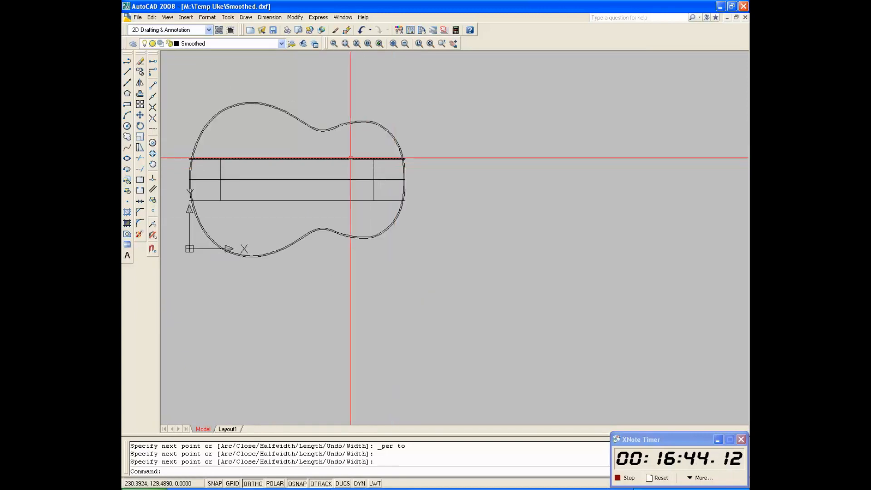
click(349, 159)
key(Delete)
click(345, 200)
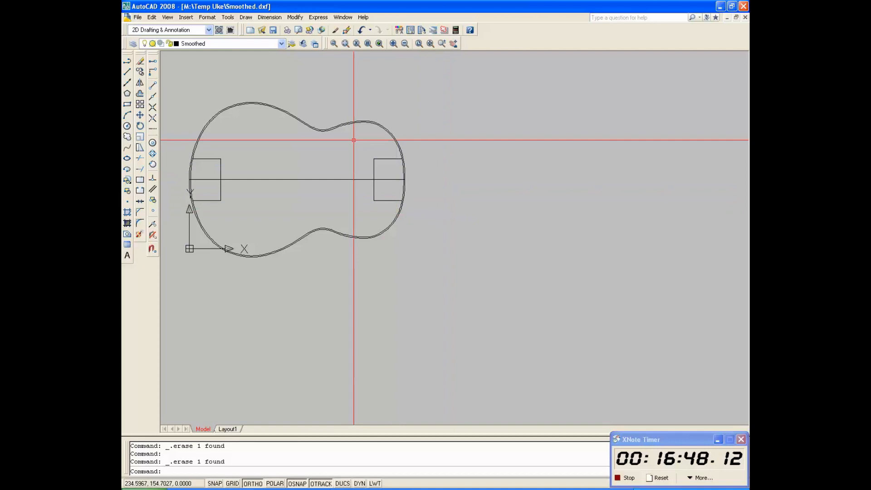
- Draw a vertical polyline from the peak of the wide bout straight down past the opposite side of the body
scroll(334, 148, up, 3)
scroll(376, 127, down, 2)
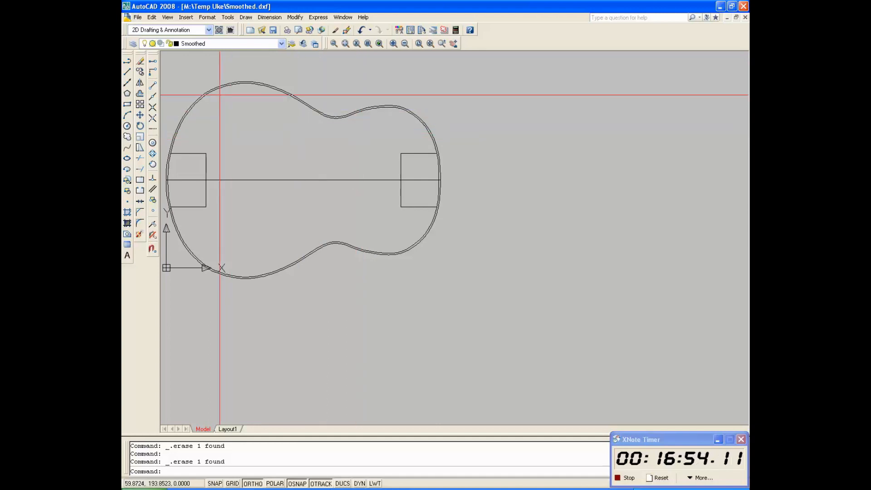
scroll(205, 68, up, 3)
scroll(212, 75, up, 2)
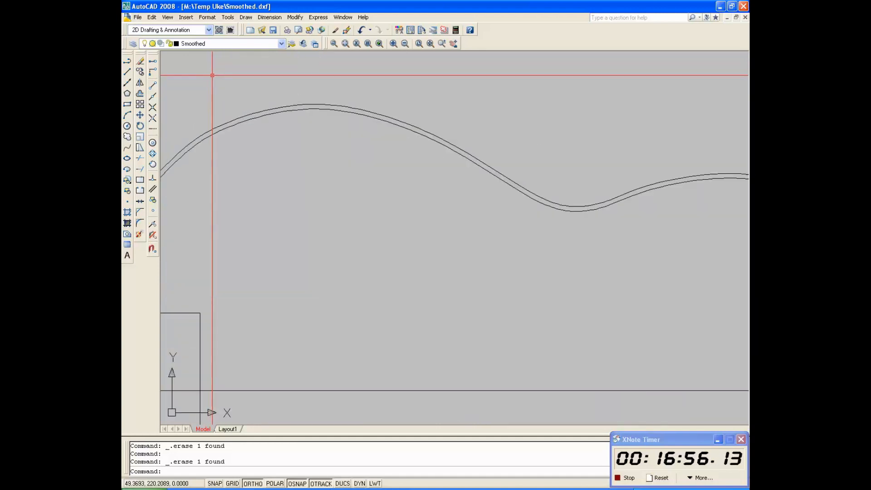
click(127, 62)
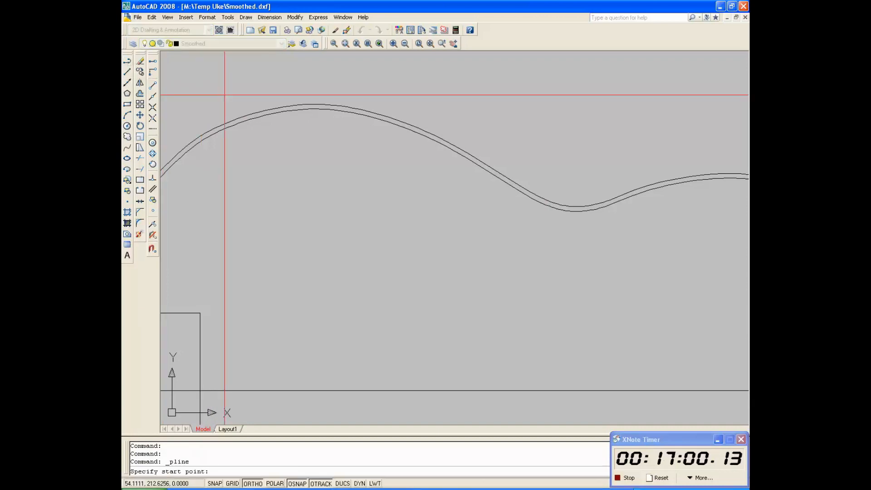
double_click(316, 105)
scroll(317, 100, down, 4)
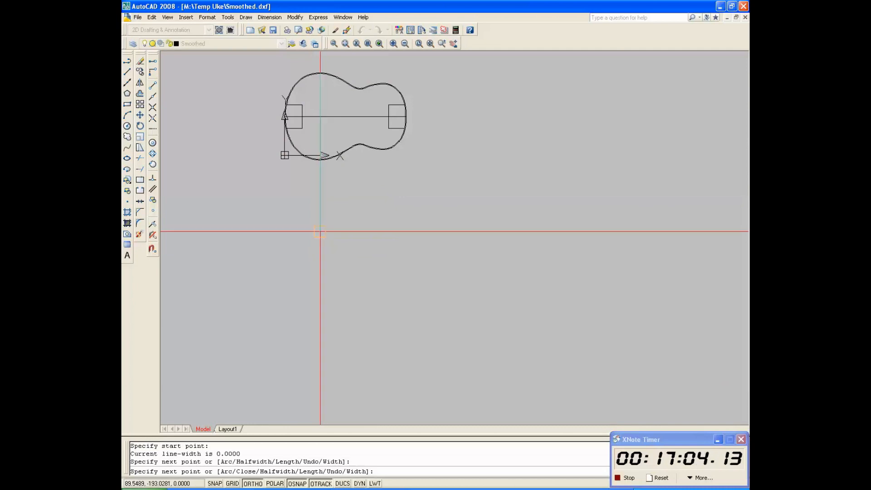
key(Return)
- Draw a vertical polyline from the midpoint of the upper waist curve straight down past the lower outline
scroll(358, 90, up, 7)
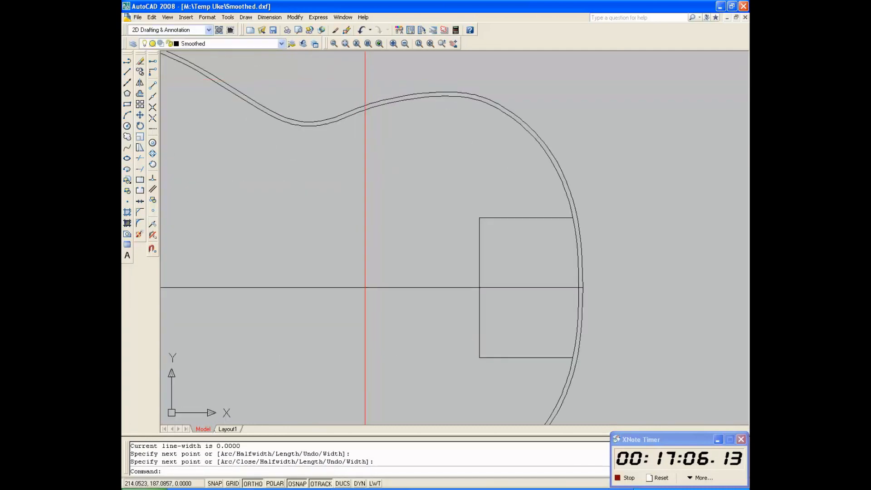
key(Return)
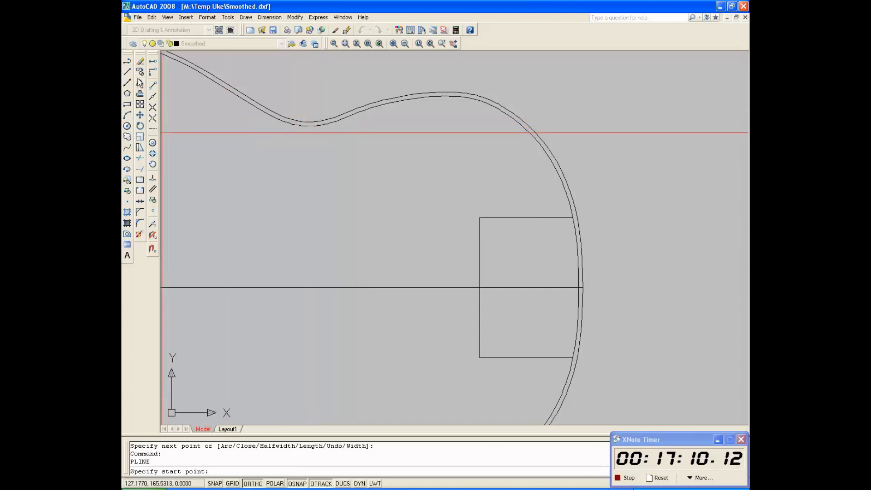
click(310, 122)
scroll(313, 111, down, 5)
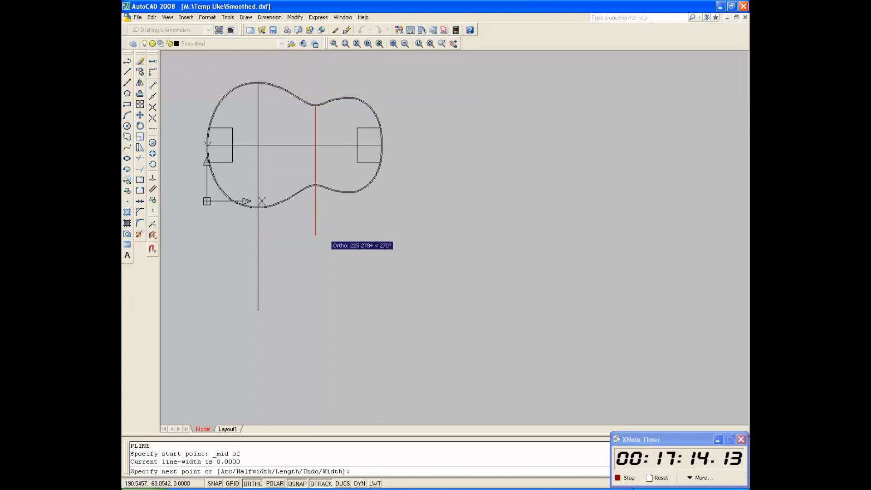
click(321, 253)
key(Return)
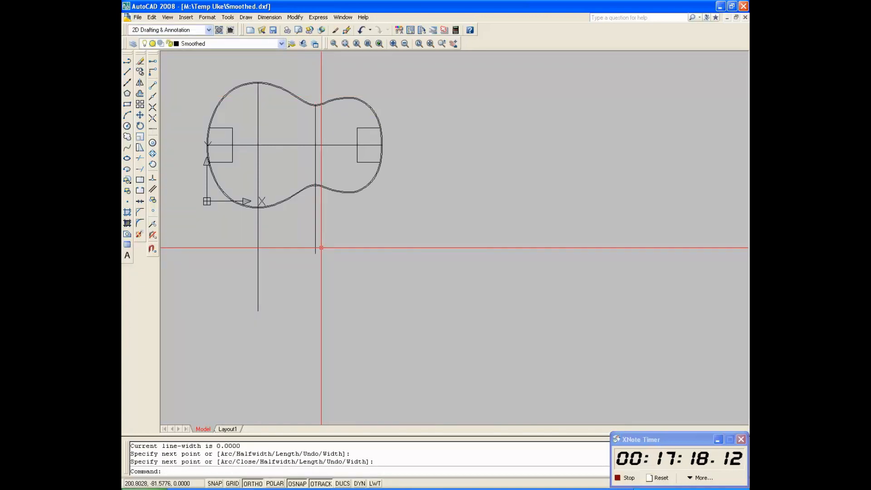
- Move both vertical lines straight up so they extend beyond the body outline at both ends
click(141, 116)
click(334, 241)
click(224, 350)
key(Return)
click(377, 299)
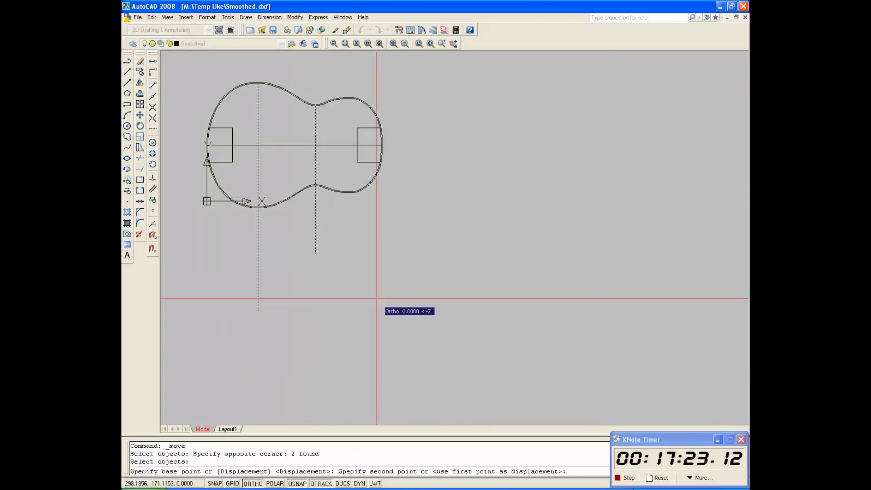
click(378, 261)
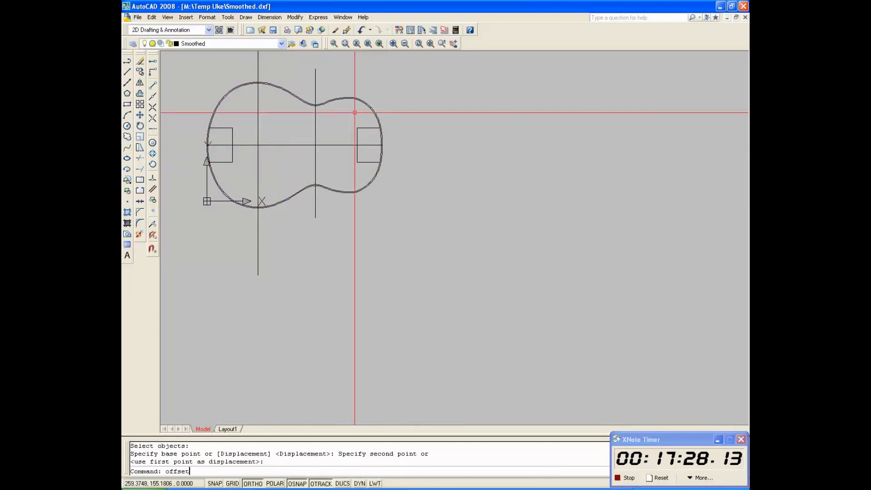
- Offset the vertical line through the wide bout by 30 on both sides
key(Return)
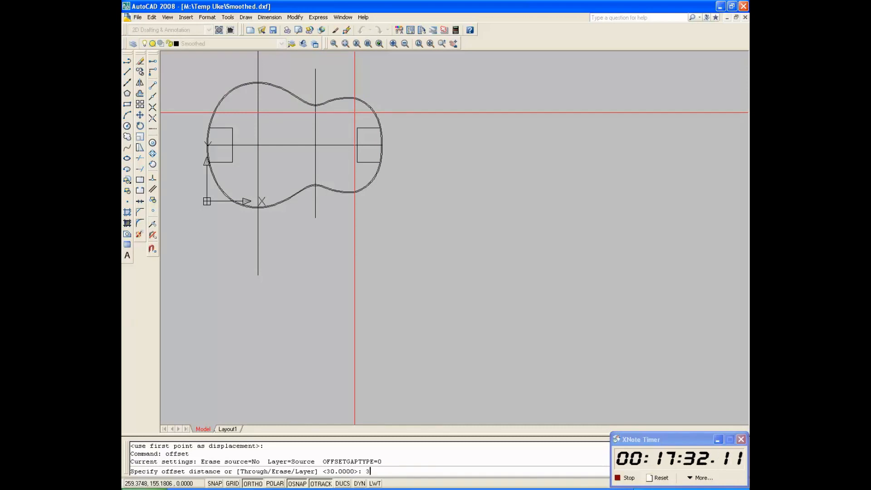
key(Return)
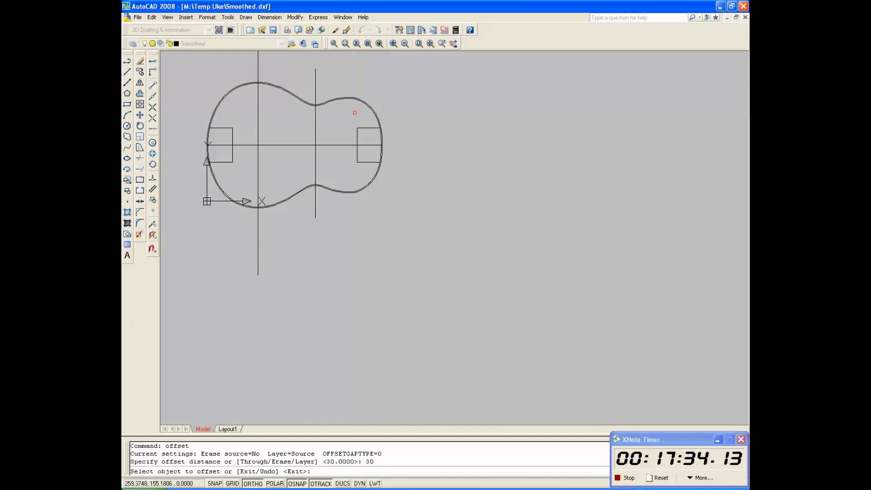
click(259, 126)
click(246, 114)
click(256, 109)
click(272, 110)
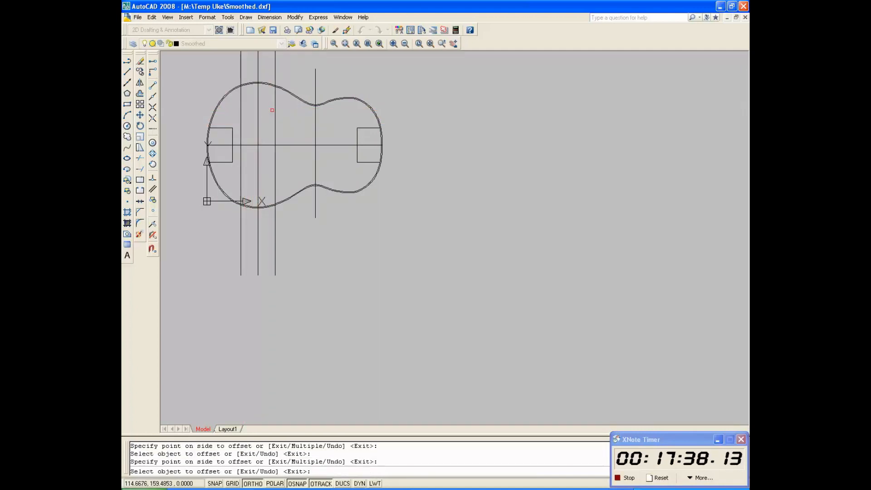
key(Escape)
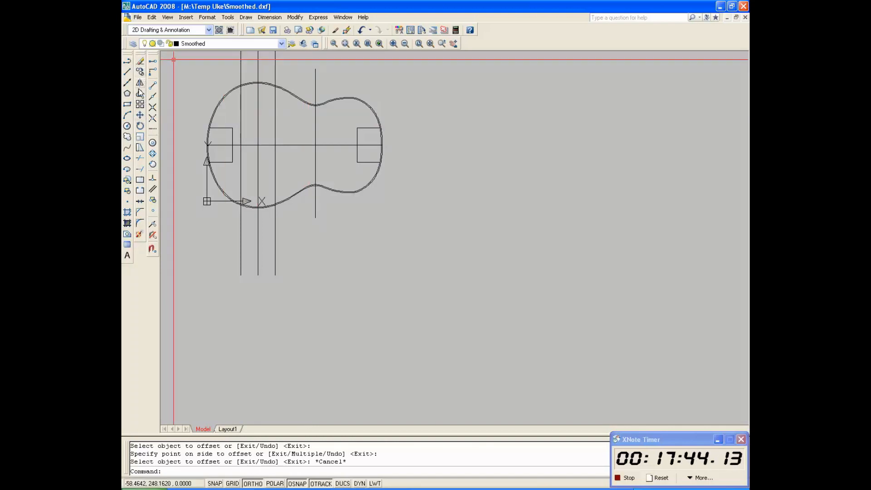
- Copy the vertical waist line 20 toward the wide bout
click(140, 116)
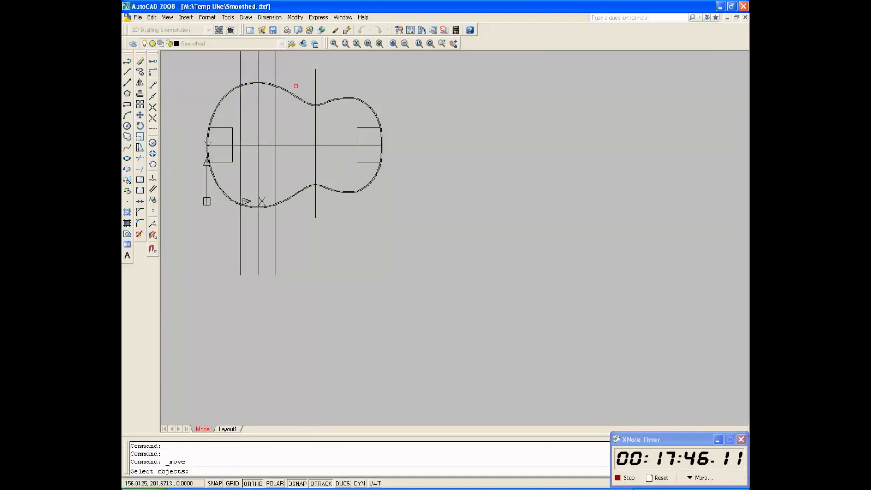
key(Escape)
click(144, 72)
key(Return)
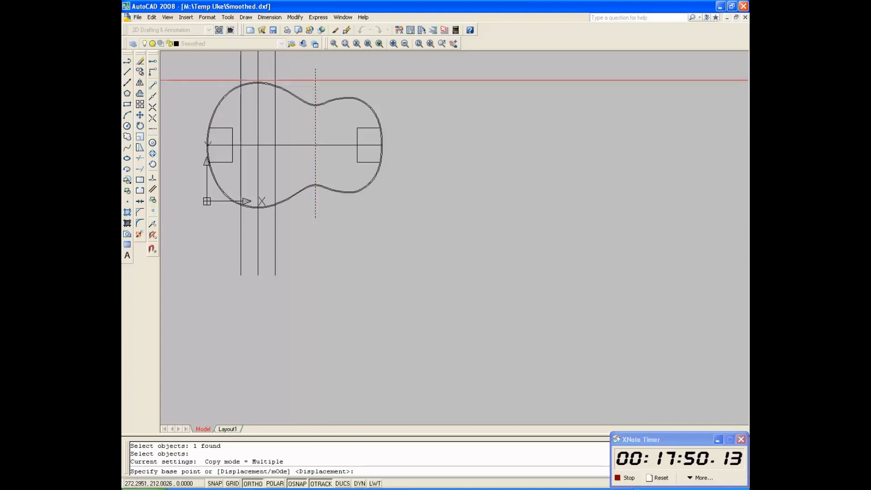
click(476, 85)
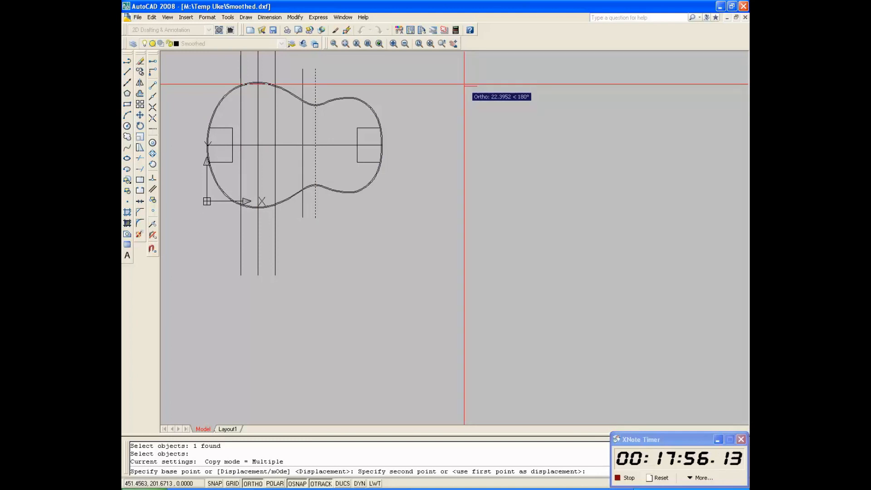
key(Return)
key(Escape)
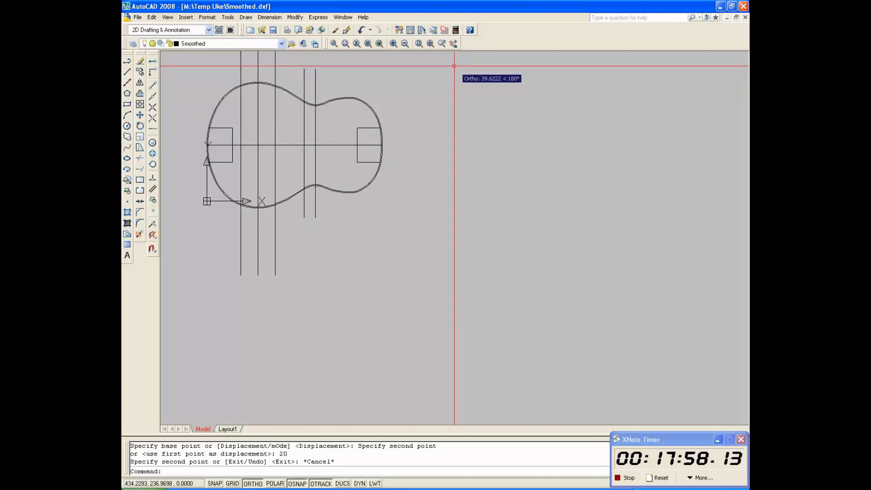
- Copy the vertical line at the waist's narrowest point 70 toward the narrow bout
click(139, 72)
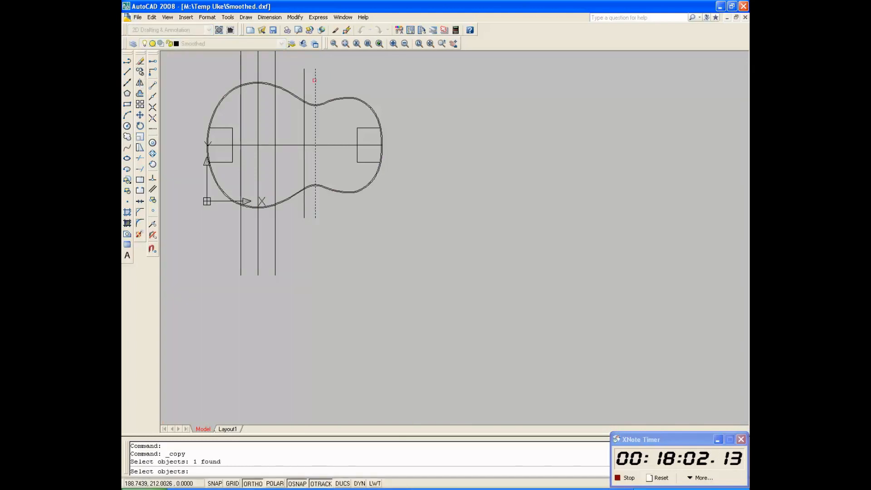
key(Return)
click(340, 71)
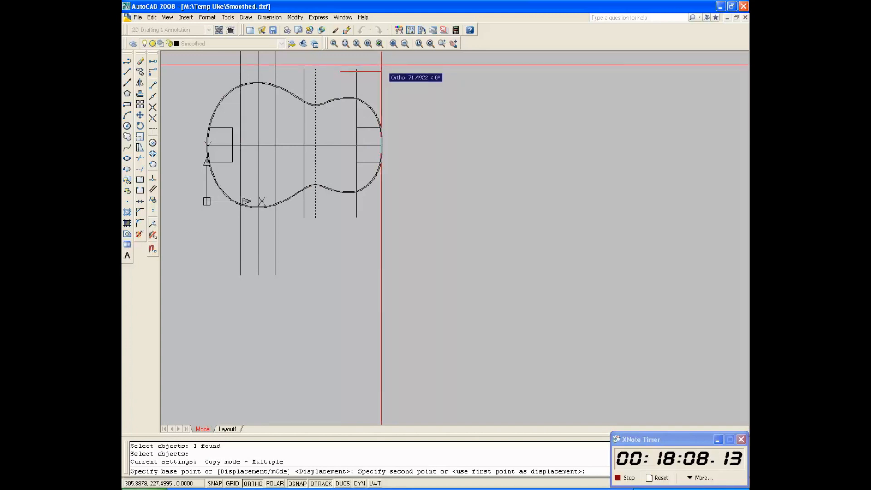
key(Return)
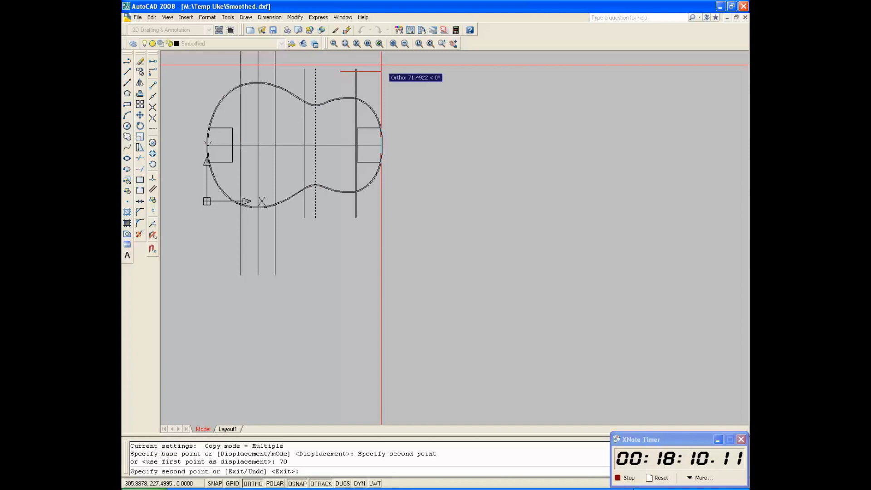
key(Return)
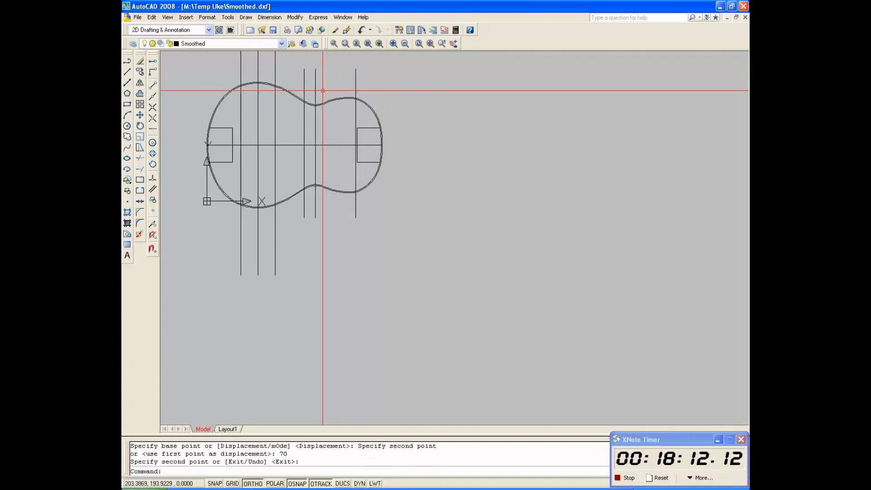
- Draw a polyline block inside the upper wide bout between the two outer vertical lines, 25 down from the inner outline, across and back up
scroll(271, 62, up, 5)
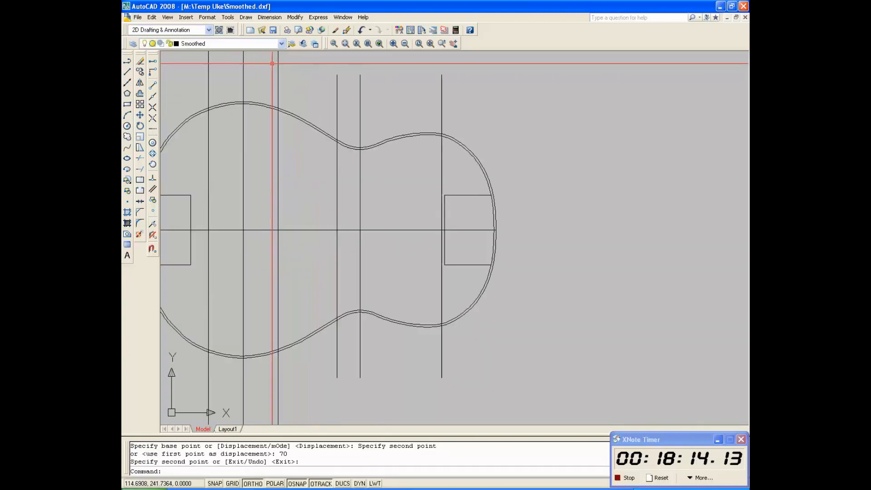
click(127, 63)
scroll(177, 131, up, 9)
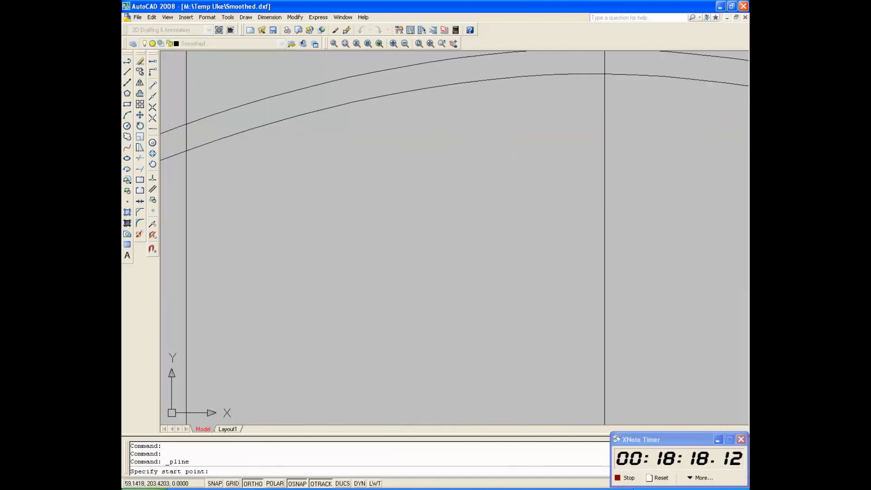
click(187, 150)
scroll(187, 150, down, 5)
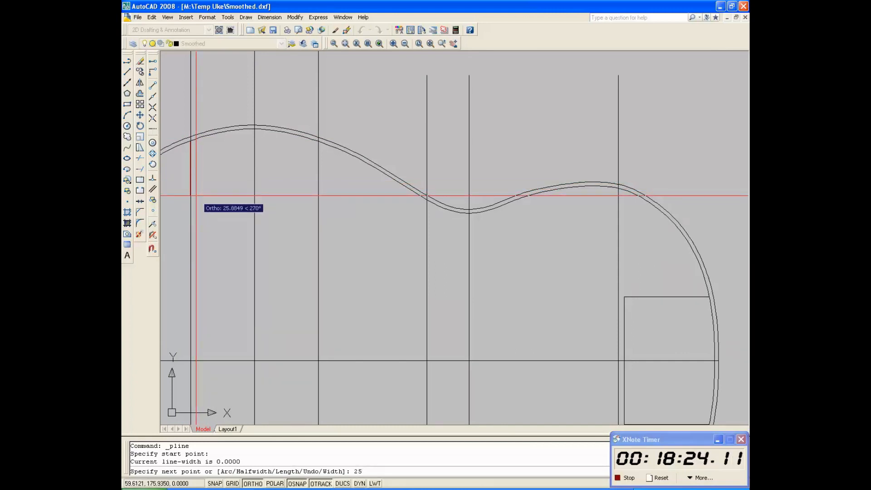
key(Return)
click(152, 178)
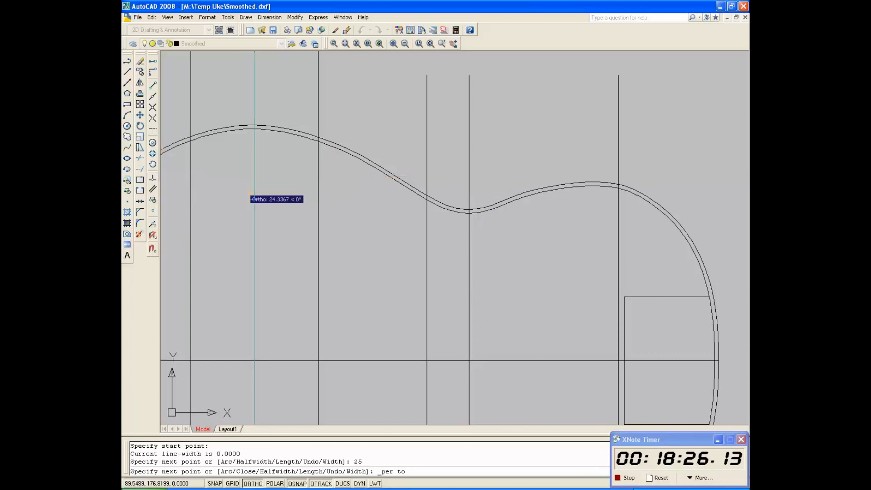
click(317, 194)
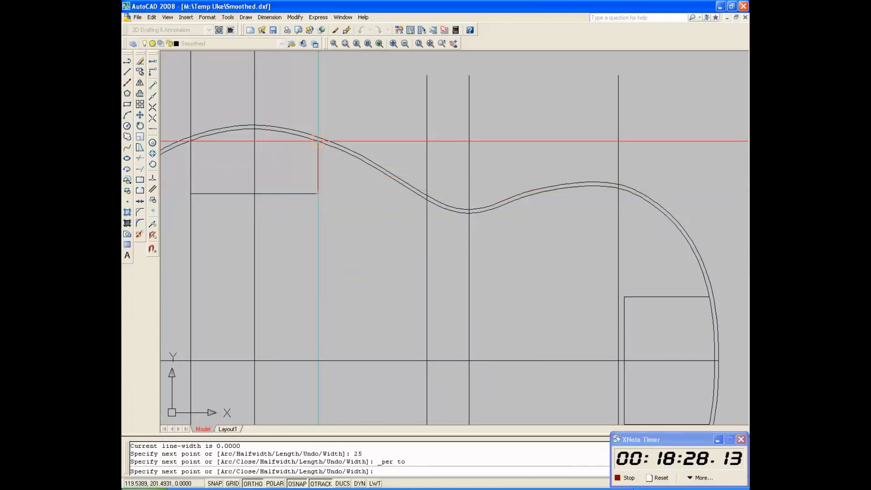
scroll(318, 141, up, 5)
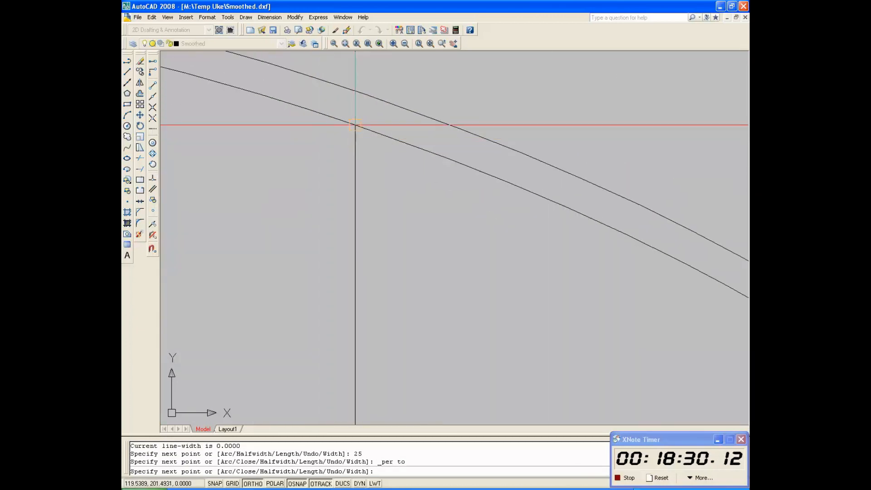
click(356, 125)
key(Return)
- Draw a matching polyline block inside the lower wide bout, 25 up from the inner outline, across to the other outer line and back down
scroll(355, 126, down, 5)
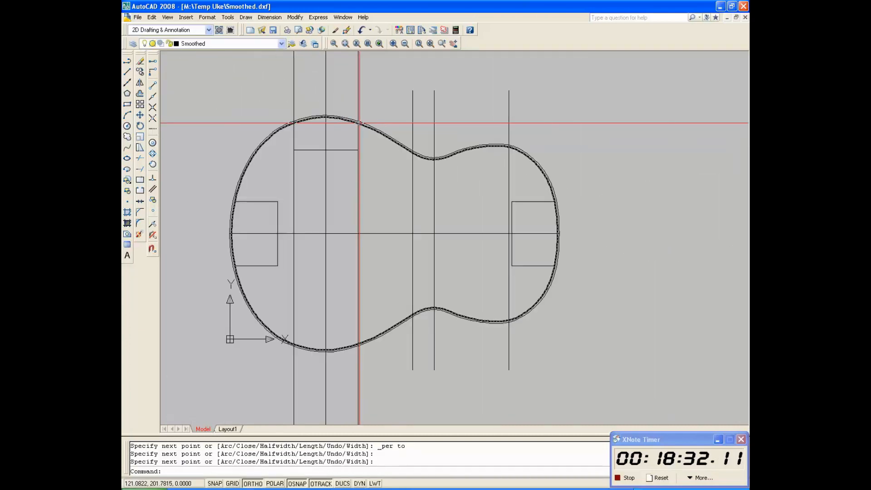
key(Return)
scroll(301, 347, up, 5)
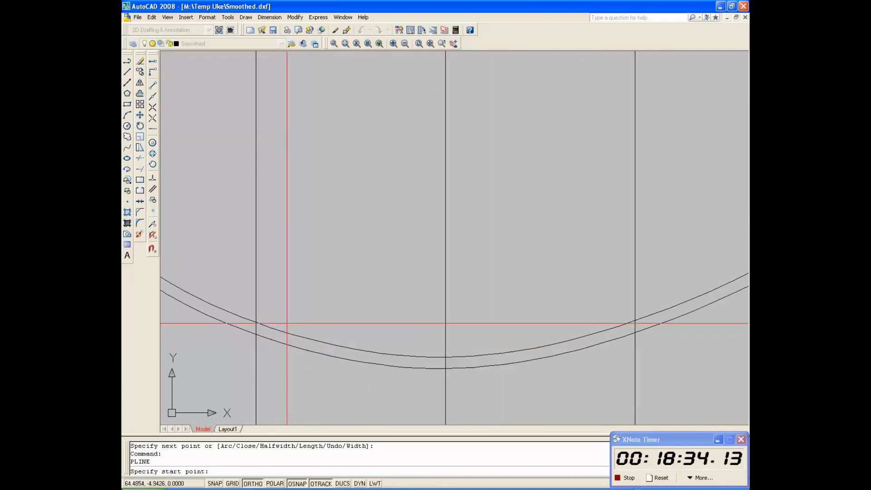
click(256, 322)
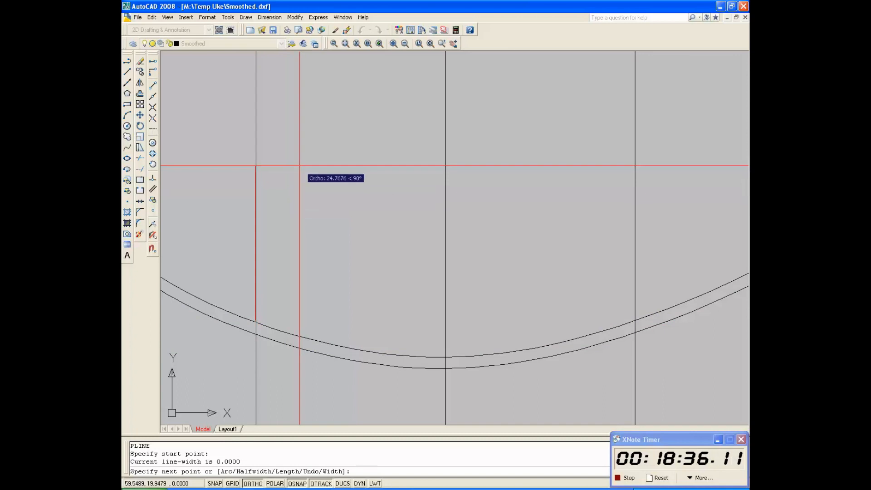
text(25)
key(Return)
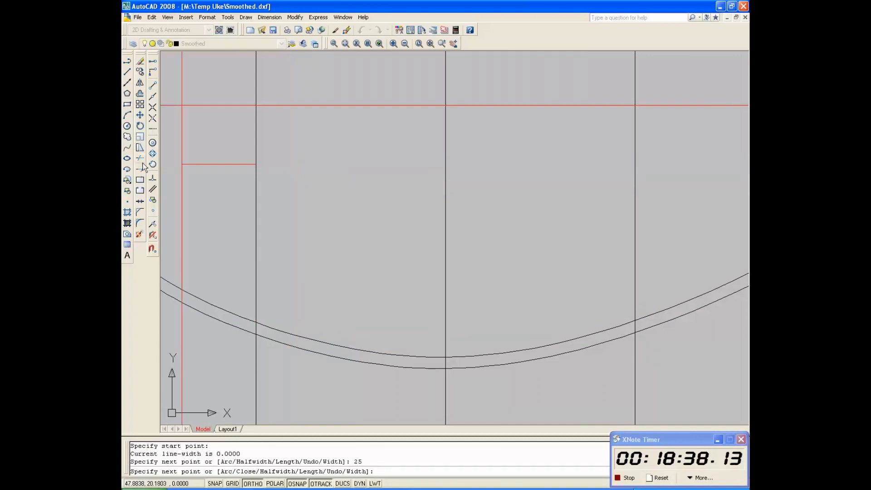
click(153, 181)
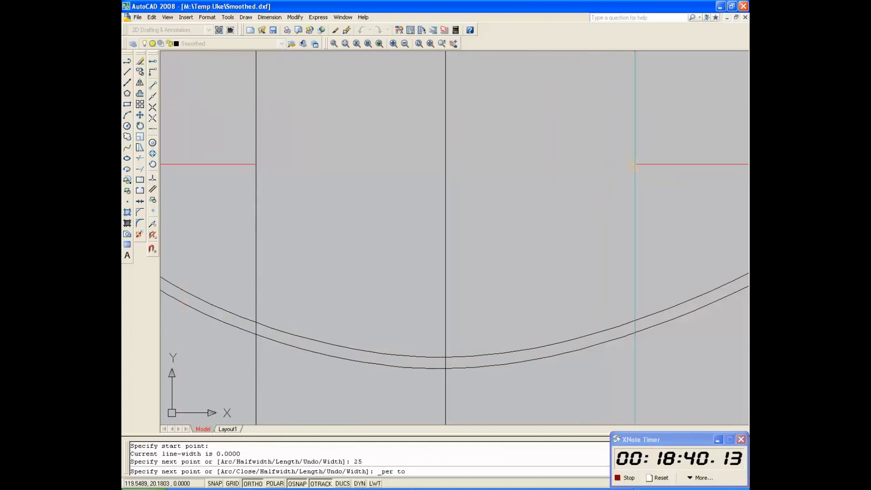
click(636, 166)
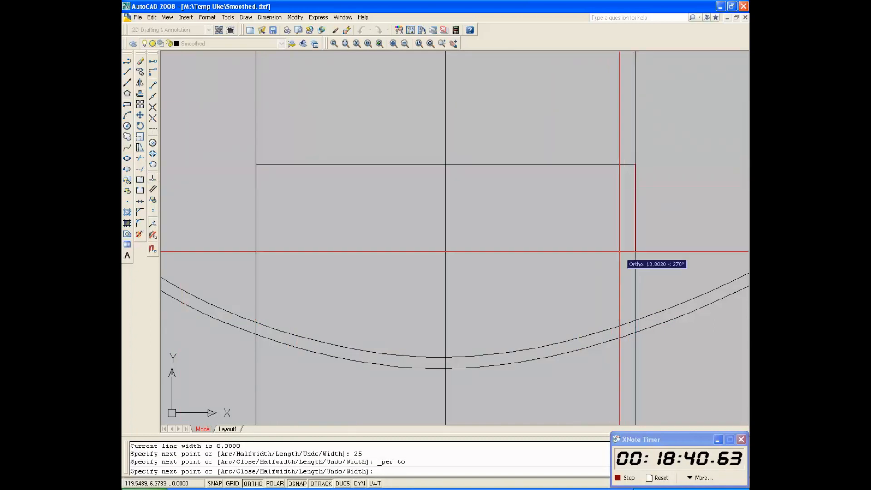
click(636, 320)
key(Return)
- Erase the three vertical construction lines through the wide bout
scroll(277, 285, down, 8)
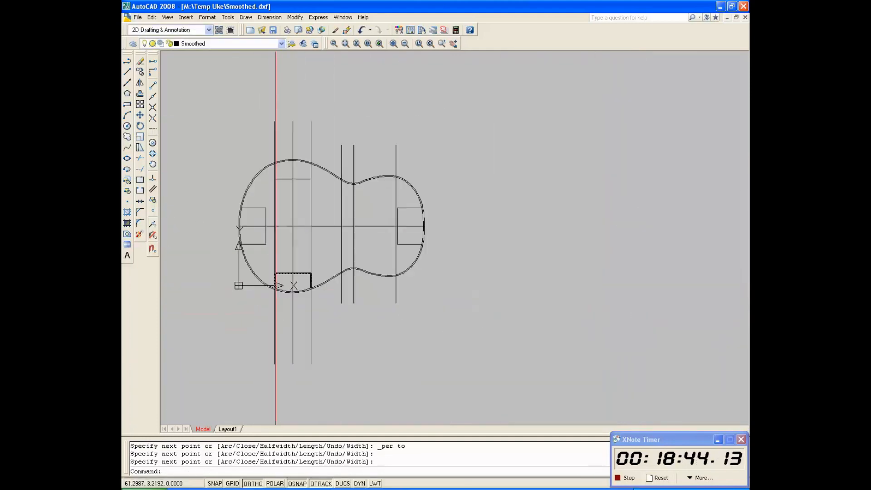
click(320, 192)
click(272, 206)
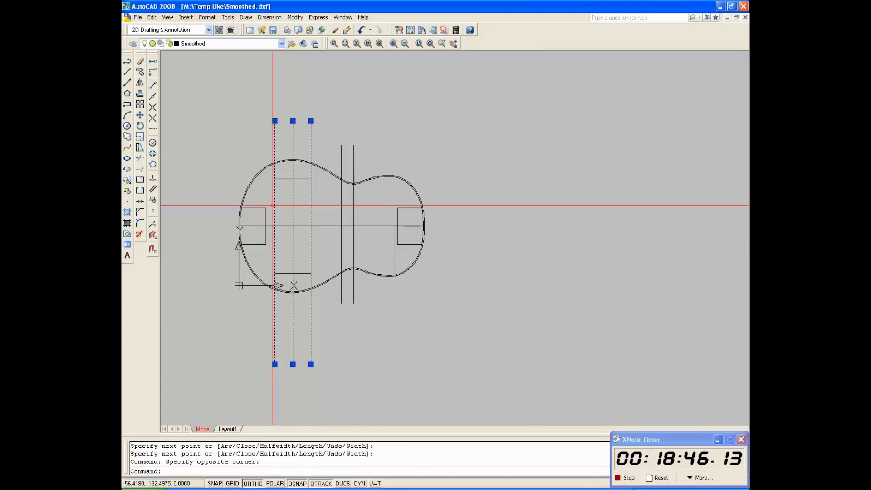
key(Delete)
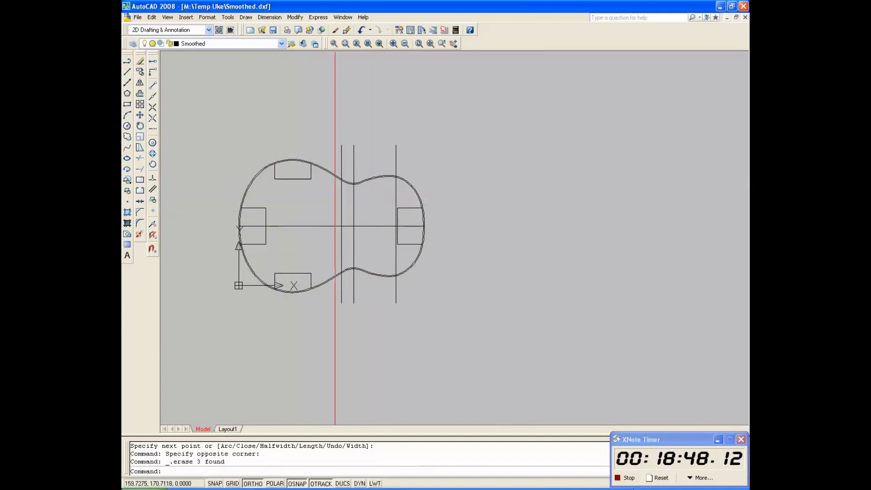
- Draw a polyline block along the upper waist, 25 down from the inner outline, across to the narrow-bout line and back up to the outline
scroll(350, 185, up, 5)
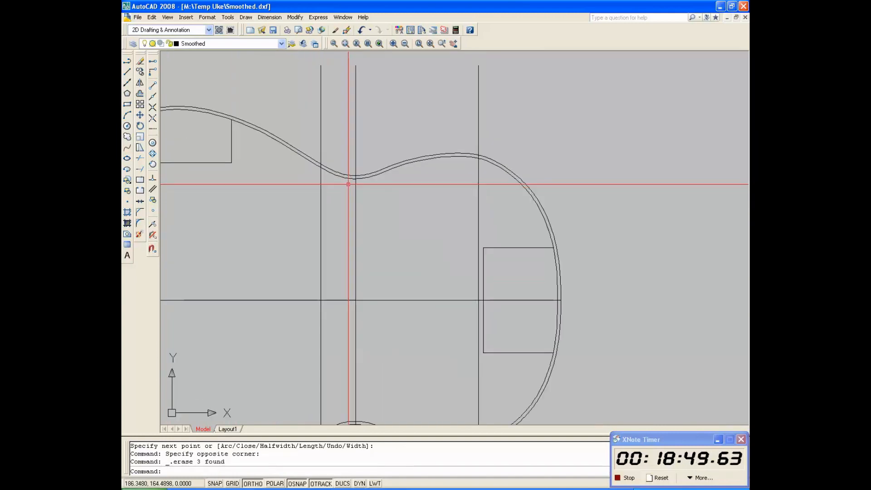
click(128, 60)
scroll(318, 157, up, 4)
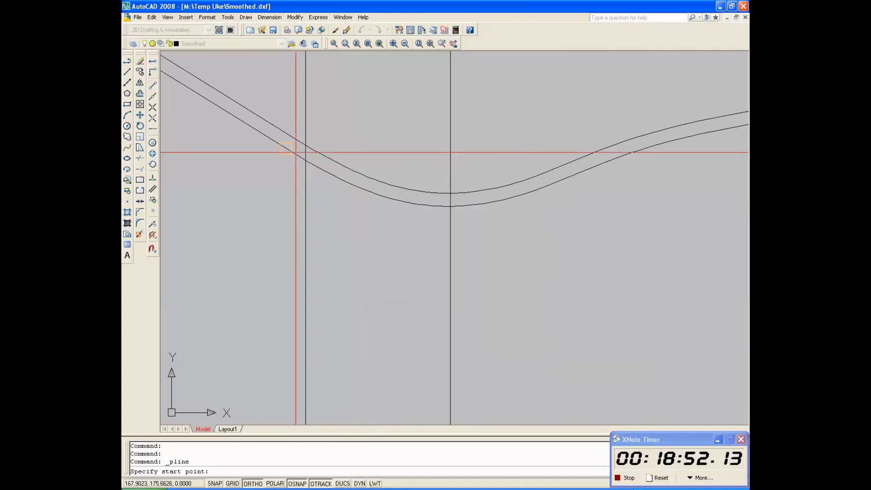
click(306, 160)
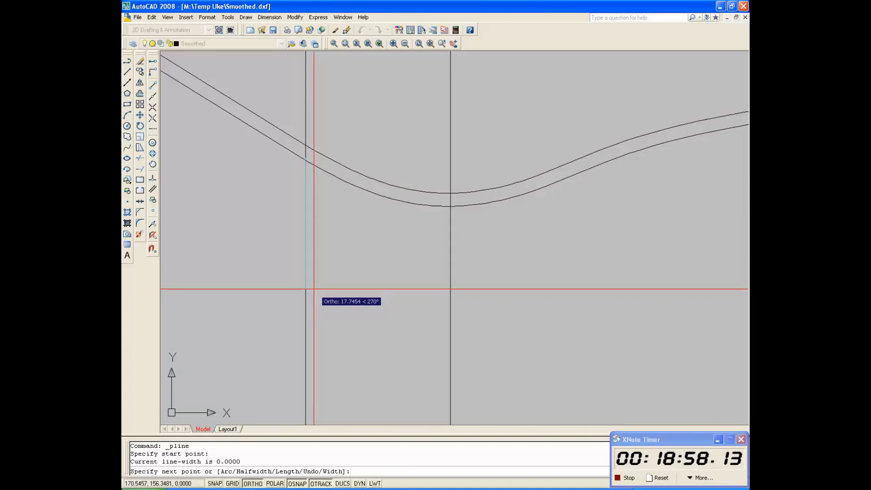
text(25)
key(Return)
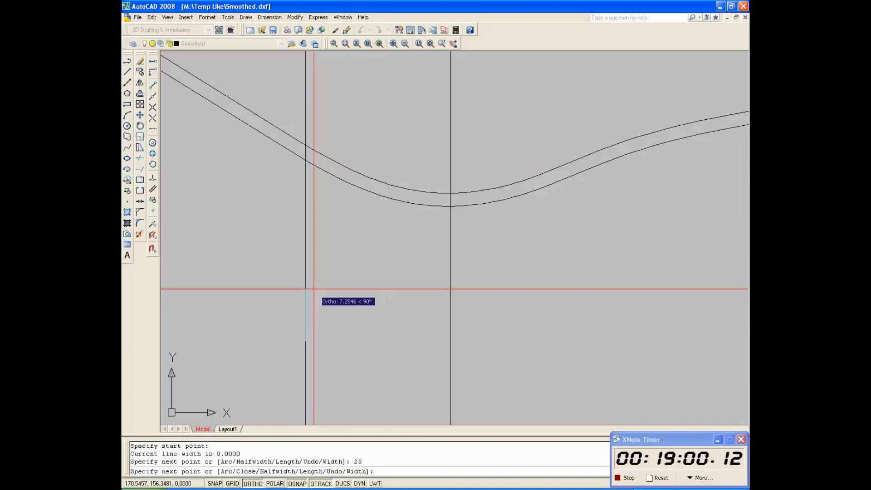
scroll(288, 249, down, 3)
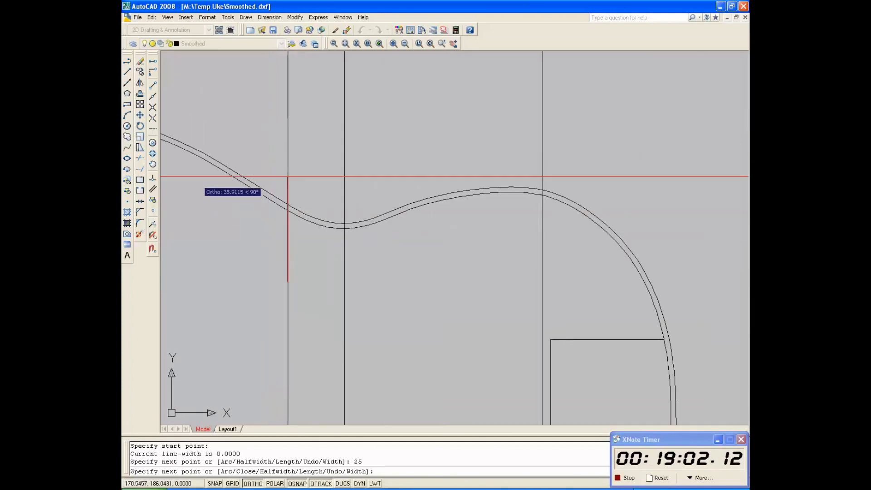
click(153, 179)
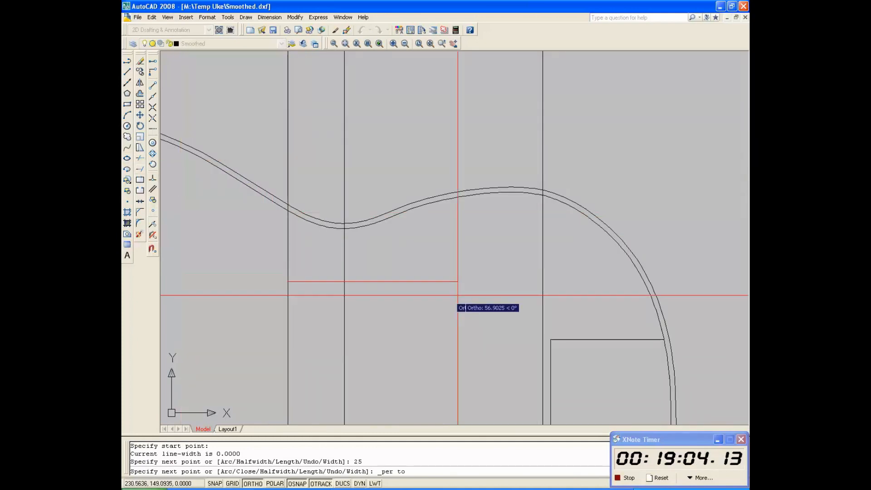
click(289, 282)
scroll(543, 219, up, 4)
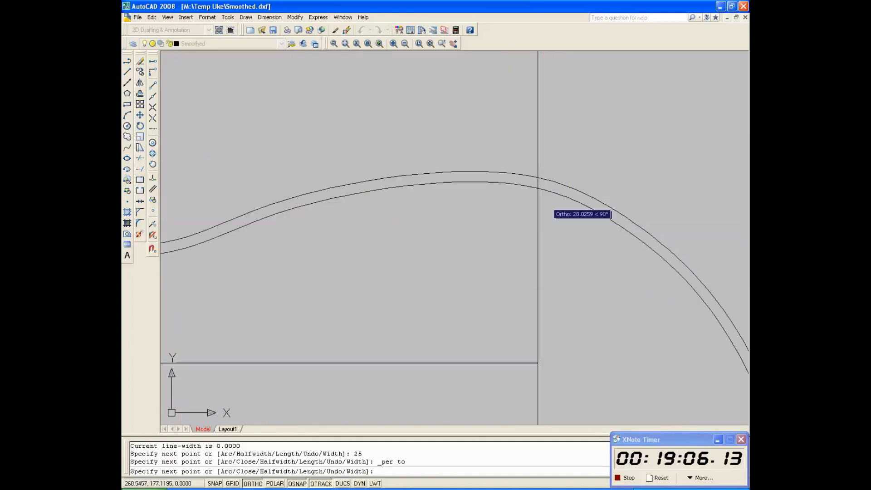
click(521, 151)
key(Return)
- Draw a matching polyline block along the lower waist, 25 up from the inner outline, across to the narrow-bout line and back down
scroll(527, 145, down, 6)
scroll(506, 249, up, 6)
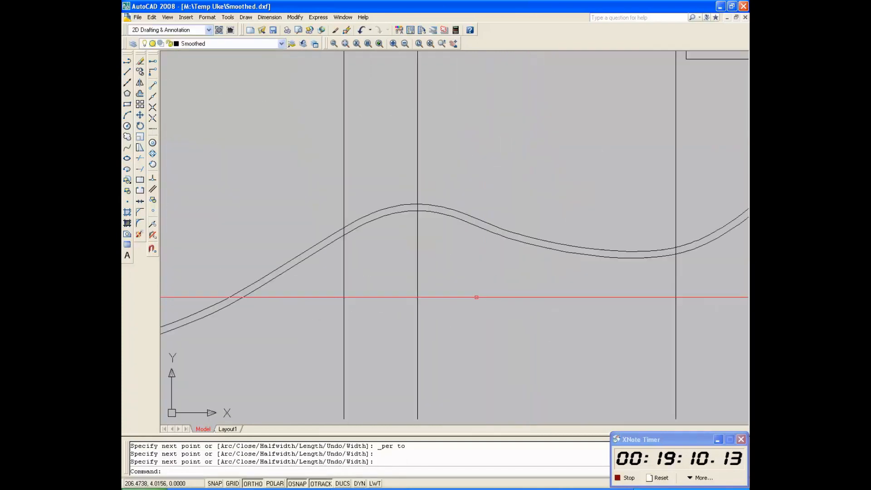
key(Return)
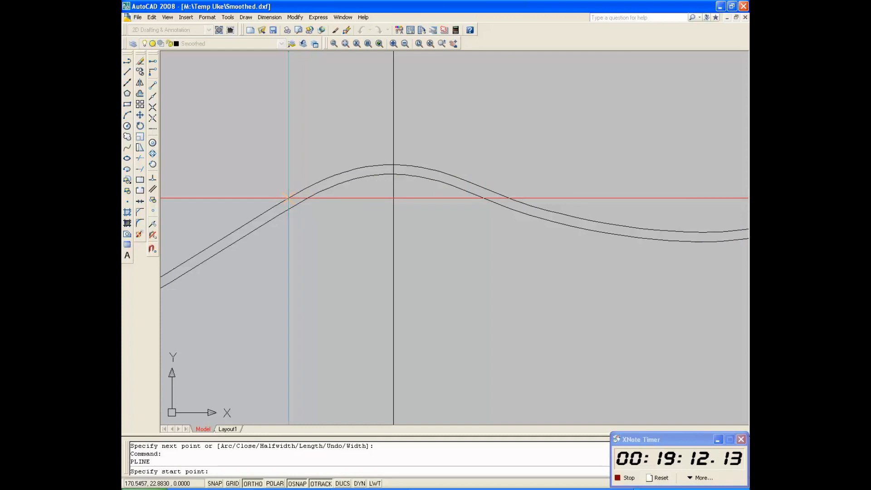
click(289, 198)
scroll(288, 198, down, 5)
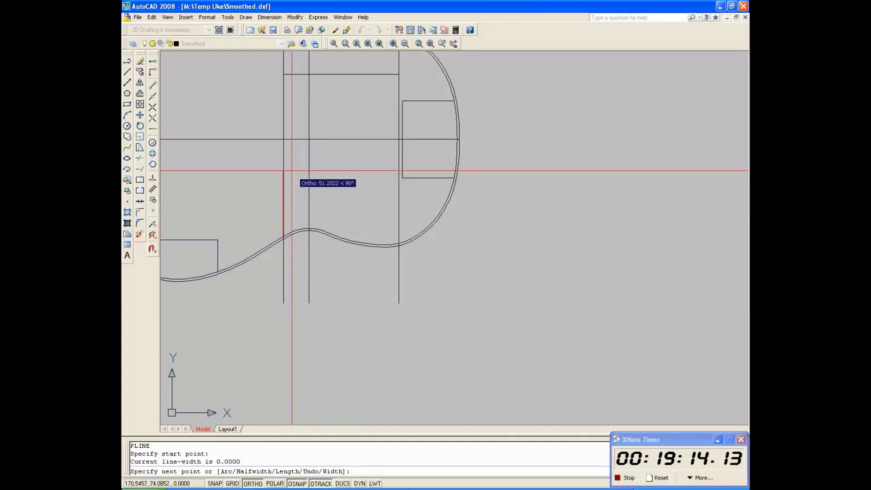
text(25)
key(Return)
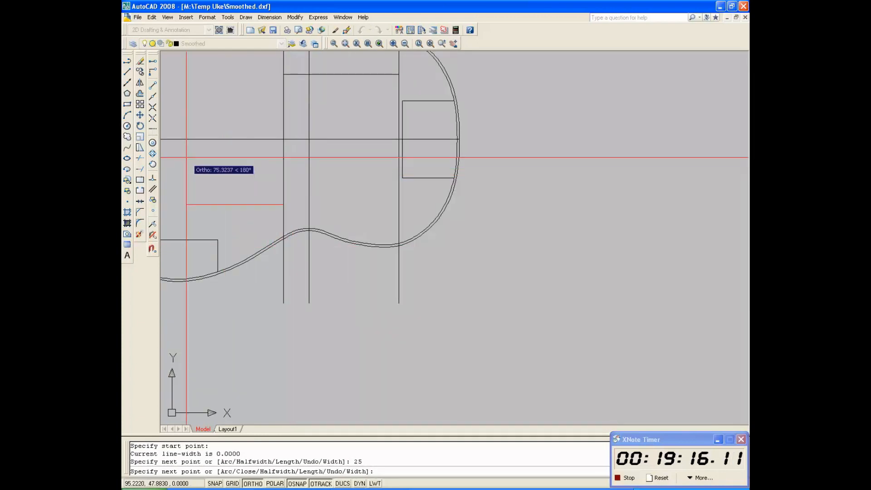
click(152, 177)
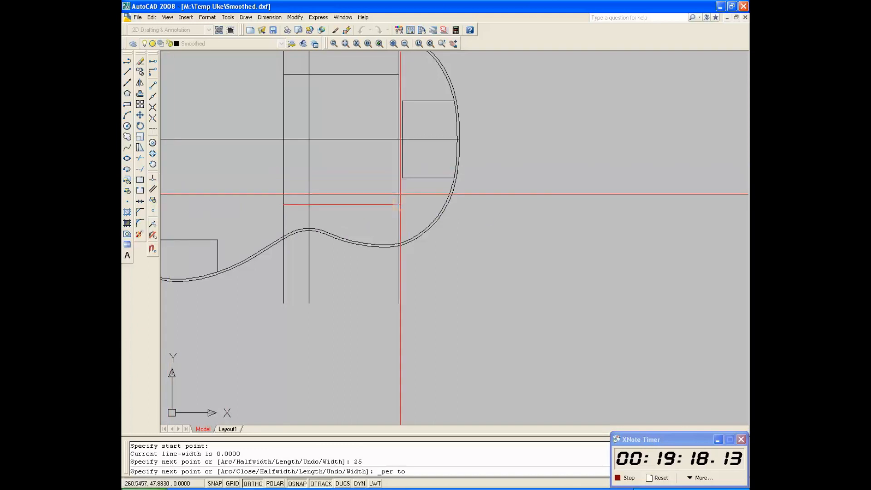
click(399, 196)
scroll(399, 244, up, 5)
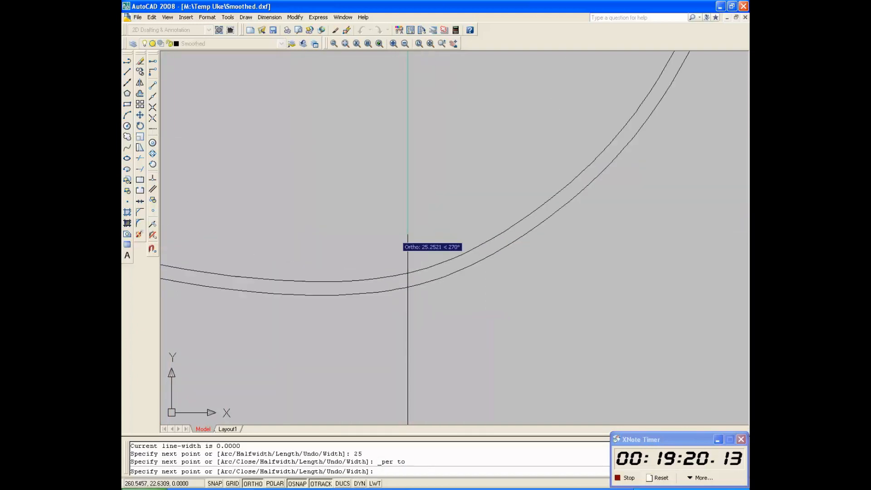
key(Return)
- Erase the three vertical construction lines through the waist and narrow bout
scroll(407, 273, down, 8)
click(414, 216)
click(340, 219)
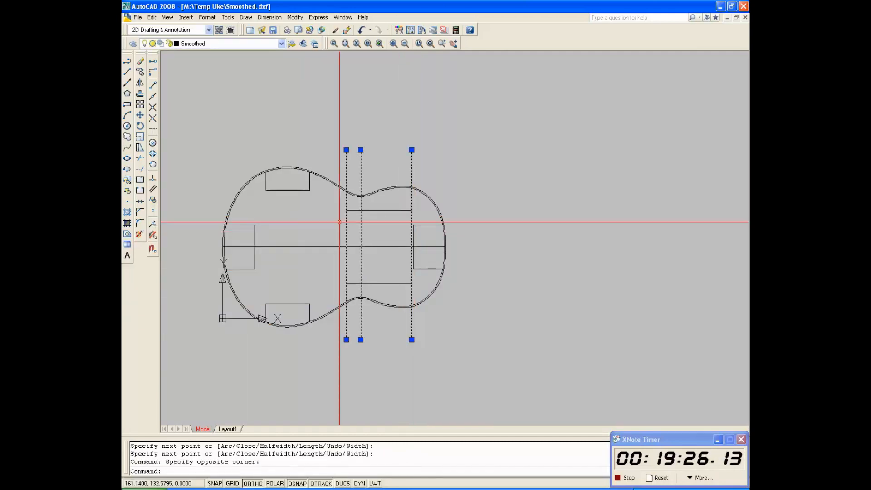
key(Delete)
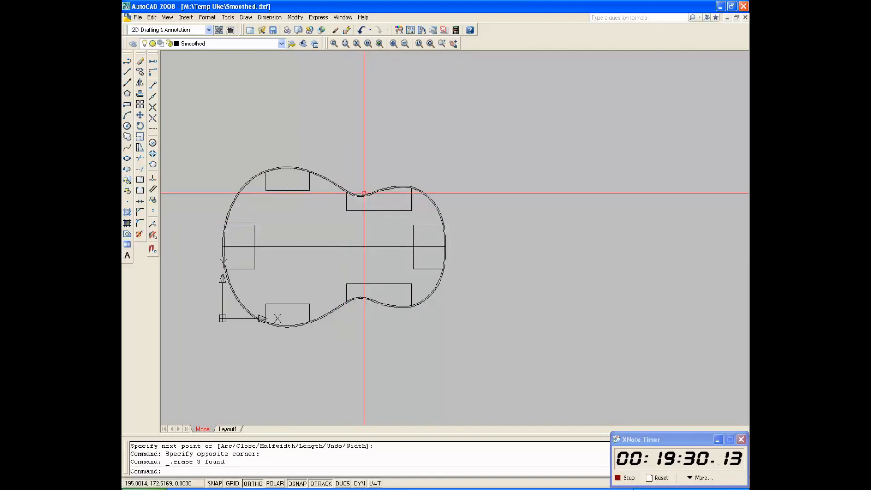
scroll(332, 178, up, 6)
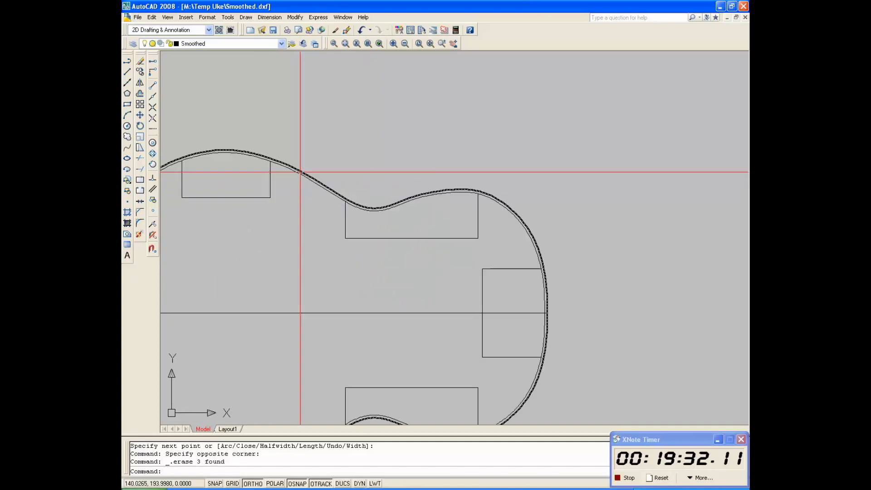
- Trim away the inner outline between the six blocks, using the blocks as cutting edges and keeping only the segments along them
scroll(358, 199, down, 6)
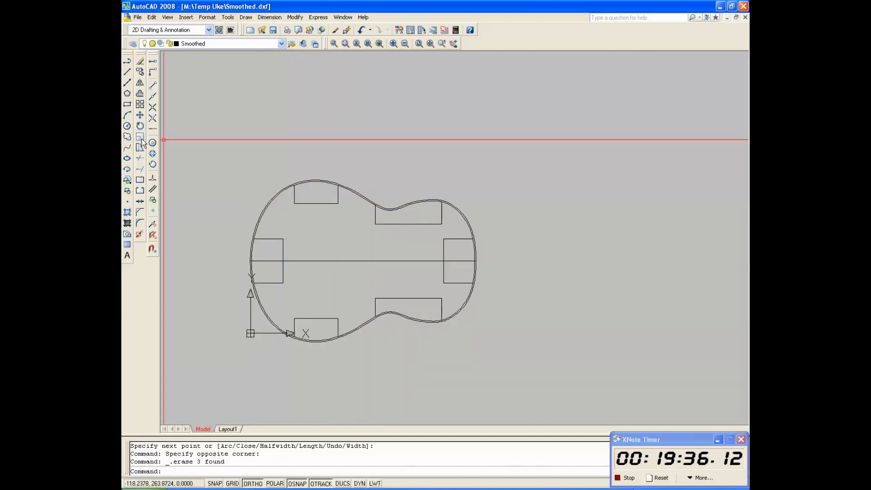
click(139, 158)
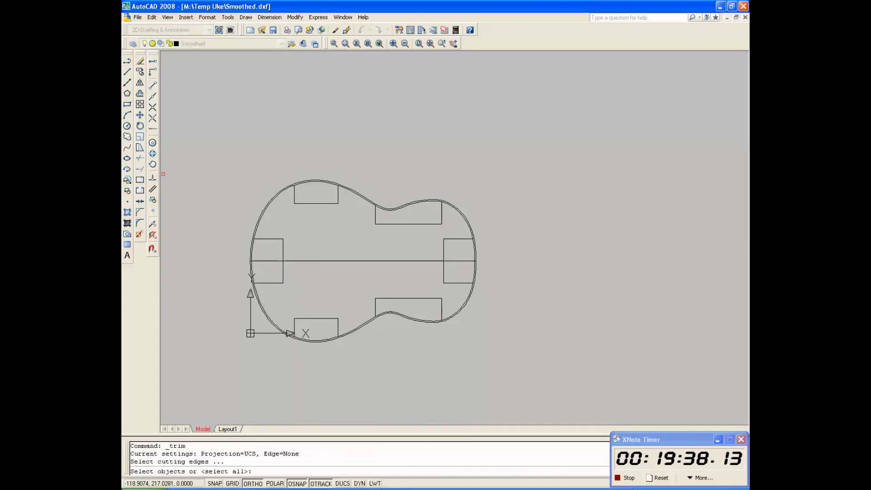
click(308, 204)
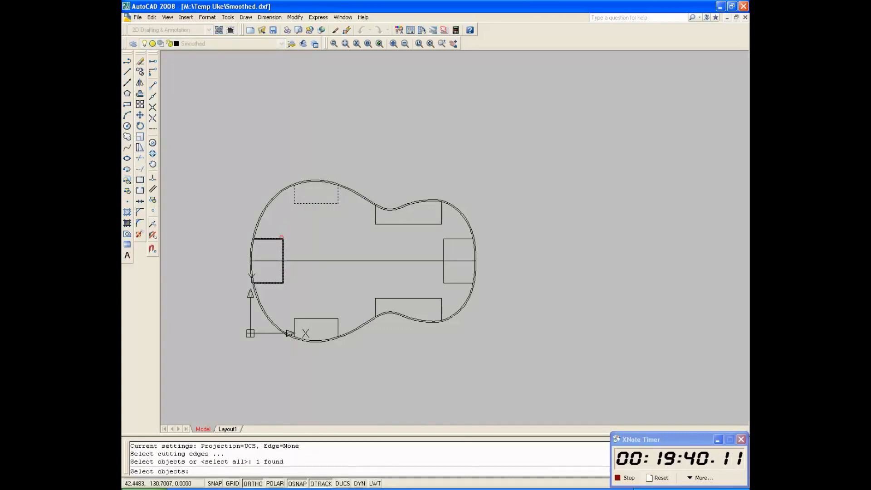
click(283, 255)
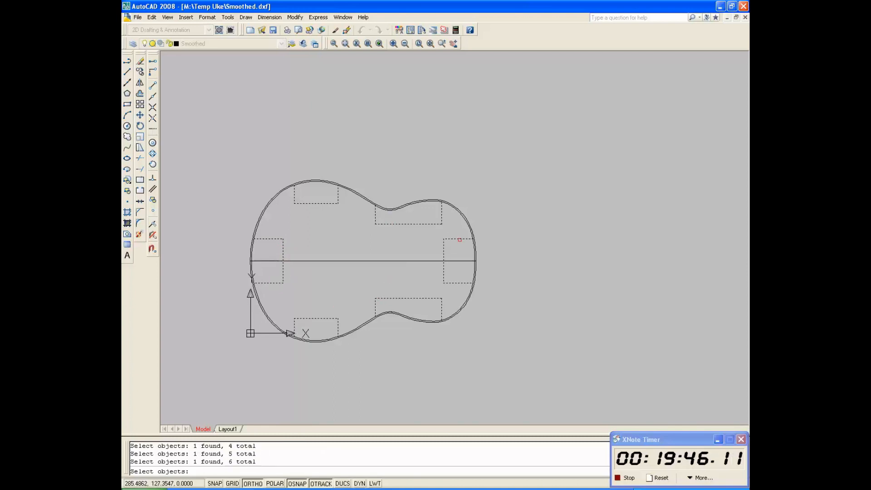
scroll(461, 224, up, 5)
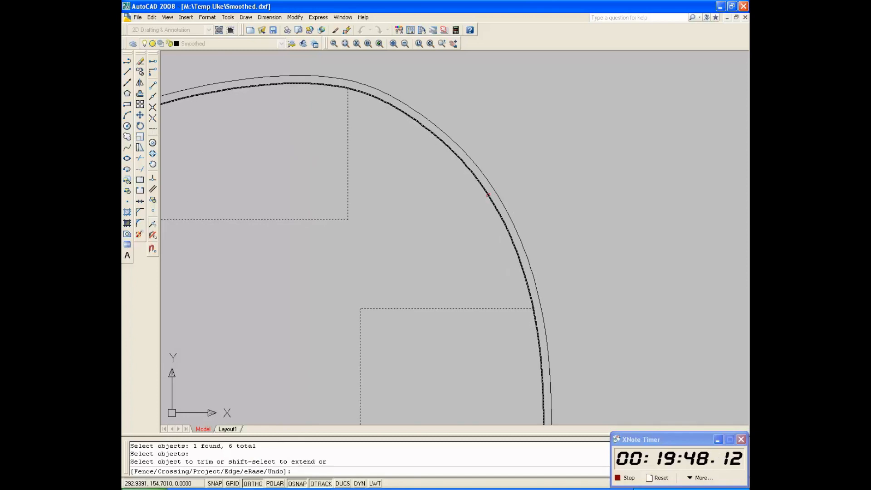
scroll(499, 186, down, 3)
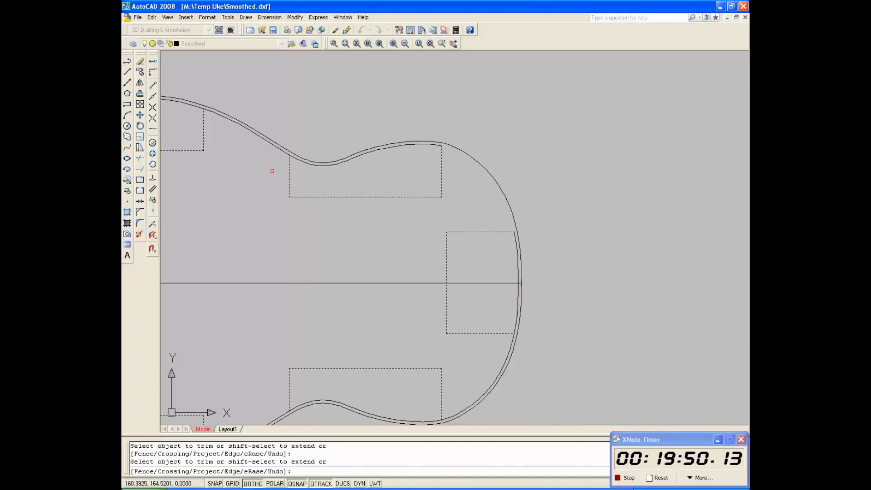
click(268, 148)
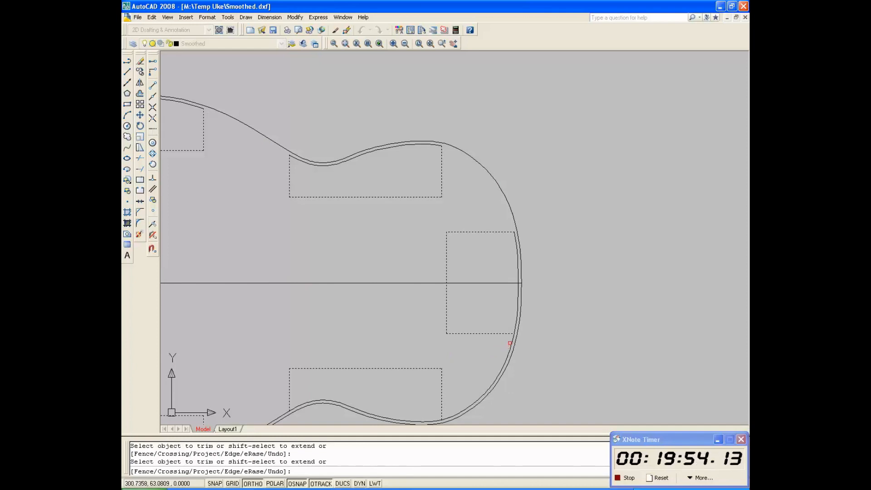
scroll(516, 314, down, 2)
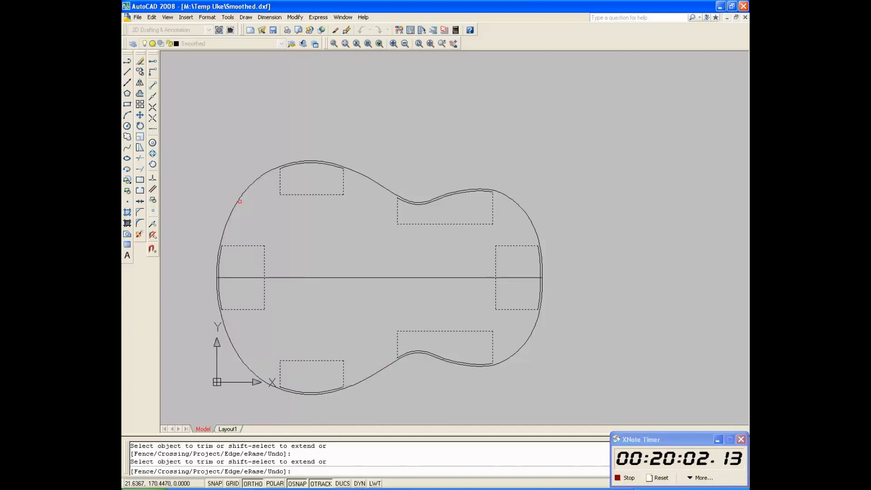
key(Return)
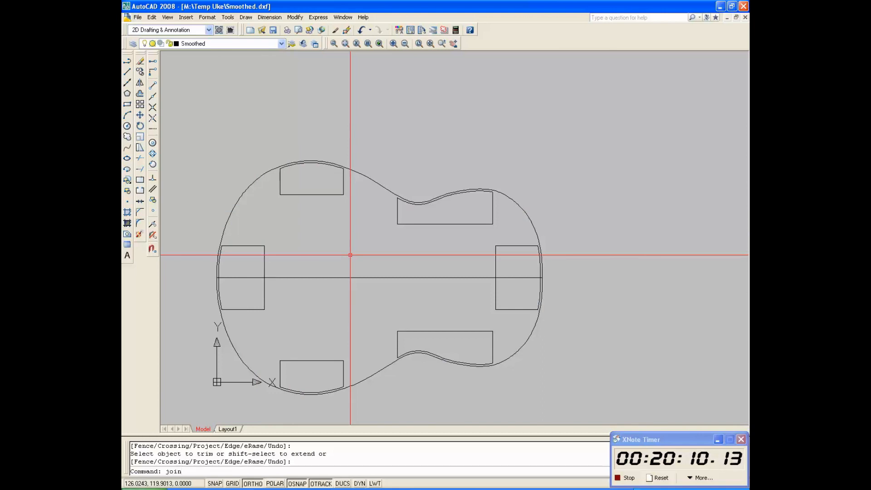
- Join the upper wide-bout block and the wide-end block each with its adjoining inner outline segment
text(join)
key(Return)
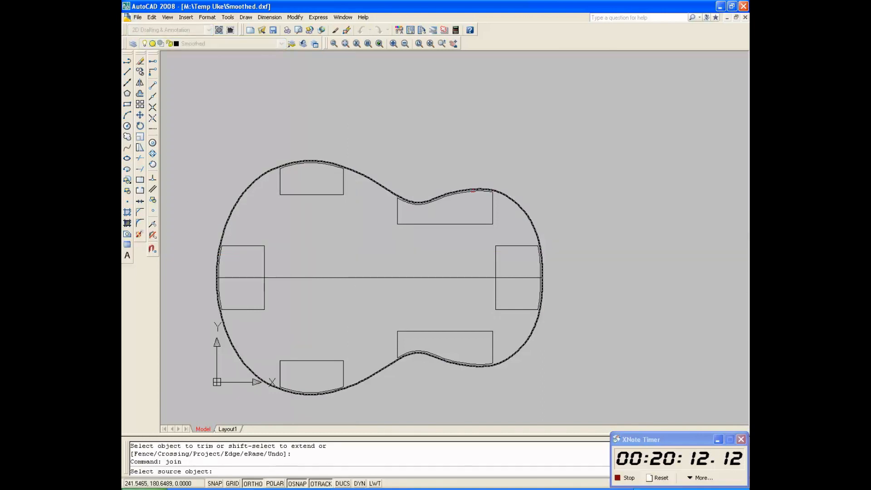
click(319, 195)
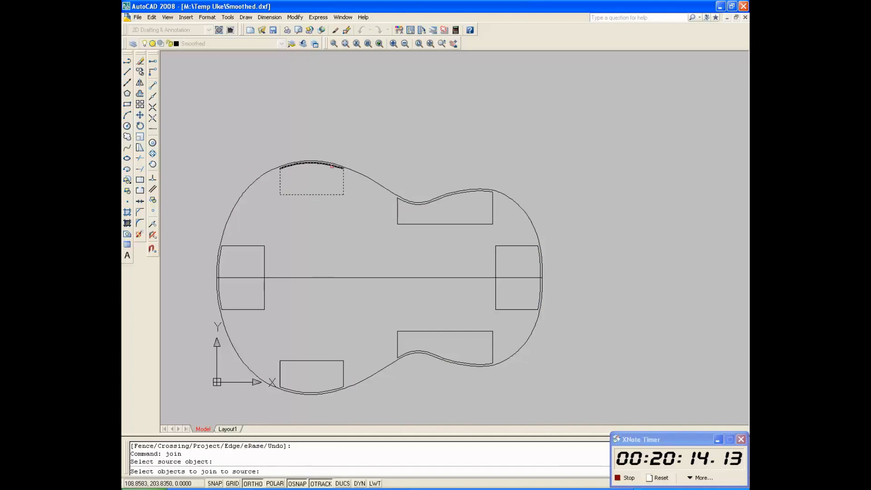
key(Return)
key(Return)
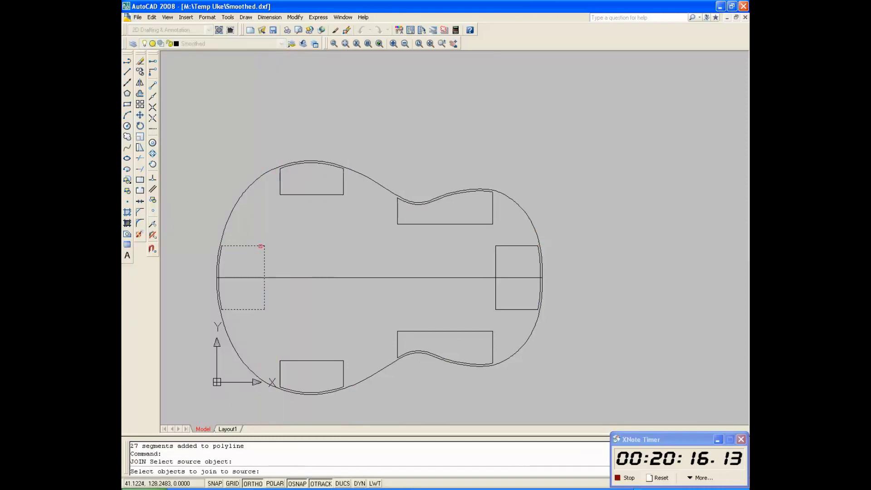
click(221, 255)
key(Return)
- Join the lower wide-bout block and the lower waist block each with its adjoining inner outline segment
key(Return)
click(286, 361)
click(294, 390)
key(Return)
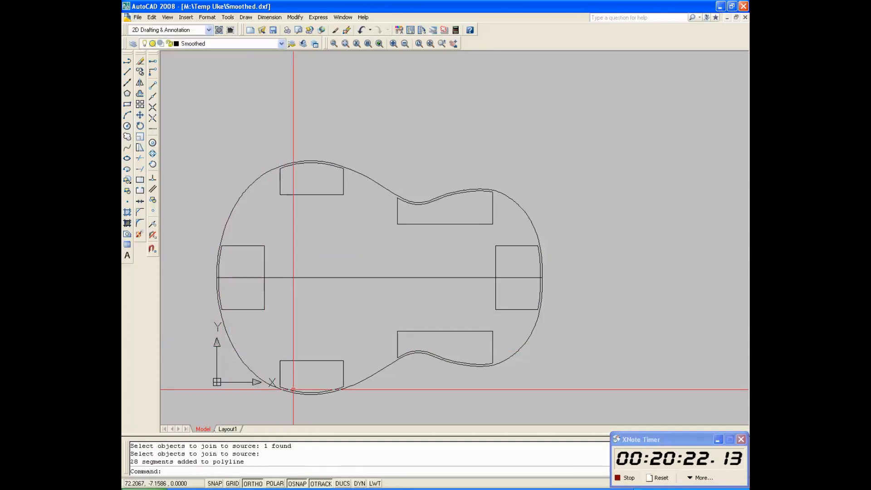
key(Return)
click(402, 338)
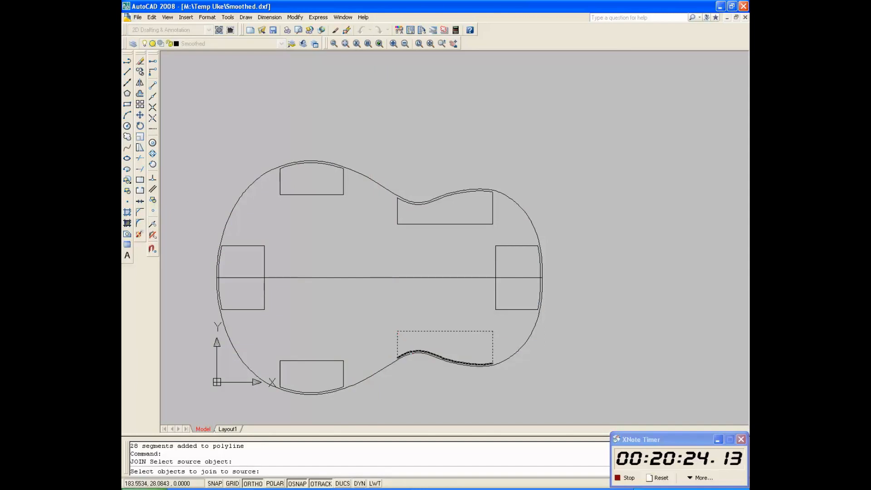
click(412, 352)
key(Return)
- Join the narrow-end block and the upper waist block each with its adjoining inner outline segment
key(Return)
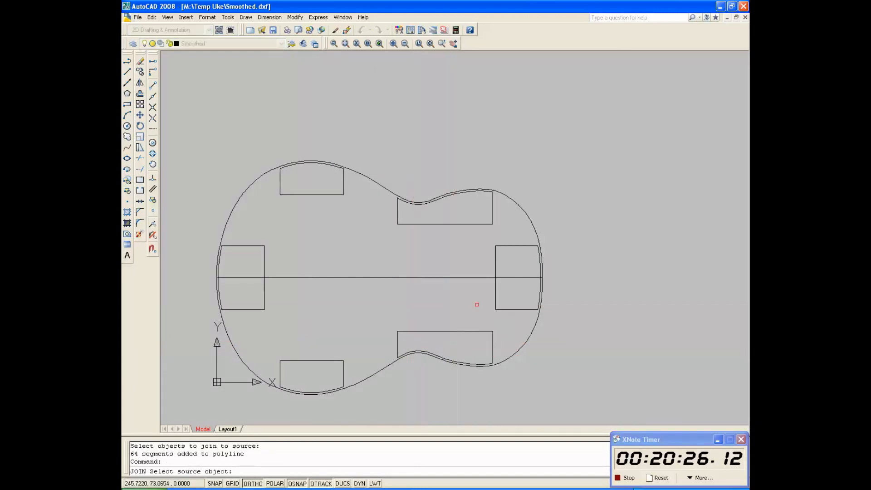
click(495, 308)
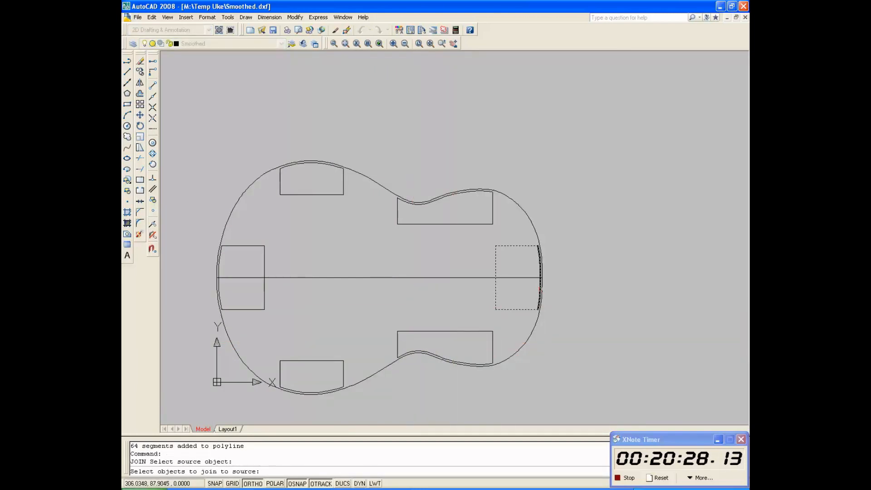
click(540, 289)
key(Return)
key(Return)
click(469, 224)
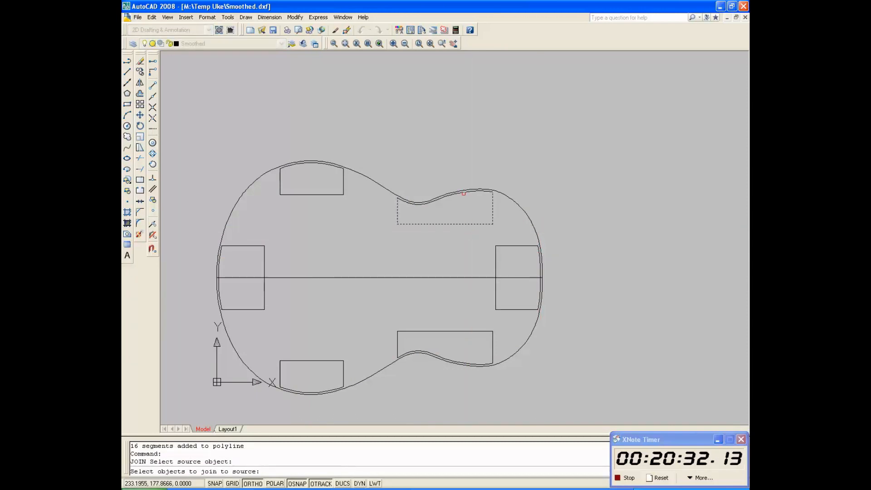
click(462, 193)
key(Return)
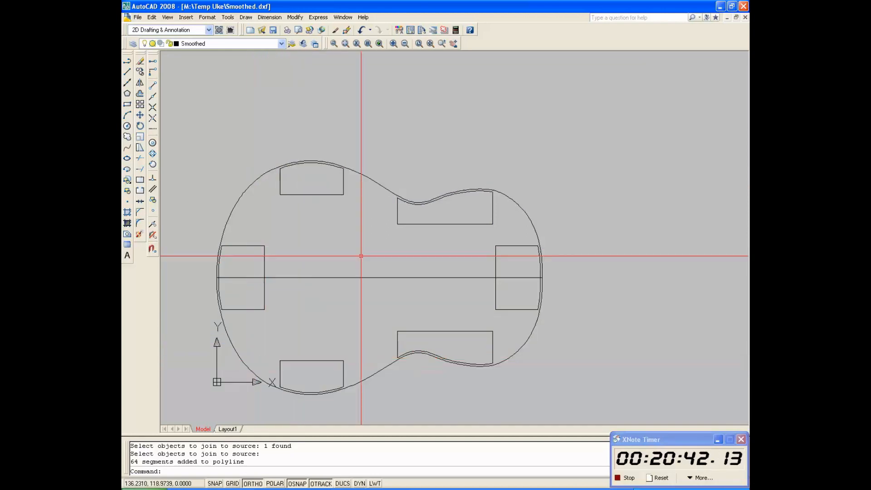
- Save the drawing
click(138, 18)
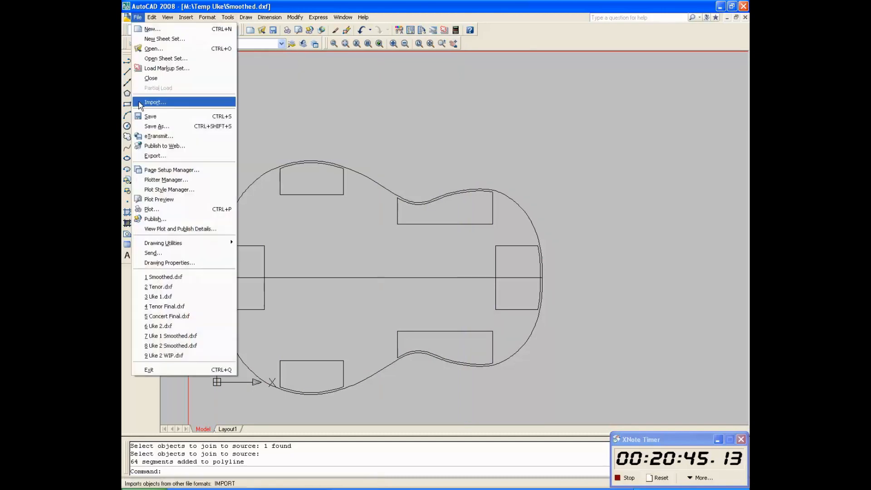
click(159, 117)
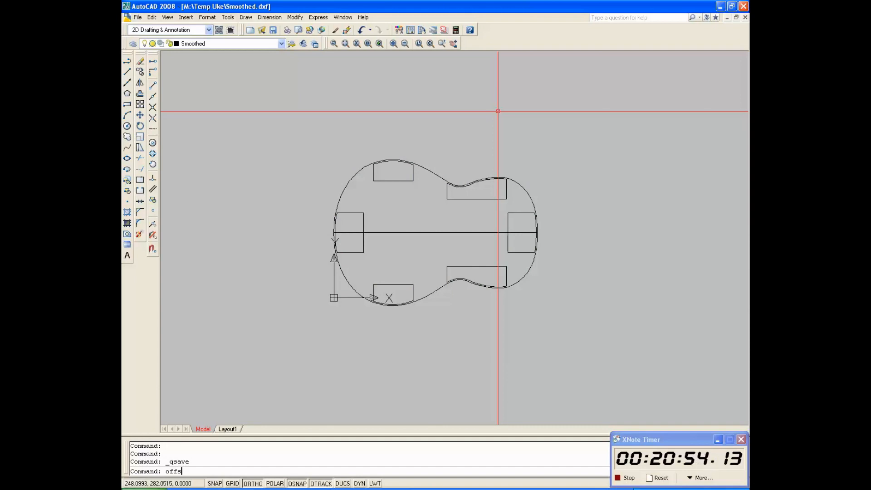
key(Return)
text(354)
key(Return)
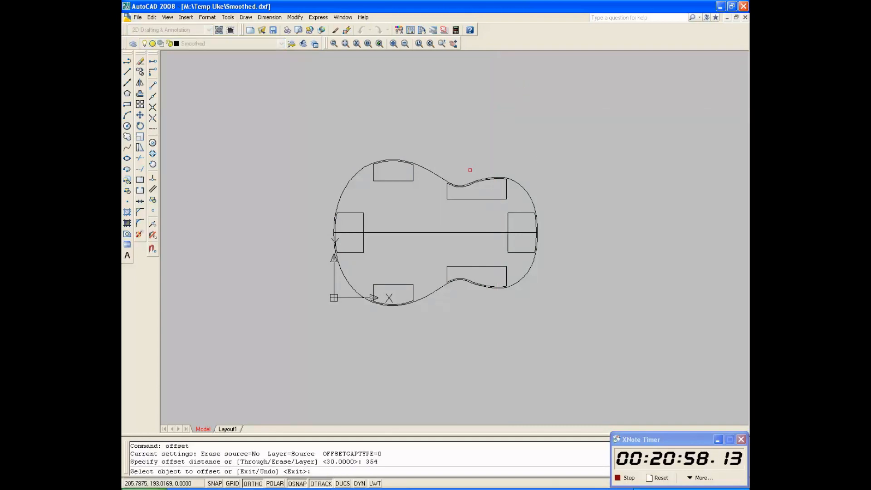
key(Escape)
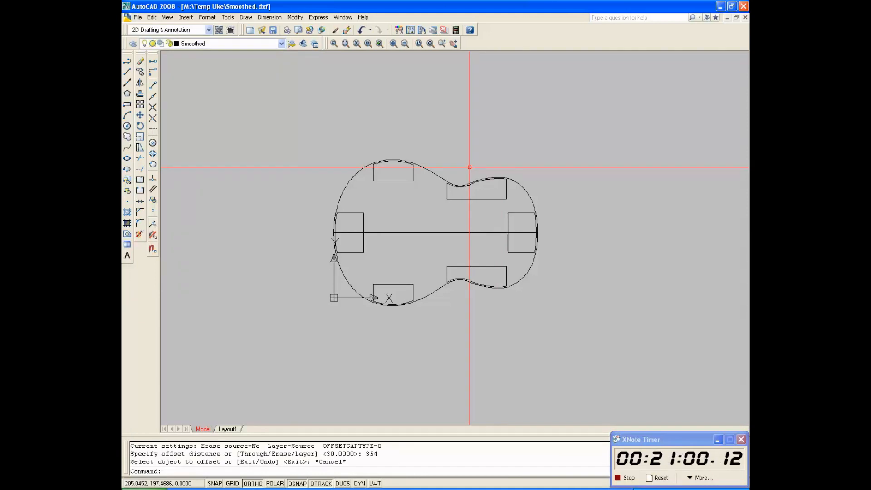
- Offset the ukulele body outline outward by 35
text(offset)
key(Return)
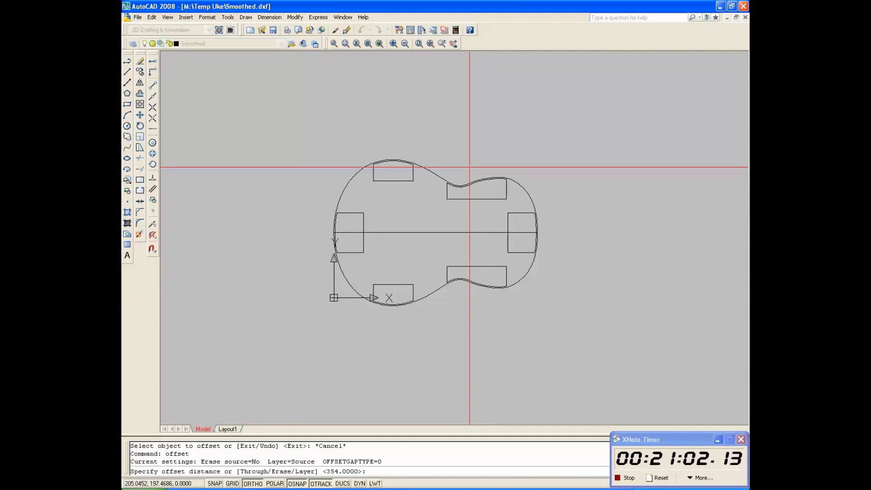
key(Return)
click(446, 174)
click(495, 112)
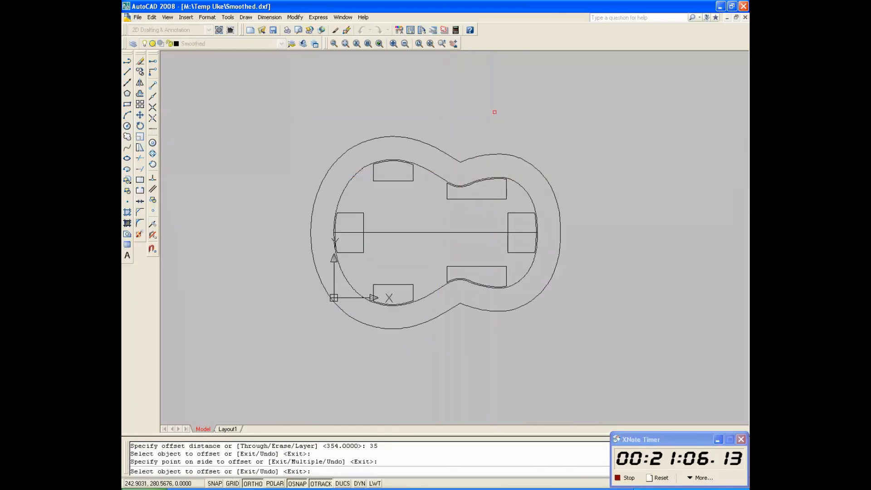
key(Escape)
- Draw a straight polyline bridging the upper waist of the offset outline, from the wide bout to the narrow bout
scroll(443, 186, up, 5)
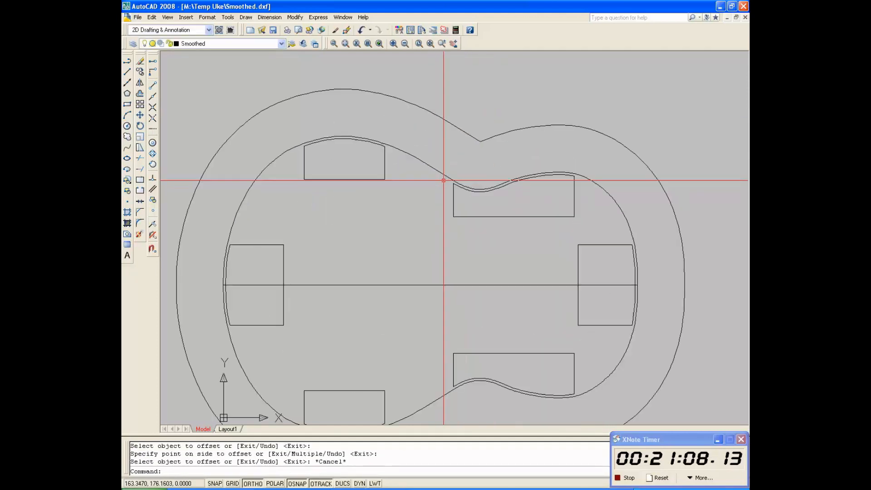
scroll(446, 120, down, 5)
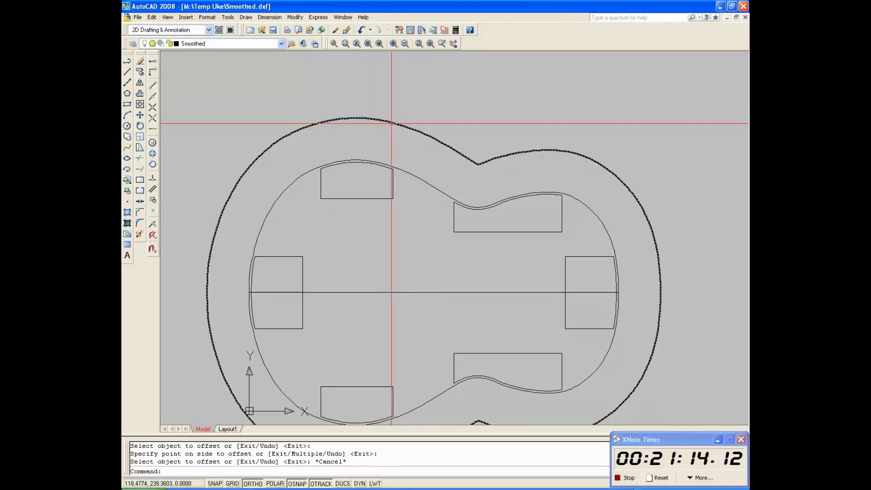
scroll(430, 103, up, 3)
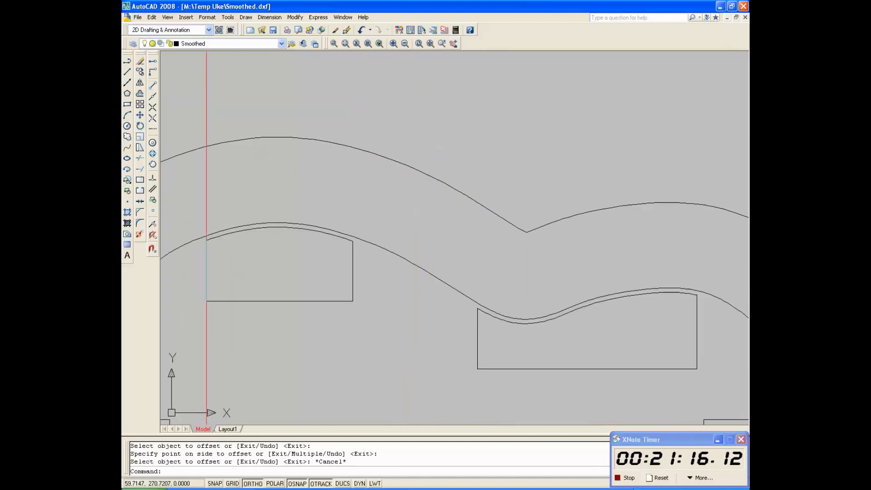
click(128, 65)
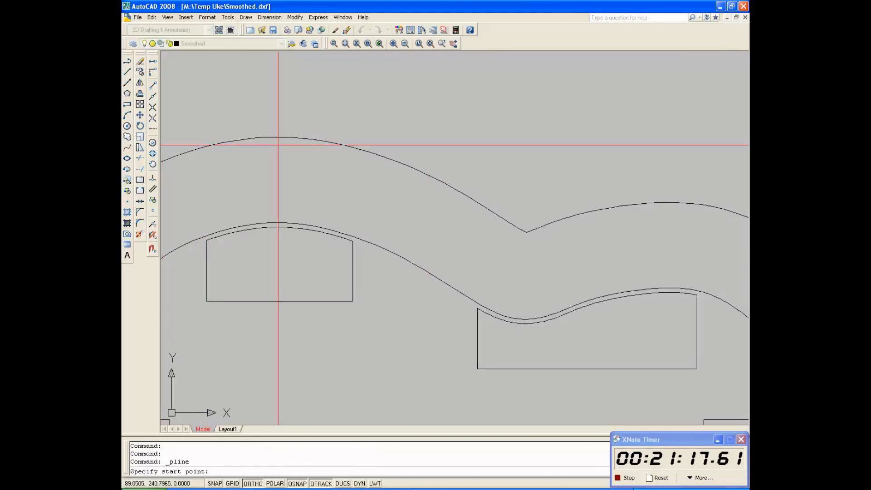
click(312, 140)
click(689, 203)
key(Return)
- Stretch the bridging line's wide-bout endpoint to the point where the line crosses the offset outline
scroll(346, 150, up, 4)
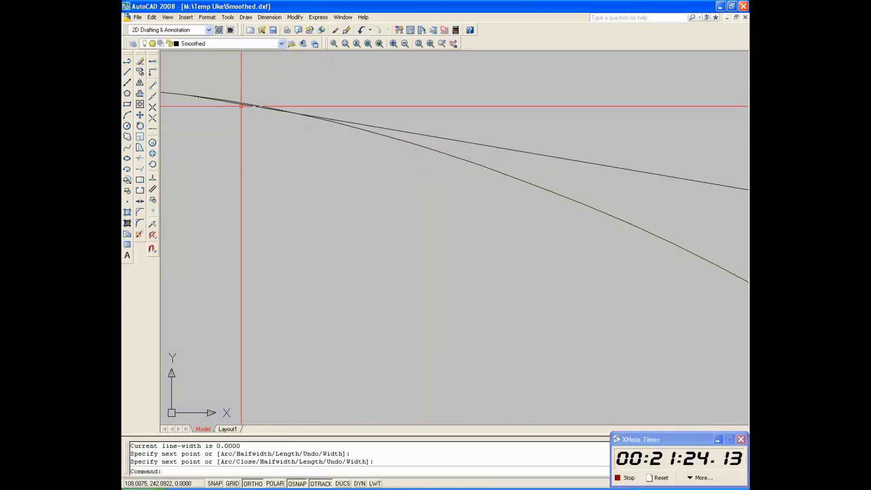
scroll(312, 105, down, 3)
scroll(284, 107, up, 2)
scroll(295, 107, up, 2)
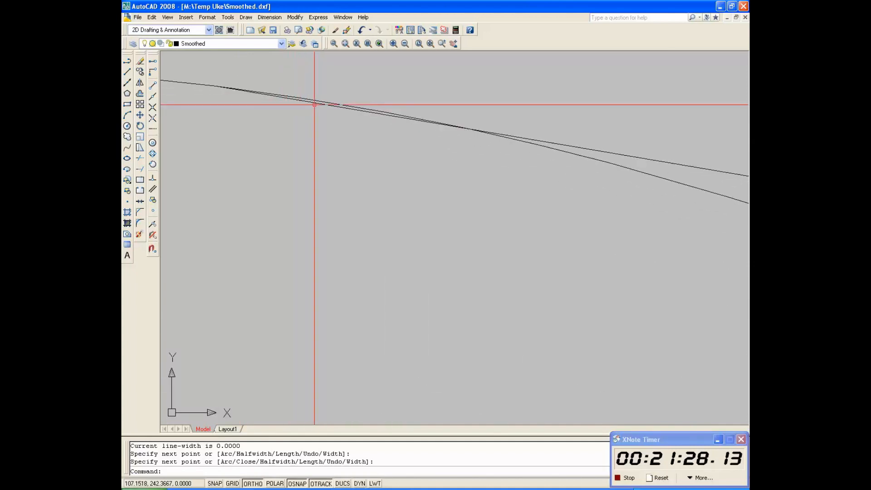
scroll(317, 104, down, 4)
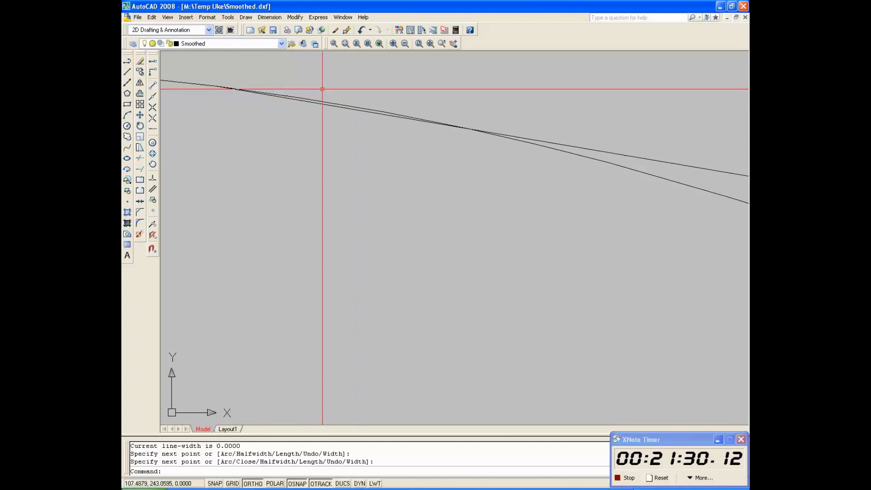
scroll(302, 94, up, 4)
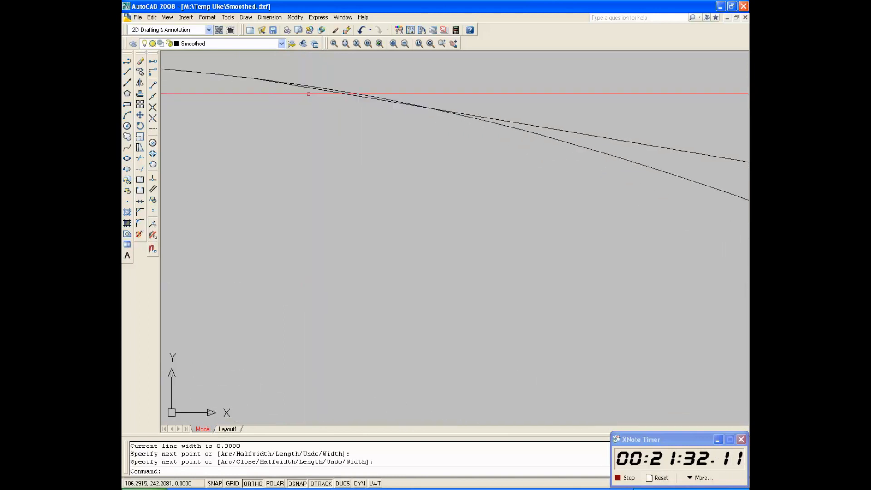
click(319, 89)
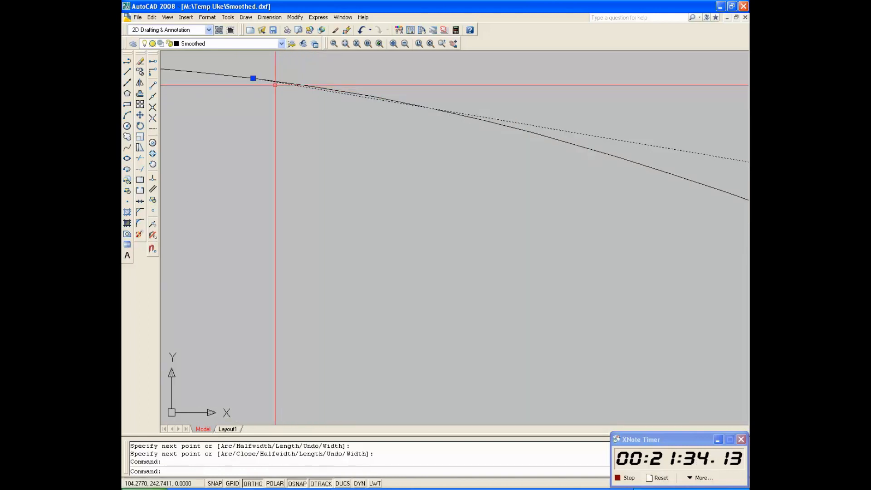
click(253, 78)
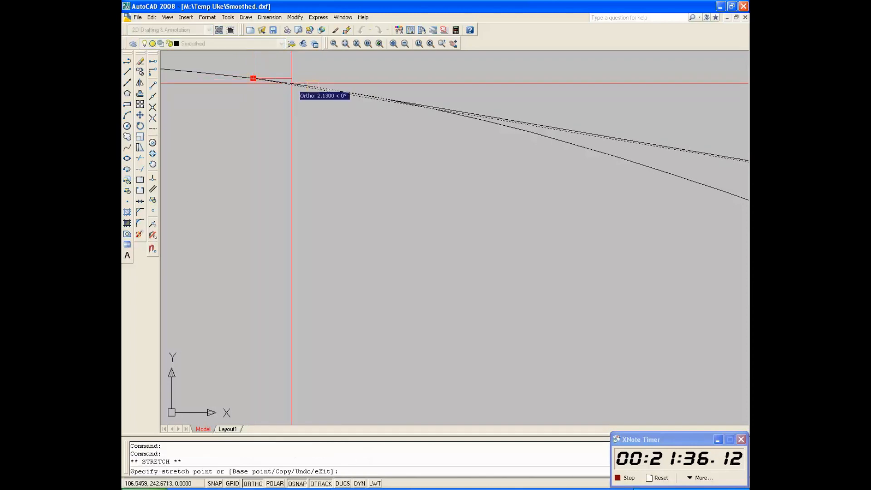
click(431, 108)
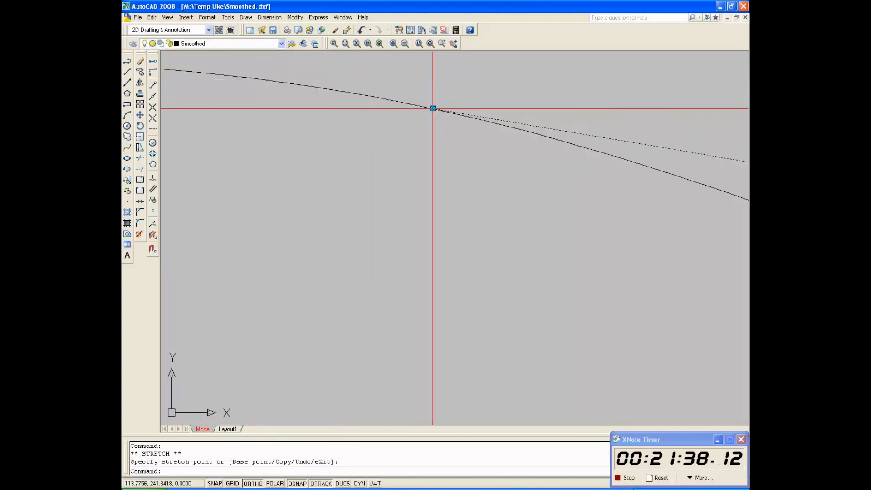
- Stretch the upper bridging line's narrow-bout endpoint farther along to the next vertex of the offset outline
scroll(273, 110, down, 3)
scroll(272, 109, down, 4)
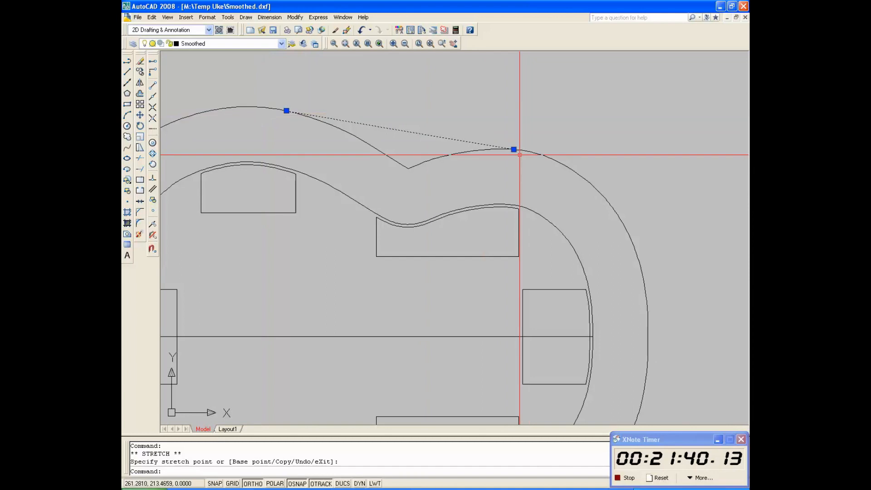
scroll(517, 137, up, 6)
key(Escape)
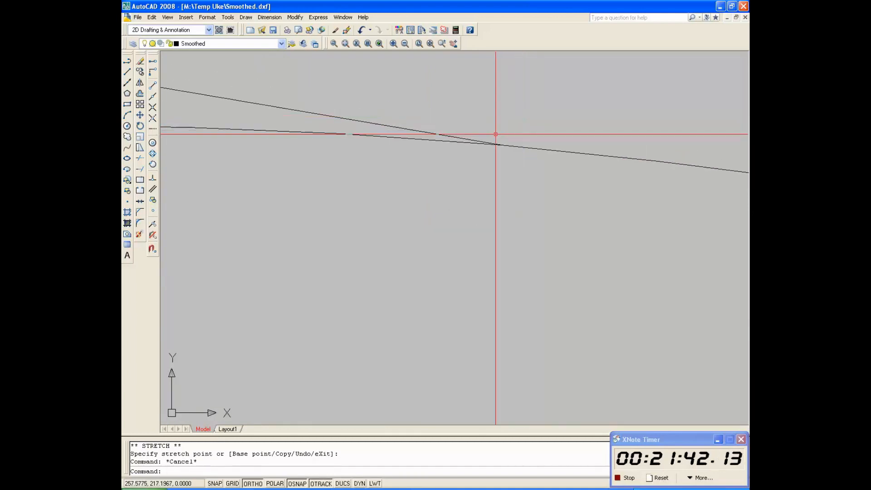
click(466, 138)
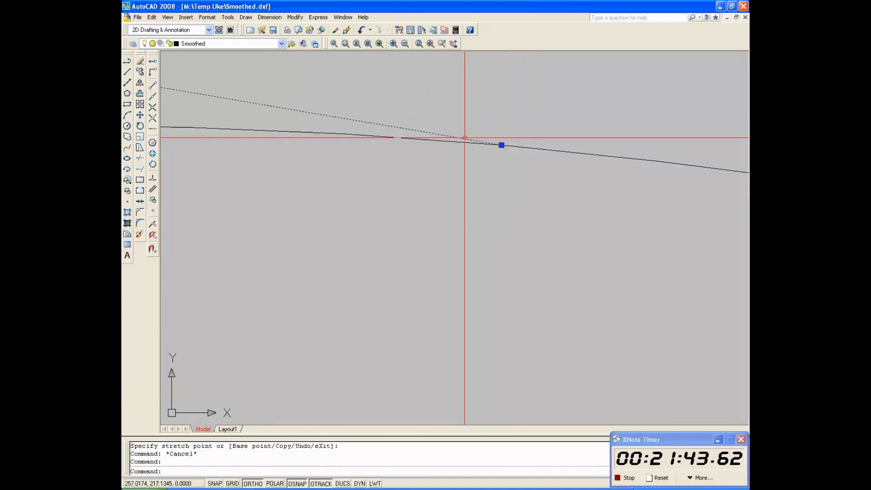
click(501, 145)
click(659, 161)
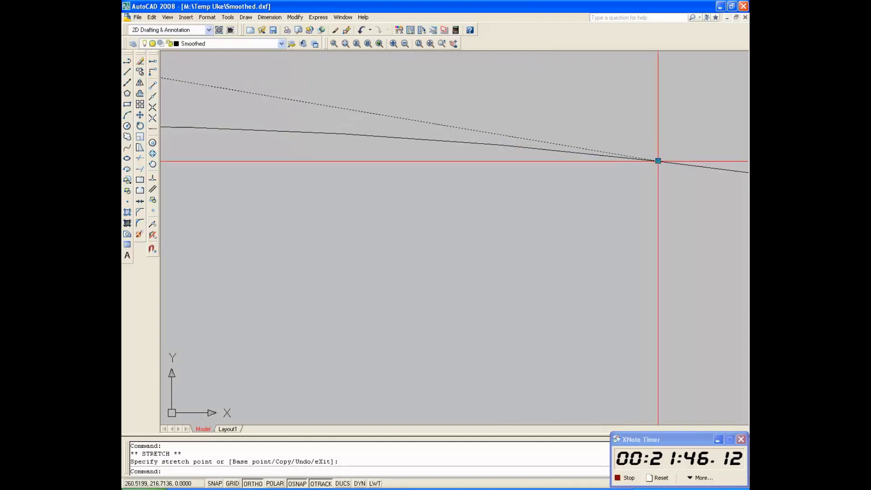
key(Escape)
scroll(623, 132, down, 6)
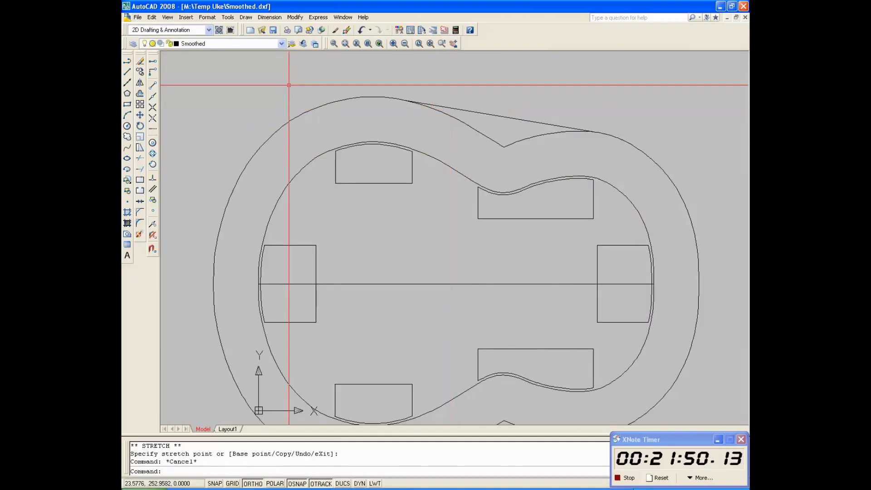
- Draw a vertical construction polyline from the upper bridge's wide-bout endpoint down past the lower side of the offset outline
click(128, 62)
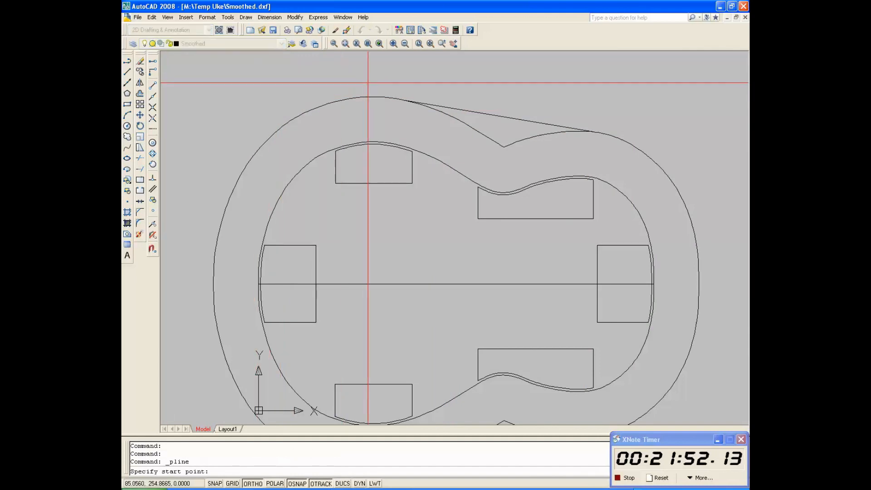
click(405, 101)
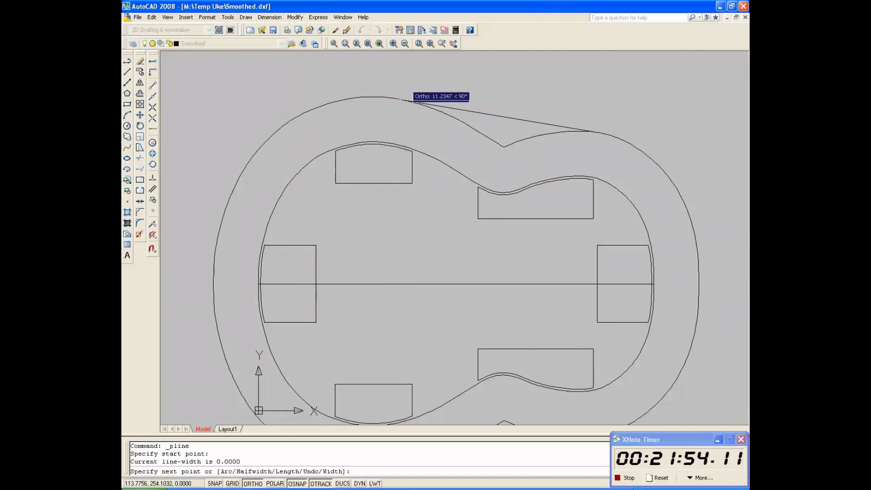
scroll(406, 80, down, 6)
click(416, 222)
key(Return)
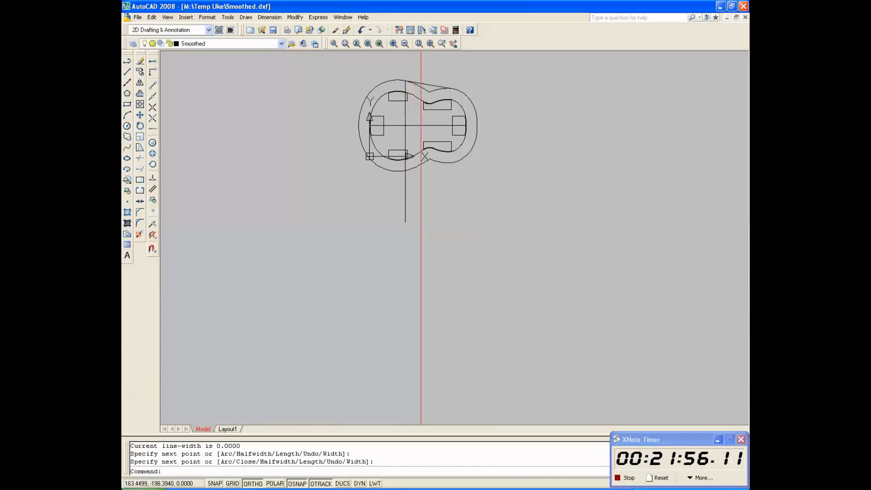
- Draw a second vertical construction polyline from the upper bridge's narrow-bout endpoint down past the offset outline
scroll(458, 95, up, 3)
key(Return)
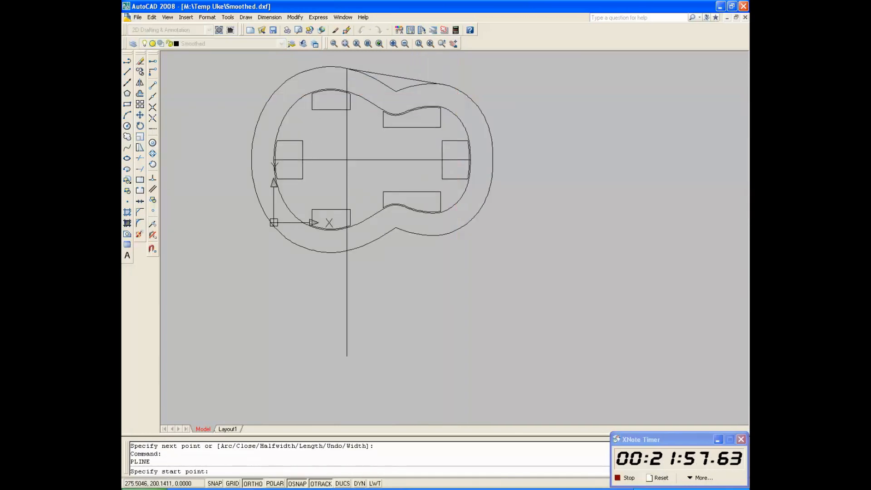
scroll(444, 88, up, 10)
click(447, 96)
scroll(446, 96, down, 10)
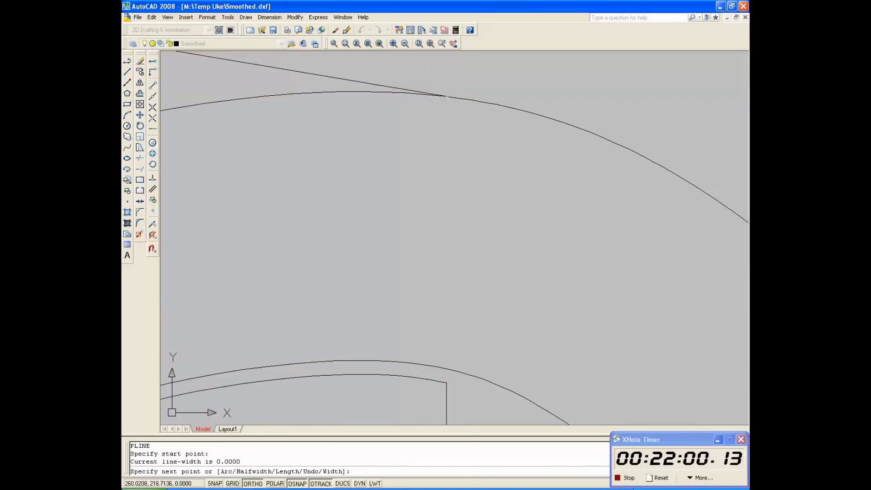
click(462, 304)
key(Return)
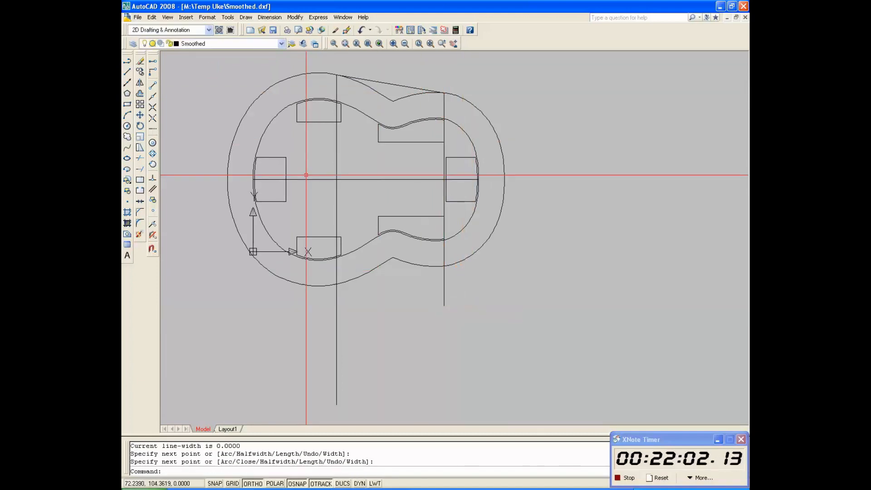
- Draw a straight polyline bridging the lower waist between the points where the vertical construction lines cross the offset outline
click(127, 61)
scroll(335, 273, up, 8)
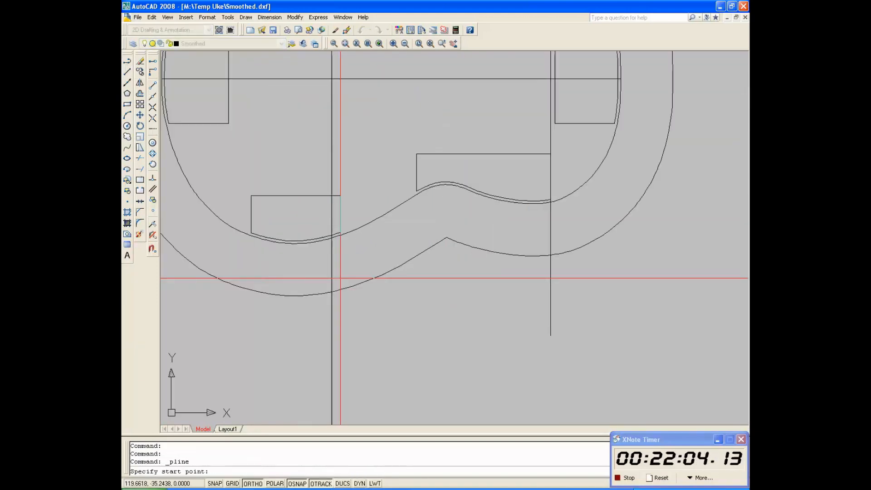
scroll(301, 339, down, 8)
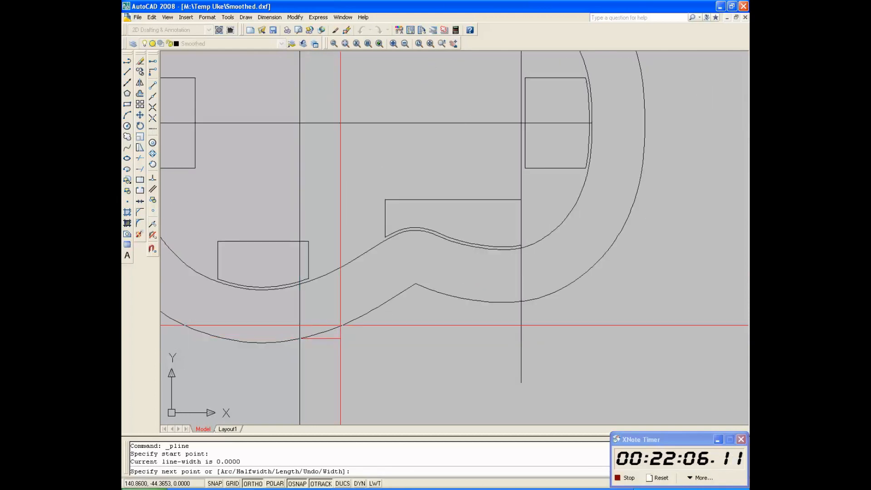
click(522, 301)
key(Return)
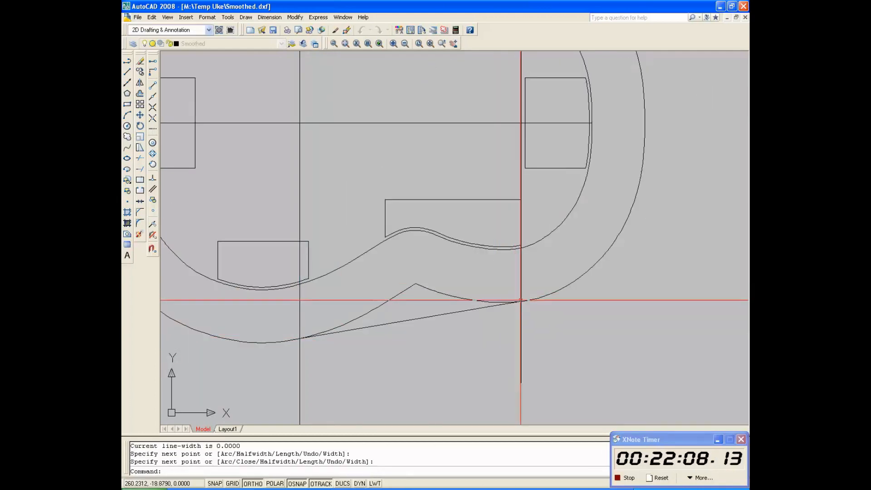
- Erase the two vertical construction lines
scroll(415, 293, down, 4)
click(480, 322)
click(360, 377)
key(Delete)
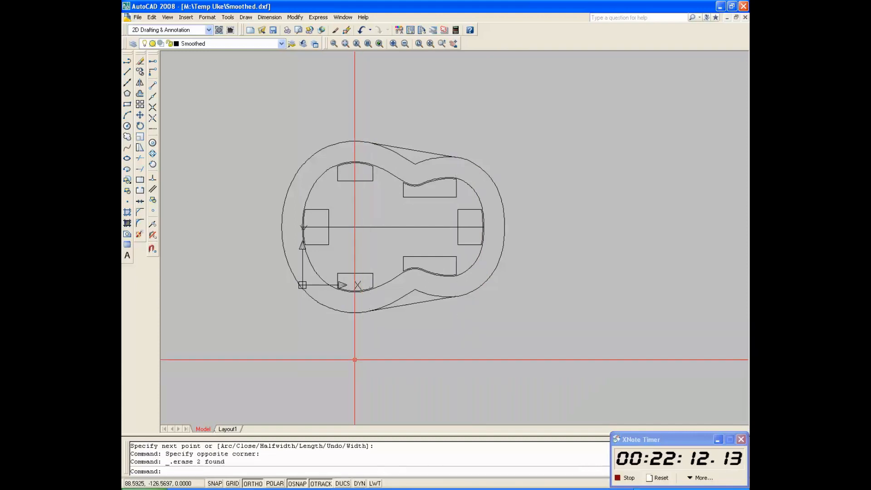
- Trim the offset outline's inward-curving waist sections on both sides, using the two bridging lines as cutting edges
click(140, 160)
click(418, 150)
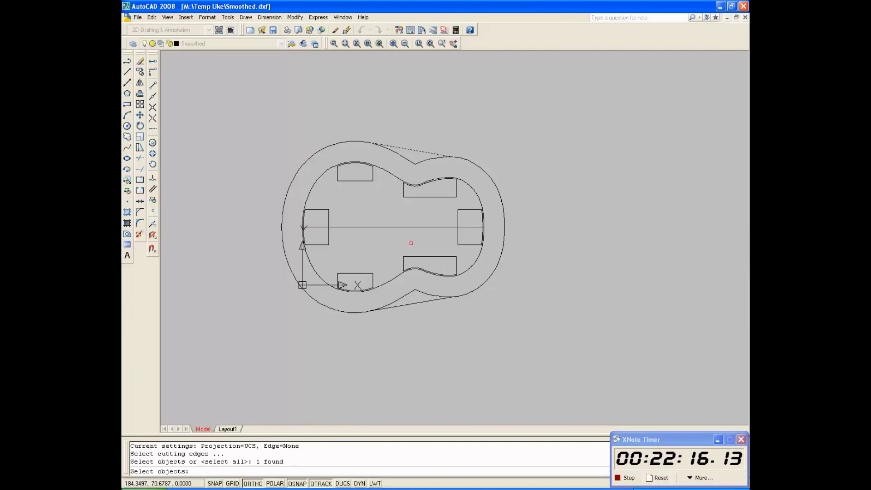
click(421, 294)
click(420, 160)
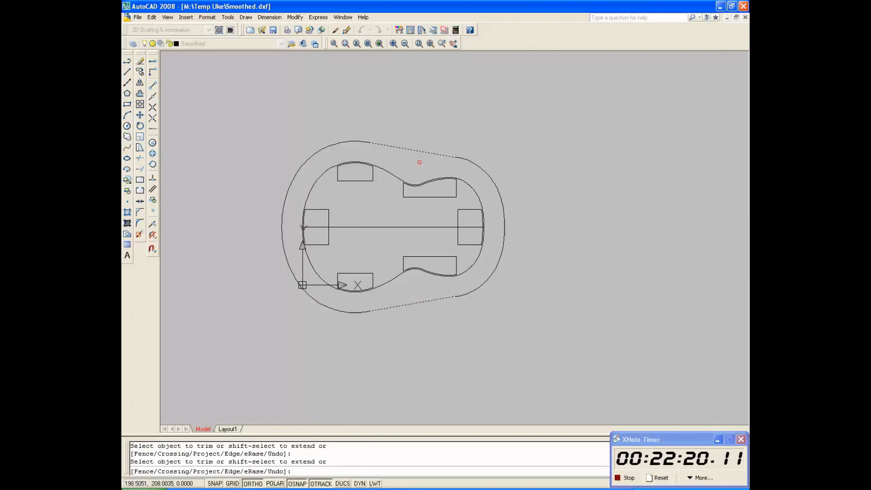
key(Return)
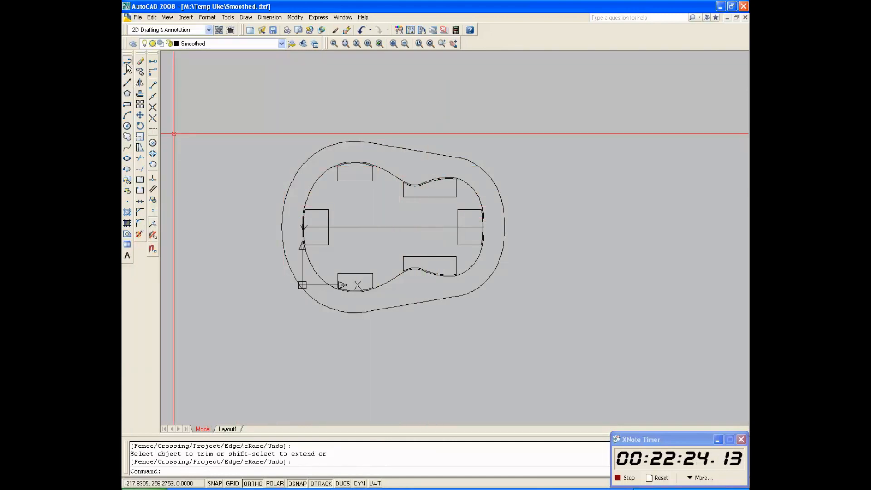
- Draw a horizontal polyline from the body outline's wide-end centre point outward past the mould outline
click(127, 82)
scroll(282, 226, up, 5)
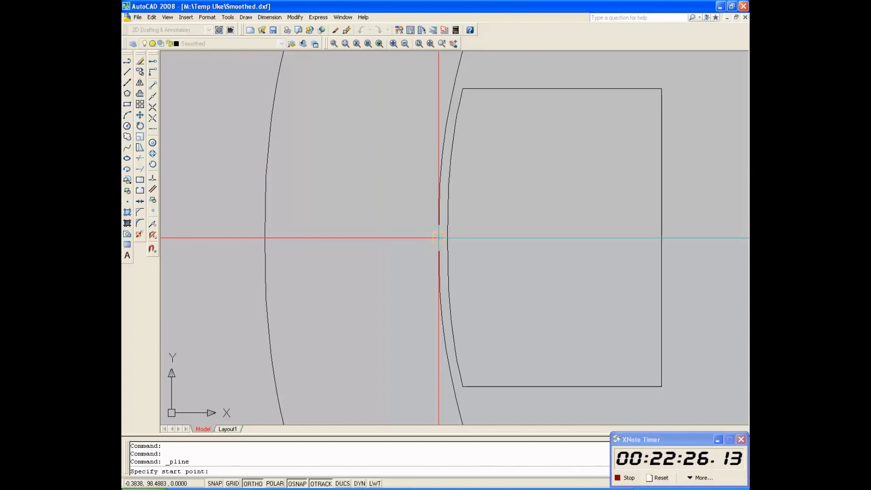
click(439, 237)
click(188, 238)
key(Return)
scroll(187, 237, down, 6)
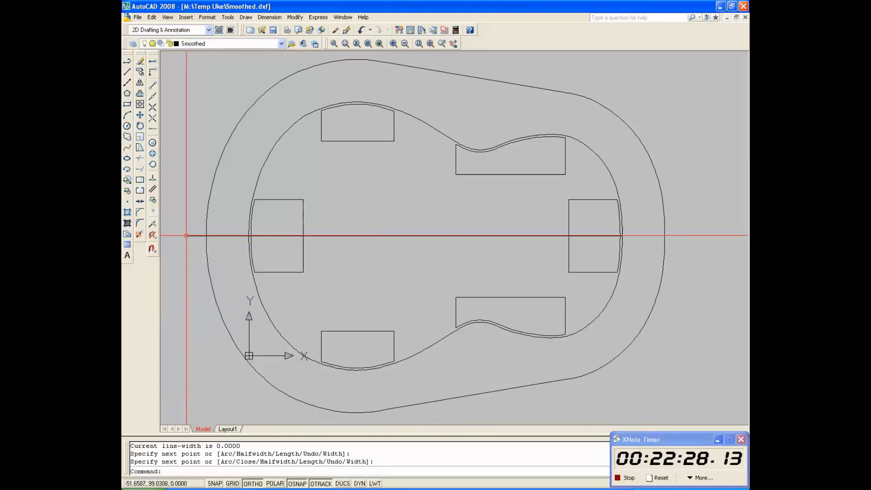
- Draw a horizontal polyline from the body centreline's narrow end outward past the mould outline
scroll(187, 235, down, 2)
key(Return)
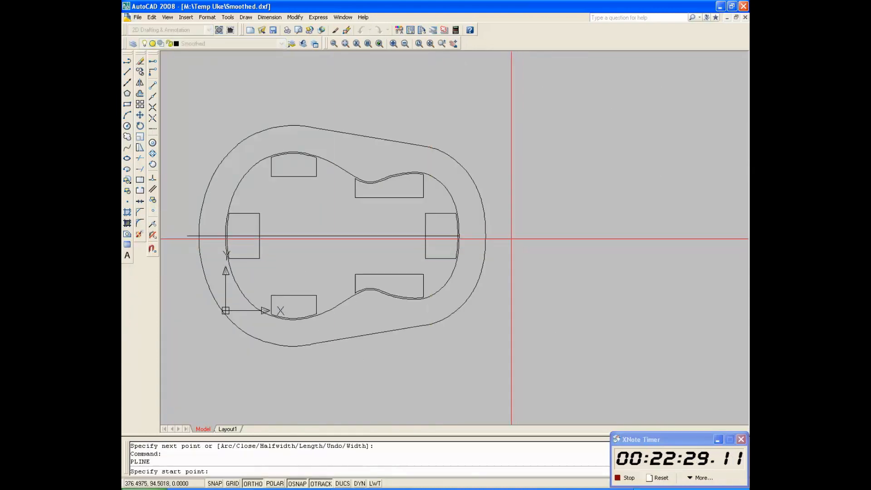
click(459, 236)
click(522, 236)
key(Return)
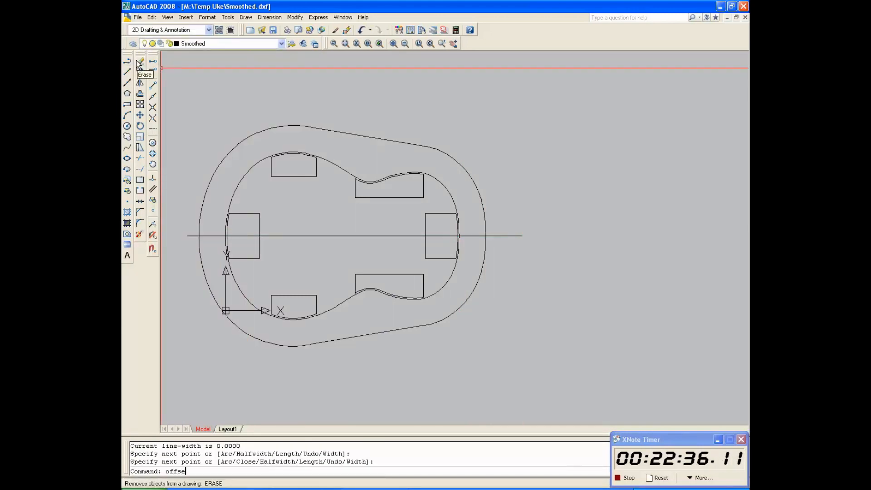
- Offset the two horizontal end lines upward by 40
key(Return)
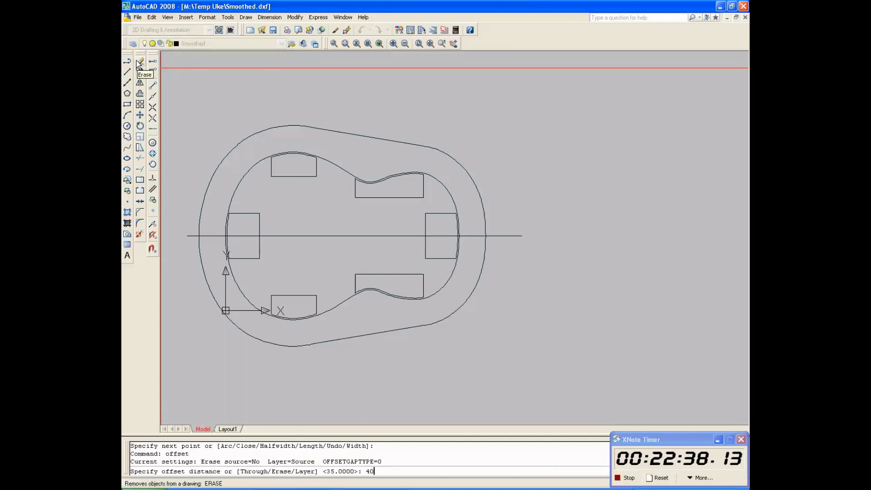
key(Return)
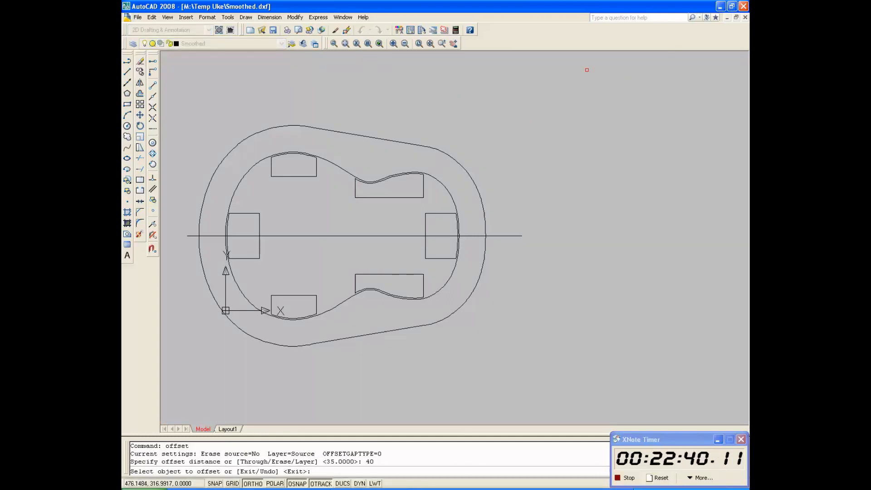
click(498, 236)
click(506, 173)
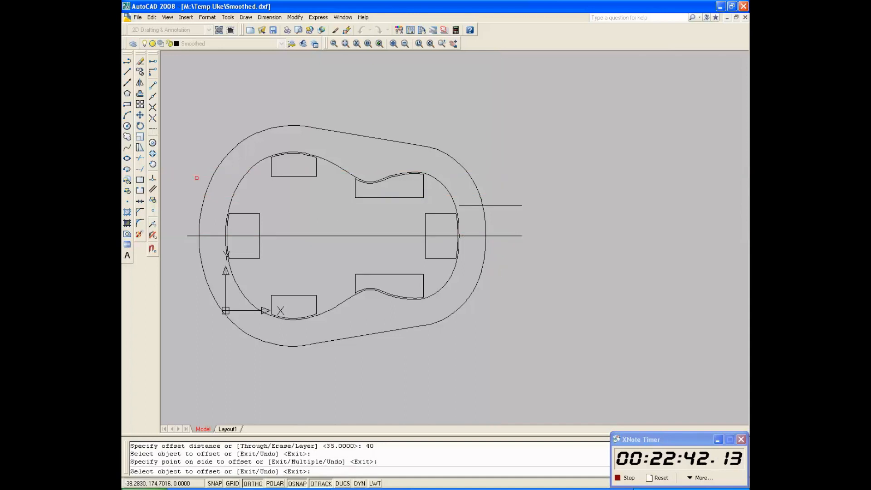
key(Return)
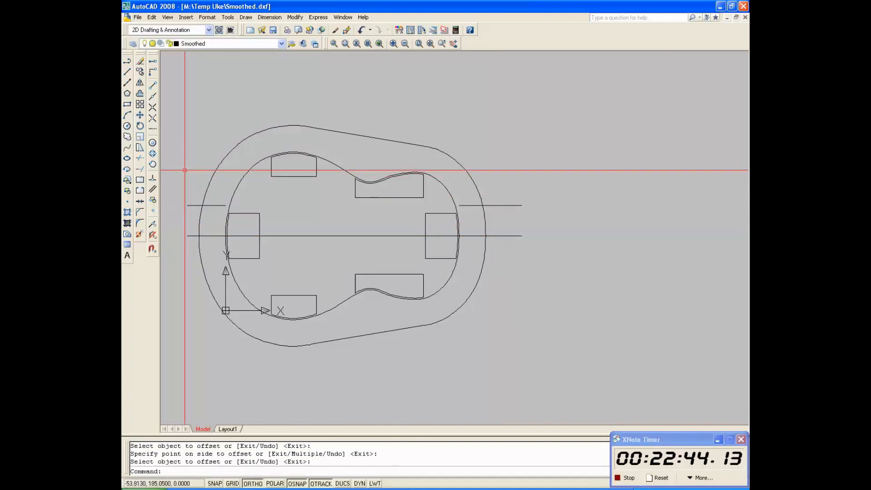
- Draw a vertical polyline downward from where the wide-end offset line crosses the mould outline, running past the outline's lower crossing
click(128, 63)
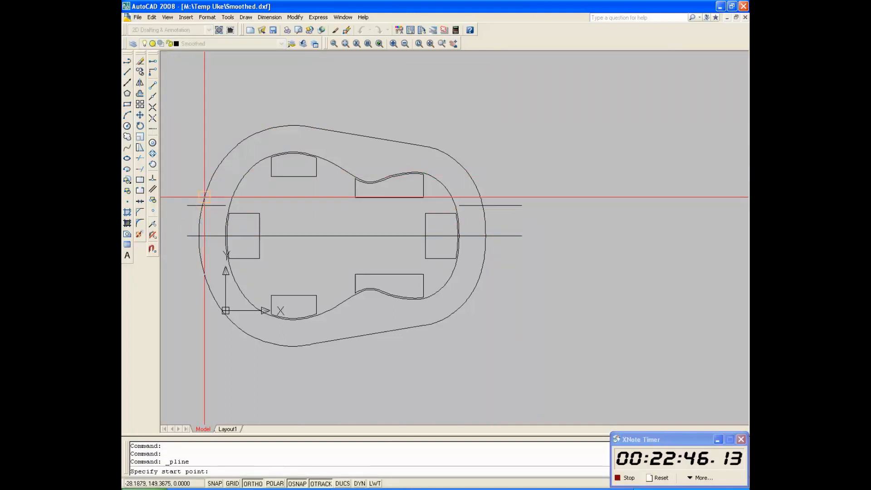
scroll(203, 206, up, 5)
click(195, 262)
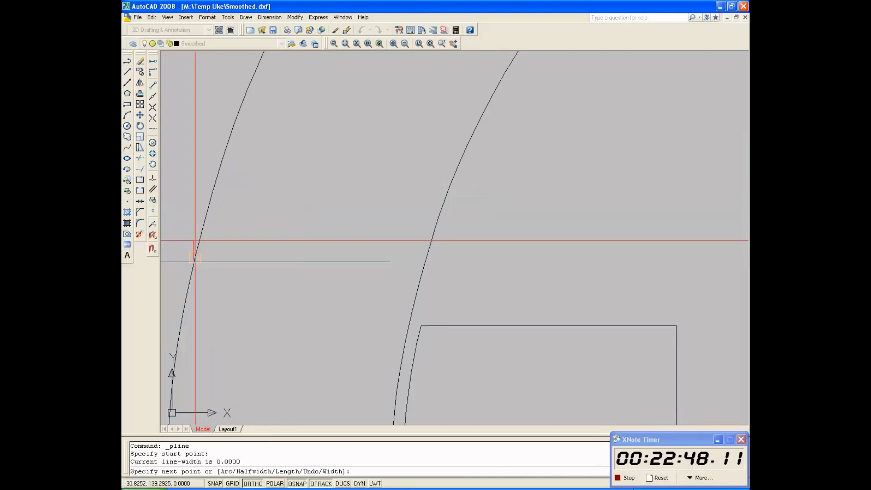
scroll(194, 241, down, 6)
click(181, 305)
key(Return)
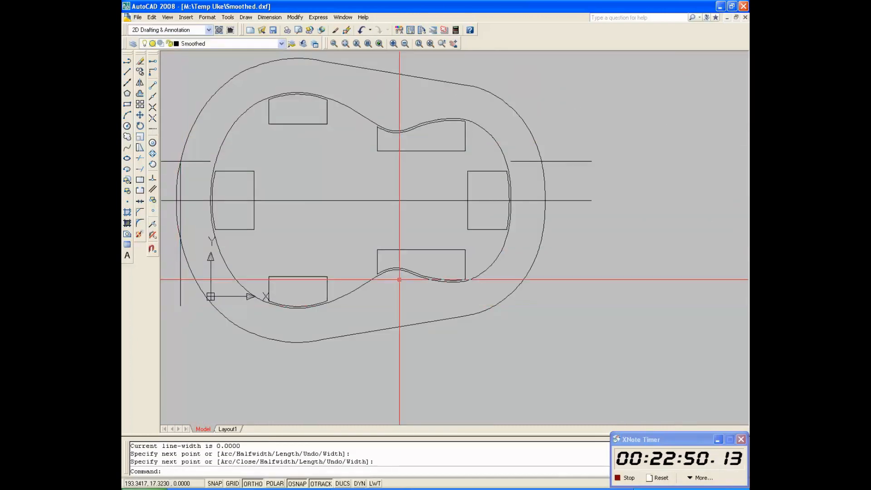
- Draw a vertical polyline downward from where the narrow-end offset line crosses the mould outline, running past the outline's lower crossing
key(Return)
scroll(536, 146, up, 8)
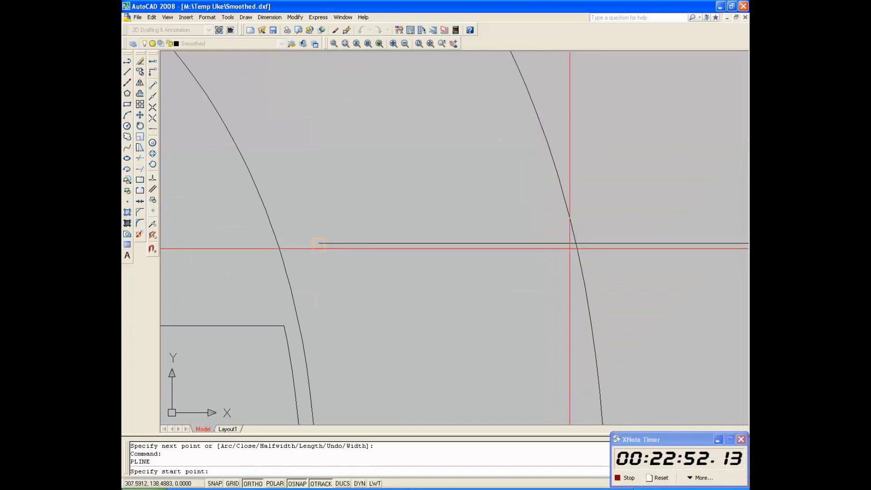
click(574, 243)
scroll(574, 243, down, 8)
click(597, 276)
key(Return)
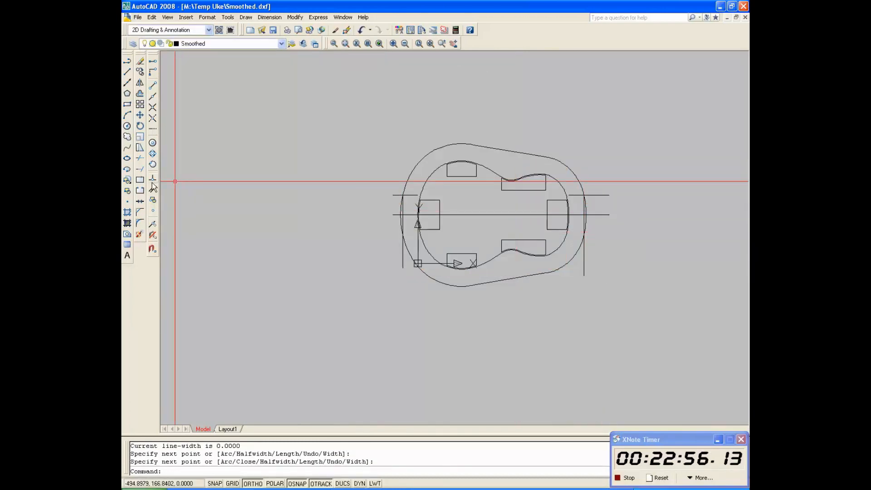
- Erase the two short horizontal lines offset above the centreline at both ends
click(416, 194)
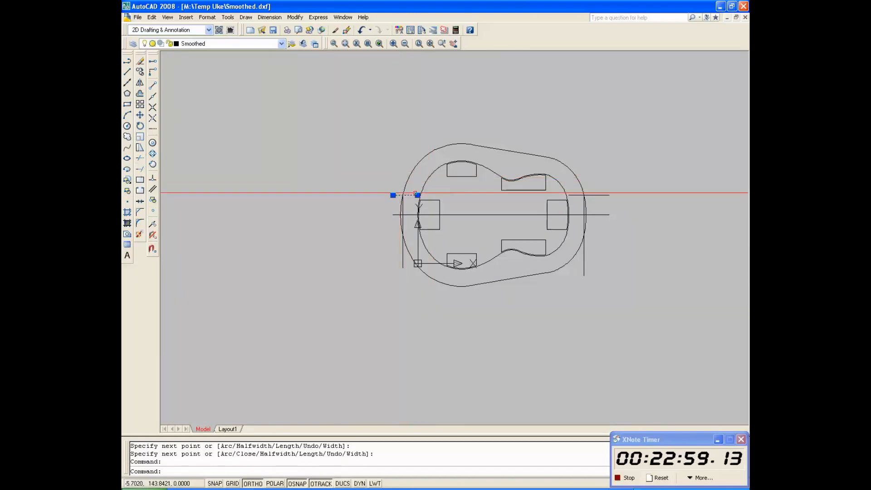
click(598, 195)
key(Delete)
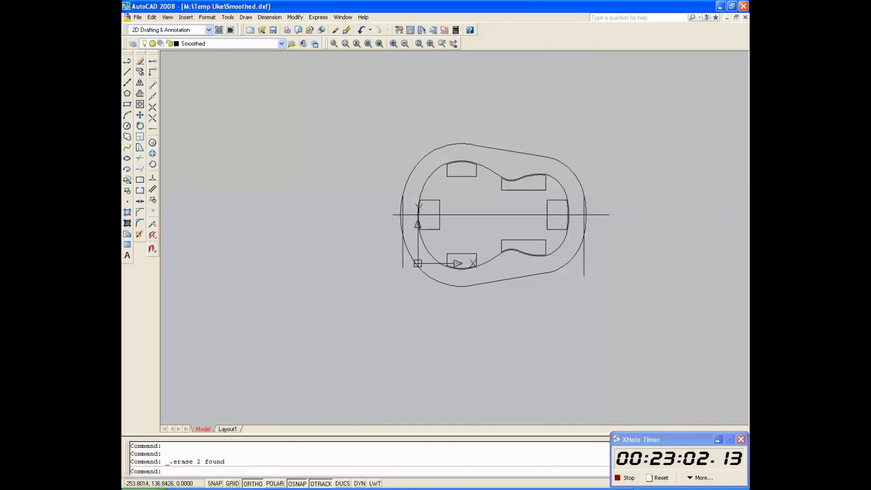
- Trim away the curved parts of the mould outline that bulge beyond the vertical lines at the wide and narrow ends
click(139, 162)
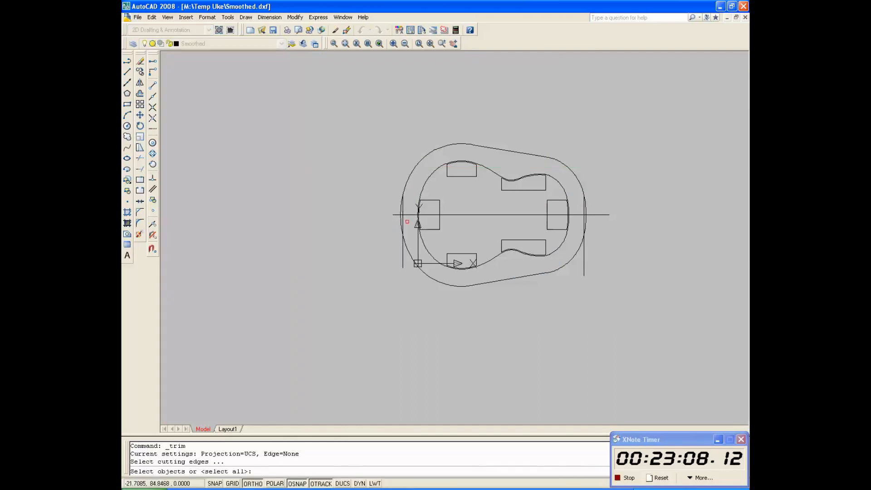
click(403, 221)
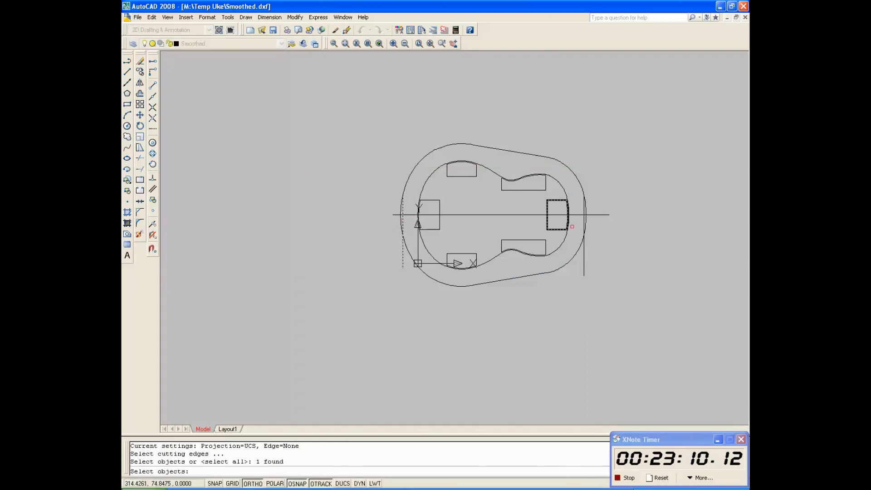
click(585, 254)
key(Return)
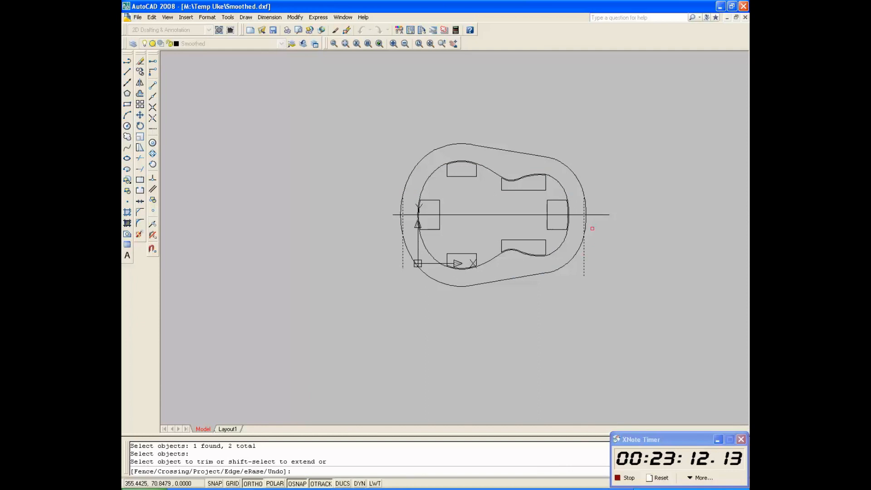
scroll(586, 221, up, 8)
click(599, 208)
scroll(596, 208, down, 6)
scroll(476, 210, up, 2)
scroll(477, 210, up, 3)
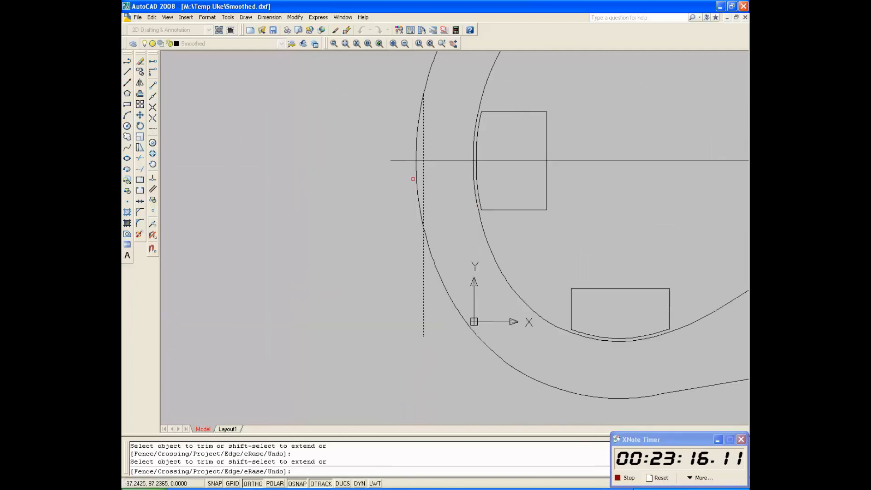
key(Return)
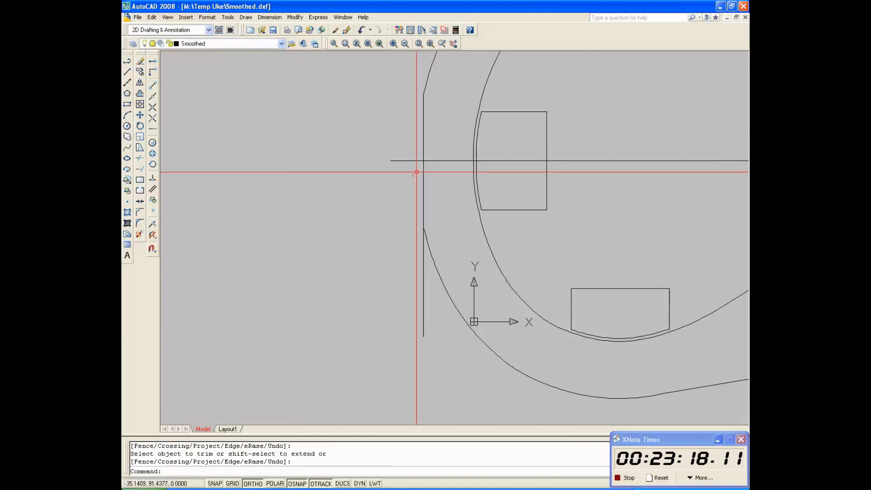
key(Return)
click(431, 255)
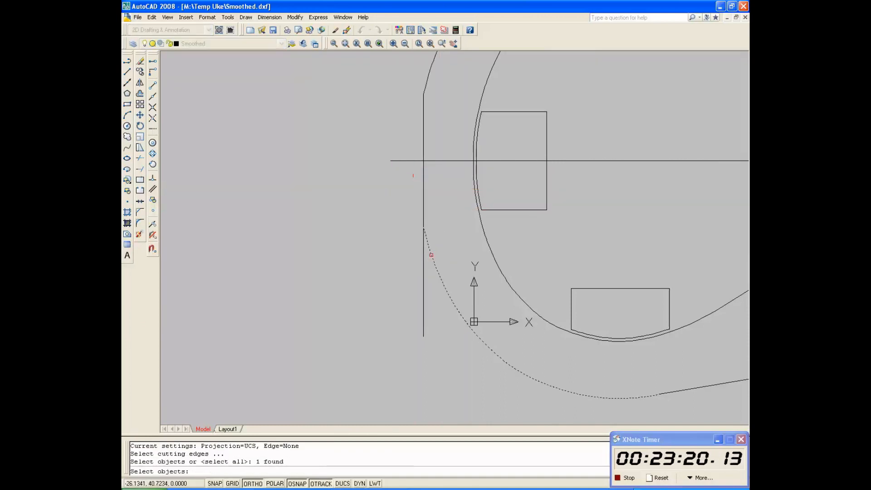
scroll(384, 248, down, 5)
click(471, 256)
key(Return)
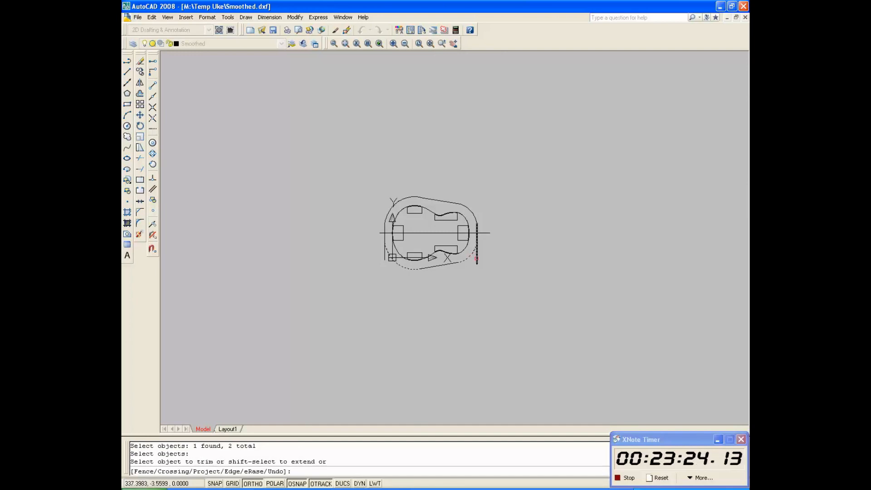
key(Escape)
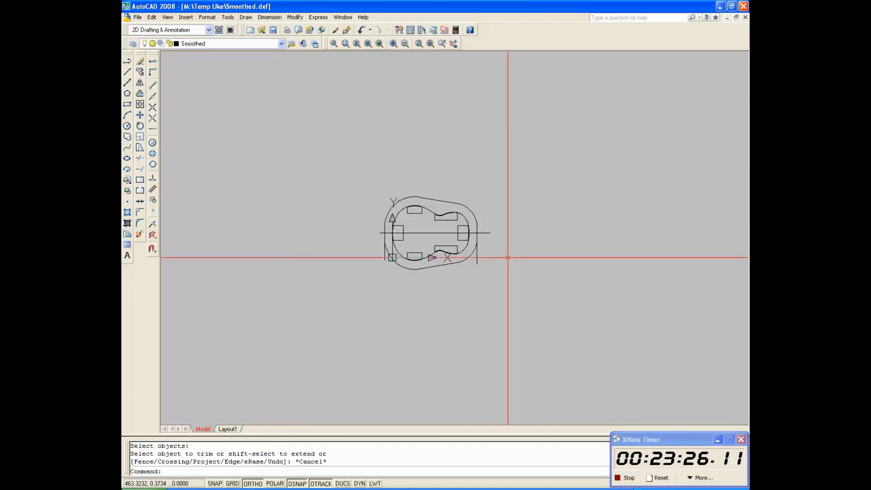
- Erase the two overlong vertical lines at the wide and narrow ends of the mould outline
click(476, 258)
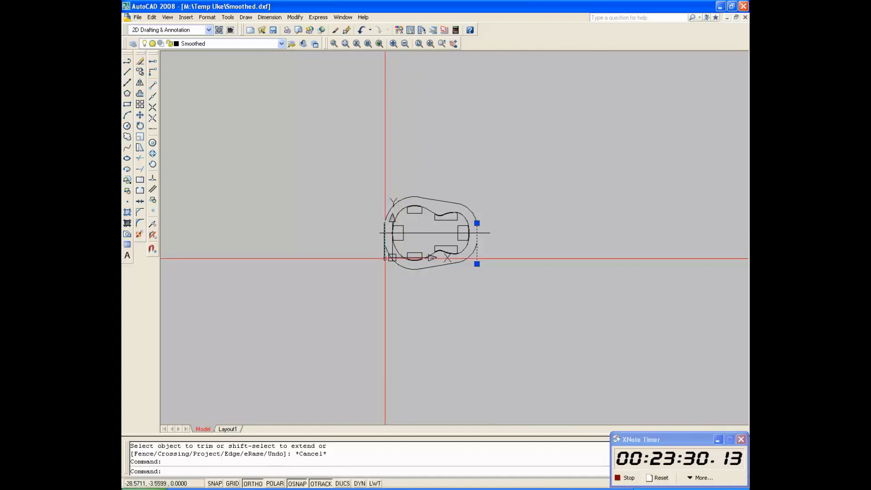
click(385, 259)
key(Delete)
scroll(395, 245, up, 8)
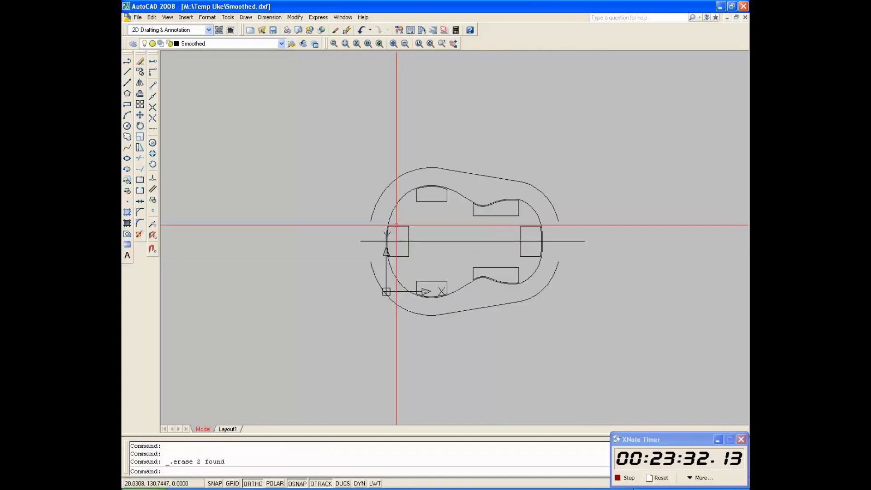
click(128, 65)
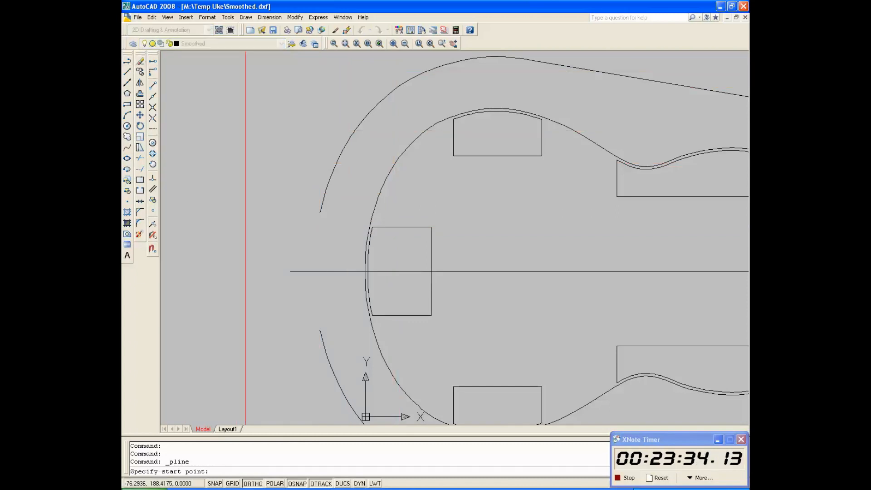
click(320, 211)
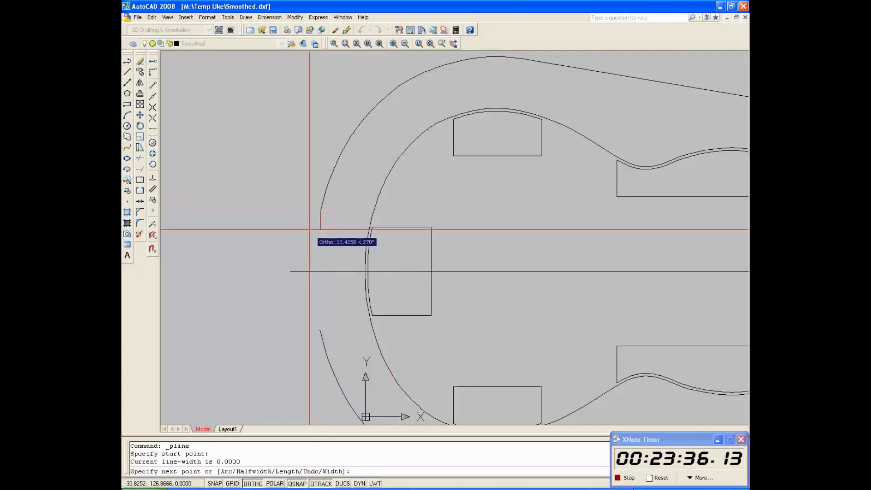
key(Escape)
scroll(314, 218, up, 8)
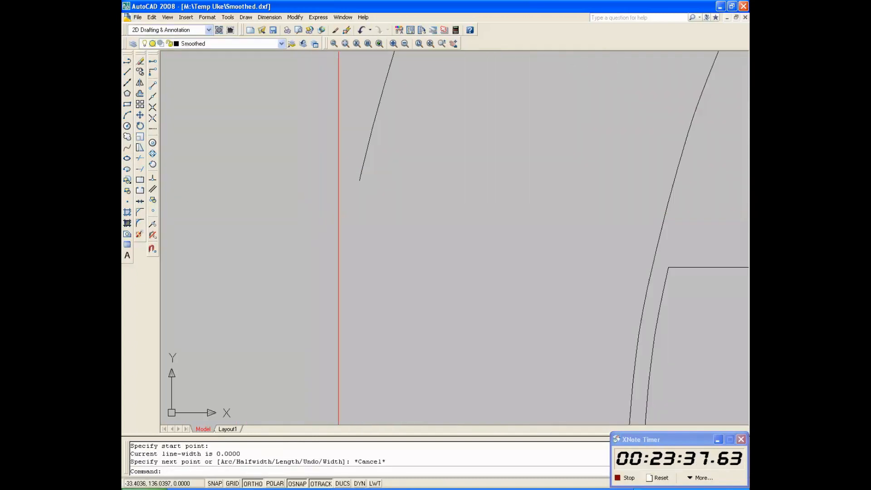
key(Return)
click(358, 180)
scroll(347, 177, down, 4)
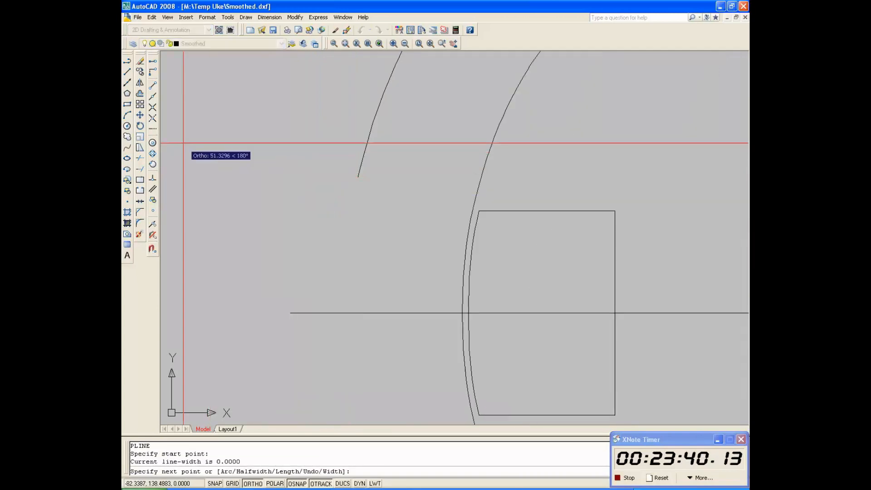
click(156, 179)
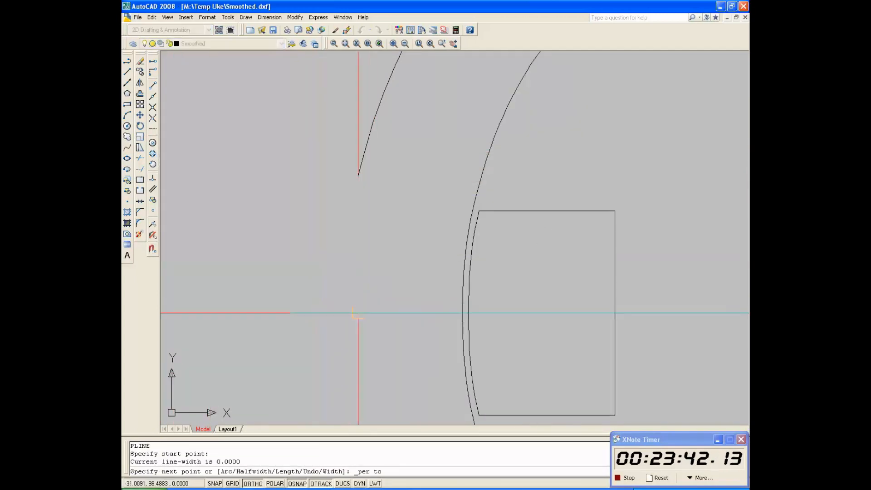
click(358, 313)
key(Return)
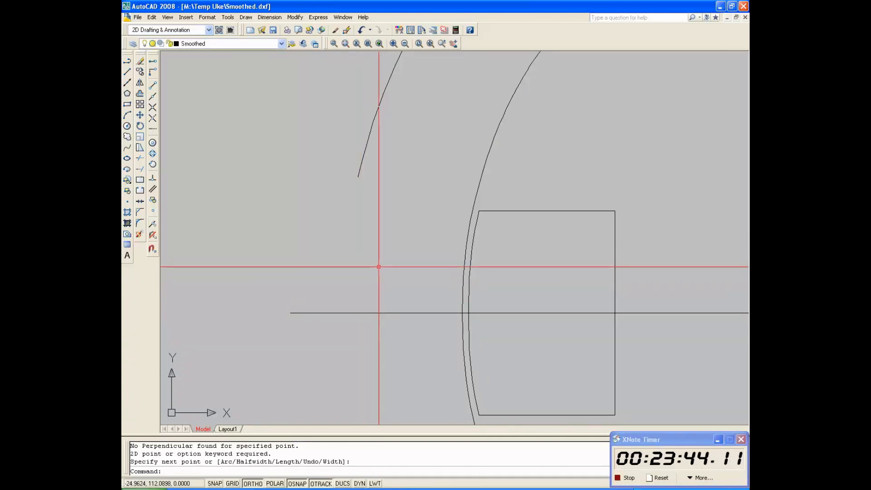
key(ctrl+z)
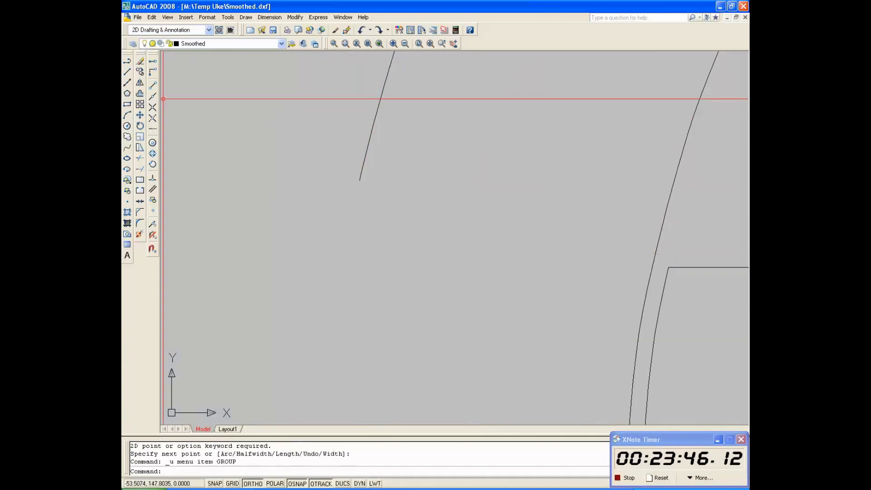
click(297, 483)
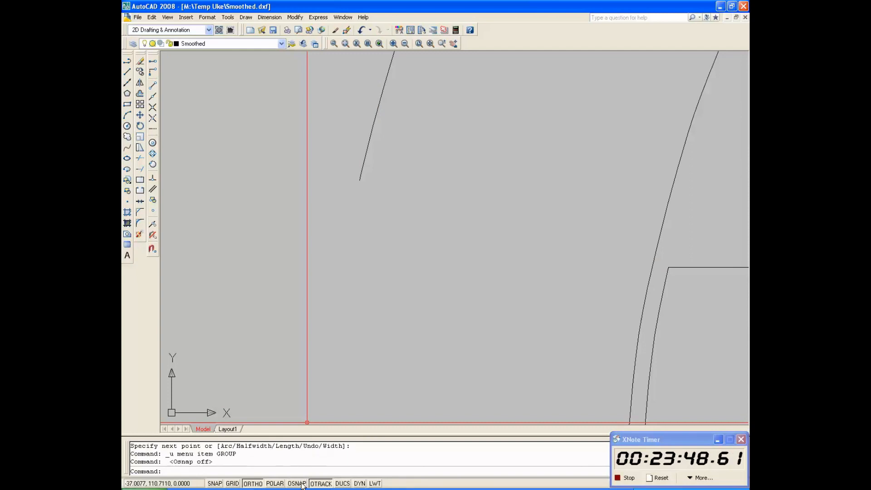
- Draw a polyline from the upper outline's open endpoint at the wide end, perpendicular to the centreline
click(127, 63)
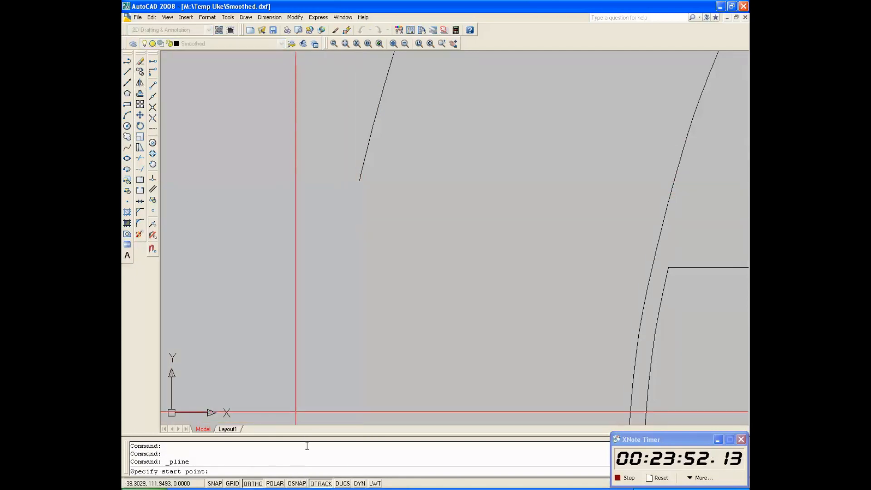
click(297, 483)
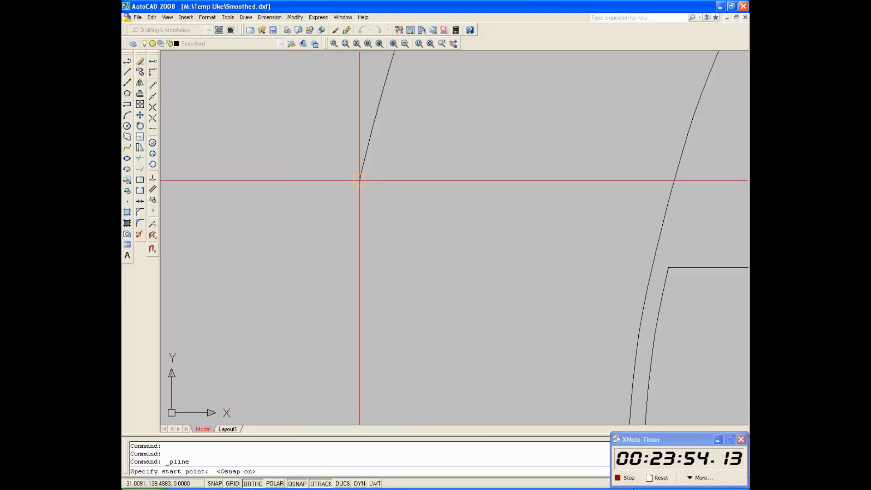
click(360, 180)
scroll(361, 177, down, 1)
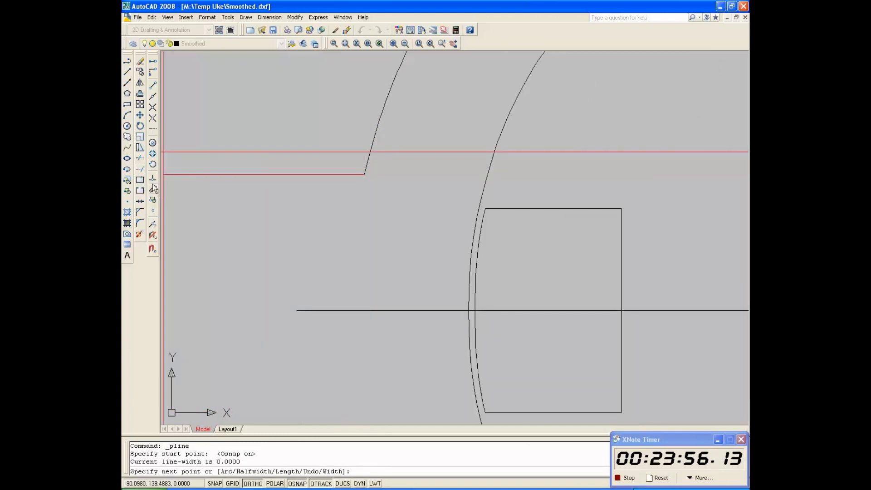
click(370, 308)
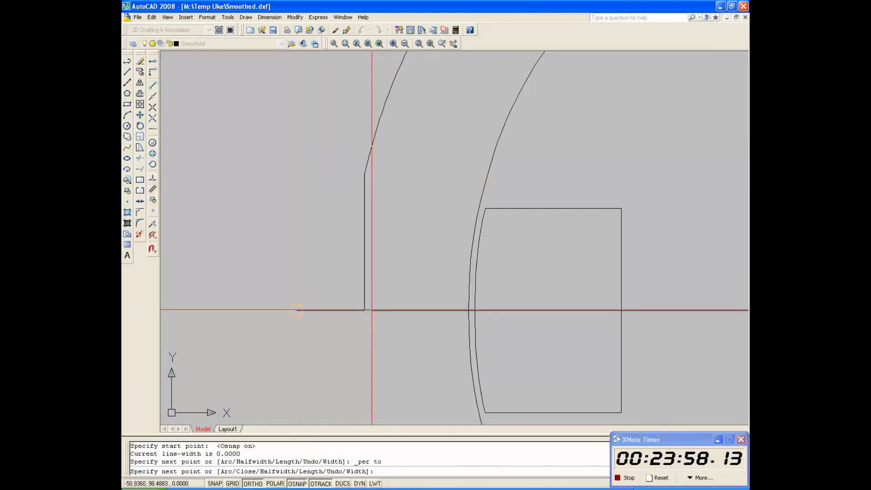
key(Return)
- Draw a vertical polyline from the wide-end line's foot on the centreline to the lower outline's open endpoint
key(Return)
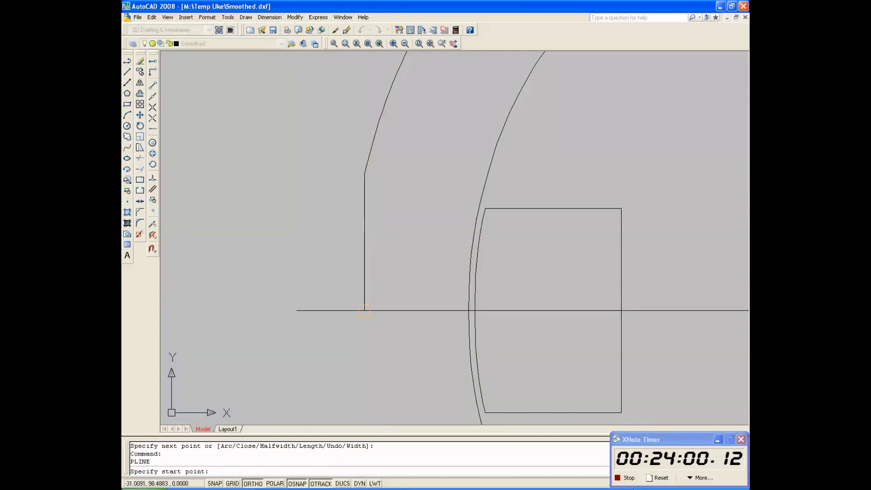
click(364, 310)
scroll(373, 264, down, 4)
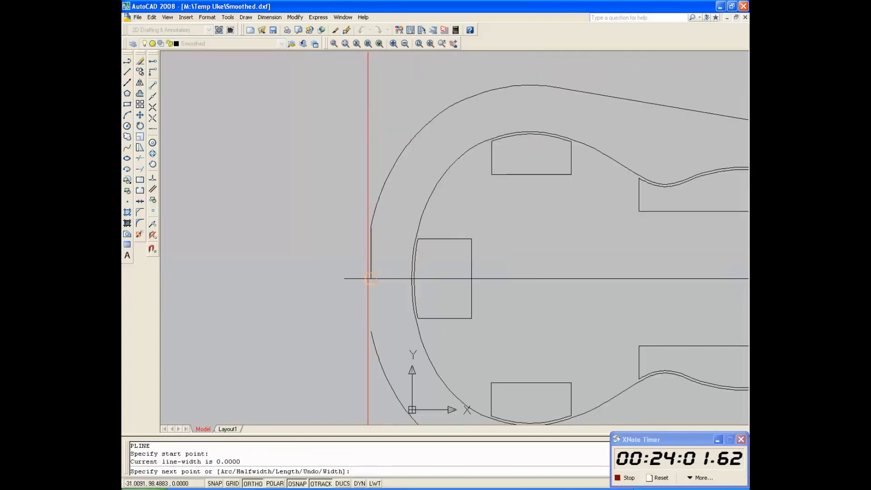
click(371, 332)
key(Return)
- Draw a polyline from the upper outline's open endpoint at the narrow end, perpendicular to the centreline
scroll(369, 294, down, 3)
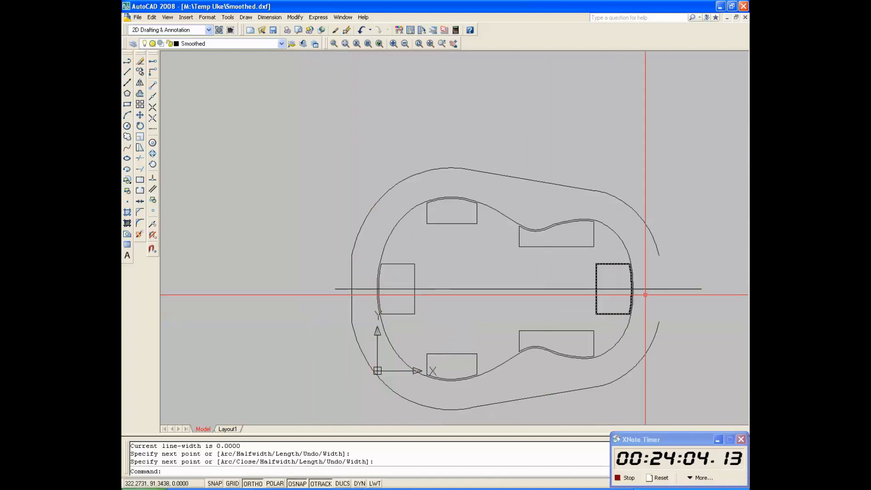
scroll(676, 282, up, 5)
scroll(677, 283, down, 3)
key(Return)
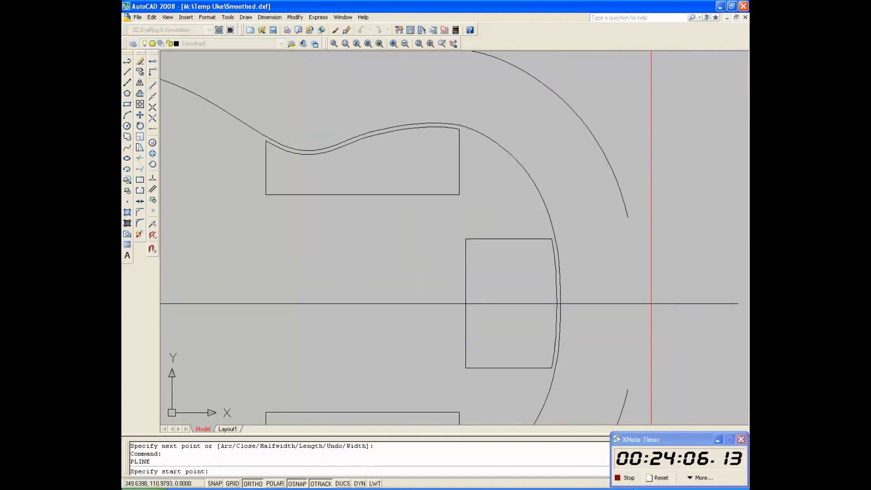
click(627, 217)
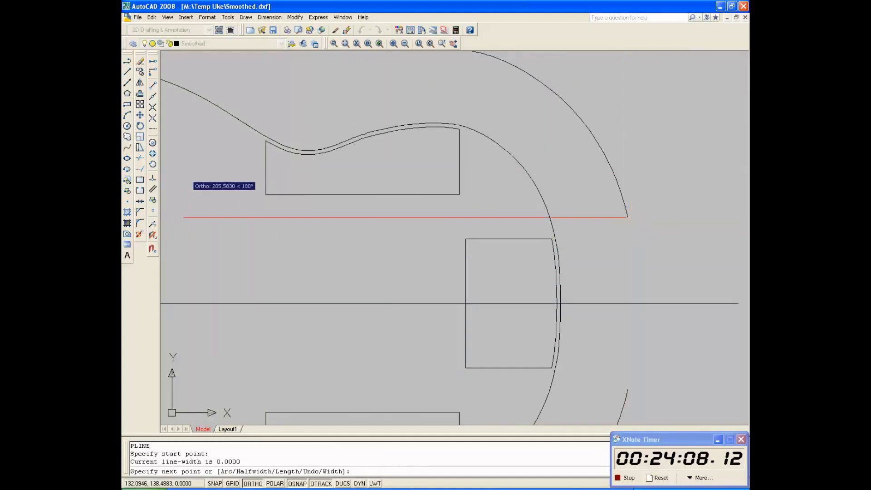
click(153, 179)
click(626, 301)
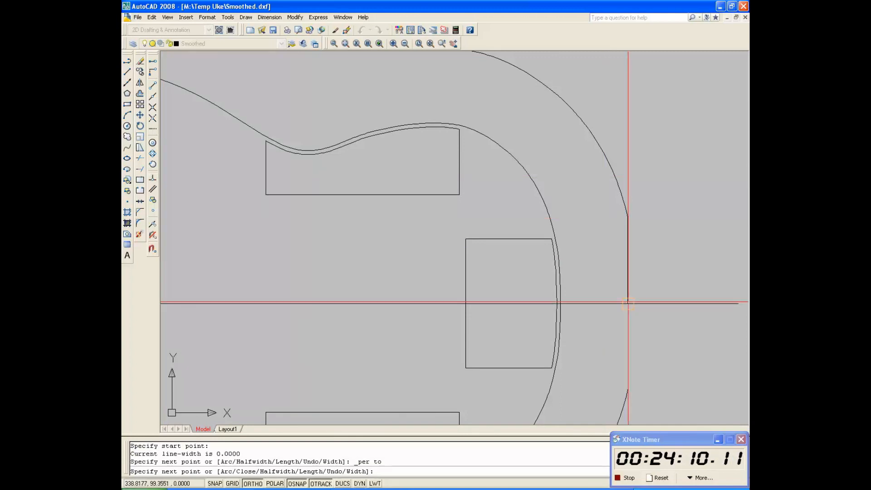
key(Return)
- Draw a vertical polyline from the narrow-end line's foot on the centreline to the lower outline's open endpoint
key(Return)
click(628, 302)
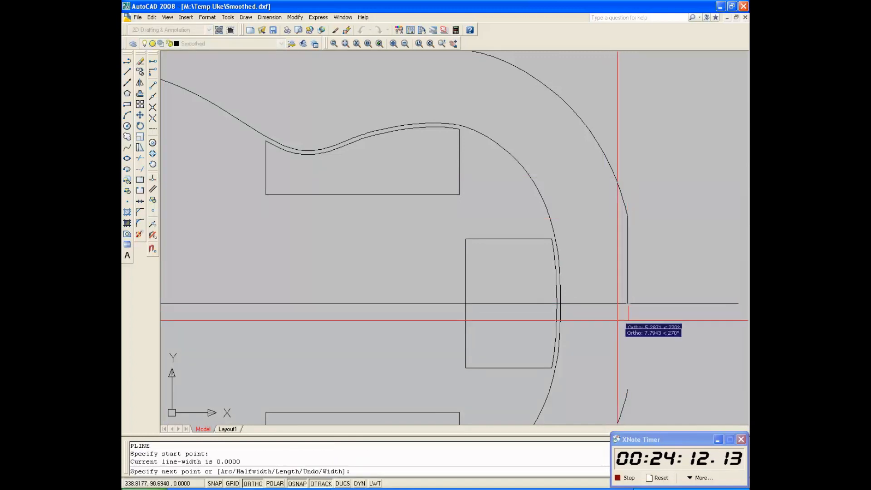
click(628, 390)
key(Return)
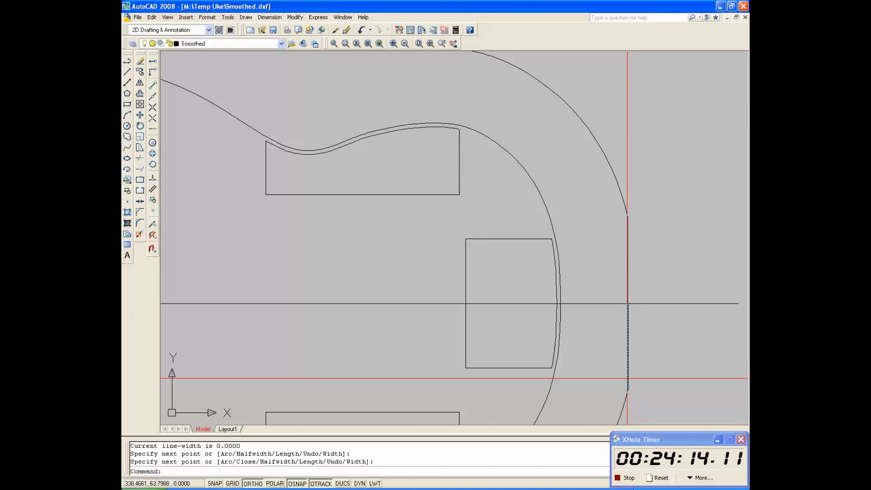
- Trim the centreline overhang outside the mould's flat narrow end, using the lower end line as cutting edge
click(140, 158)
click(628, 311)
key(Return)
click(645, 304)
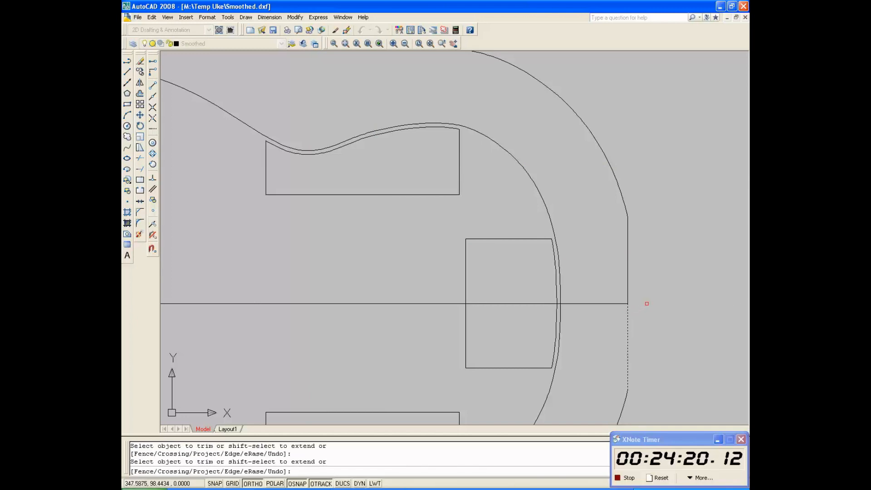
key(Return)
- Trim the centreline overhang outside the mould's flat wide end, using the lower end line as cutting edge
scroll(658, 298, down, 4)
key(Return)
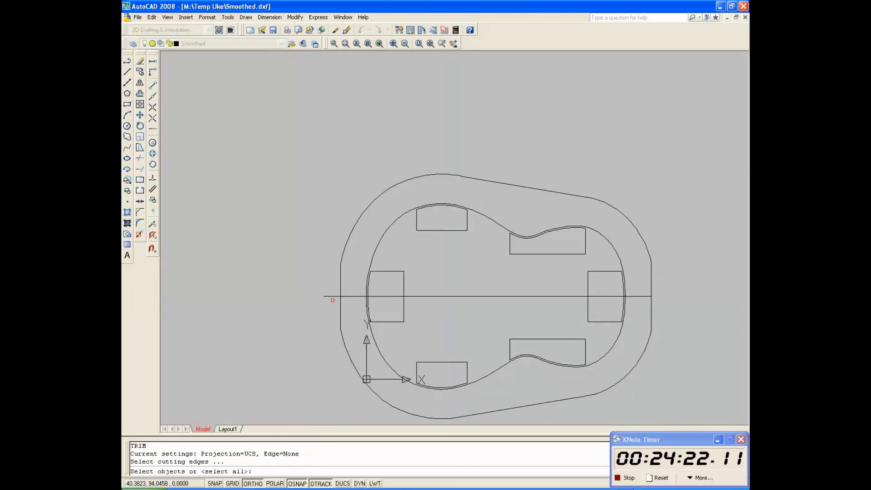
click(341, 305)
key(Return)
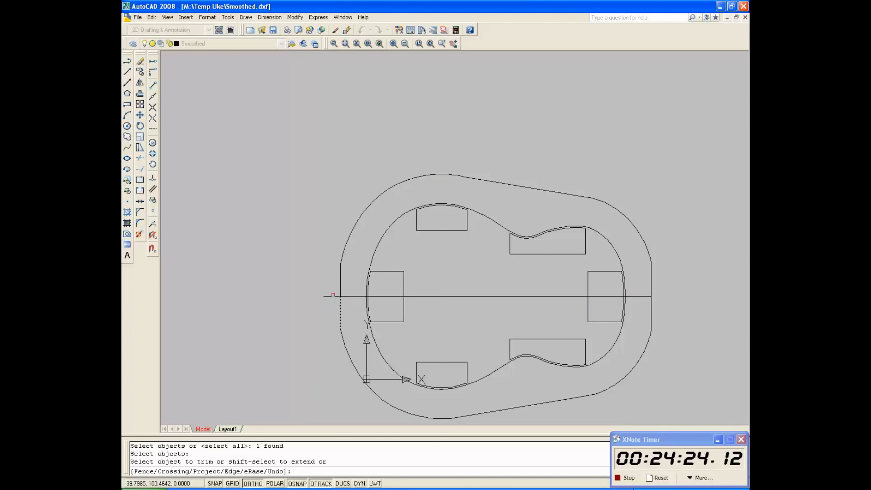
click(332, 296)
key(Return)
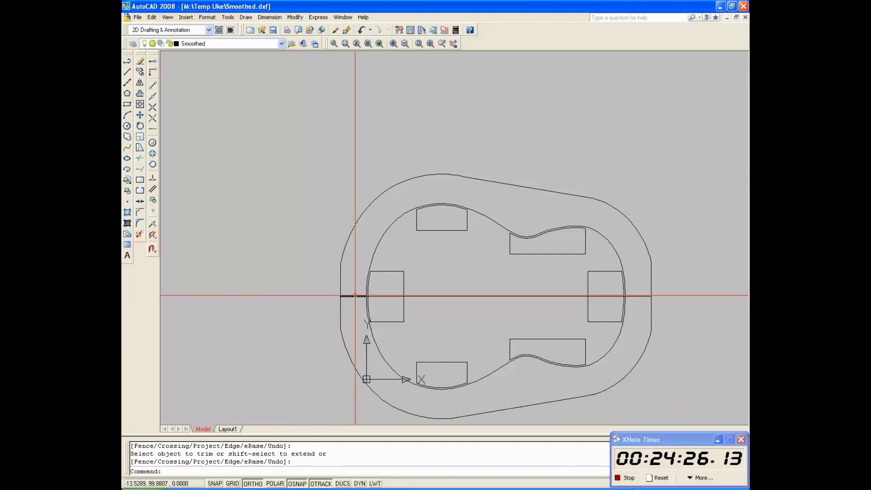
- Copy the two short centreline segments between the mould's inner and outer outlines in place, using the same base and destination point
click(140, 74)
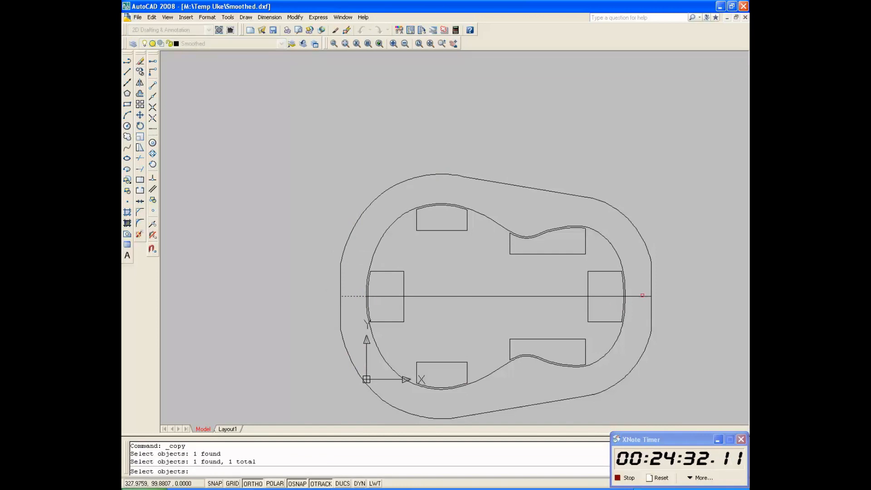
key(Return)
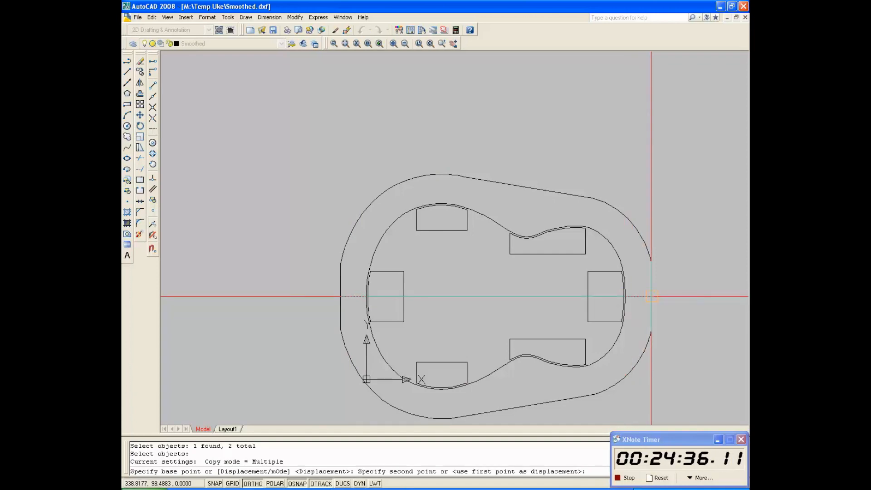
click(652, 296)
key(Return)
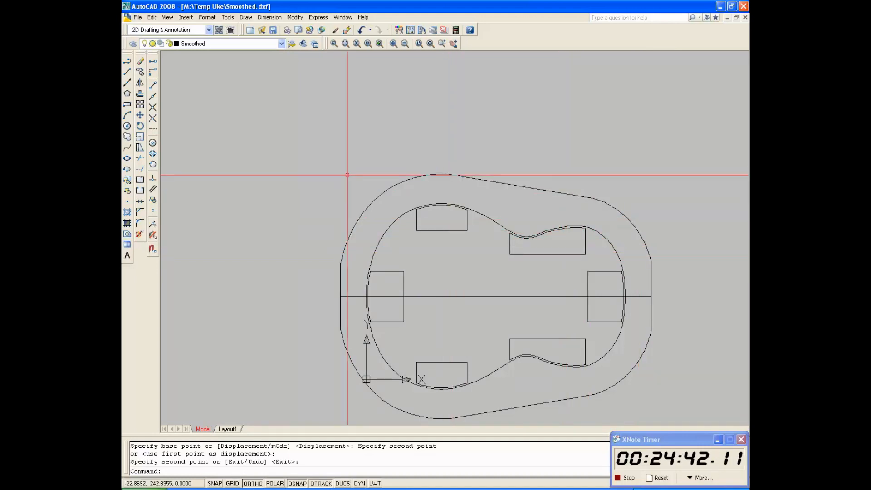
text(join)
key(Return)
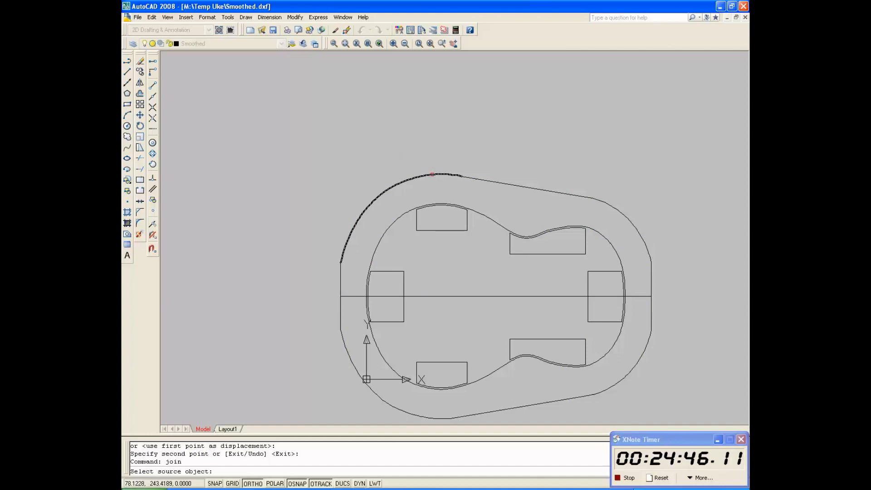
click(432, 174)
click(482, 181)
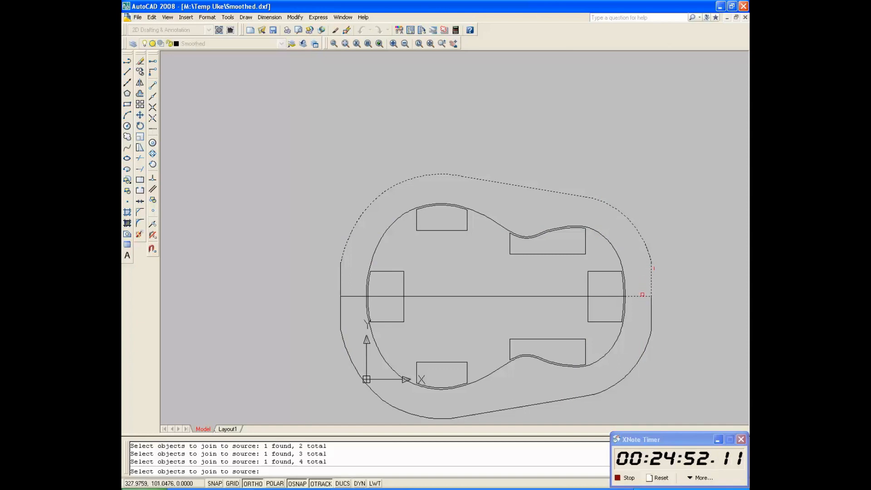
click(618, 257)
key(Escape)
- Break the mould's inner outline where it crosses the centreline at the wide end, without leaving a gap
scroll(644, 295, up, 4)
scroll(637, 290, down, 2)
scroll(356, 169, down, 4)
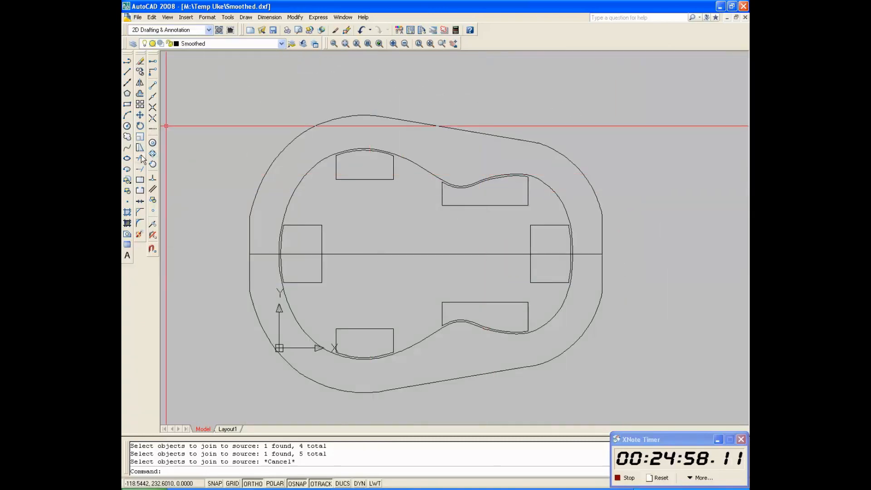
click(140, 190)
click(281, 291)
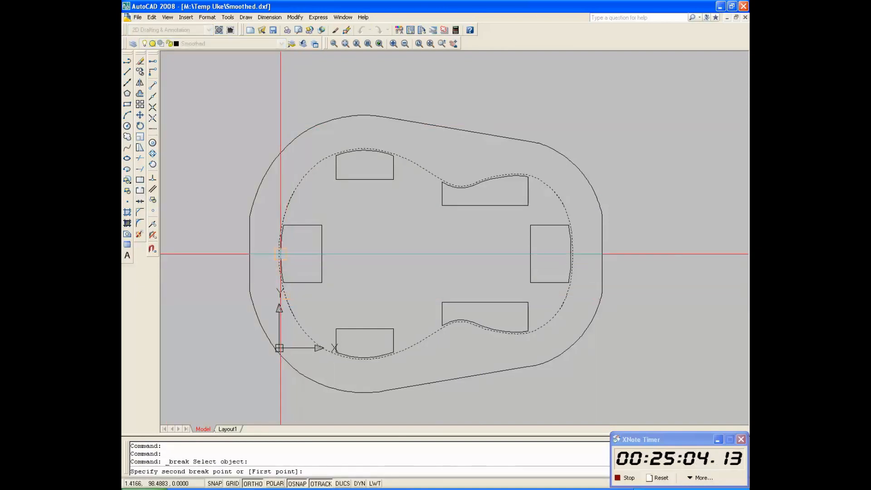
text(f)
key(Return)
scroll(281, 254, up, 9)
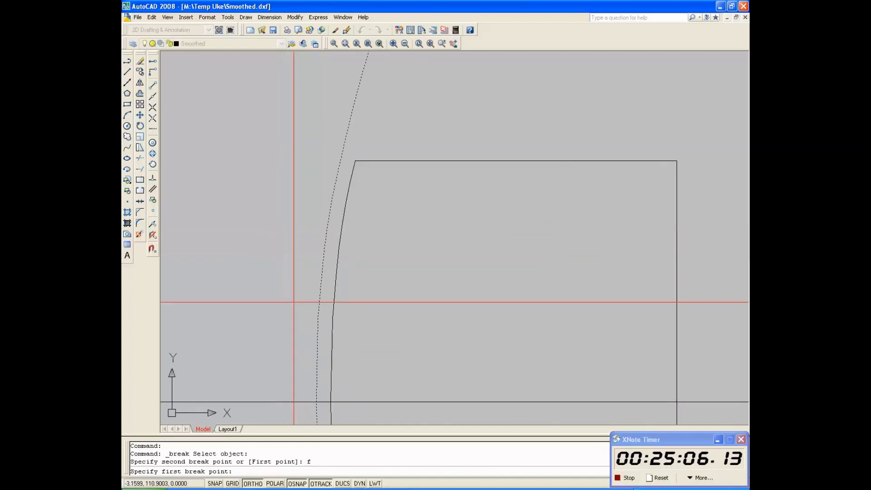
click(316, 402)
click(314, 400)
- Join the upper half's inner outline, outer outline pieces, flat end lines and centreline stubs into one polyline
scroll(314, 399, down, 10)
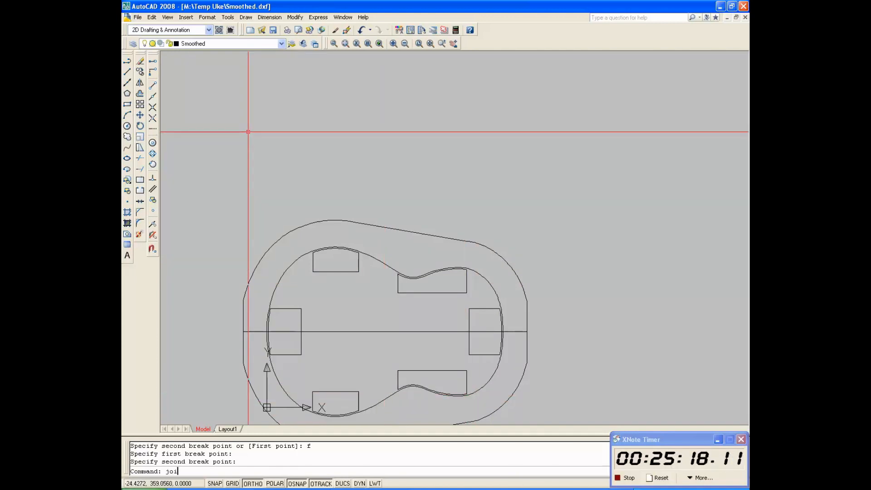
key(Return)
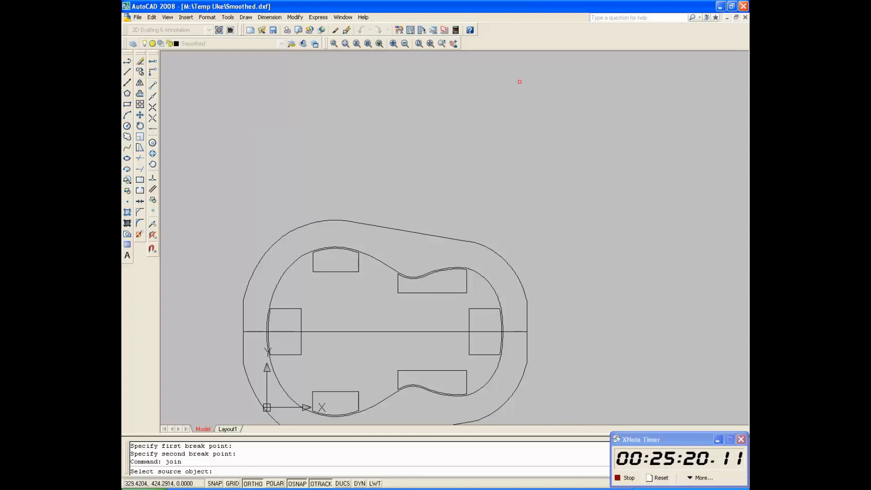
click(488, 280)
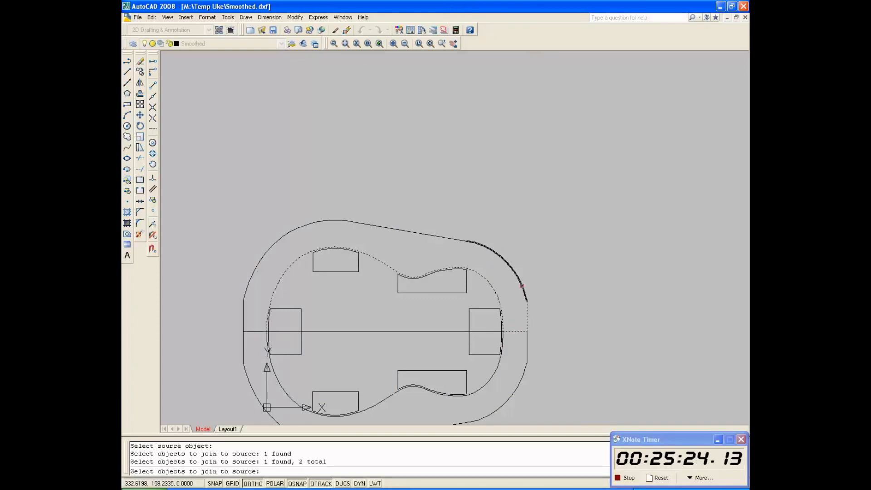
click(318, 209)
click(256, 242)
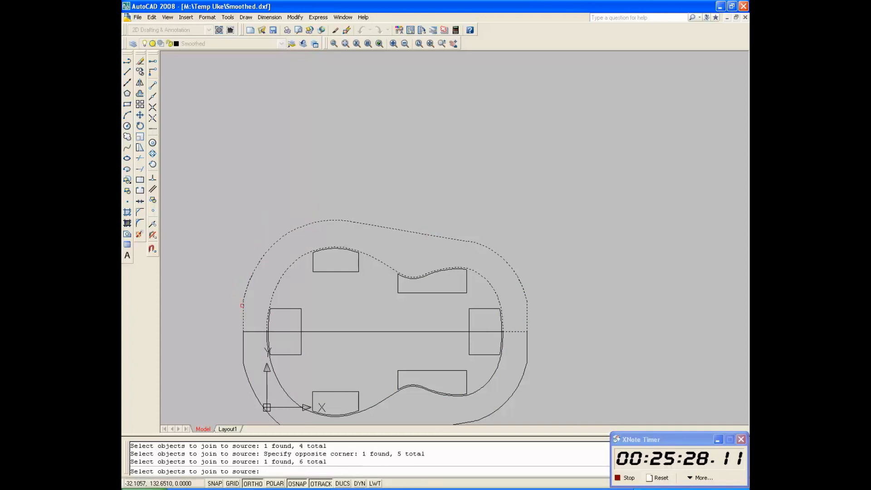
click(260, 332)
key(Return)
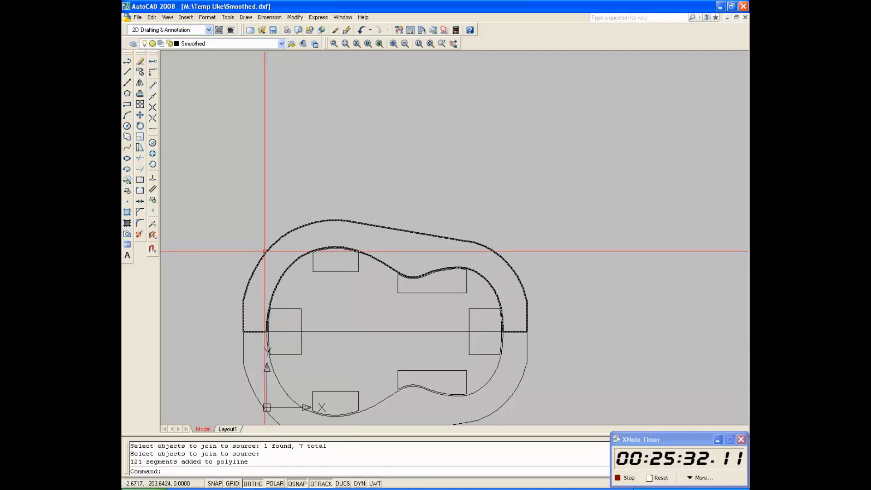
- Join the lower half's inner and outer outlines, end lines and centreline stubs into one polyline, and save the drawing
key(Return)
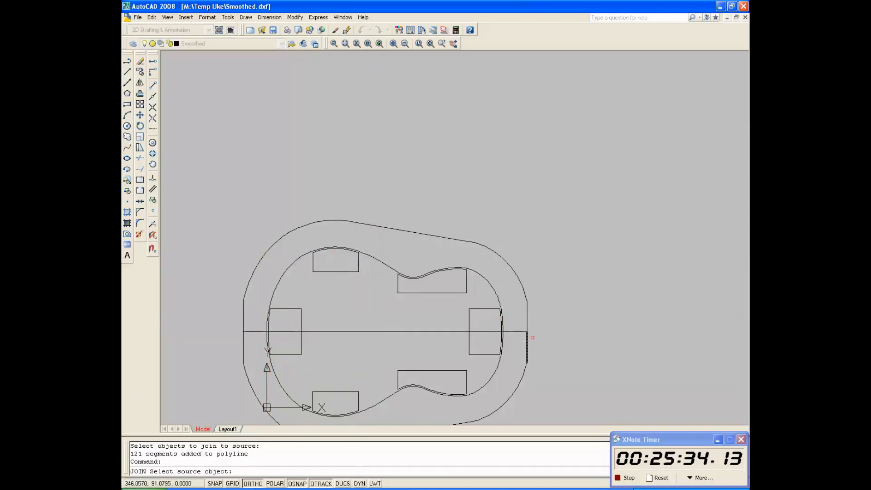
click(527, 340)
click(518, 333)
click(498, 361)
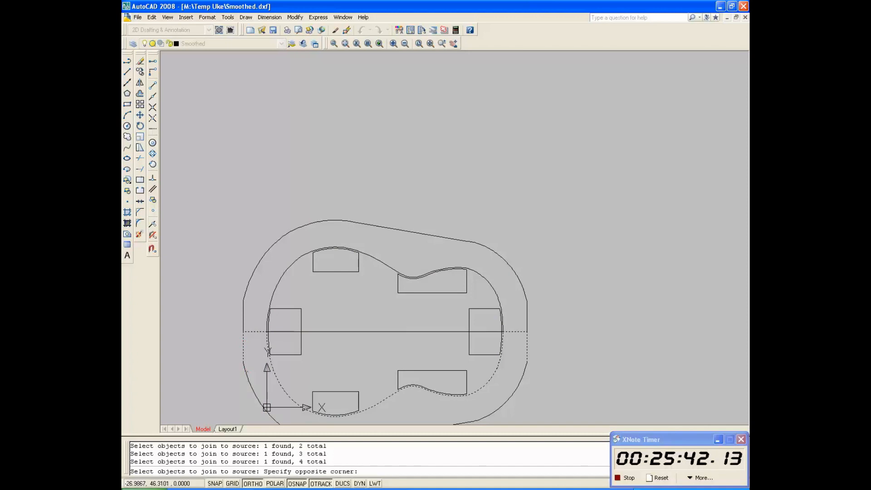
scroll(269, 286, down, 2)
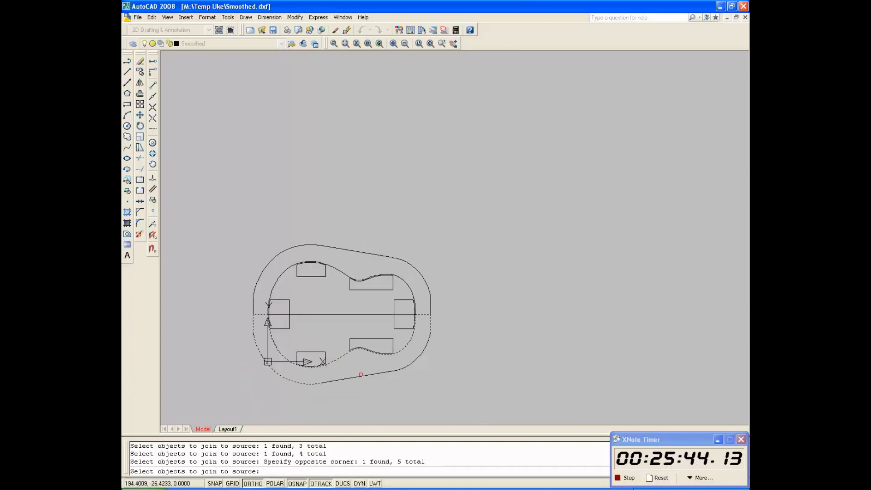
key(Return)
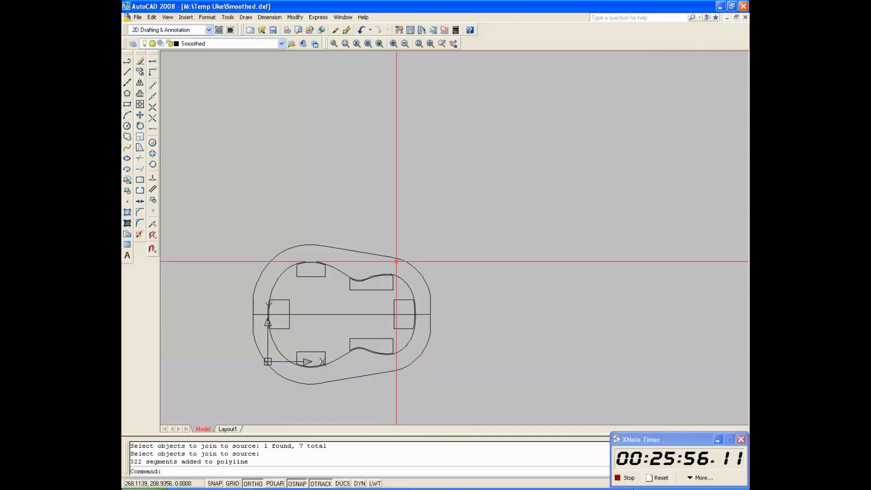
click(134, 18)
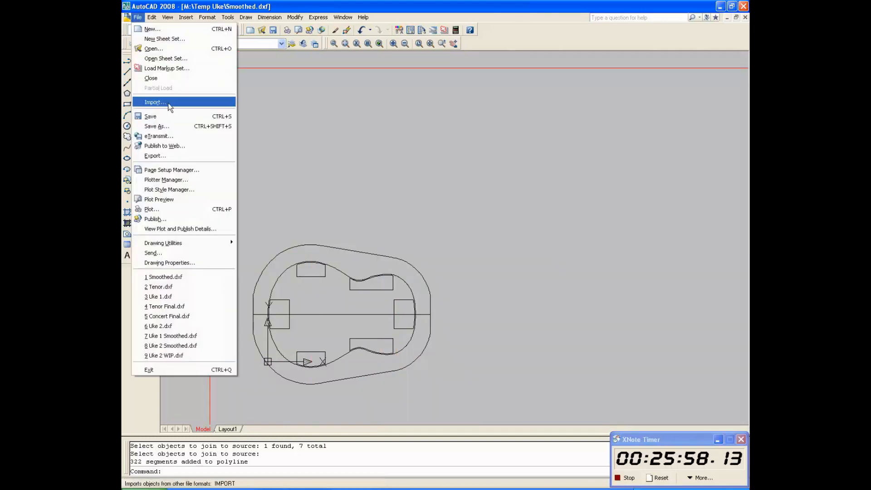
click(164, 117)
- Delete the centreline segment spanning the inside of the mould's inner outline
scroll(263, 302, up, 5)
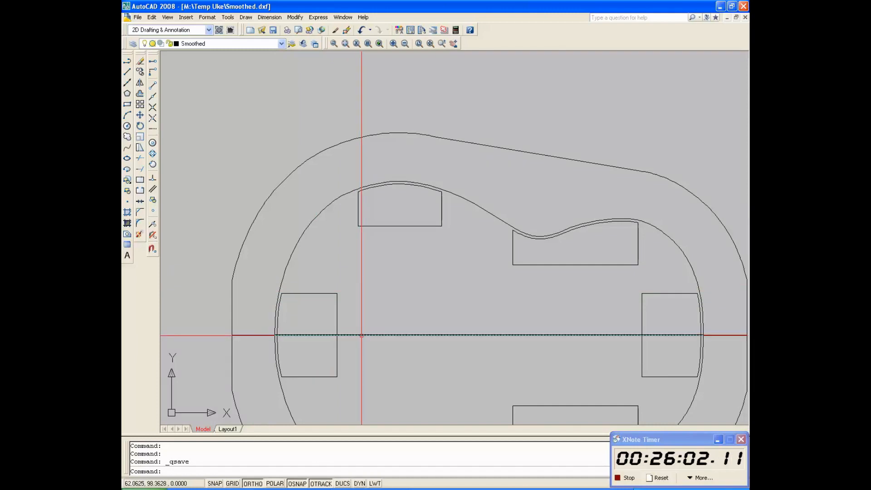
click(362, 335)
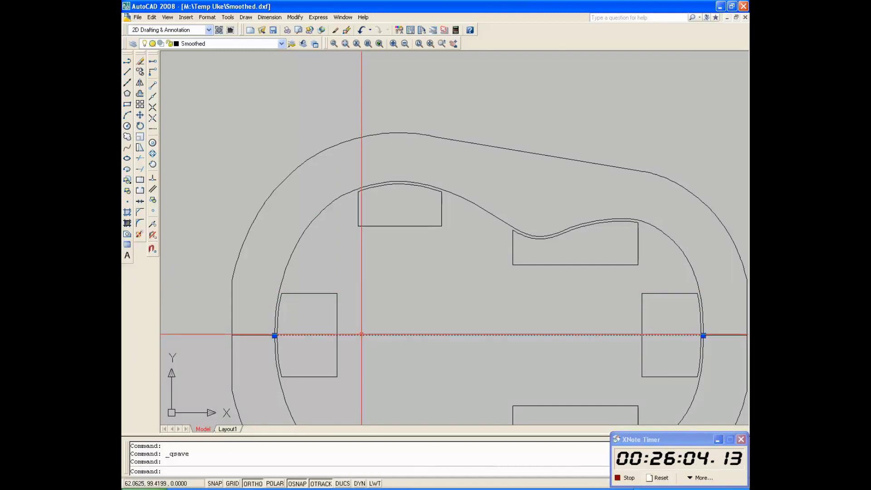
key(Delete)
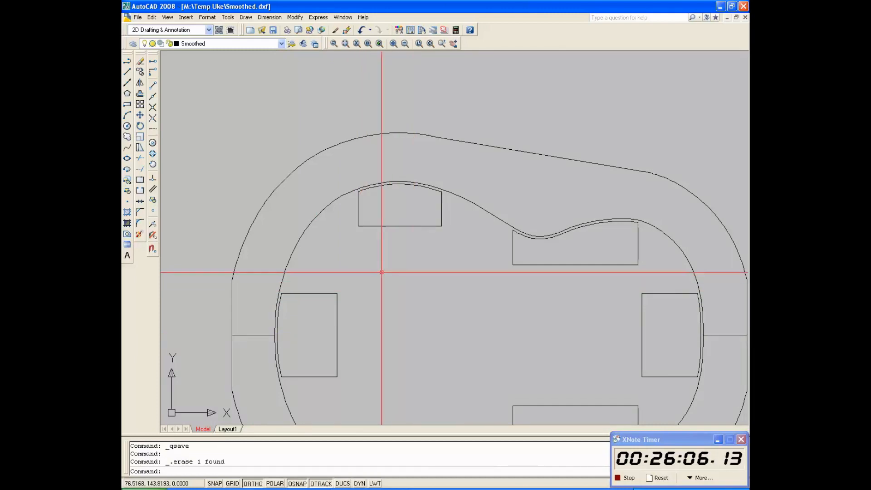
- Draw two horizontal polylines from the wide-end block's outer corners outward past the mould's flat edge
scroll(379, 264, down, 2)
scroll(366, 255, down, 2)
scroll(413, 371, up, 1)
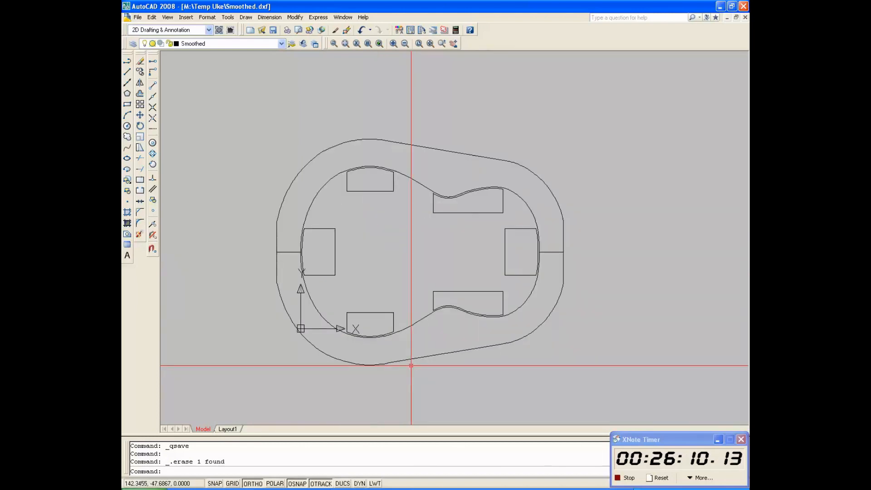
text(z)
key(Return)
text(e)
key(Return)
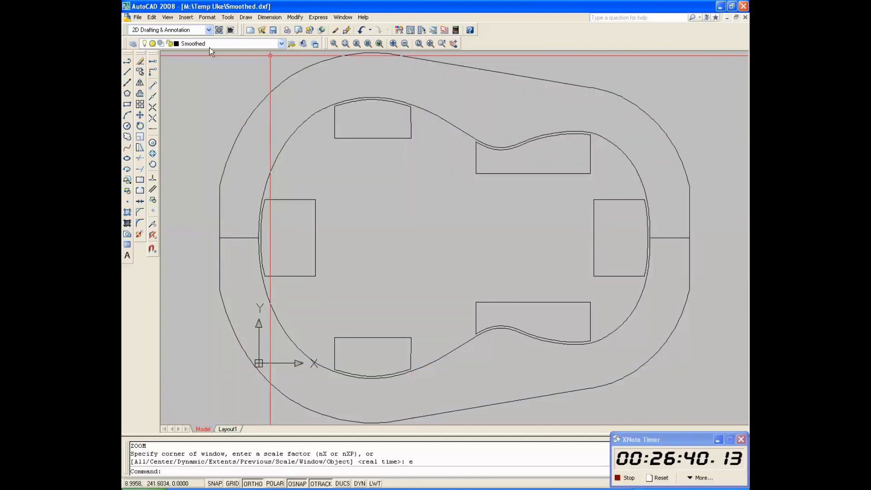
click(126, 61)
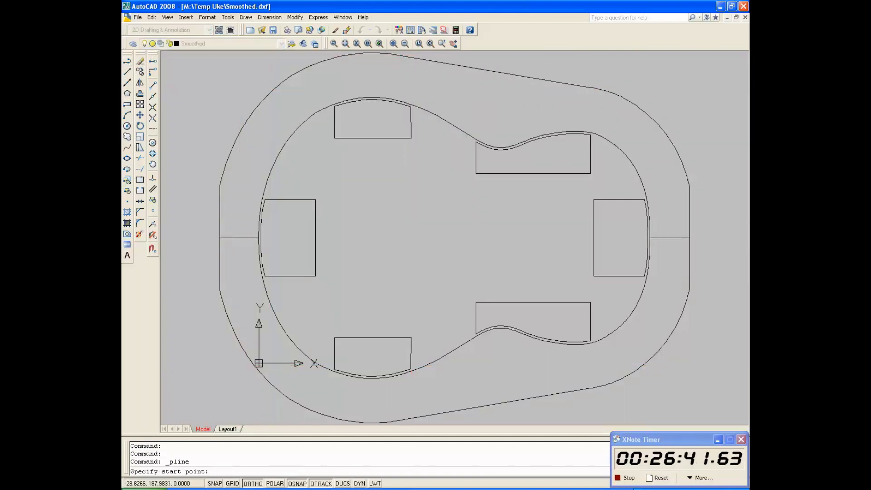
click(265, 200)
click(183, 199)
key(Return)
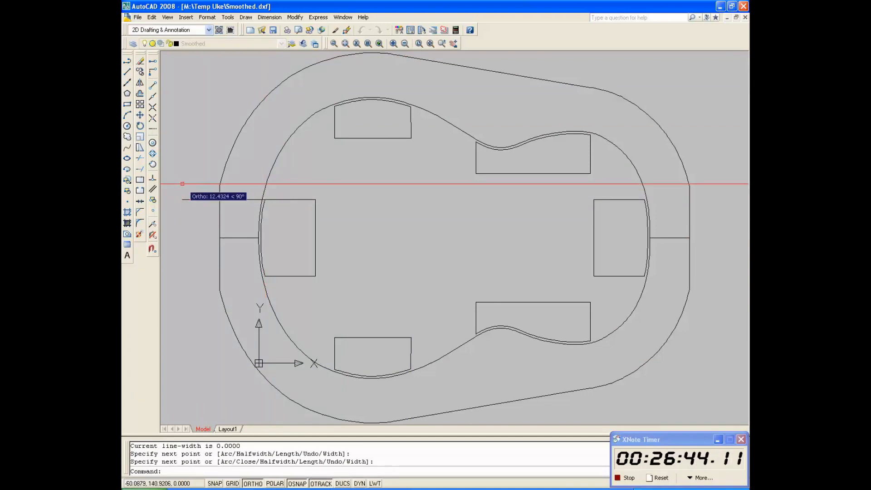
key(Return)
click(265, 276)
click(182, 276)
key(Return)
- Draw two vertical polylines from the curved-side corners of the lower wide-bout block down past the mould's outer outline
key(Return)
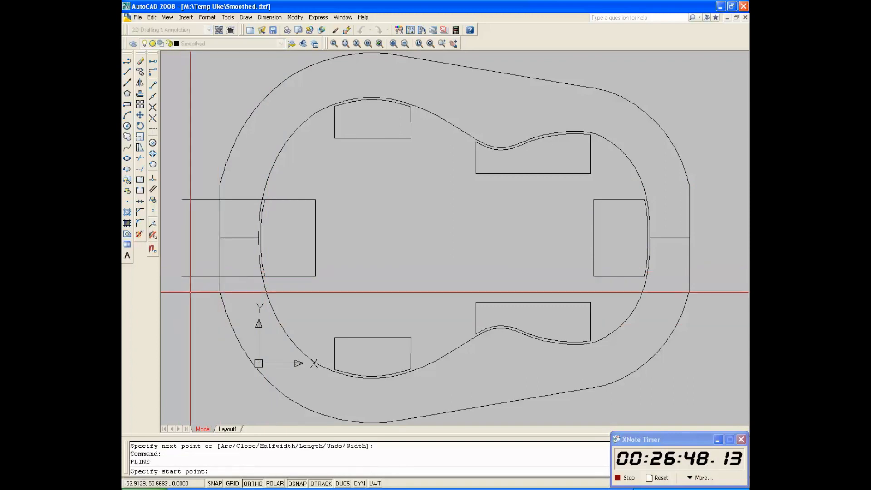
click(340, 361)
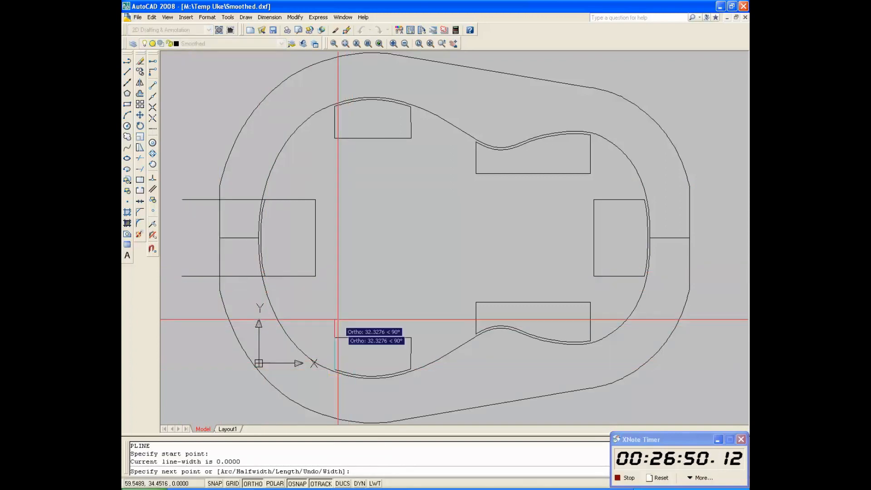
scroll(335, 256, down, 4)
click(338, 346)
key(Return)
key(Return)
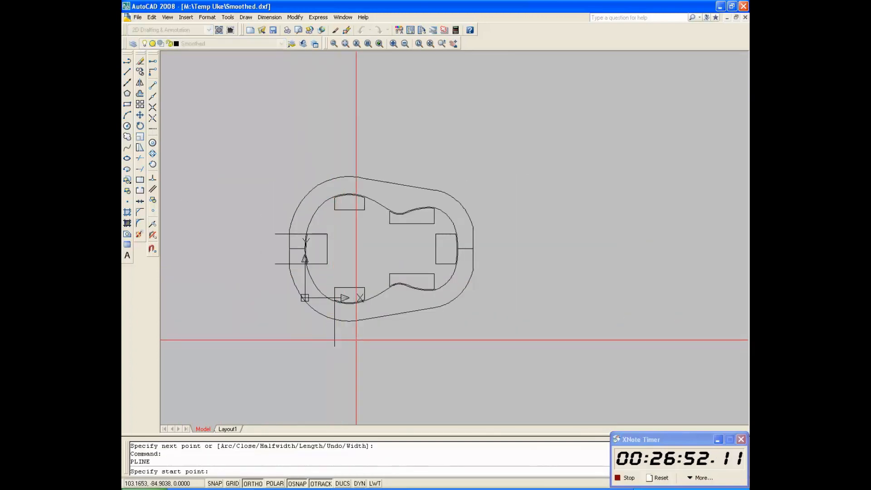
scroll(363, 295, up, 5)
click(371, 309)
click(375, 395)
key(Return)
- Draw two vertical polylines from the curved-side corners of the lower waist block down past the mould's outer outline
key(Return)
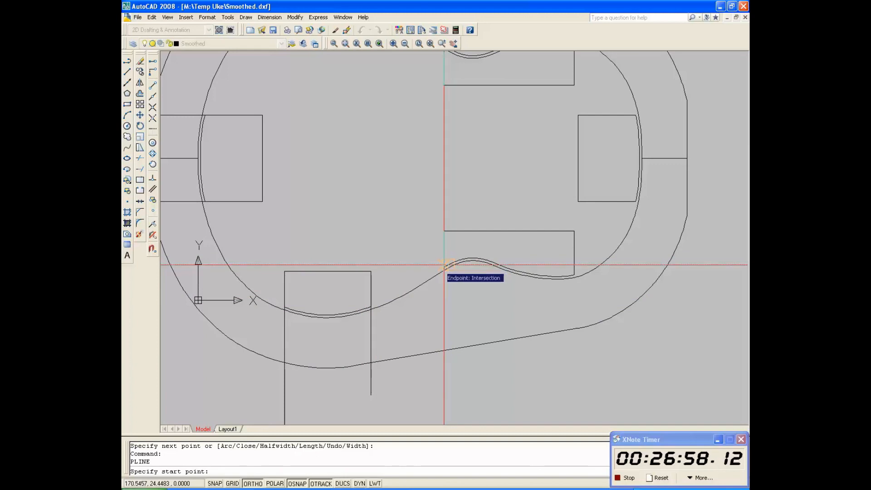
scroll(443, 265, up, 4)
click(456, 276)
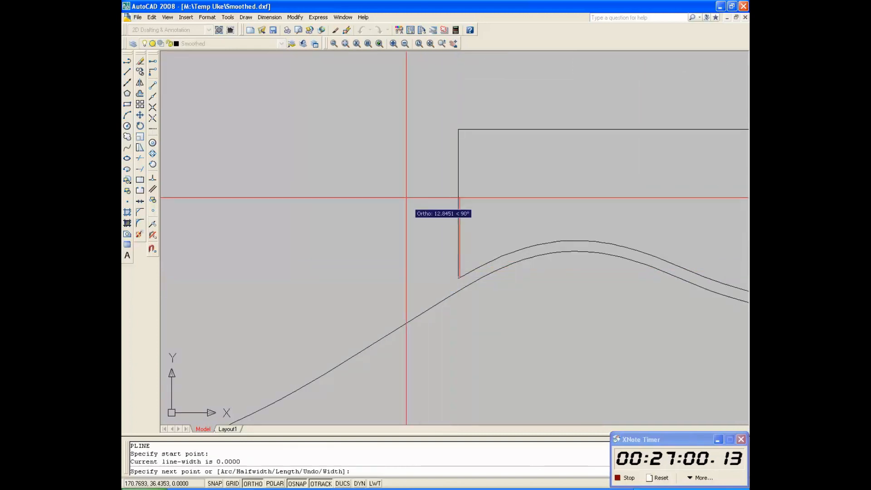
scroll(405, 186, down, 5)
click(429, 328)
key(Return)
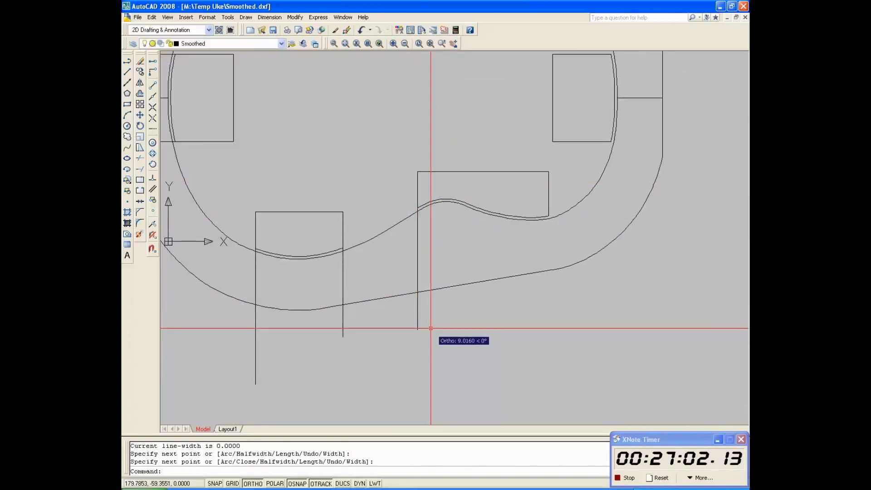
key(Return)
click(549, 217)
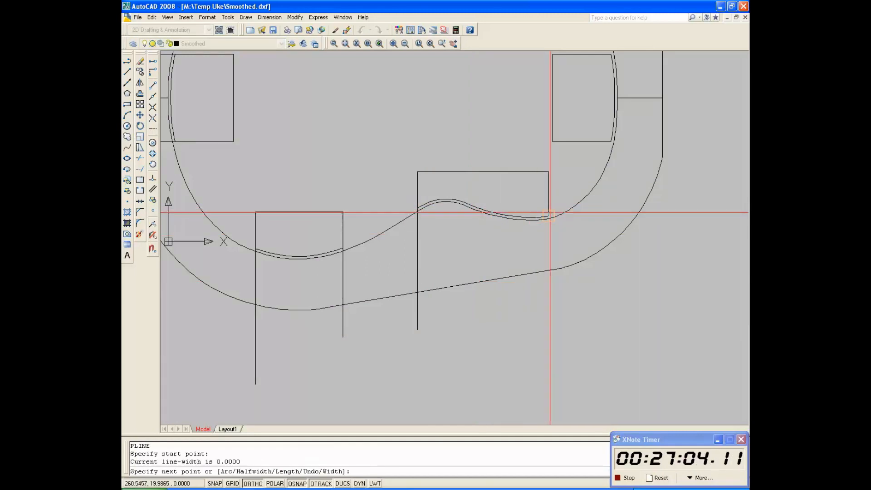
click(549, 320)
key(Return)
- Draw two horizontal polylines from the narrow-end block's outer corners outward past the mould's flat edge
scroll(549, 319, down, 5)
scroll(566, 243, up, 7)
key(Return)
click(529, 286)
click(672, 285)
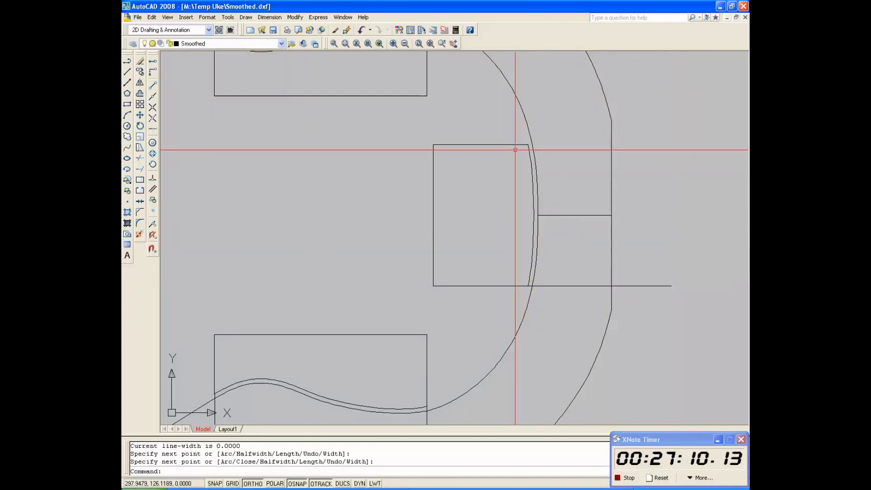
key(Return)
key(Return)
click(527, 144)
click(648, 145)
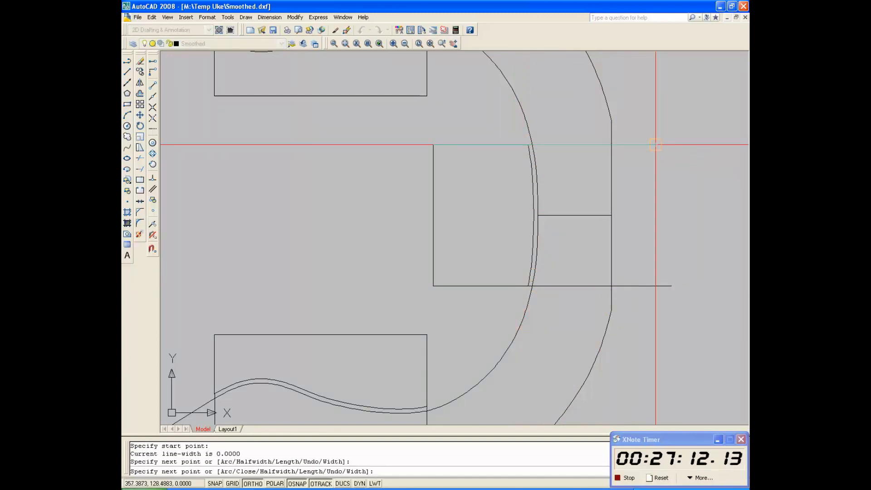
key(Return)
scroll(644, 219, down, 3)
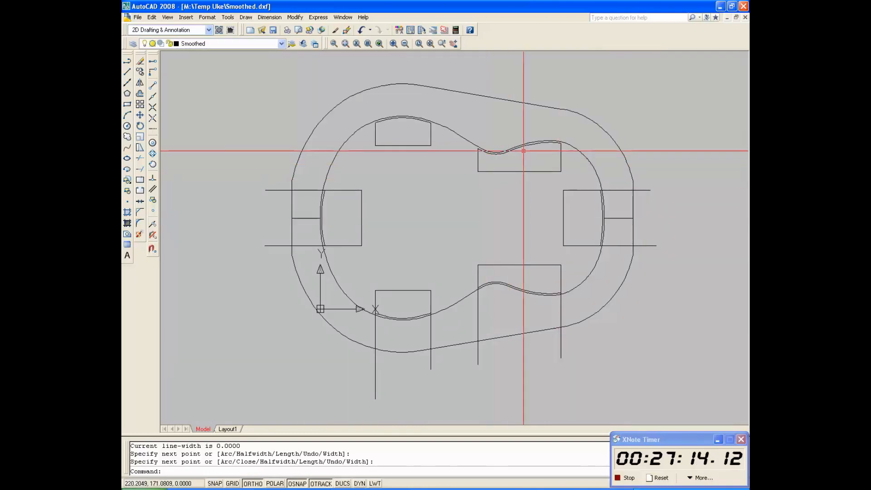
- Draw two vertical polylines from the curved-side corners of the upper waist block up past the mould's outer outline
key(Return)
click(562, 144)
scroll(562, 144, up, 5)
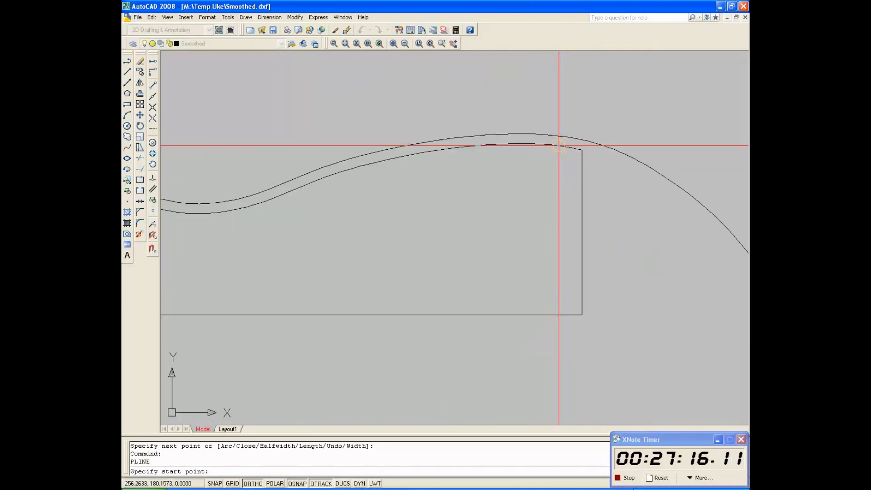
scroll(561, 150, down, 5)
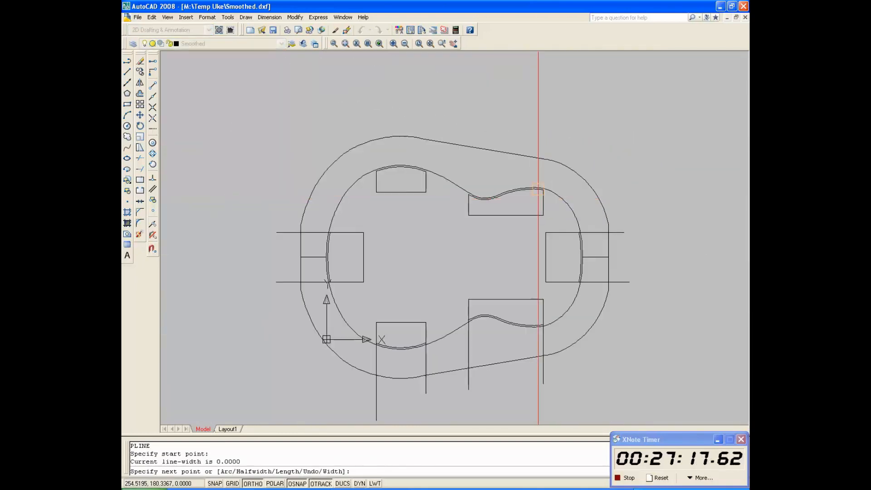
click(543, 122)
key(Return)
scroll(471, 191, up, 5)
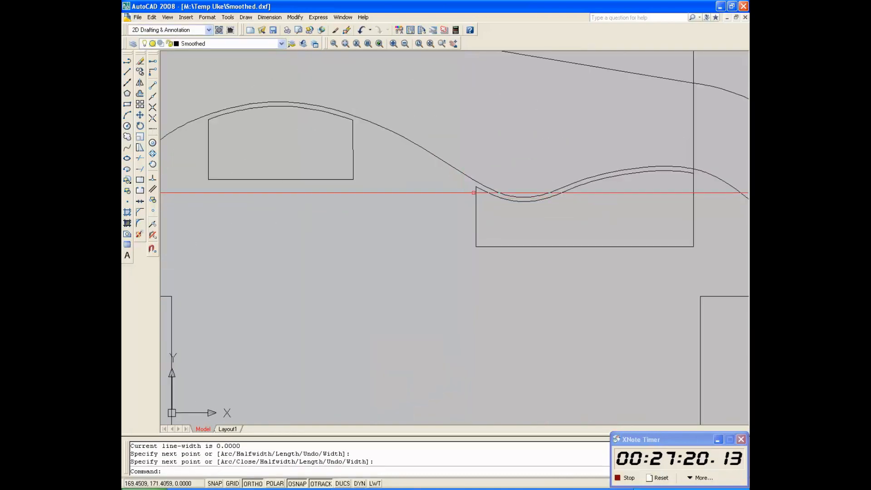
key(Return)
click(469, 194)
scroll(475, 185, down, 5)
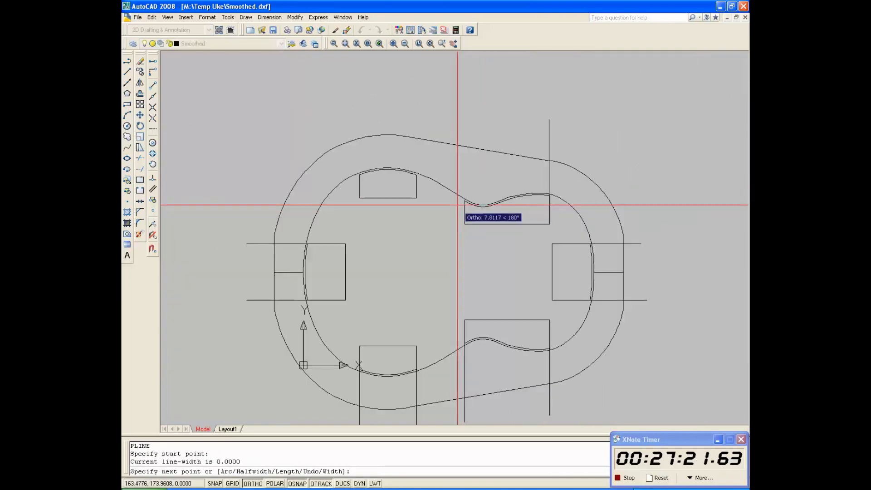
click(465, 123)
key(Return)
- Draw two vertical polylines from the curved-side corners of the upper wide-bout block up past the mould's outer outline
scroll(428, 182, up, 5)
key(Return)
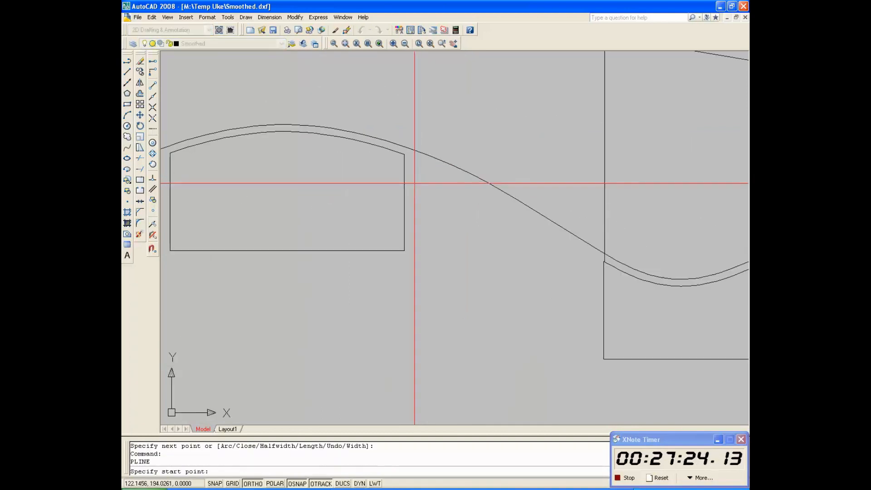
click(405, 155)
scroll(404, 154, down, 5)
click(414, 95)
key(Return)
scroll(340, 212, up, 5)
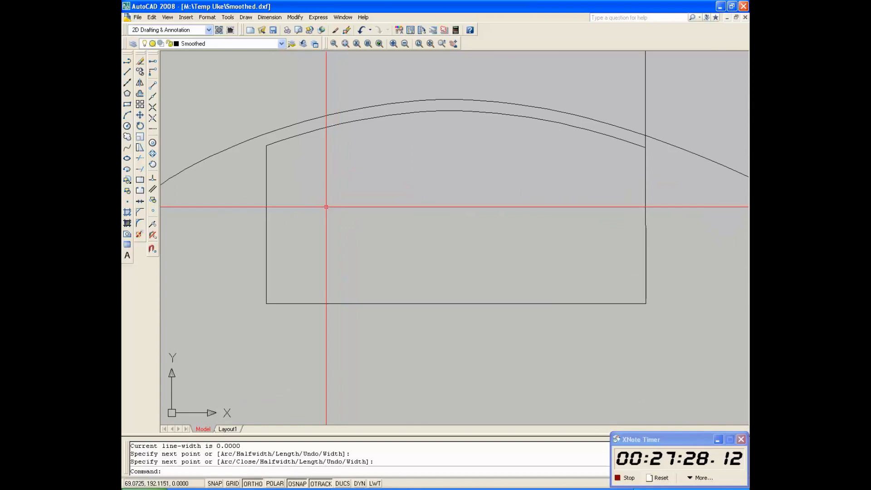
key(Return)
click(266, 146)
scroll(277, 184, down, 5)
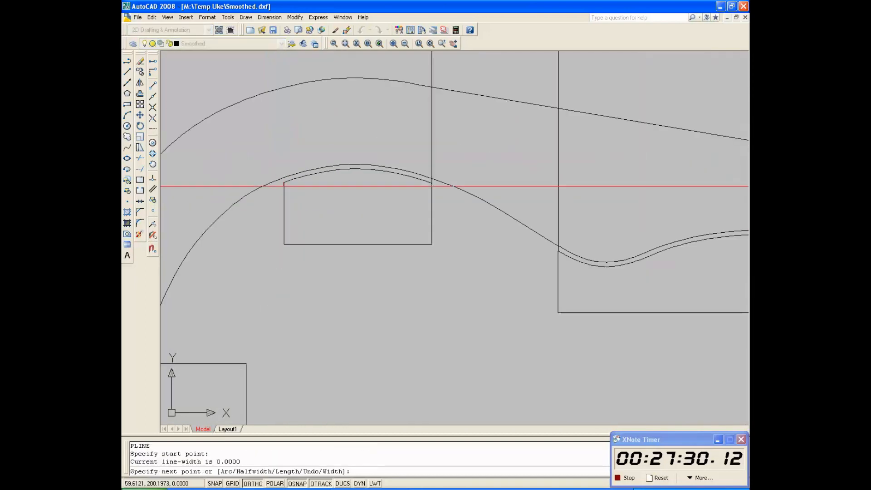
key(Return)
scroll(358, 162, down, 5)
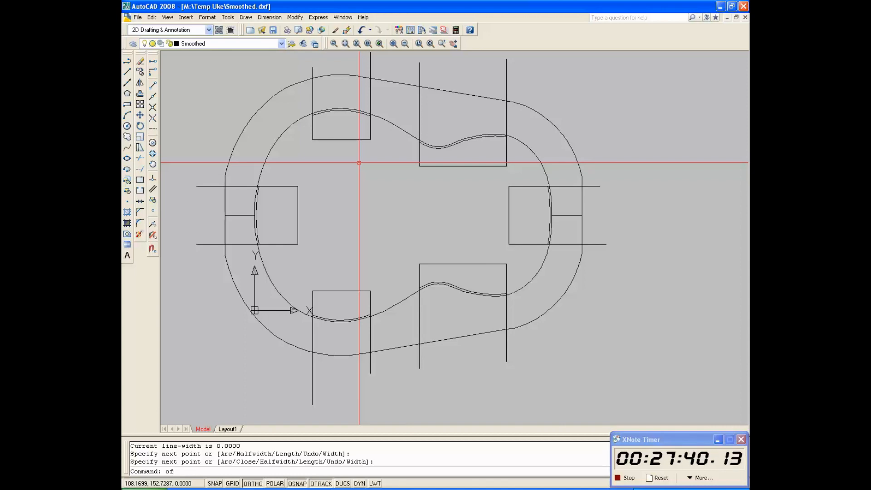
- Offset the upper and lower mould halves 15 units into the mould's interior
key(Return)
text(1)
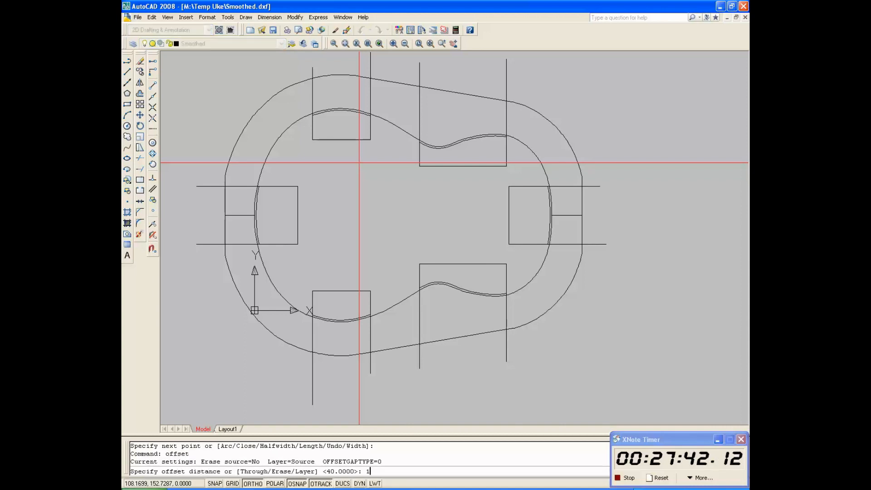
text(5)
key(Return)
click(399, 126)
click(406, 104)
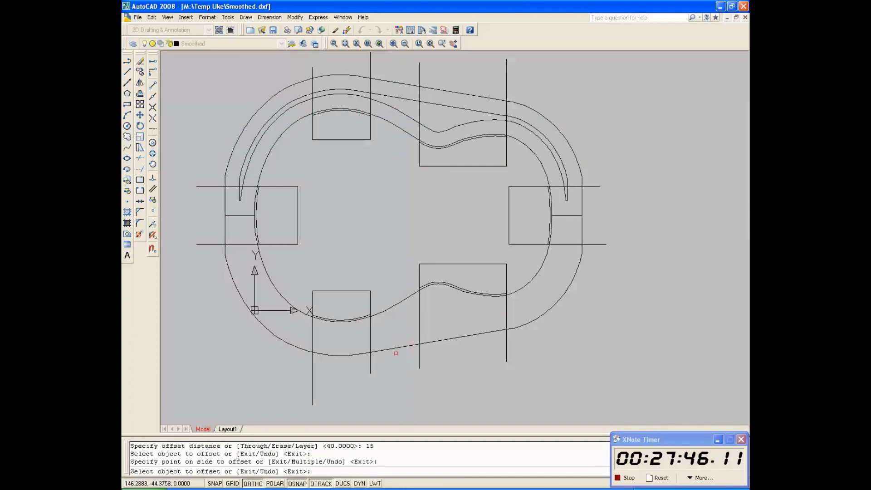
click(397, 303)
click(404, 316)
key(Escape)
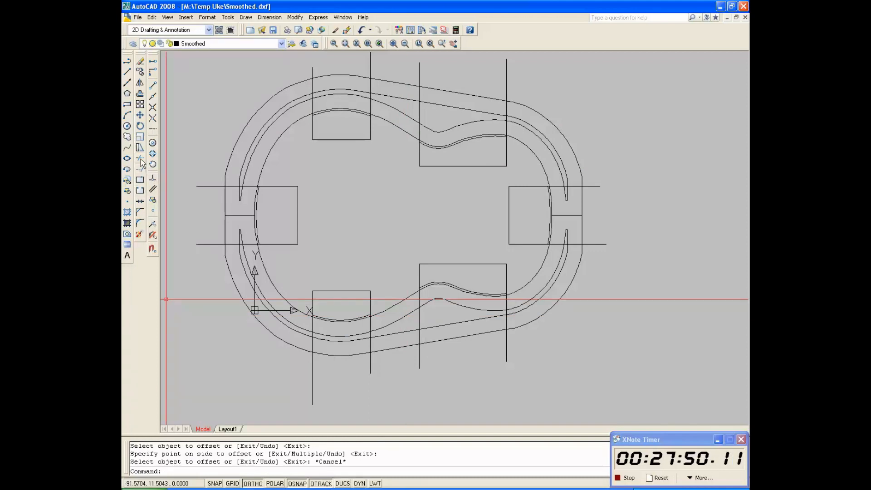
- Trim the projected block lines between the inner and outer curves of the offset outlines, using both offset outlines as cutting edges
click(141, 161)
click(352, 337)
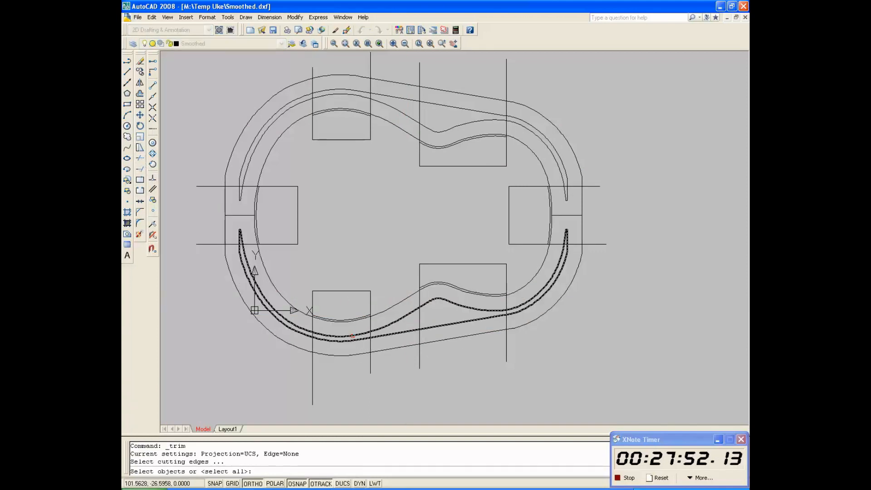
click(353, 336)
click(250, 159)
key(Return)
scroll(244, 253, up, 4)
click(244, 197)
scroll(240, 206, down, 2)
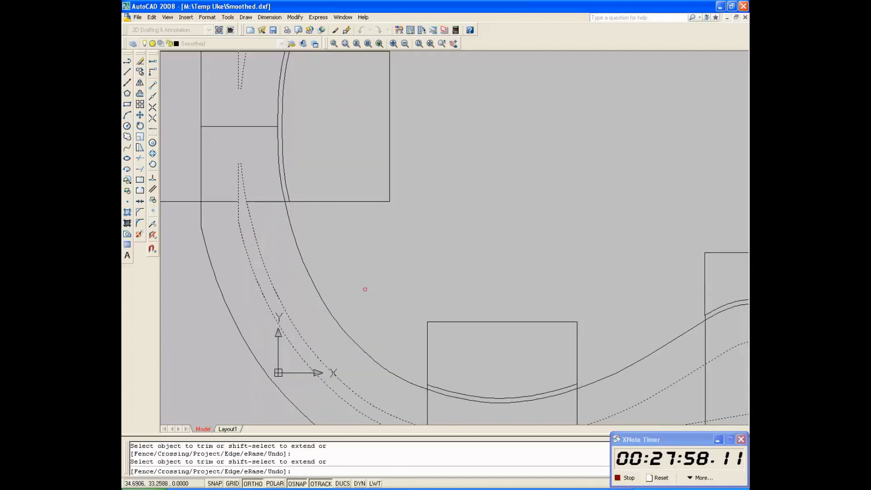
scroll(365, 289, down, 2)
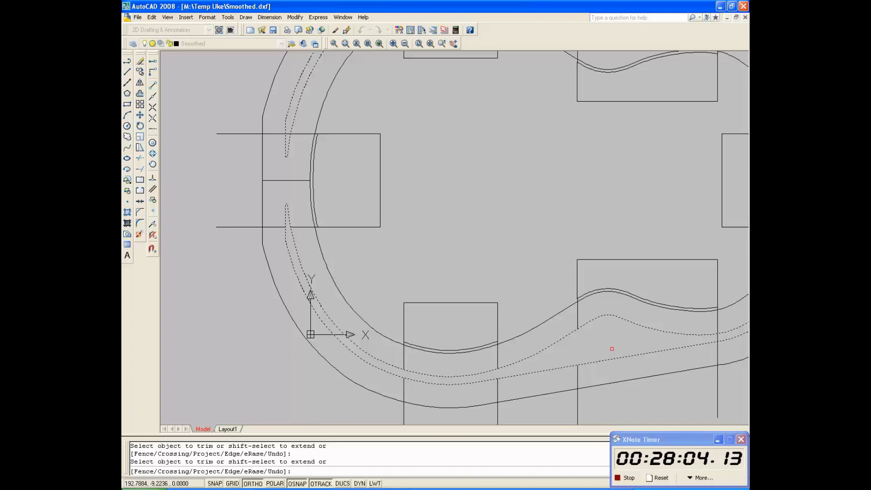
scroll(612, 349, up, 3)
scroll(413, 325, down, 5)
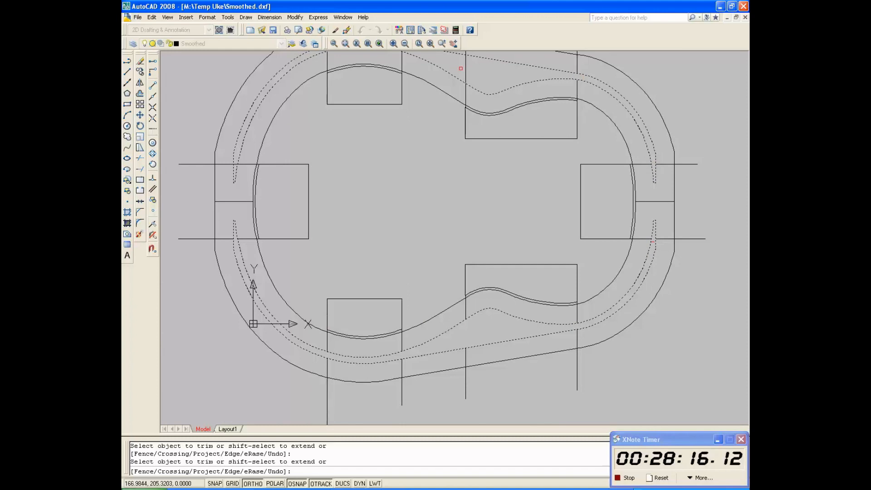
scroll(464, 77, down, 1)
scroll(413, 237, up, 4)
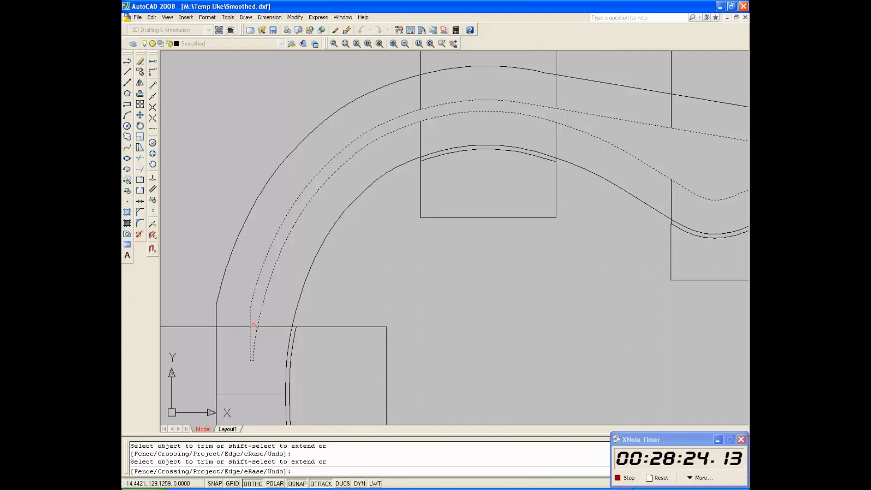
scroll(254, 326, down, 3)
key(Escape)
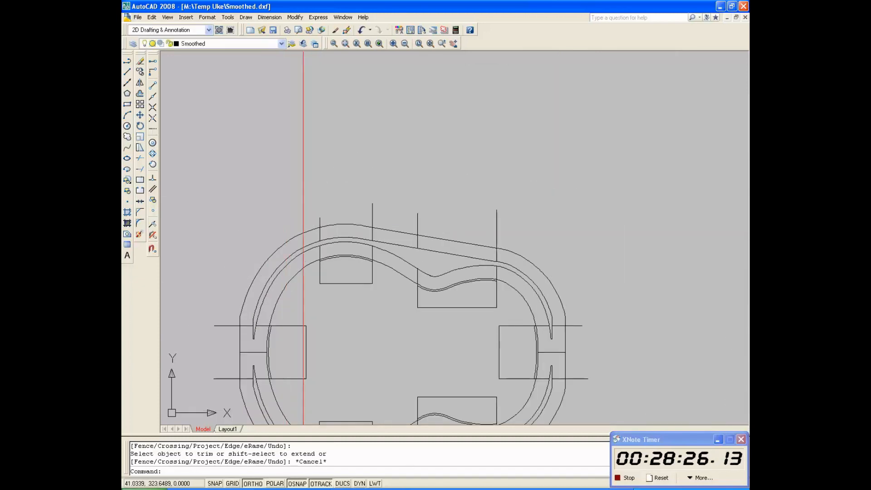
- Erase the leftover outer pieces of the projection lines below the lower waist and wide-bout blocks
scroll(296, 261, down, 3)
click(417, 271)
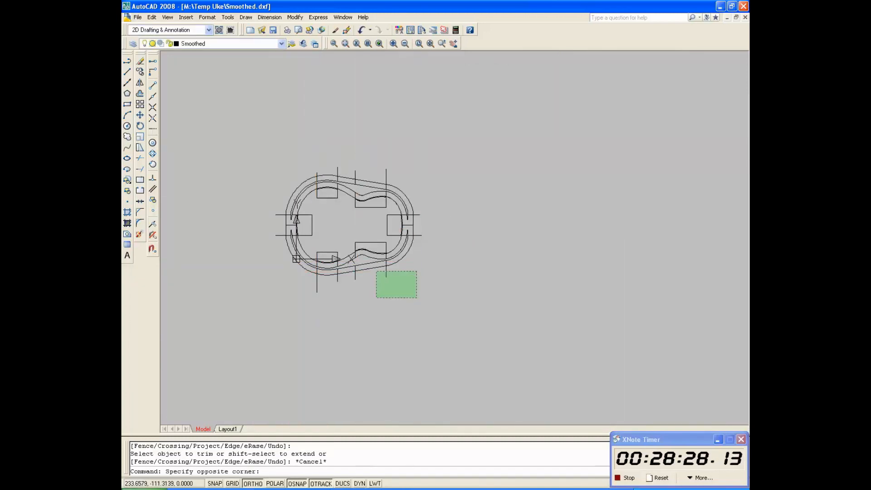
click(376, 298)
key(Delete)
click(363, 277)
click(306, 324)
key(Delete)
- Erase the leftover outer pieces of the projection lines at both flat ends and above the two upper blocks
click(278, 194)
click(259, 255)
key(Delete)
click(442, 195)
click(417, 260)
key(Delete)
click(400, 134)
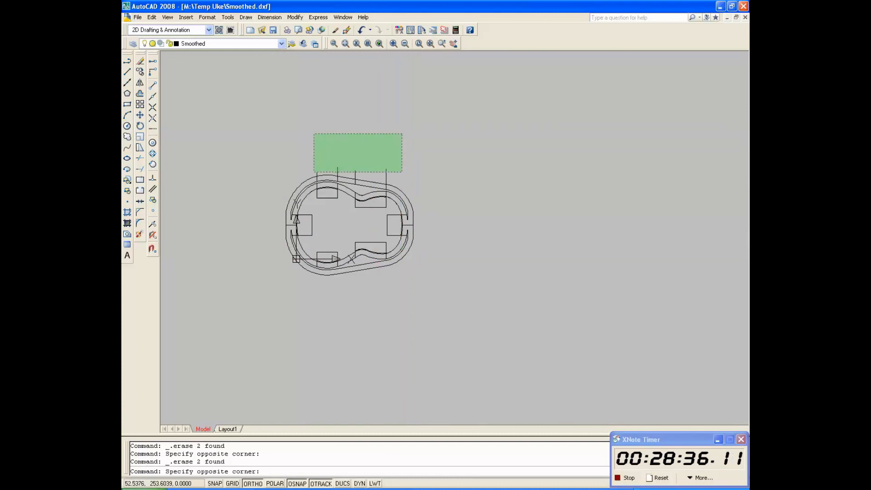
click(312, 173)
key(Delete)
- Erase the upper and lower offset outlines inside the mould halves
scroll(314, 188, up, 3)
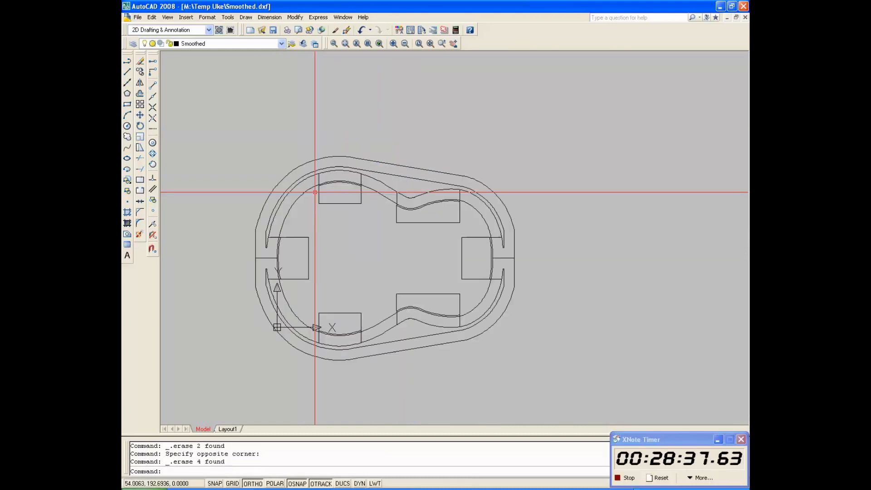
click(347, 166)
key(Delete)
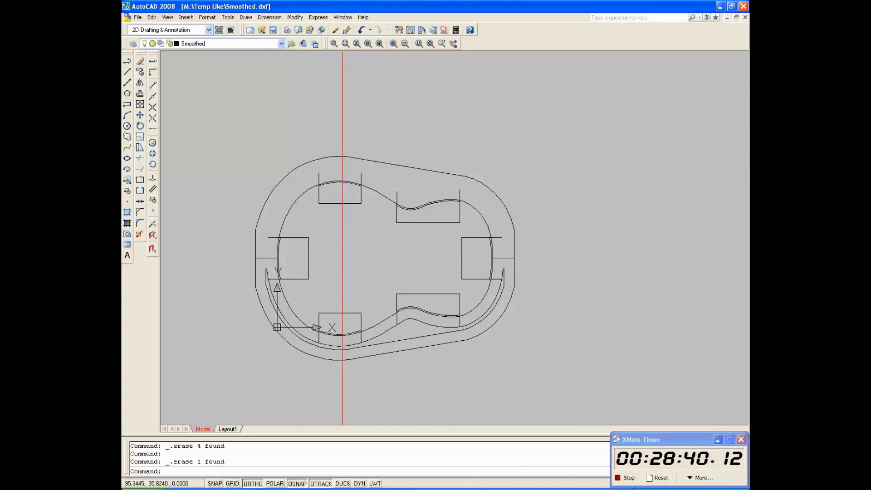
click(387, 332)
key(Delete)
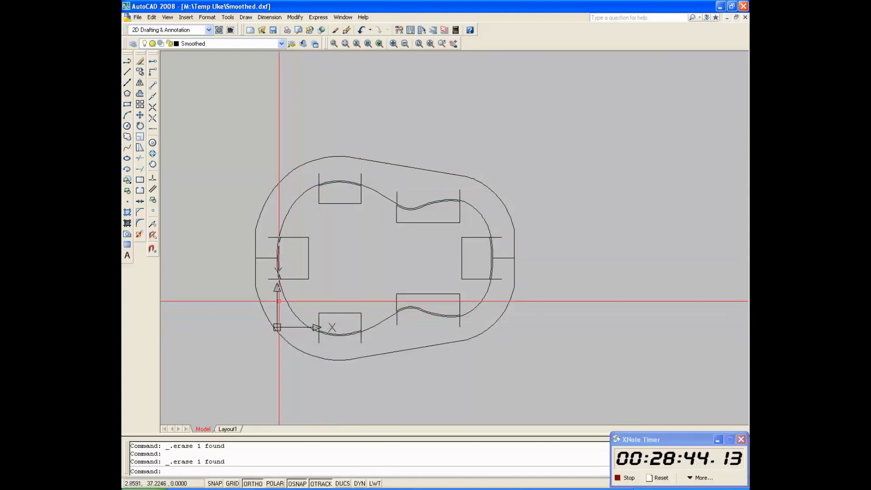
- Using both mould halves as cutting edges, trim the wide-end block's extension lines in the gap between block and mould
scroll(283, 248, up, 3)
scroll(283, 247, up, 6)
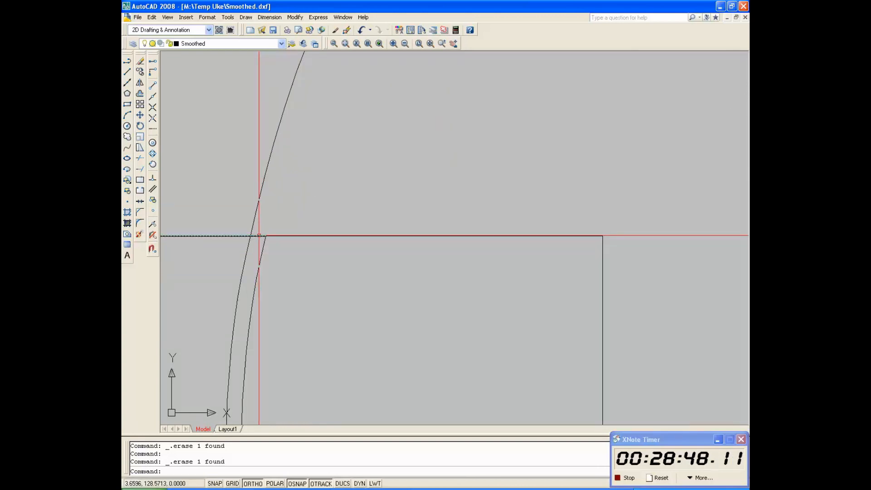
scroll(278, 200, down, 5)
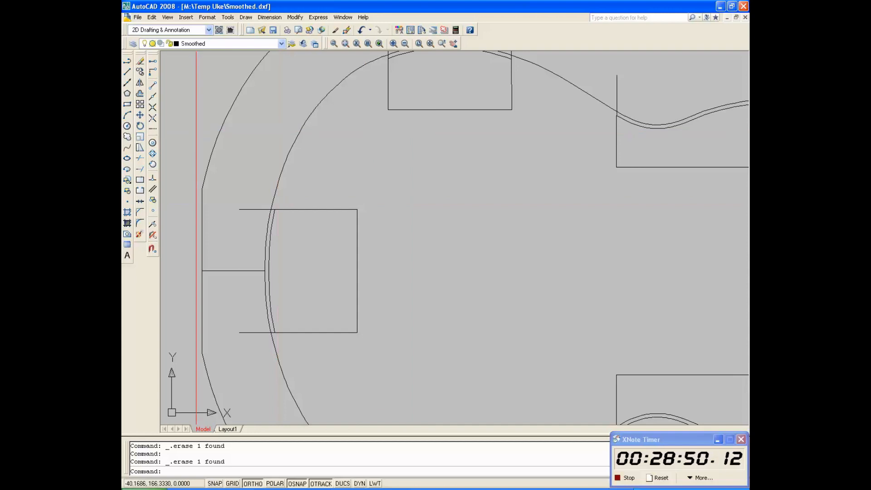
click(139, 158)
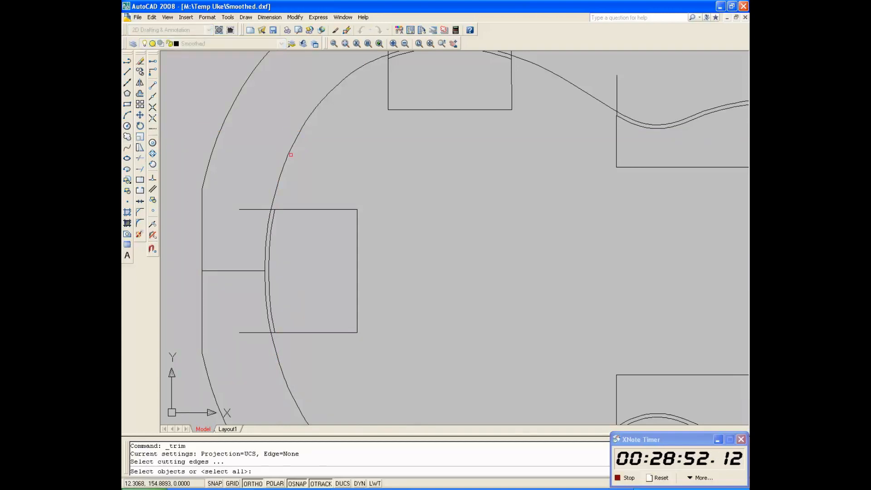
click(291, 155)
click(274, 345)
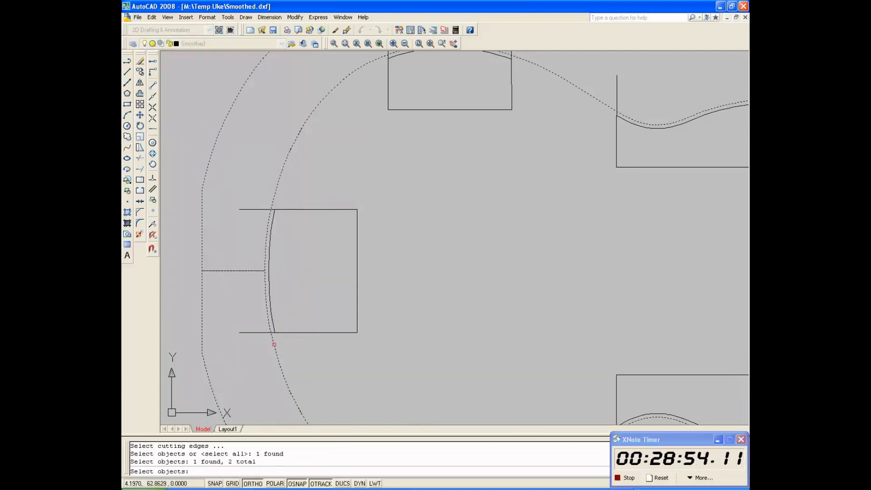
key(Return)
click(274, 332)
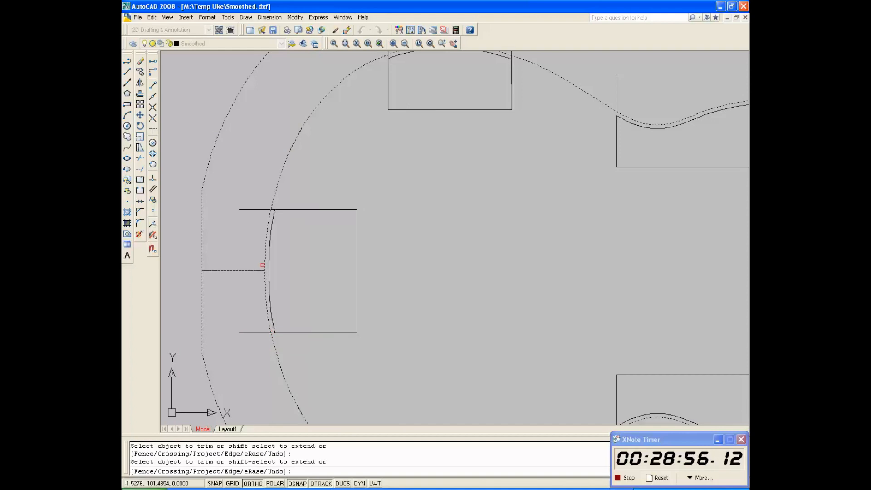
scroll(272, 210, down, 5)
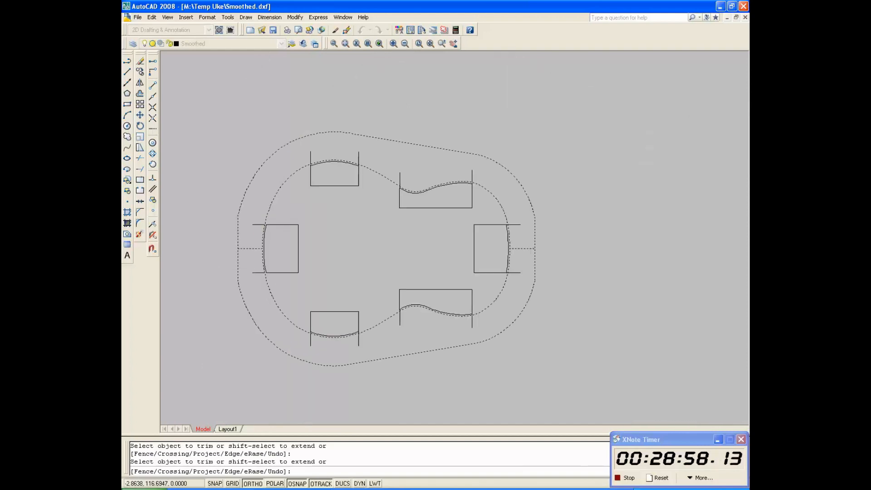
- Trim the extension lines of the upper wide-bout and upper waist blocks in the gap between the blocks and the mould
scroll(333, 149, up, 5)
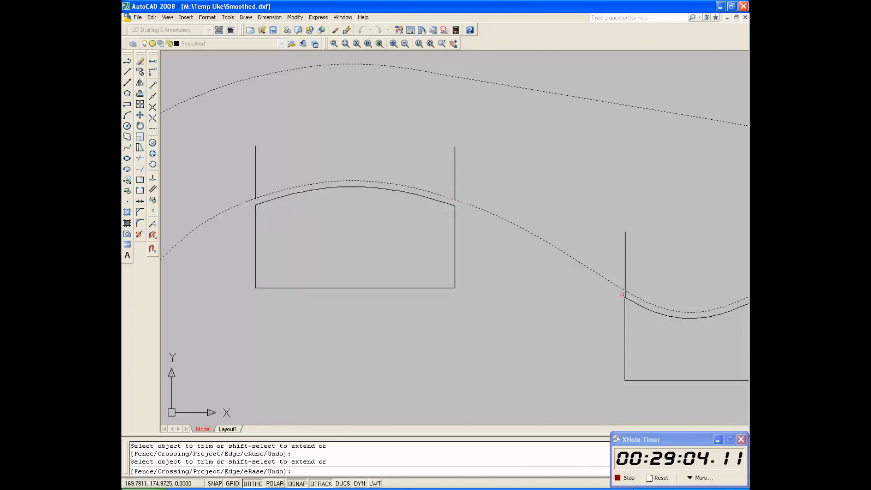
scroll(438, 255, down, 4)
scroll(628, 261, up, 6)
scroll(484, 220, down, 4)
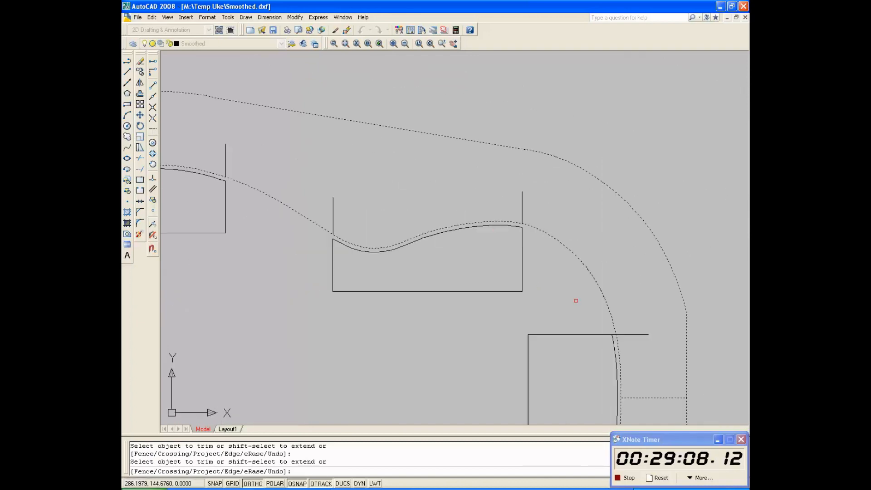
- Trim both extension lines of the narrow-end block in the gap between the block's curved edge and the mould
scroll(619, 348, up, 6)
click(598, 295)
scroll(577, 327, down, 8)
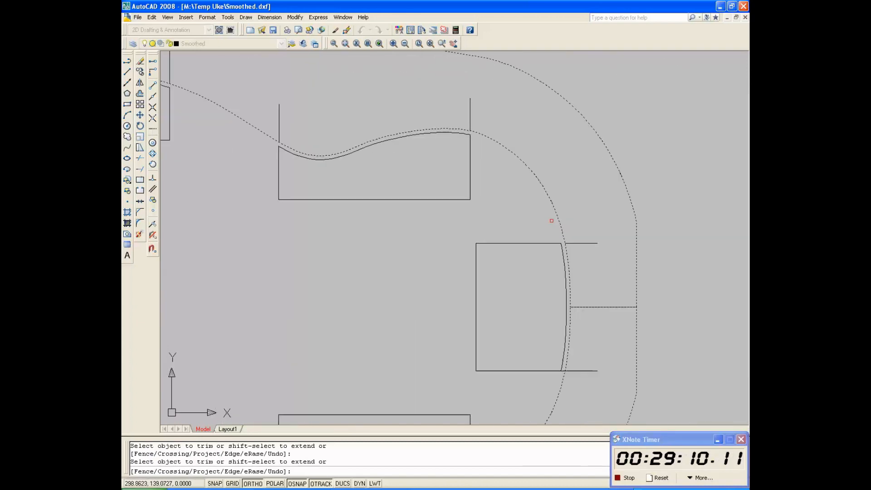
scroll(577, 327, up, 8)
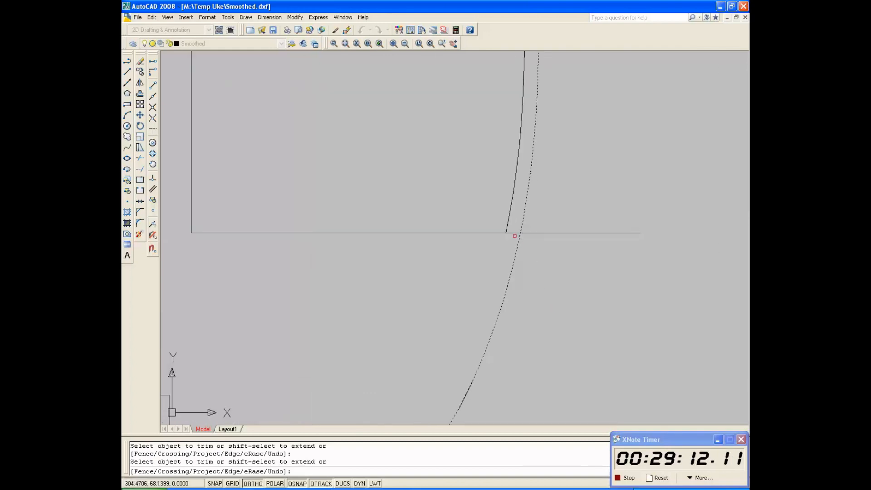
click(514, 236)
scroll(515, 236, down, 6)
- Trim the narrow-end-side extension line of the lower waist block and the waist-side one of the lower wide-bout block between blocks and mould
scroll(500, 296, up, 5)
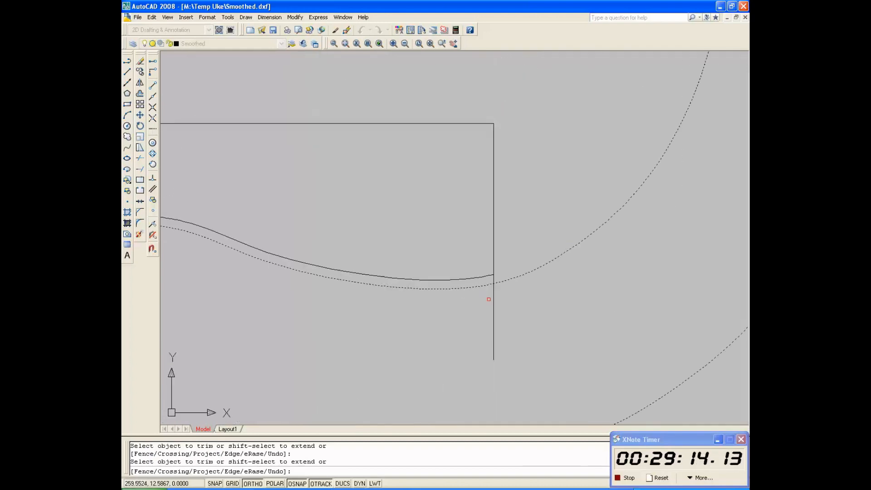
scroll(232, 323, down, 5)
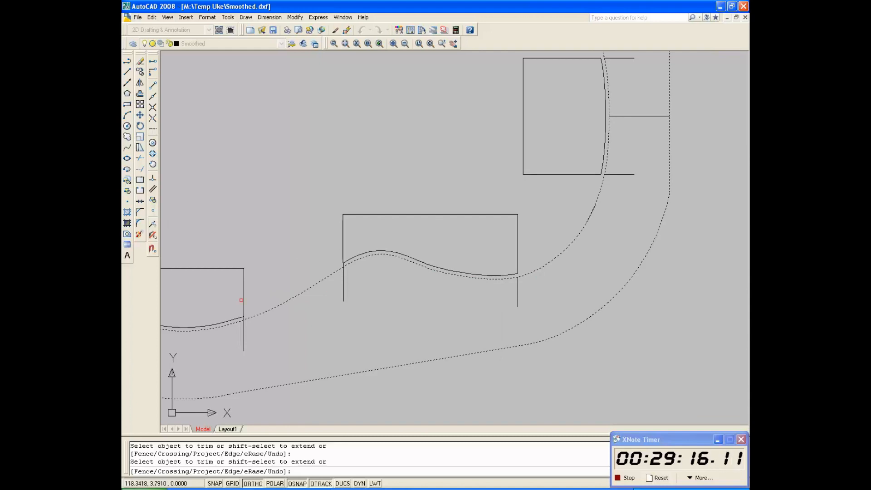
scroll(232, 322, up, 5)
click(283, 304)
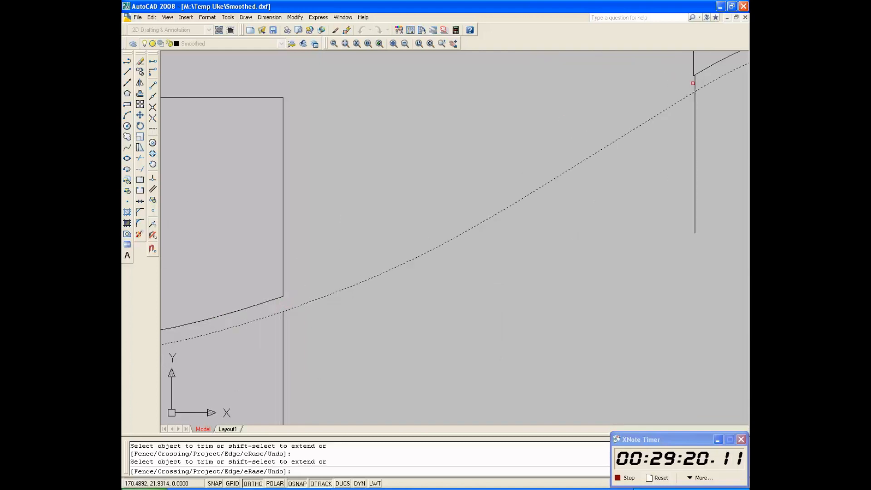
key(Escape)
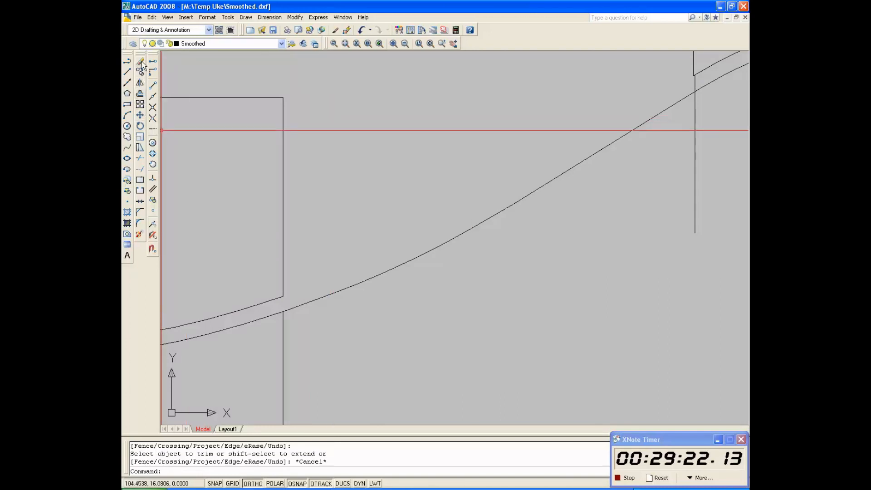
- Move the lower waist block's remaining untrimmed extension line so its upper end meets the block's corner
click(141, 116)
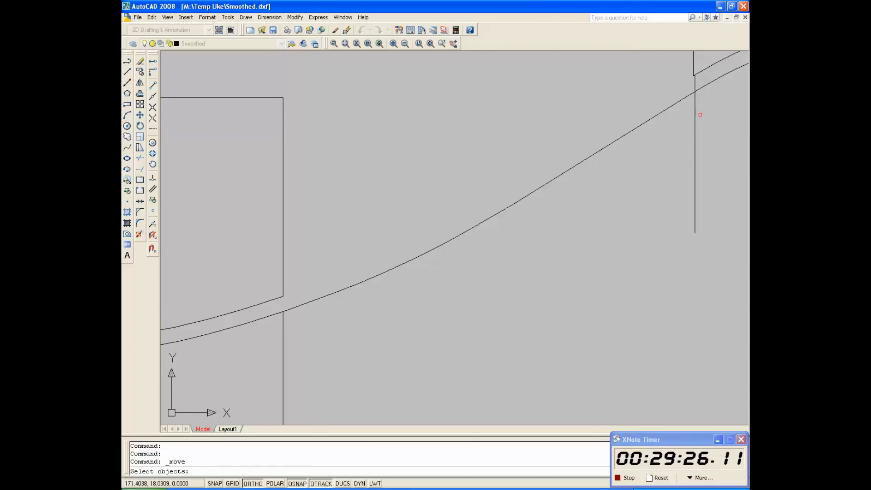
click(694, 119)
key(Return)
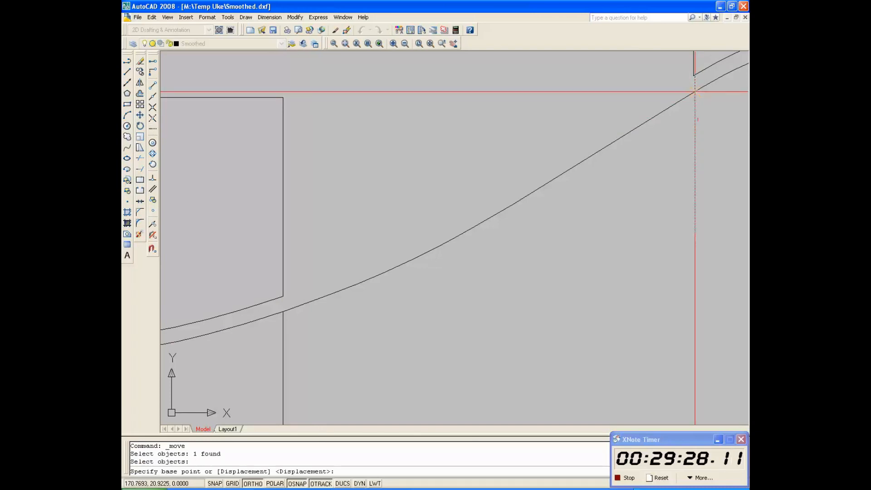
scroll(694, 74, up, 3)
click(697, 95)
click(697, 95)
scroll(619, 133, down, 4)
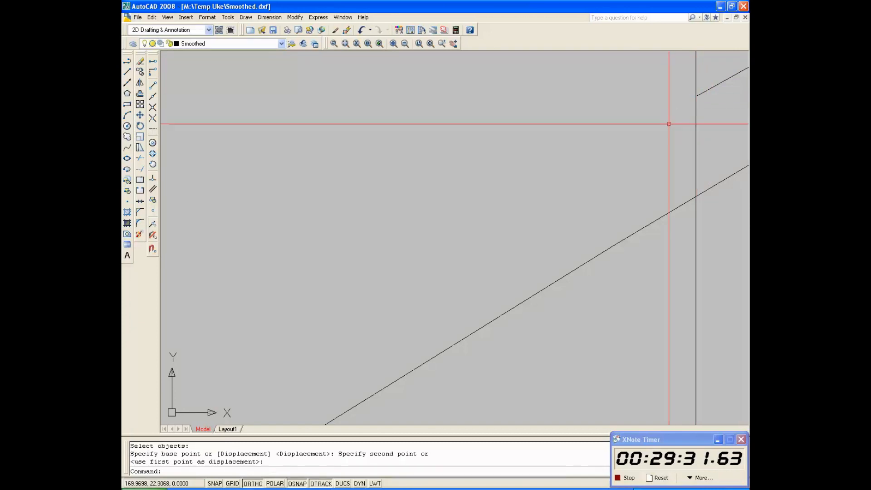
- Using the lower mould half as cutting edge, trim the remaining extension lines of the lower waist and lower wide-bout blocks in the block-to-mould gap
click(142, 158)
click(496, 229)
key(Return)
click(650, 130)
scroll(683, 124, down, 6)
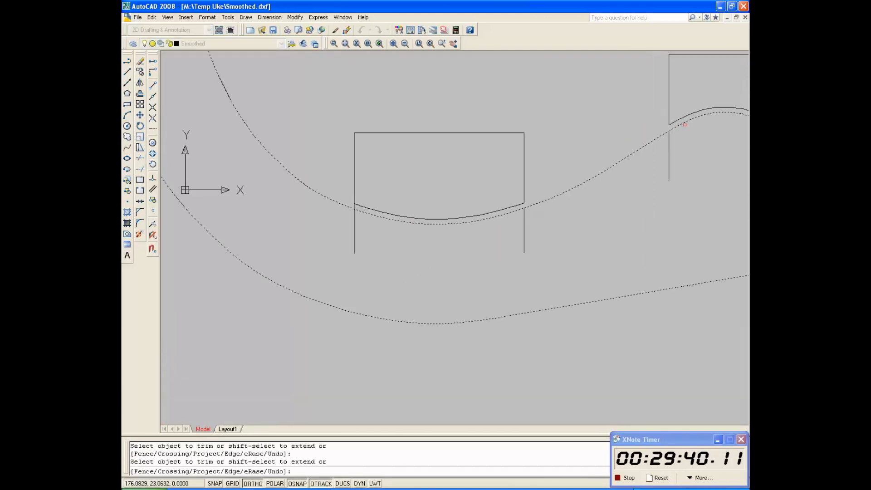
scroll(476, 135, up, 3)
scroll(476, 136, up, 2)
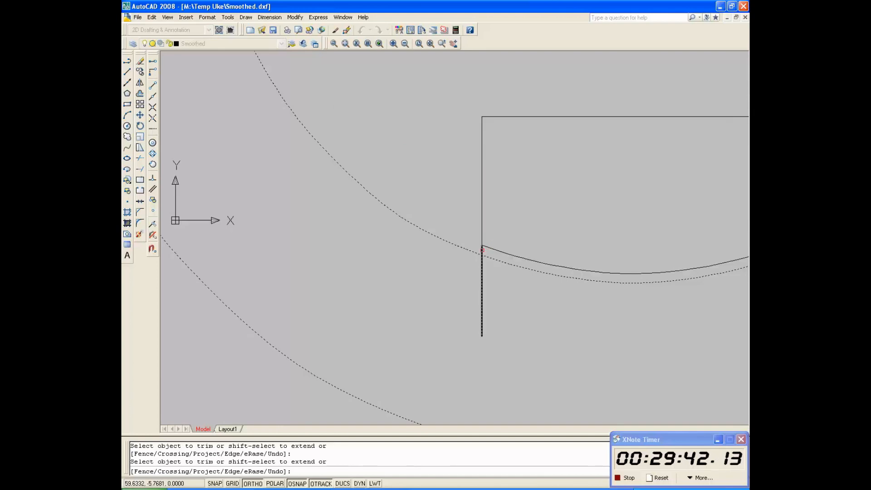
click(482, 249)
scroll(483, 249, down, 6)
scroll(440, 179, up, 4)
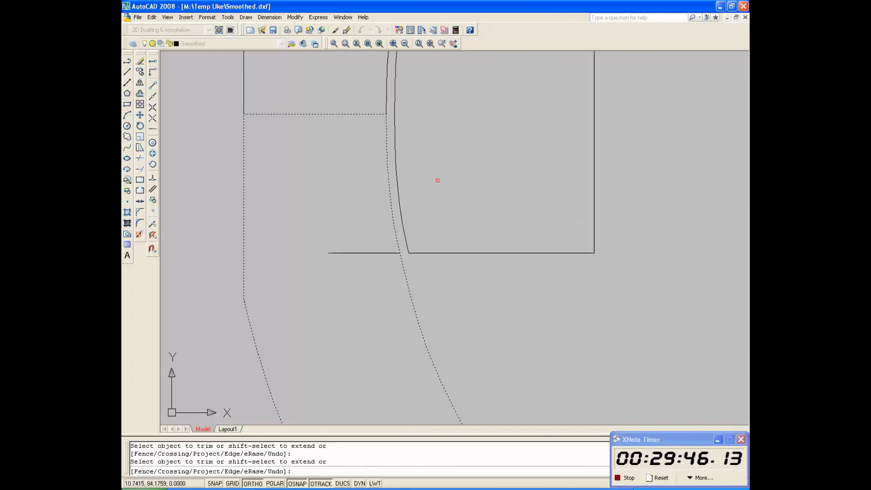
scroll(427, 191, down, 6)
key(Escape)
- Draw a 15-unit polyline straight up from the midpoint of the mould's joint line at the wide end
scroll(479, 151, up, 4)
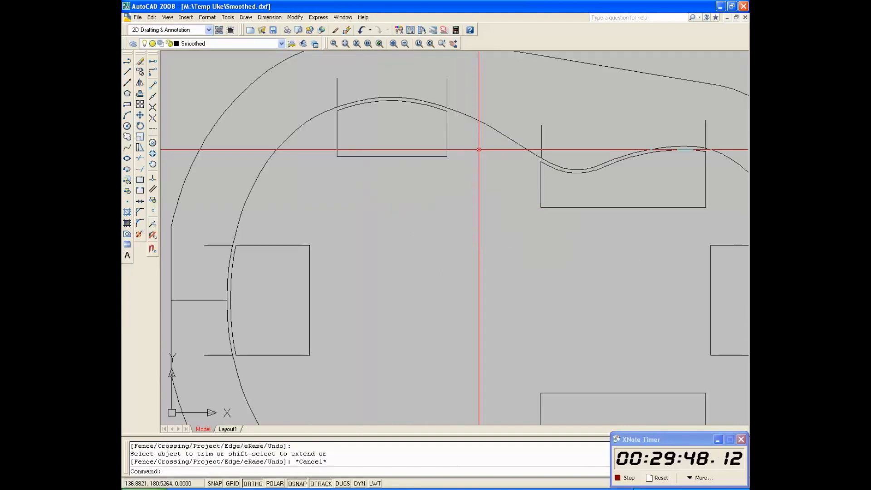
scroll(478, 146, down, 2)
text(z)
key(Return)
text(e)
key(Return)
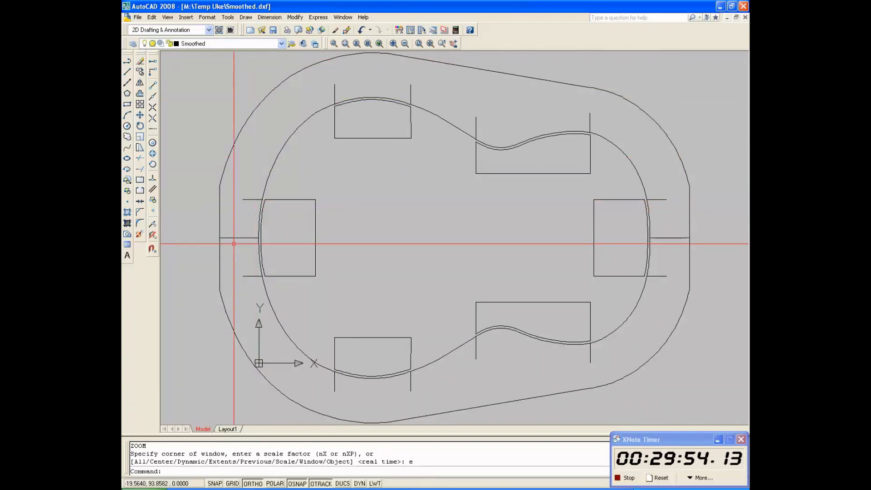
scroll(234, 243, up, 6)
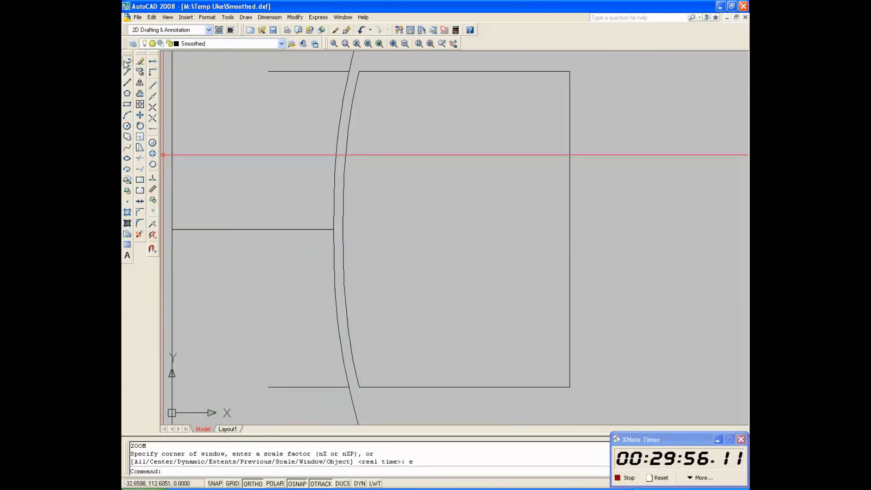
click(127, 82)
click(153, 96)
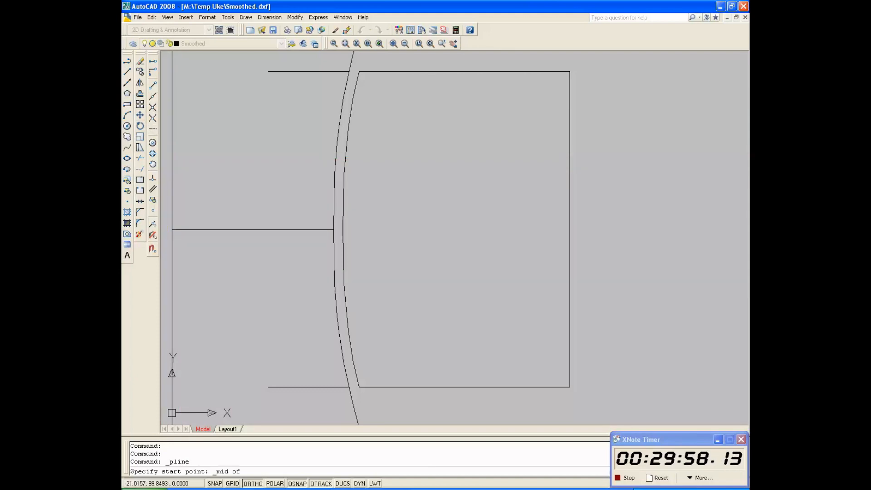
click(254, 230)
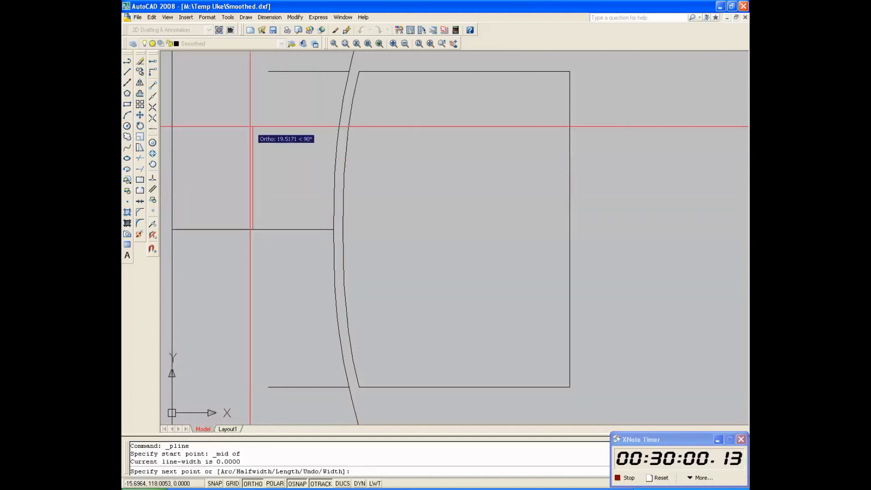
text(15)
key(Return)
key(Return)
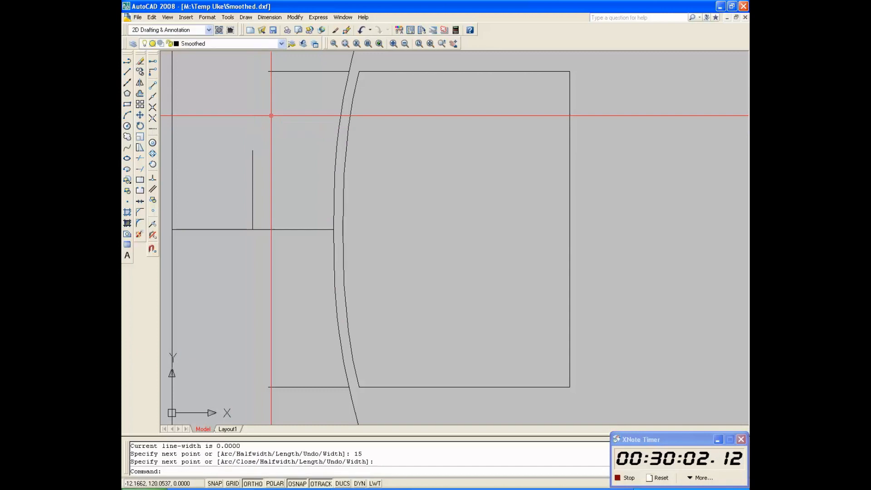
- Copy the 15-unit line straight down from its upper end to the wide-end joint line, forming a mark across the joint
click(140, 73)
click(252, 164)
key(Return)
click(253, 150)
click(253, 229)
key(Return)
key(Return)
click(249, 222)
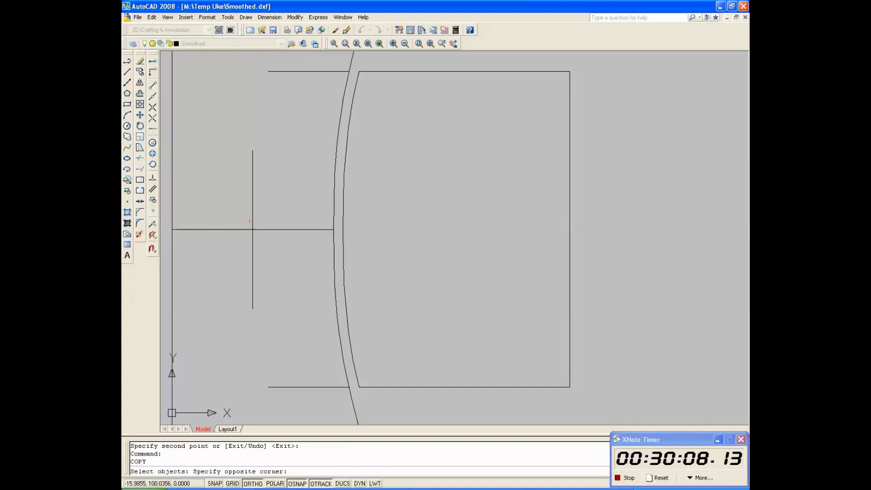
key(Escape)
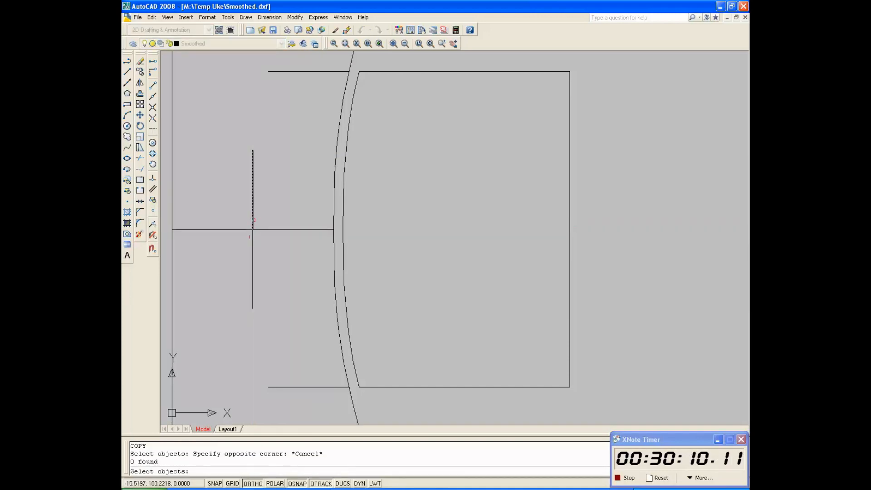
key(Return)
key(Escape)
- Copy both vertical mark lines from the wide-end joint to the midpoint of the narrow-end joint line
key(Return)
click(252, 213)
click(253, 236)
key(Return)
click(253, 236)
scroll(213, 190, down, 10)
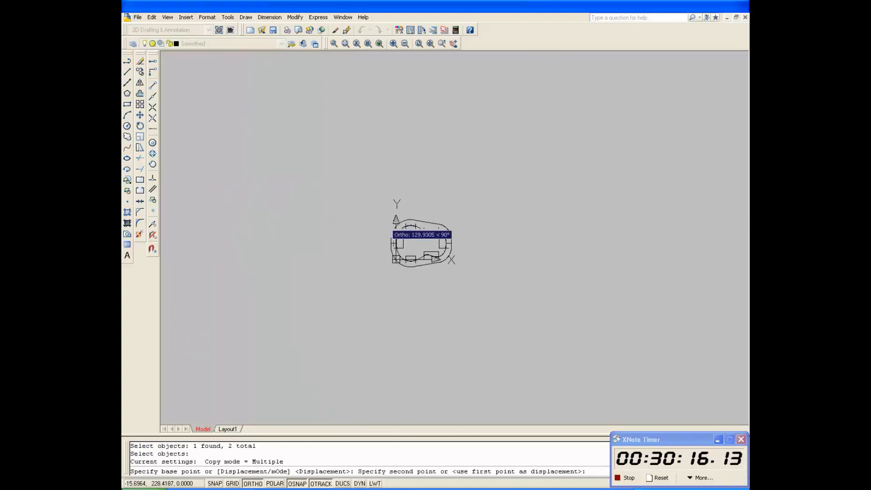
scroll(443, 247, up, 8)
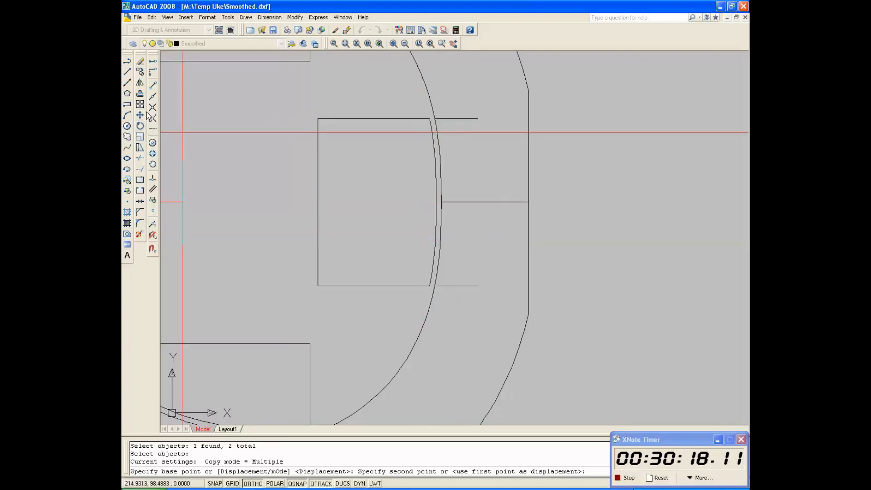
click(152, 96)
click(485, 202)
key(Return)
- Save the mould drawing under its existing file name, Smoothed.dxf
scroll(484, 202, down, 8)
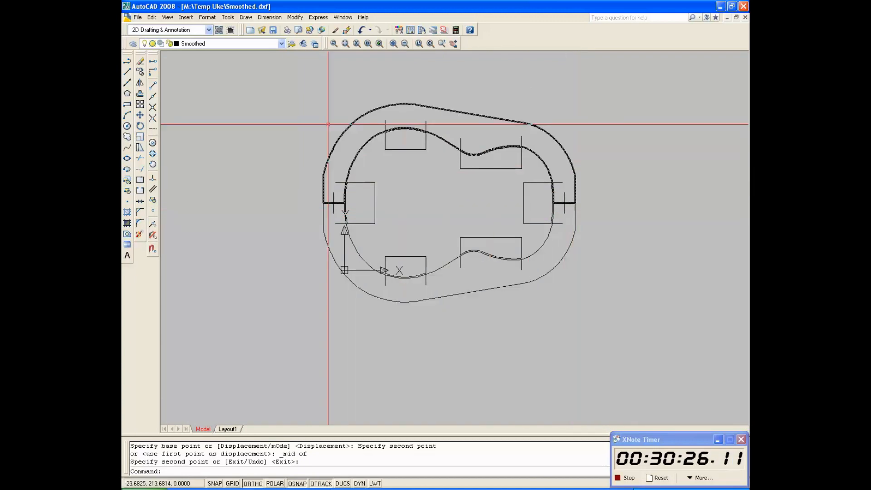
text(z)
key(Return)
text(e)
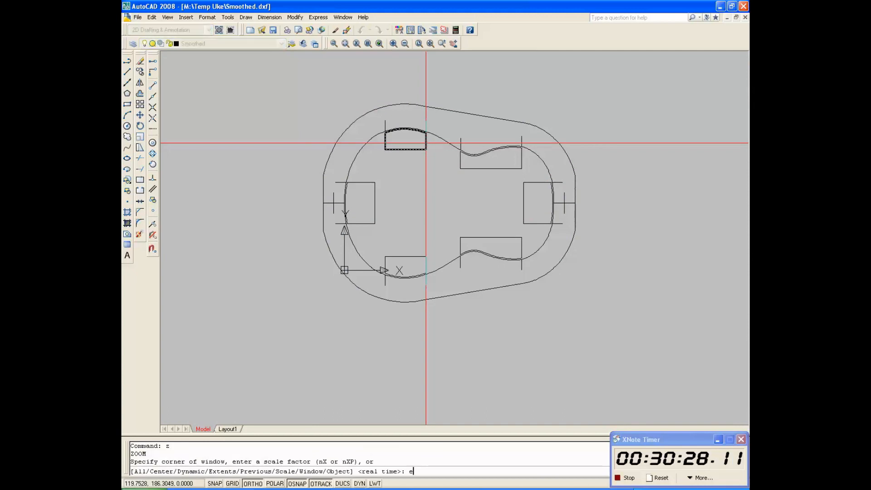
key(Return)
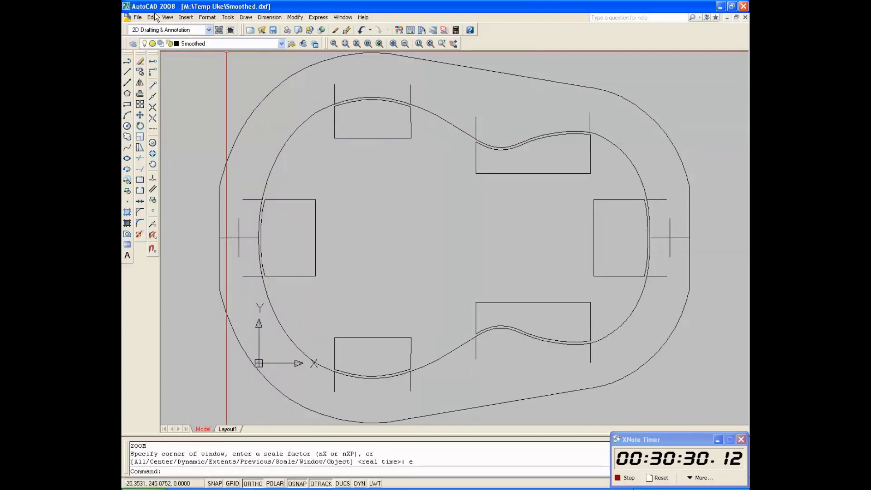
click(138, 17)
click(150, 116)
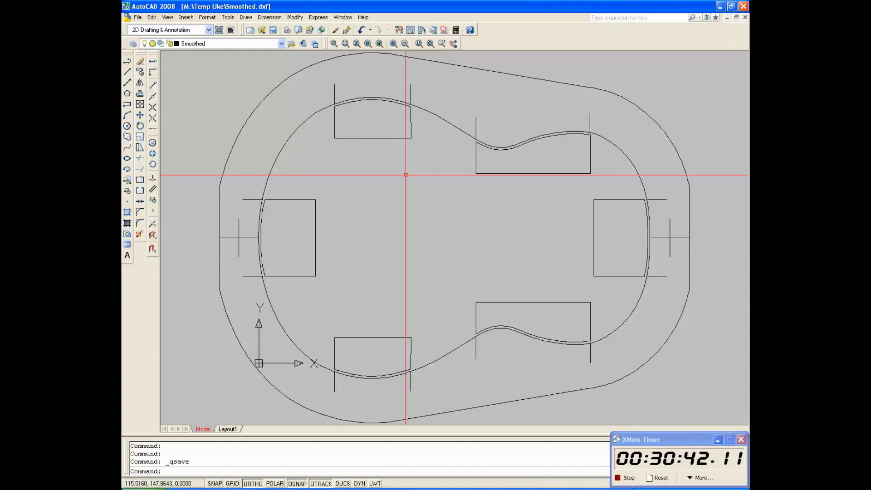
- Quit AutoCAD, declining the AutoCAD 2007 Drawing format for Smoothed.dxf and Tenor.dxf, and stop the XNote Timer
click(139, 18)
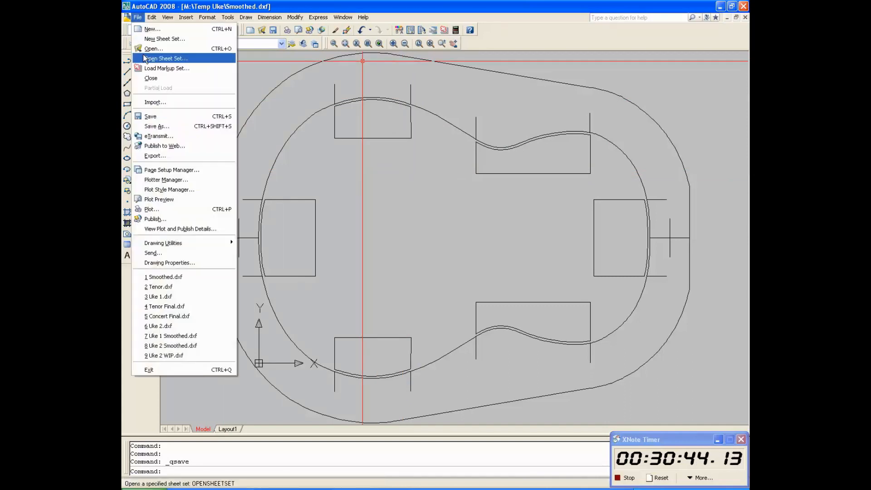
click(125, 7)
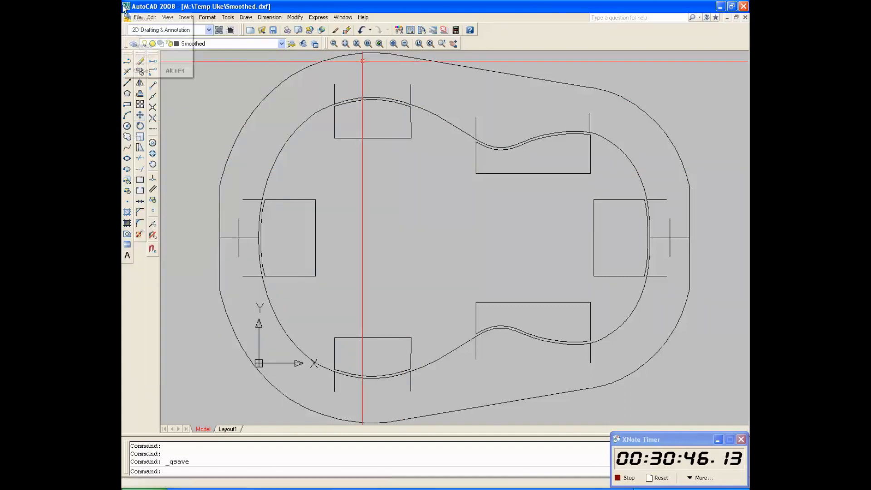
click(154, 71)
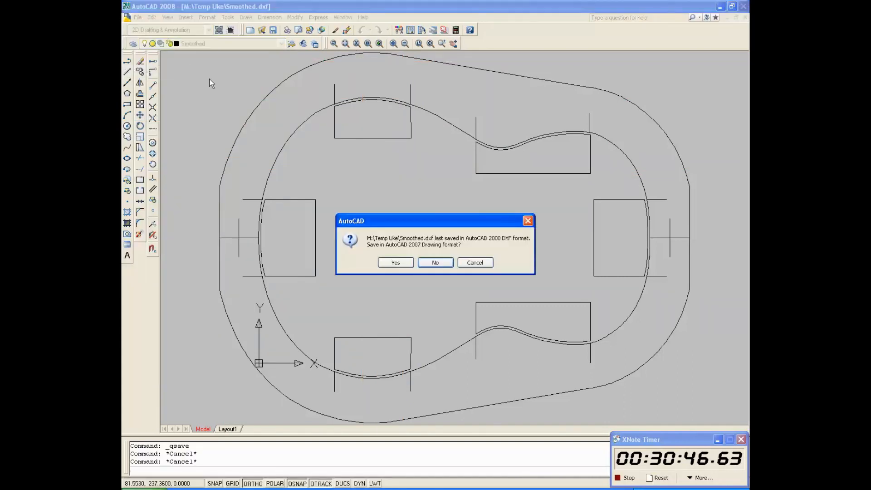
click(435, 261)
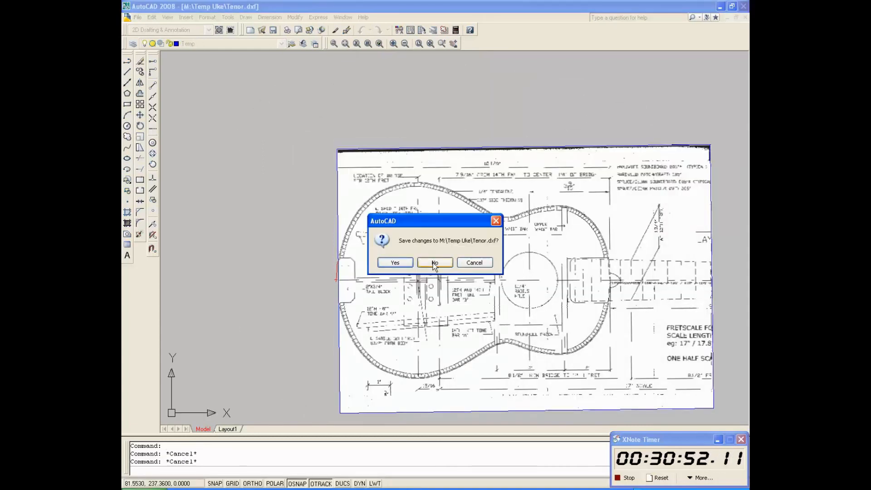
key(Return)
click(433, 263)
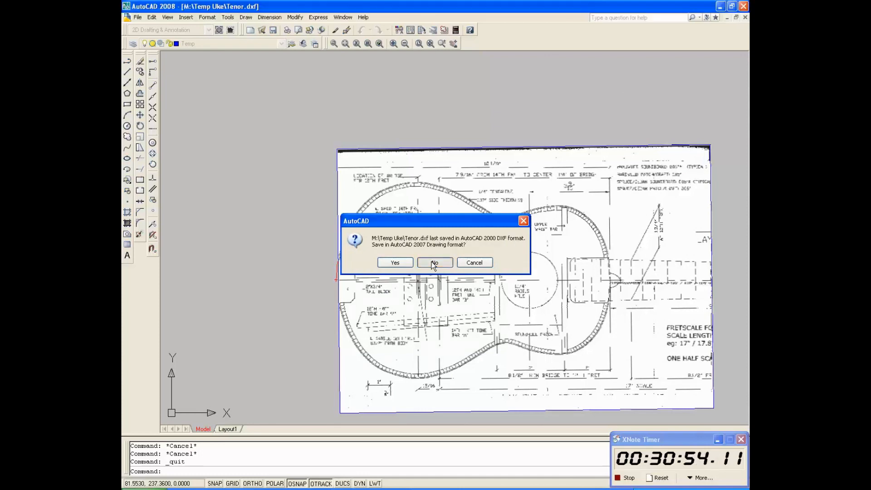
click(629, 478)
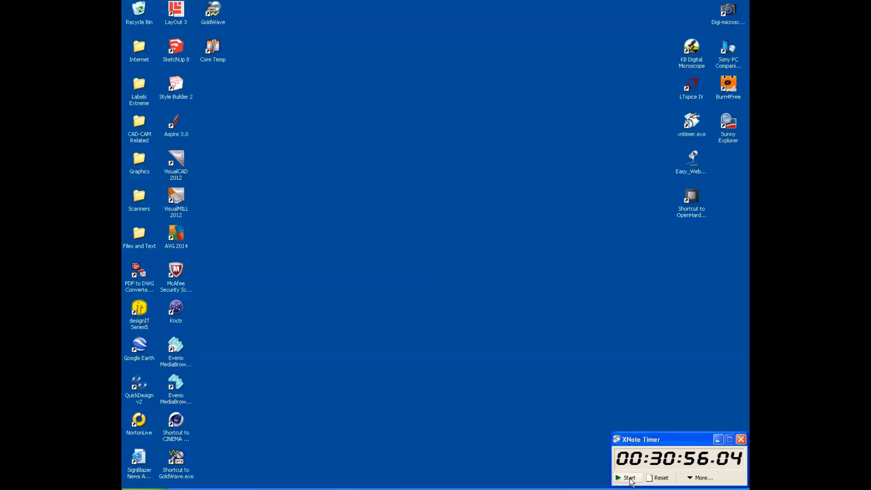